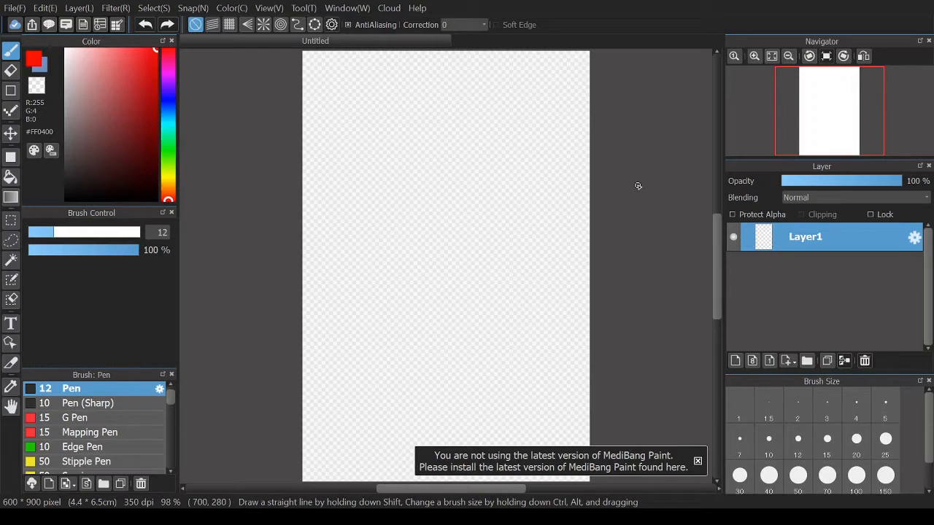
Dismiss the update notice and handwrite "600" in red near the top of the canvas with the 12 px Pen.
click(698, 462)
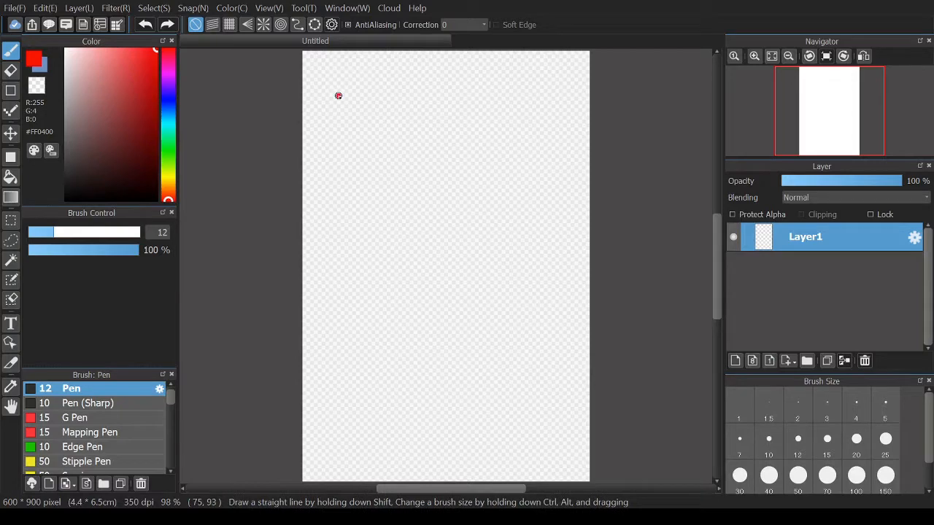
mouse_move(338, 96)
mouse_down()
mouse_move(324, 132)
mouse_move(362, 146)
mouse_move(352, 128)
mouse_move(345, 161)
mouse_up()
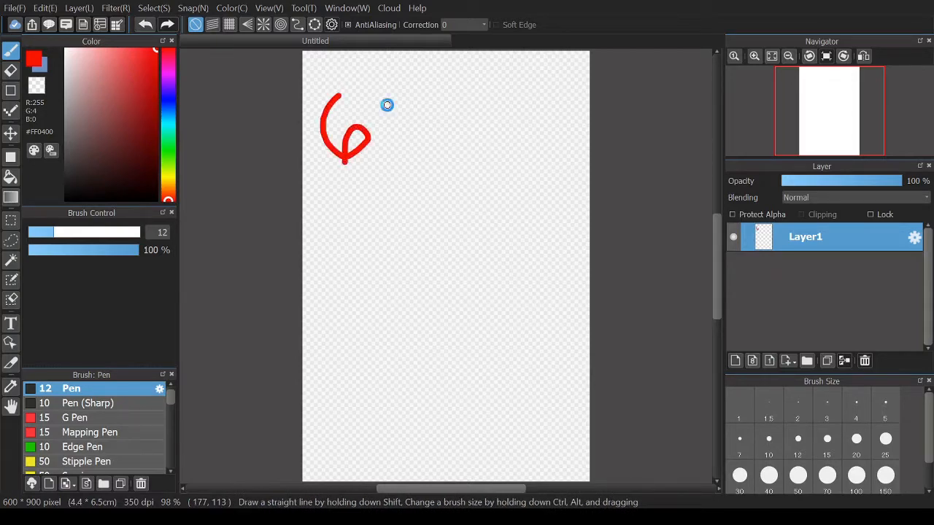
scroll(387, 104, up, 3)
mouse_move(380, 92)
mouse_down()
mouse_move(344, 159)
mouse_move(416, 213)
mouse_move(415, 116)
mouse_move(381, 94)
mouse_up()
mouse_move(510, 106)
mouse_down()
mouse_move(485, 107)
mouse_move(541, 150)
mouse_move(488, 110)
mouse_up()
scroll(489, 113, down, 4)
scroll(491, 115, up, 3)
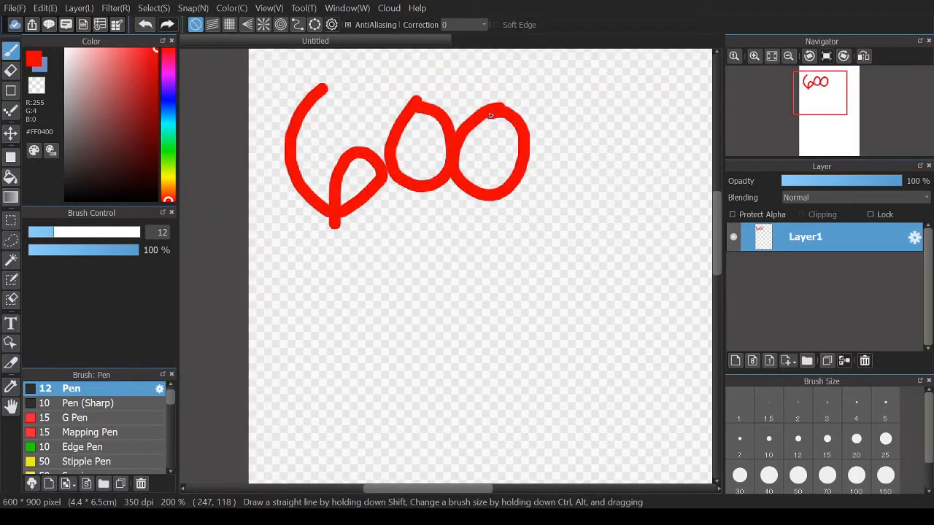
Handwrite "x900" after the 600 to complete the "600x900" size note.
drag(542, 126, 614, 206)
drag(618, 104, 531, 240)
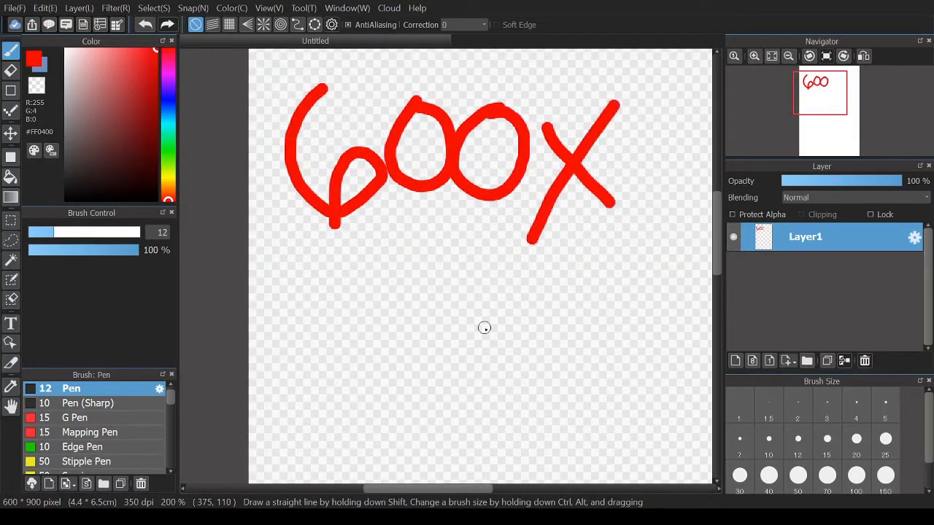
drag(427, 486, 488, 487)
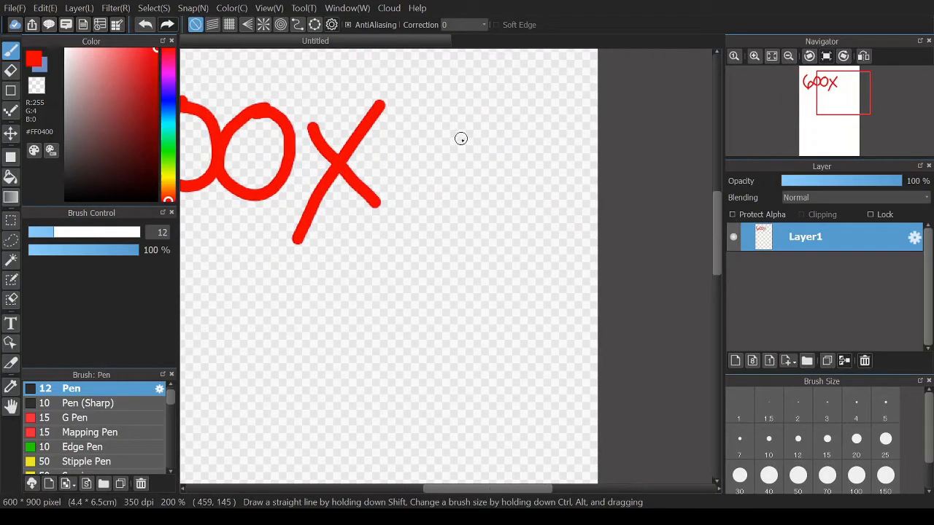
mouse_move(428, 90)
mouse_down()
mouse_move(400, 131)
mouse_move(425, 94)
mouse_move(430, 218)
mouse_up()
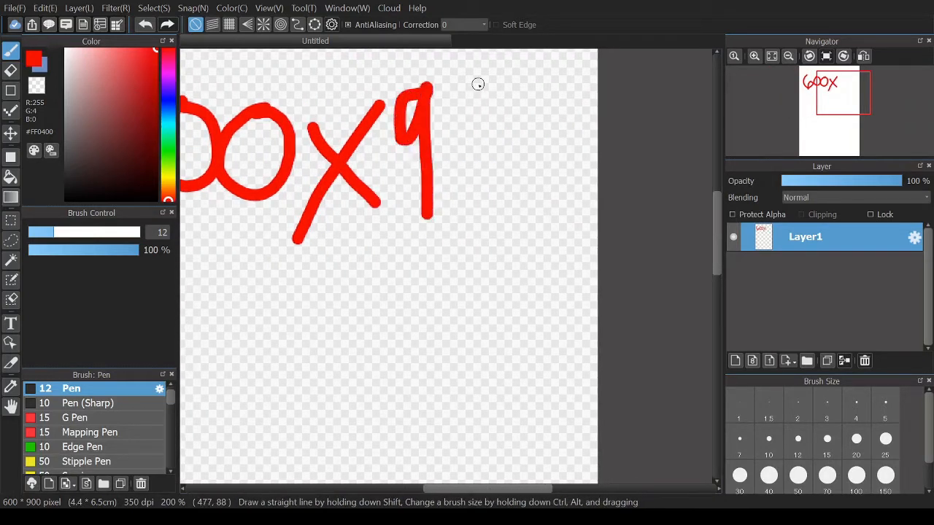
mouse_move(478, 84)
mouse_down()
mouse_move(494, 195)
mouse_move(505, 119)
mouse_move(470, 77)
mouse_up()
mouse_move(560, 95)
mouse_down()
mouse_move(541, 175)
mouse_move(567, 167)
mouse_move(556, 103)
mouse_up()
scroll(558, 105, down, 5)
scroll(559, 107, up, 2)
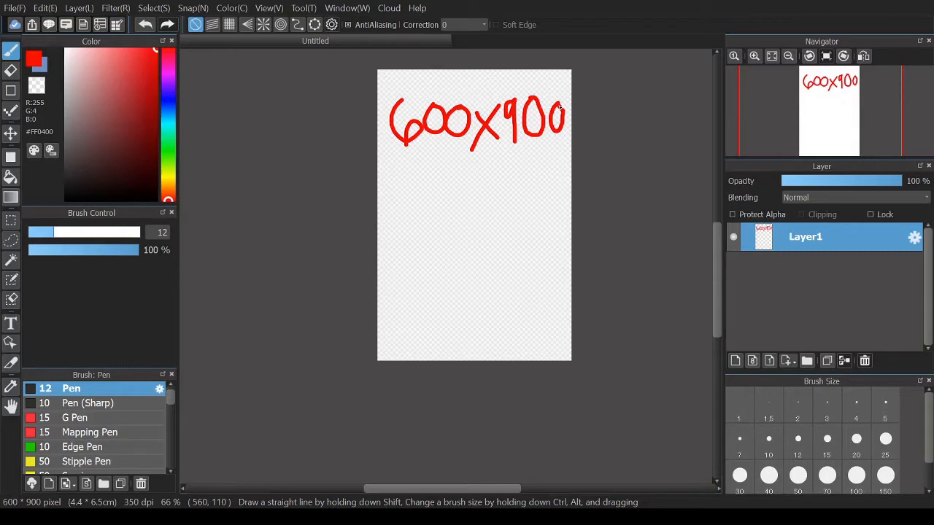
scroll(559, 107, down, 3)
scroll(480, 138, up, 5)
scroll(480, 139, up, 3)
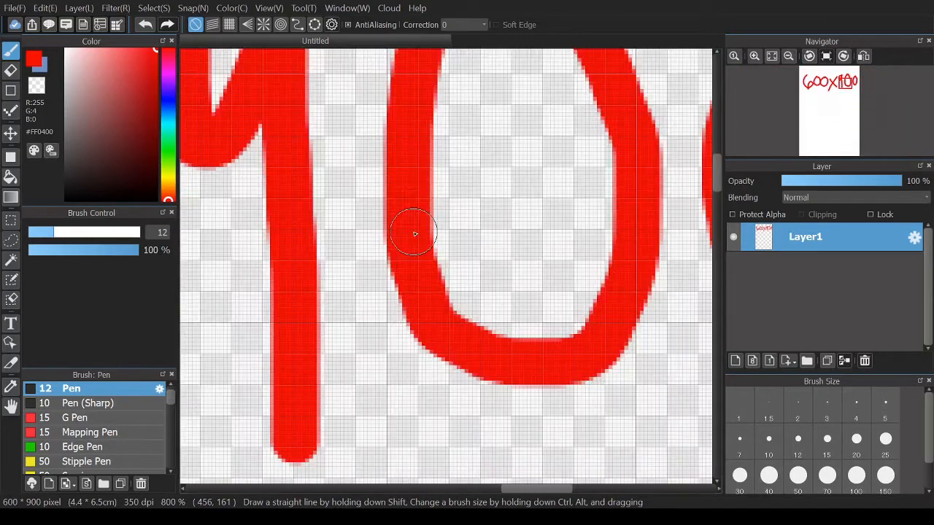
scroll(431, 309, down, 5)
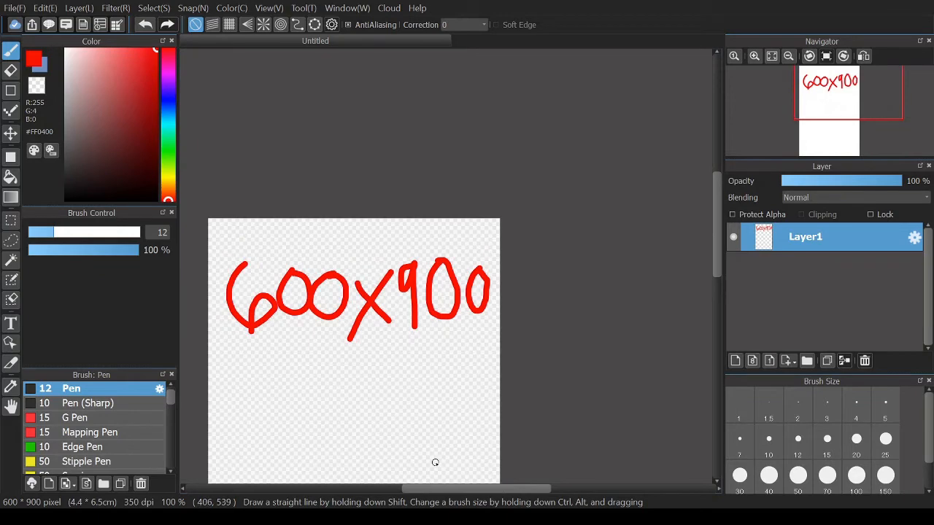
scroll(281, 332, down, 2)
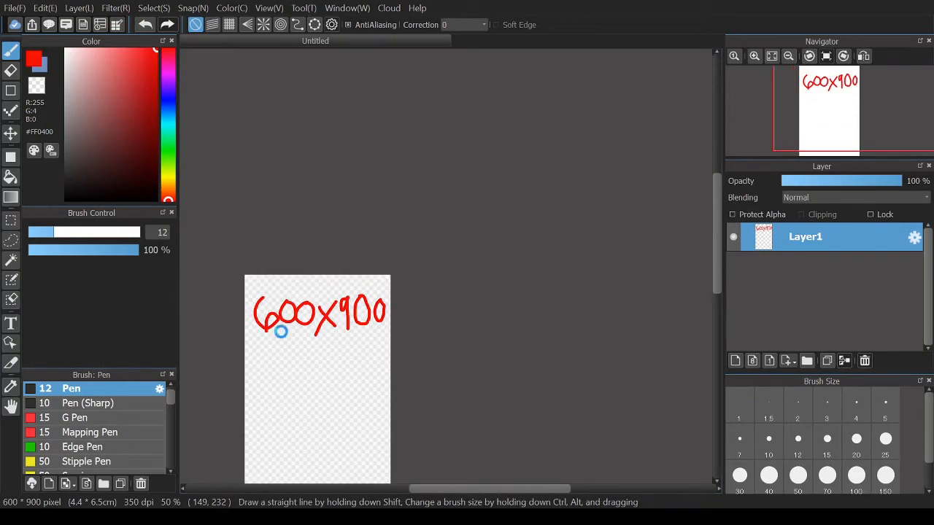
scroll(282, 332, up, 4)
scroll(364, 321, down, 1)
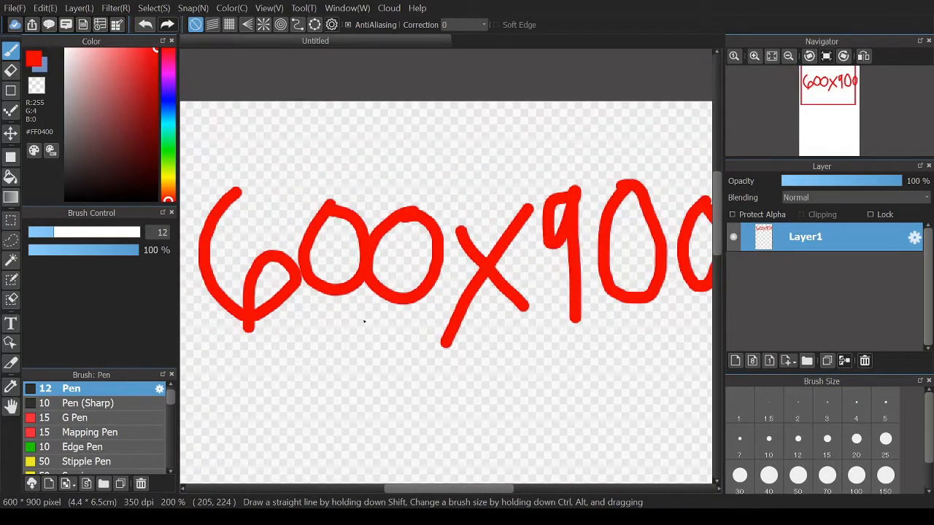
Handwrite "fullbody" in red directly below the 600x900 note.
drag(715, 210, 715, 236)
scroll(548, 305, down, 2)
scroll(548, 305, up, 1)
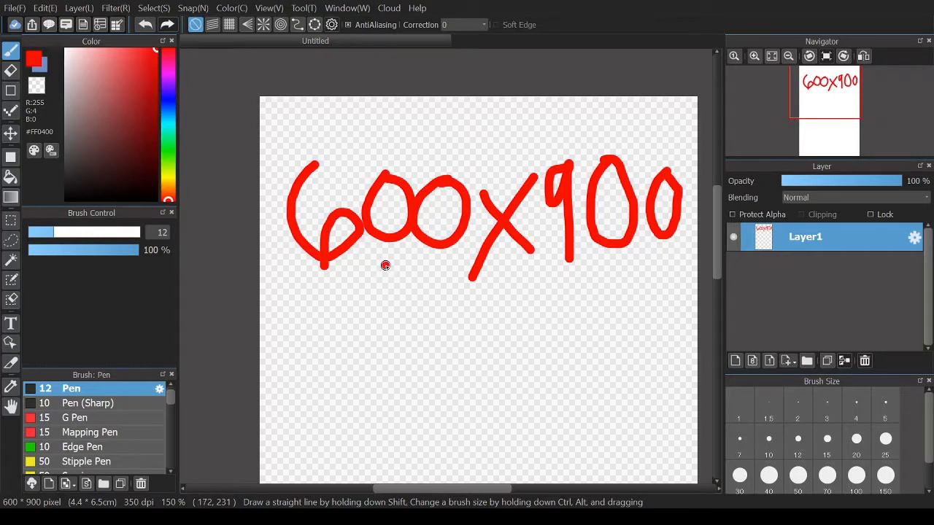
mouse_move(385, 266)
mouse_down()
mouse_move(360, 322)
mouse_move(357, 308)
mouse_move(383, 306)
mouse_move(391, 343)
mouse_move(418, 319)
mouse_move(422, 358)
mouse_up()
mouse_move(437, 286)
mouse_down()
mouse_move(438, 351)
mouse_move(451, 359)
mouse_up()
mouse_move(481, 291)
mouse_down()
mouse_move(481, 335)
mouse_move(498, 313)
mouse_move(511, 345)
mouse_move(471, 350)
mouse_up()
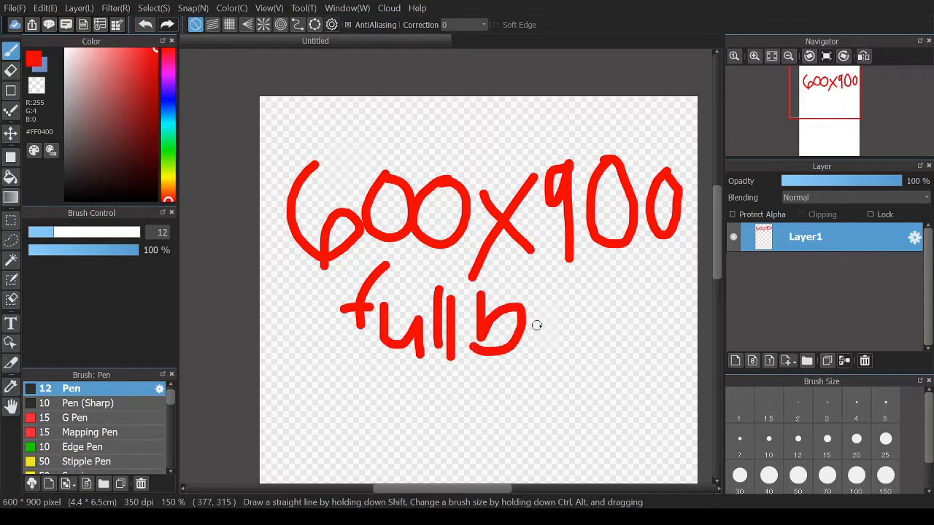
mouse_move(548, 318)
mouse_down()
mouse_move(538, 344)
mouse_move(568, 332)
mouse_move(544, 319)
mouse_move(584, 347)
mouse_move(596, 283)
mouse_up()
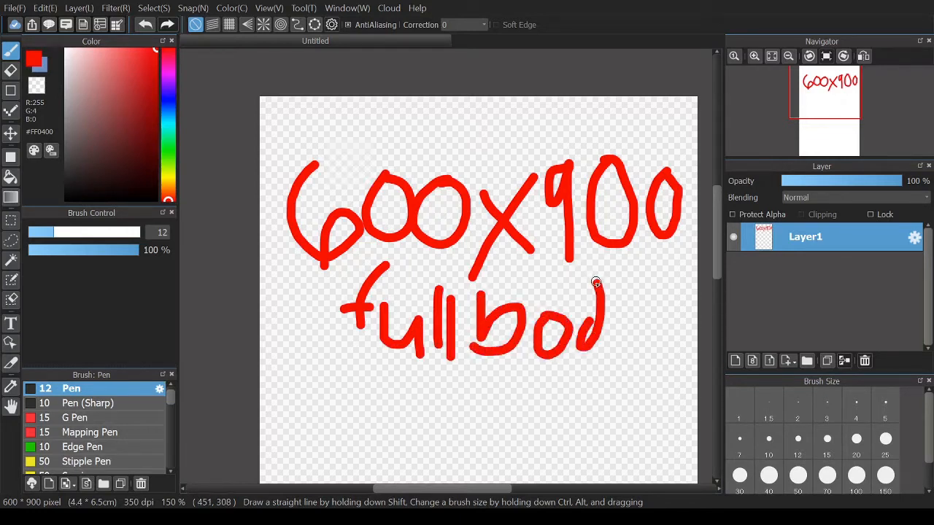
mouse_move(620, 317)
mouse_down()
mouse_move(668, 317)
mouse_move(658, 396)
mouse_move(612, 404)
mouse_up()
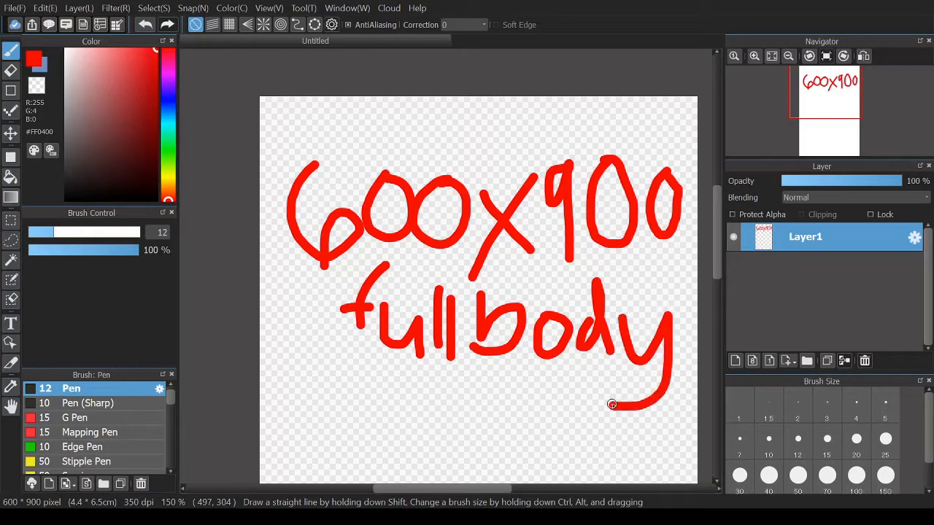
Handwrite a second size note, "600x600", in red across the lower half of the canvas.
scroll(538, 381, down, 2)
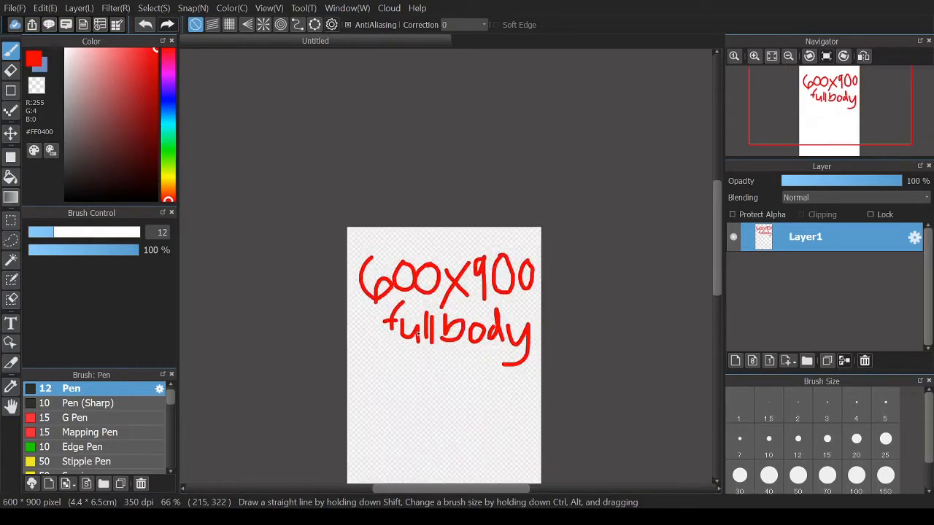
drag(718, 238, 714, 307)
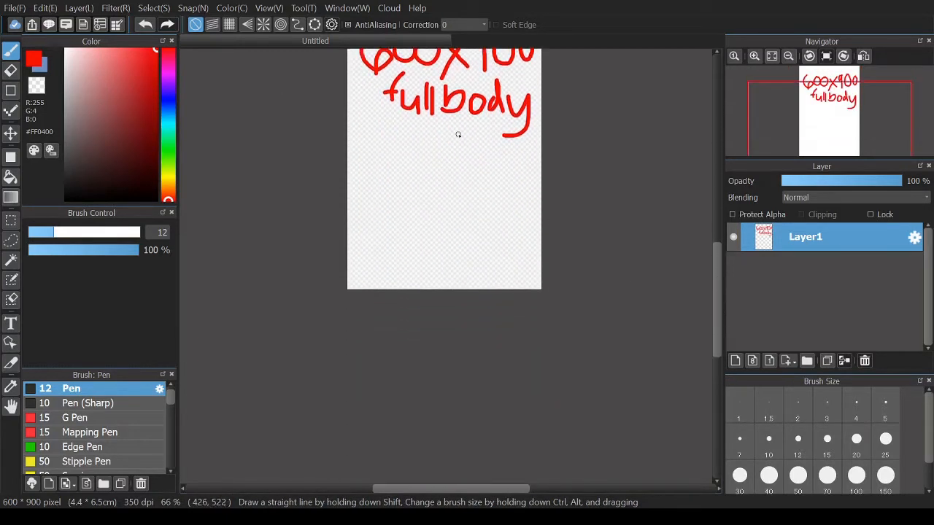
scroll(456, 182, down, 1)
scroll(456, 135, up, 4)
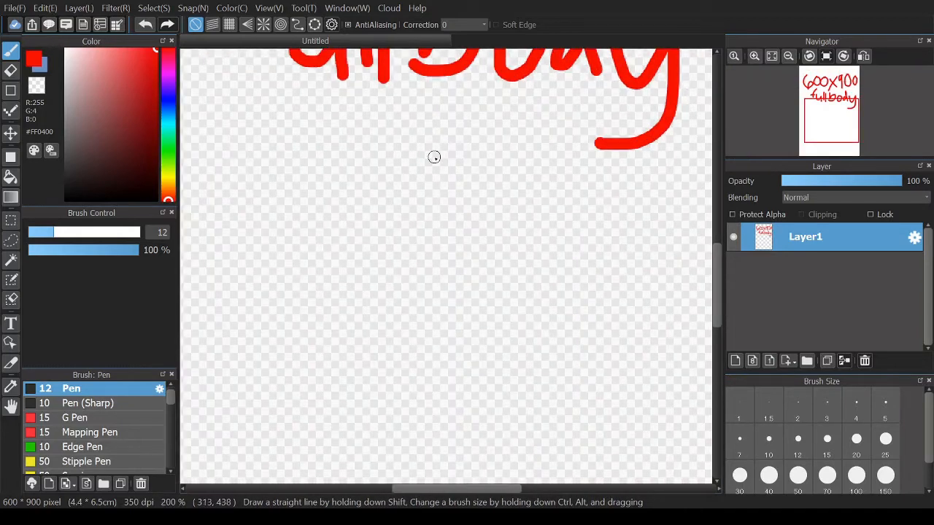
scroll(435, 158, down, 1)
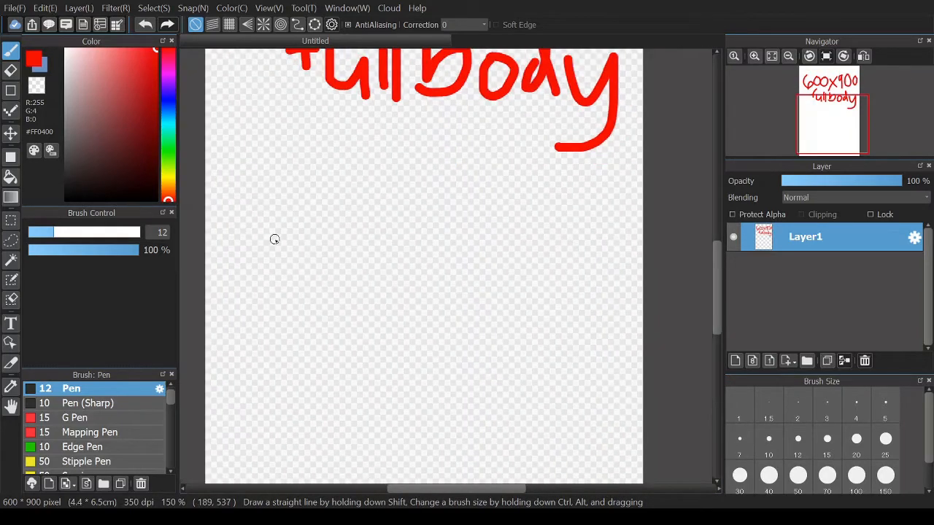
mouse_move(252, 231)
mouse_down()
mouse_move(231, 277)
mouse_move(273, 291)
mouse_move(250, 286)
mouse_up()
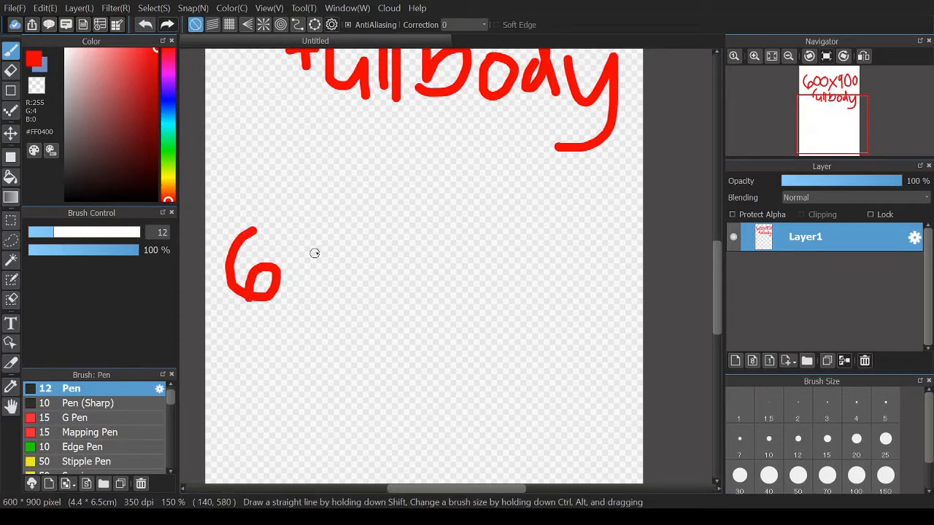
mouse_move(300, 233)
mouse_down()
mouse_move(311, 290)
mouse_move(305, 237)
mouse_up()
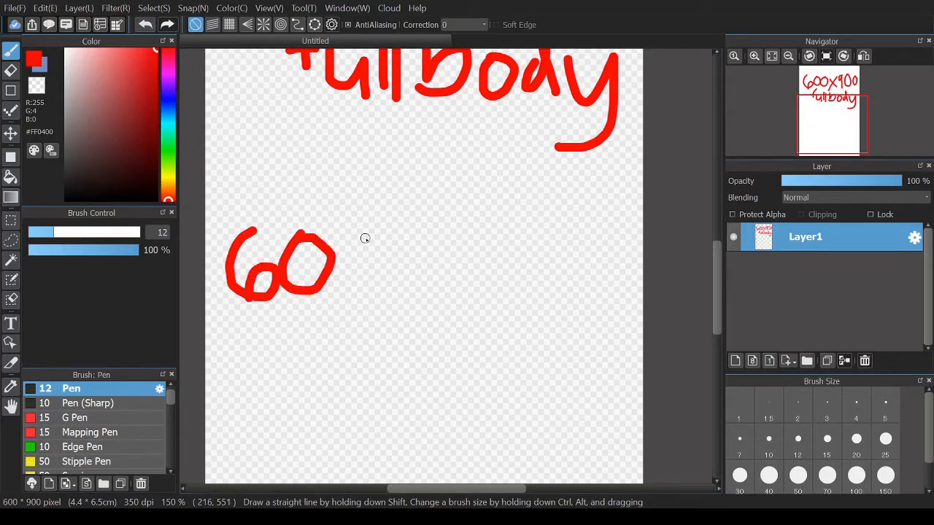
mouse_move(367, 236)
mouse_down()
mouse_move(352, 303)
mouse_move(396, 264)
mouse_move(349, 248)
mouse_up()
drag(411, 252, 465, 289)
drag(455, 250, 418, 302)
mouse_move(503, 245)
mouse_down()
mouse_move(481, 309)
mouse_move(523, 287)
mouse_move(490, 306)
mouse_up()
mouse_move(566, 248)
mouse_down()
mouse_move(536, 307)
mouse_move(585, 277)
mouse_move(555, 252)
mouse_move(614, 309)
mouse_move(593, 255)
mouse_up()
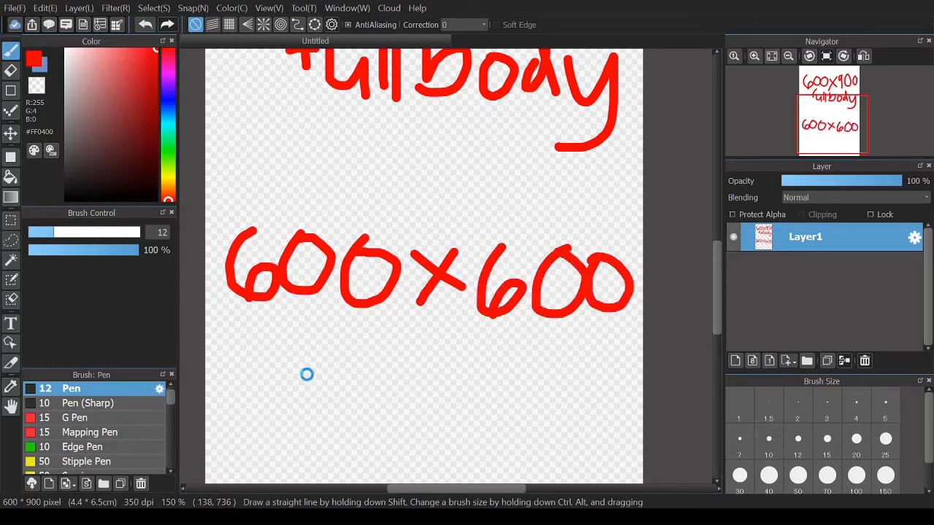
Handwrite "Portait" below the 600x600 note, undoing the wrong letters after the P.
scroll(308, 377, up, 2)
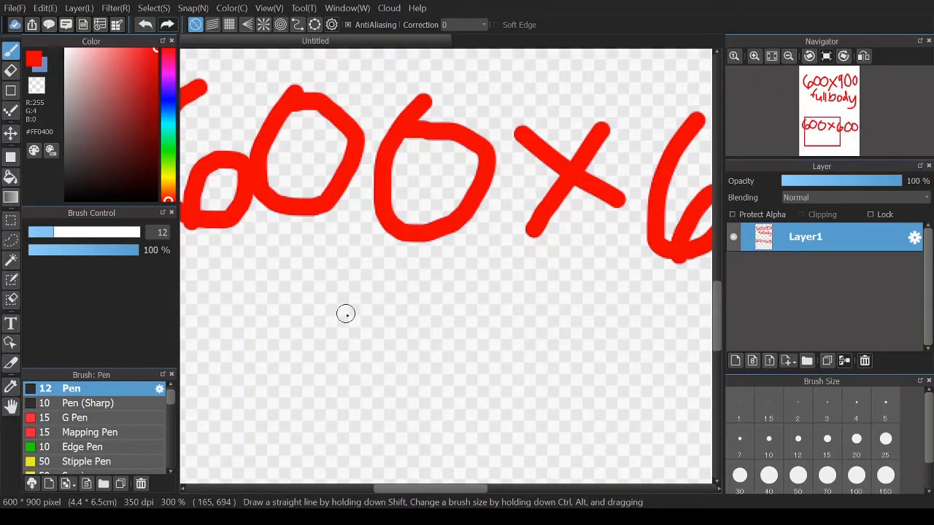
scroll(346, 313, down, 2)
mouse_move(346, 310)
mouse_down()
mouse_move(344, 360)
mouse_move(364, 321)
mouse_move(342, 334)
mouse_move(382, 364)
mouse_up()
mouse_move(382, 343)
mouse_down()
mouse_move(405, 322)
mouse_move(419, 339)
mouse_move(457, 349)
mouse_move(429, 321)
mouse_up()
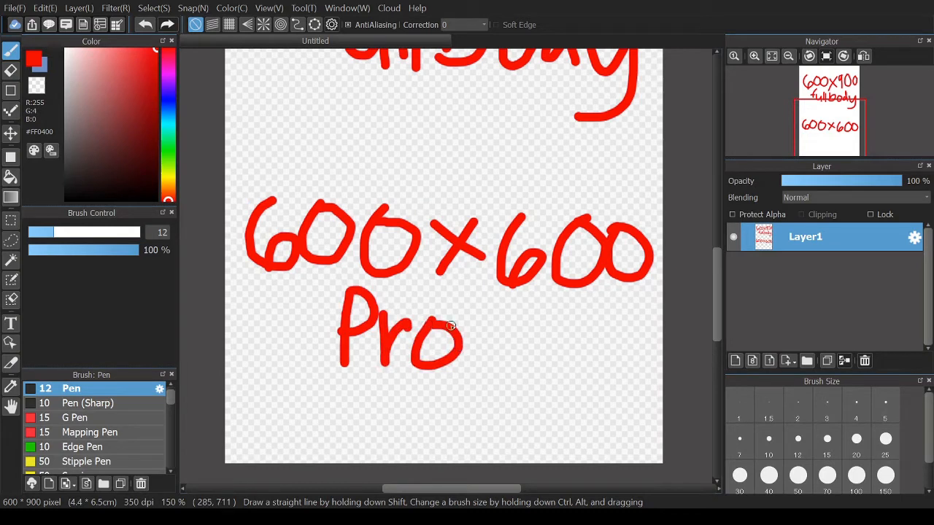
key(ctrl+z)
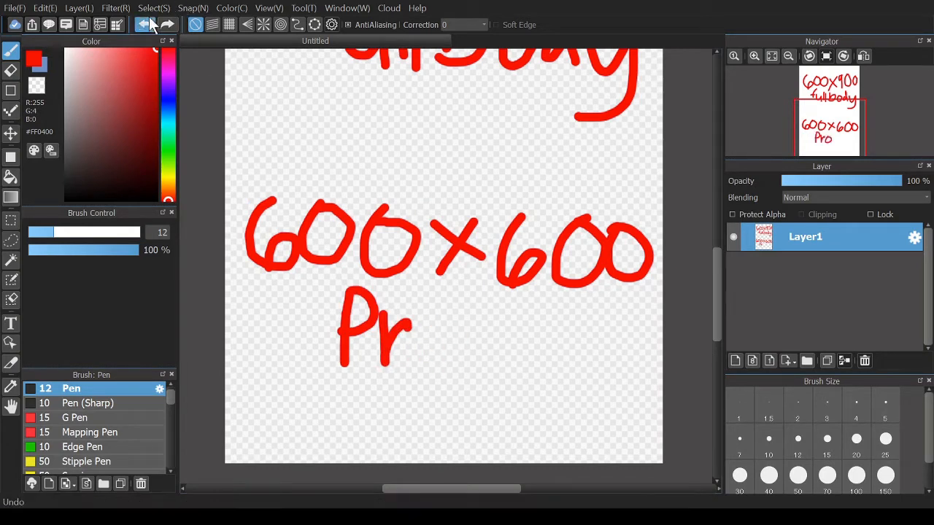
key(ctrl+z)
mouse_move(402, 326)
mouse_down()
mouse_move(390, 375)
mouse_move(420, 335)
mouse_move(404, 330)
mouse_move(442, 325)
mouse_move(437, 360)
mouse_move(453, 321)
mouse_move(475, 320)
mouse_move(486, 308)
mouse_move(480, 373)
mouse_up()
drag(452, 327, 513, 337)
mouse_move(528, 333)
mouse_down()
mouse_move(500, 364)
mouse_move(532, 361)
mouse_move(548, 372)
mouse_up()
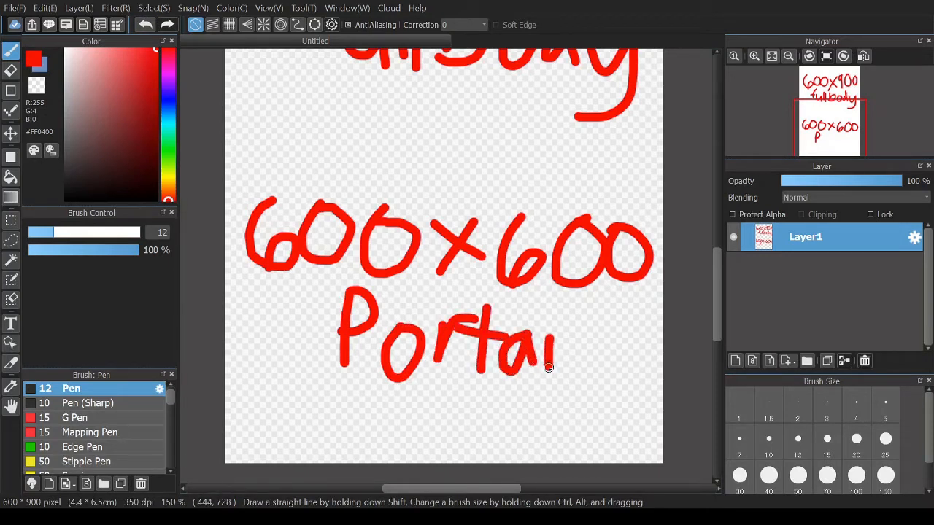
click(541, 307)
mouse_move(575, 307)
mouse_down()
mouse_move(579, 381)
mouse_move(559, 347)
mouse_move(602, 343)
mouse_up()
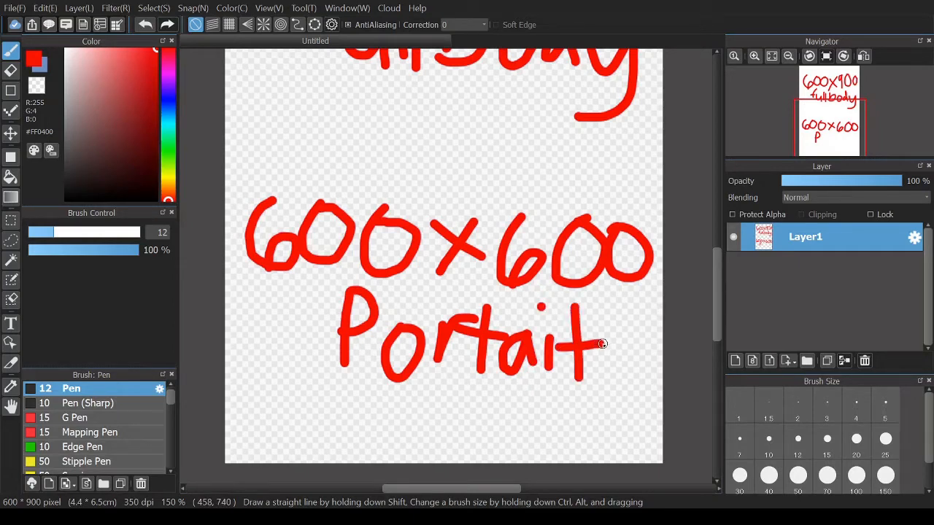
scroll(601, 344, down, 4)
scroll(573, 308, up, 3)
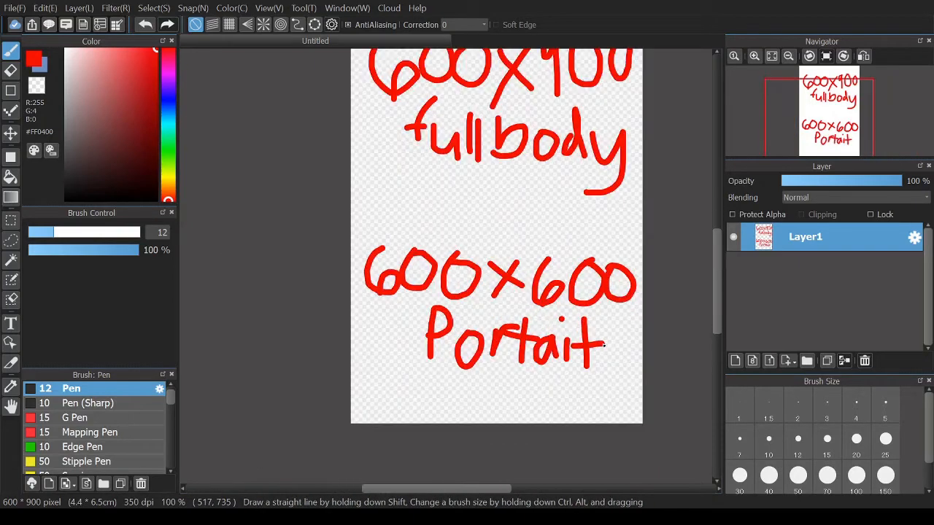
scroll(605, 343, down, 3)
drag(443, 488, 464, 489)
scroll(504, 343, down, 1)
scroll(504, 343, up, 1)
scroll(504, 343, up, 2)
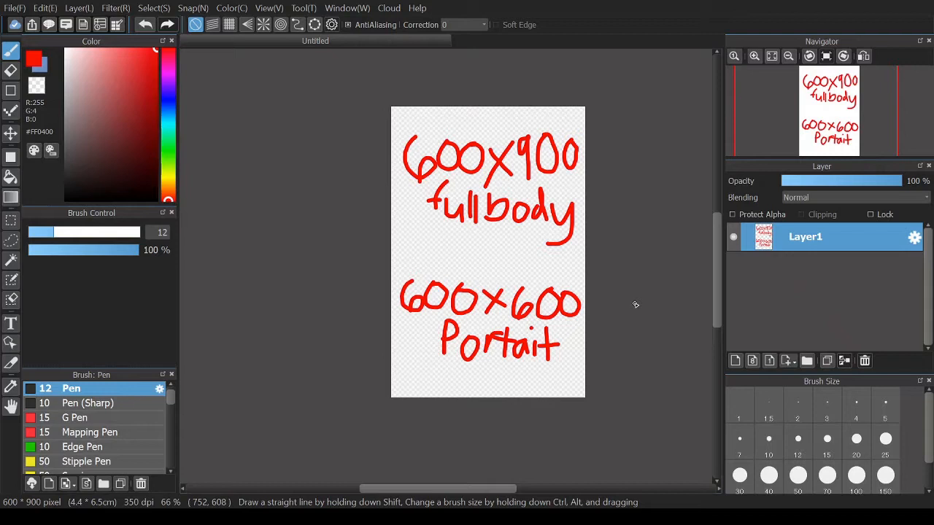
Erase all the handwritten notes from the canvas with the Eraser at size 150.
click(11, 70)
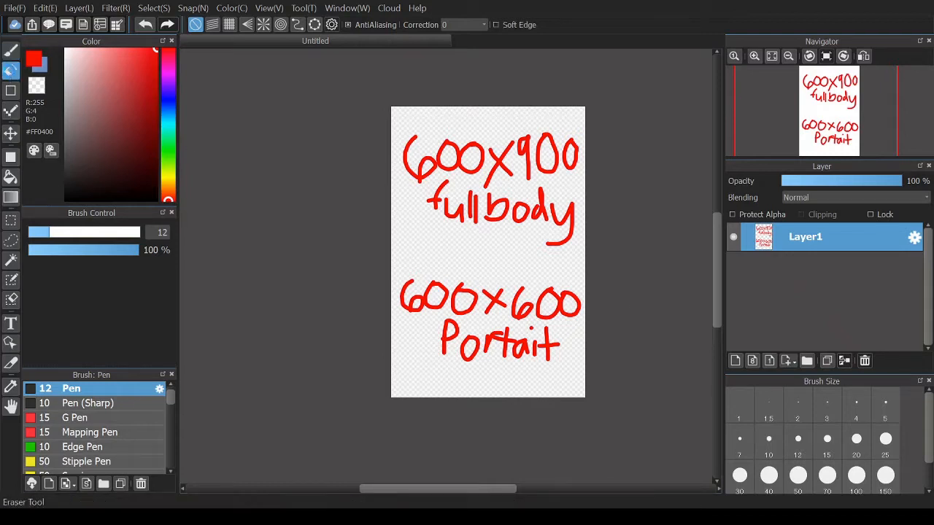
click(885, 478)
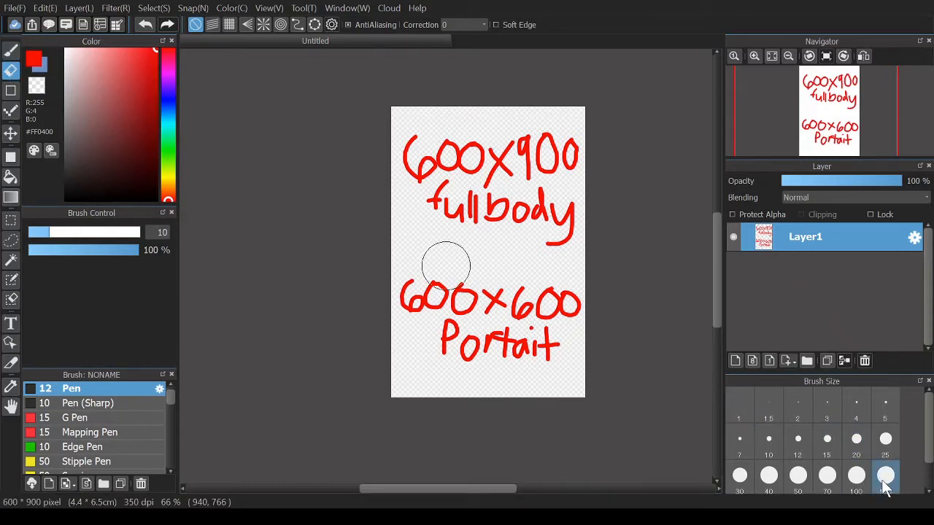
mouse_move(416, 151)
mouse_down()
mouse_move(417, 290)
mouse_move(383, 303)
mouse_move(431, 328)
mouse_move(518, 160)
mouse_move(487, 253)
mouse_move(550, 343)
mouse_move(566, 305)
mouse_move(576, 307)
mouse_up()
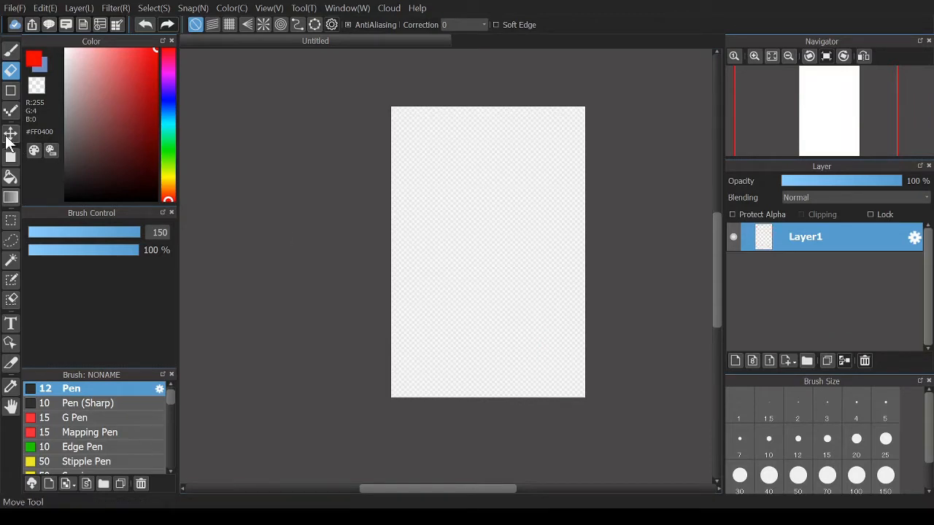
Trace a red upright oval with the 2 px Pen along an ellipse guide in the upper canvas and remove the guide.
click(11, 49)
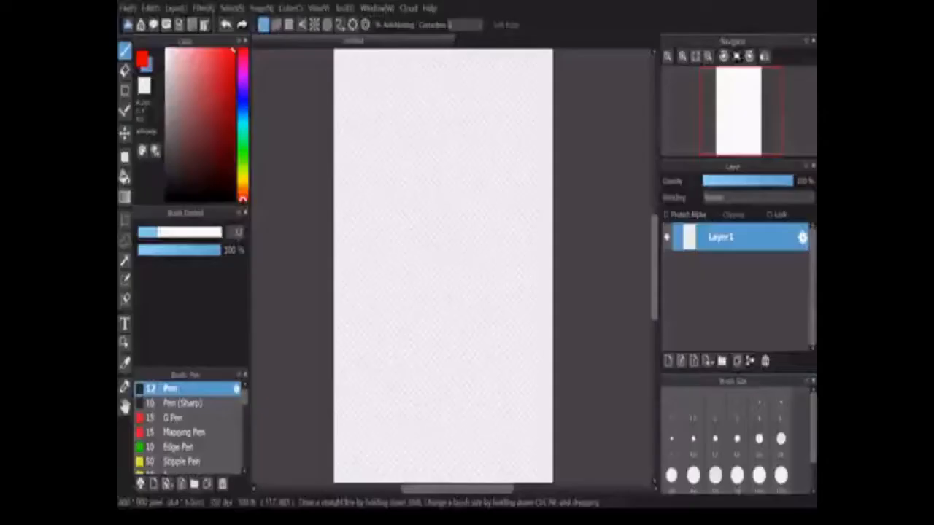
scroll(394, 134, up, 2)
mouse_move(412, 133)
mouse_down()
mouse_move(445, 146)
mouse_move(430, 211)
mouse_up()
key(ctrl+z)
scroll(445, 155, up, 3)
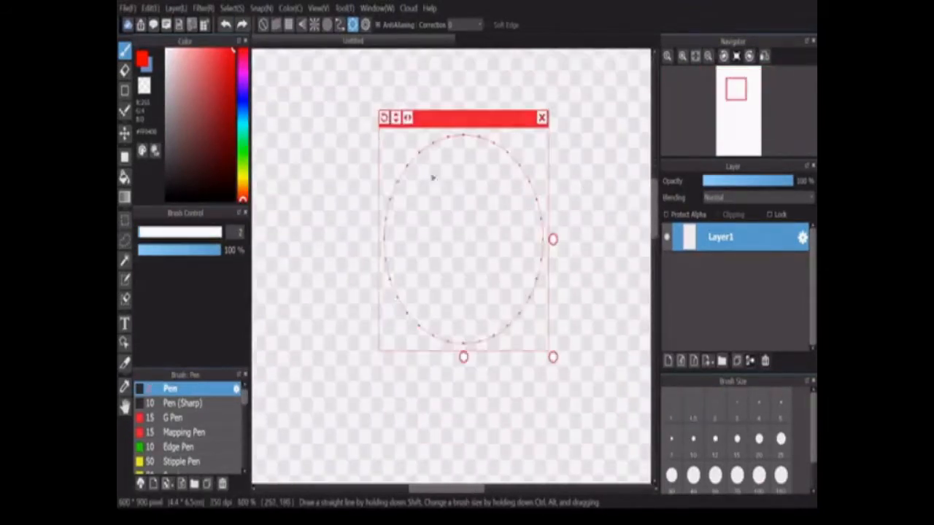
drag(431, 175, 497, 356)
click(541, 118)
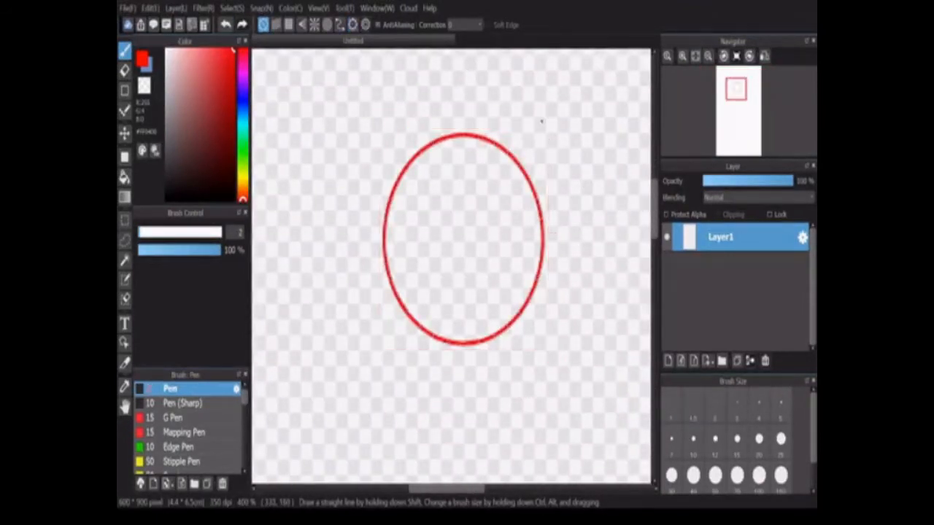
Draw red vertical and horizontal guidelines across the oval and a jaw outline below it with the Pen.
mouse_move(445, 121)
mouse_down()
mouse_move(437, 234)
mouse_move(458, 365)
mouse_up()
drag(367, 258, 577, 257)
scroll(441, 261, down, 3)
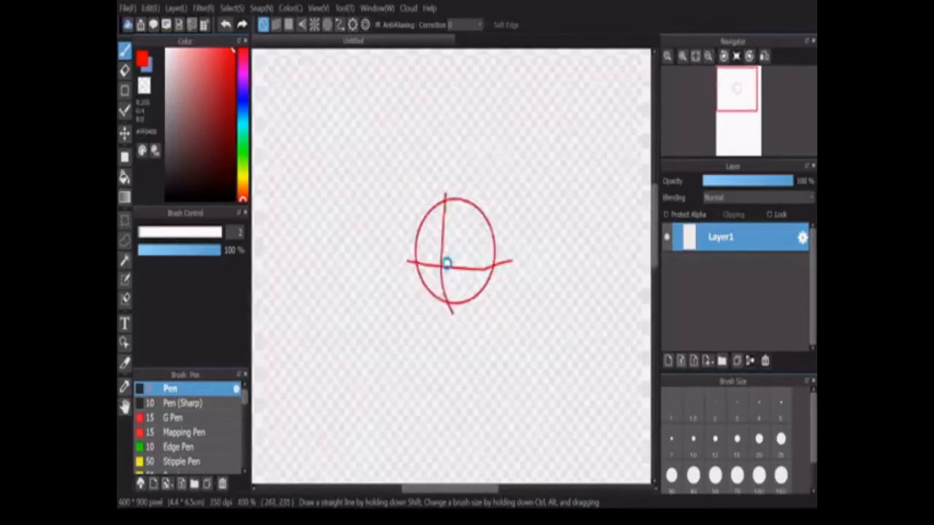
scroll(447, 316, up, 3)
mouse_move(380, 188)
mouse_down()
mouse_move(377, 293)
mouse_move(490, 344)
mouse_move(527, 232)
mouse_up()
scroll(527, 232, down, 3)
scroll(511, 241, up, 3)
scroll(318, 252, down, 3)
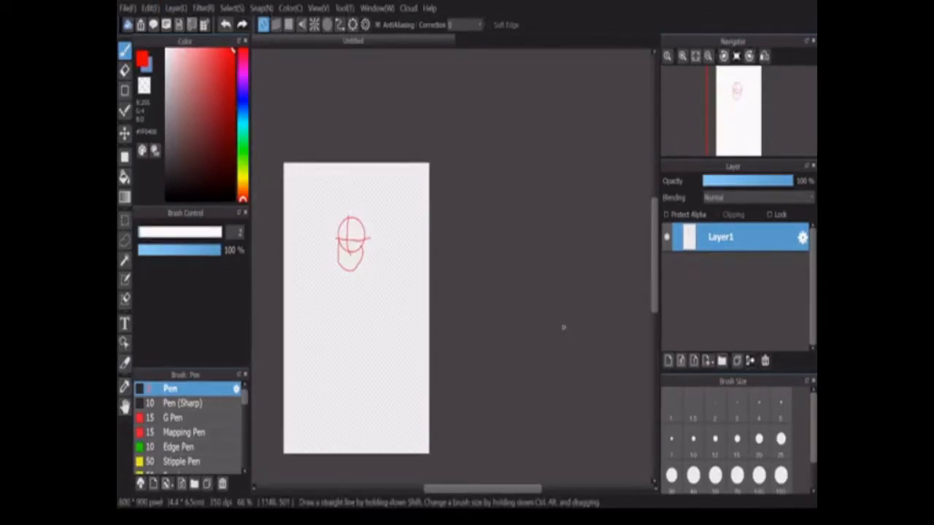
Paste the reference portrait as a new layer, scale it down and place it in the canvas's upper-left corner.
key(alt)
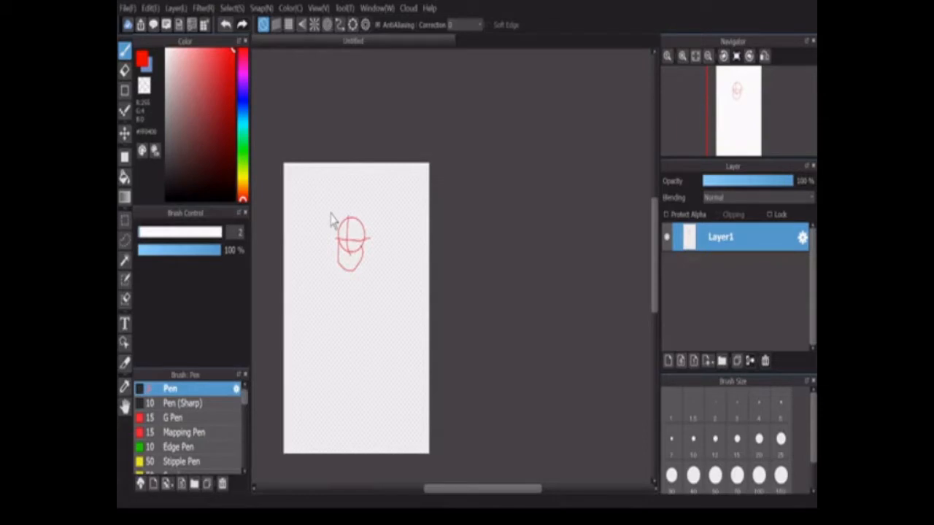
key(ctrl+v)
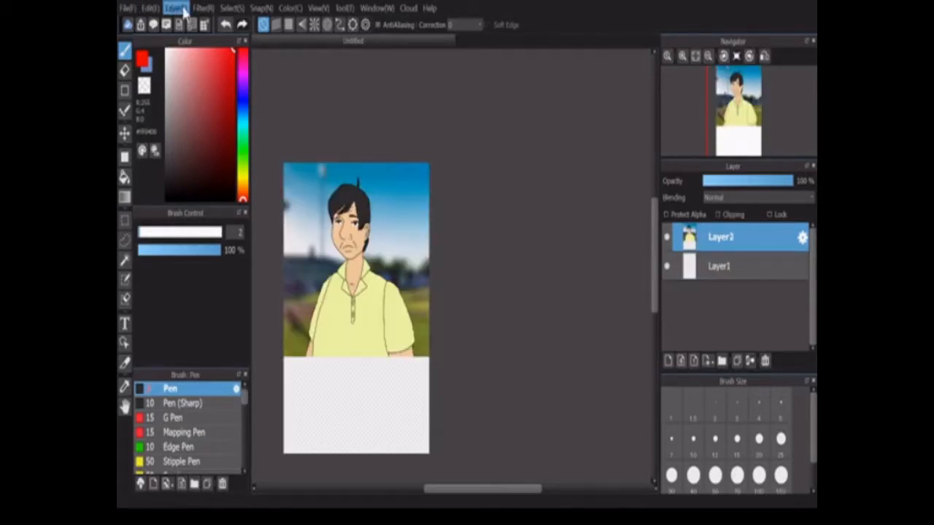
key(ctrl+t)
drag(429, 138, 383, 199)
drag(362, 222, 316, 160)
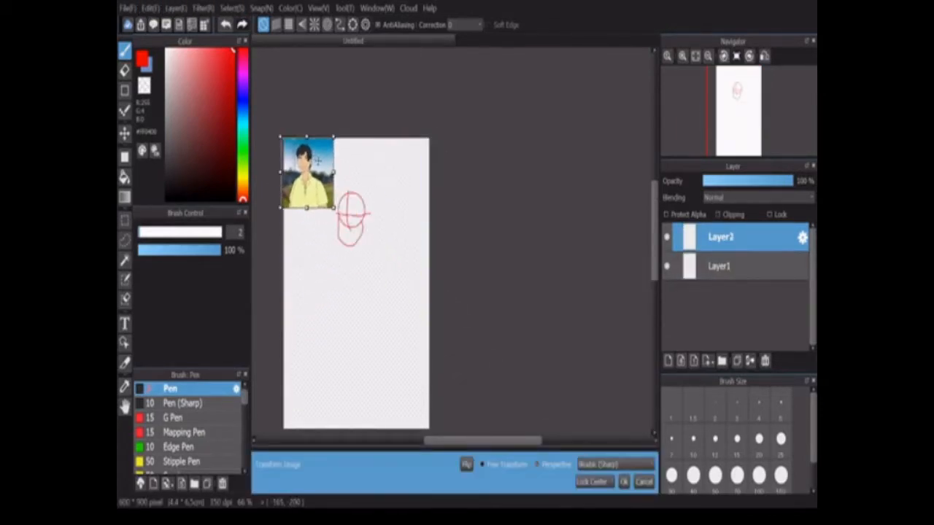
click(623, 482)
Erase the jaw outline below the oval on Layer1 with the Eraser.
scroll(336, 239, up, 4)
key(e)
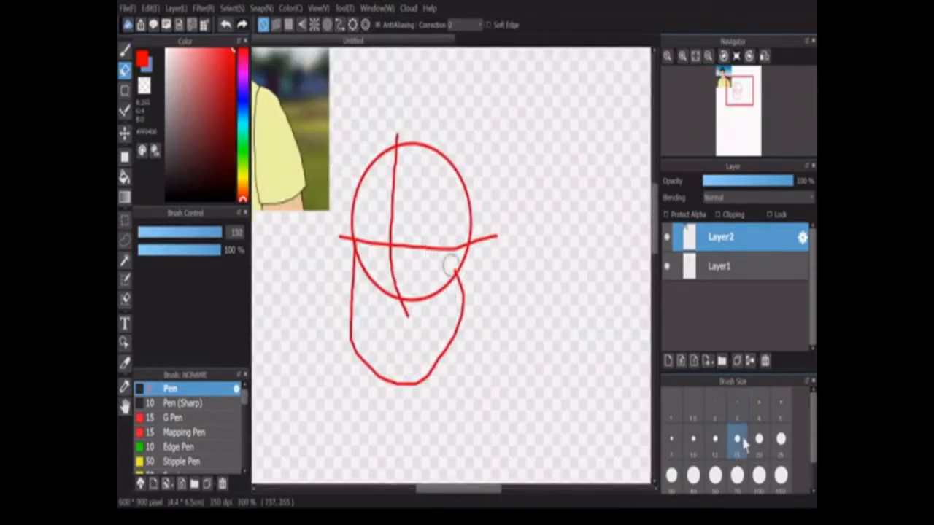
click(686, 267)
mouse_move(461, 271)
mouse_down()
mouse_move(462, 302)
mouse_move(365, 375)
mouse_move(352, 248)
mouse_up()
Close the gap in the oval and try redrawing the jaw outline below it in red with the Pen.
key(b)
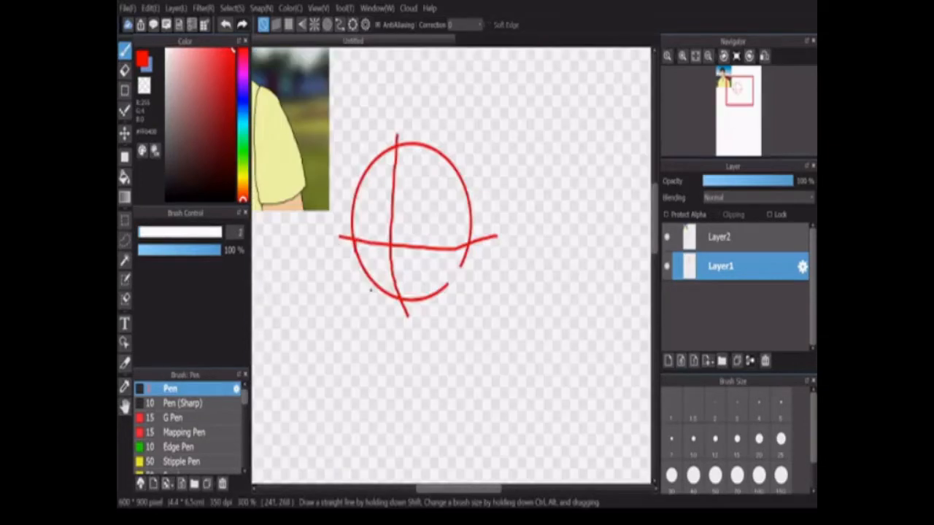
scroll(368, 292, up, 2)
drag(654, 211, 654, 219)
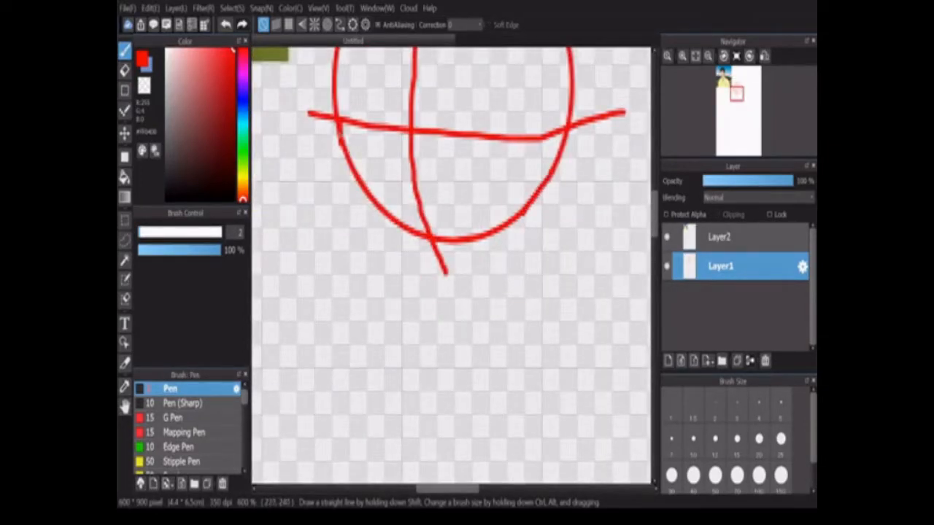
mouse_move(336, 125)
mouse_down()
mouse_move(406, 344)
mouse_move(545, 313)
mouse_up()
scroll(545, 313, down, 4)
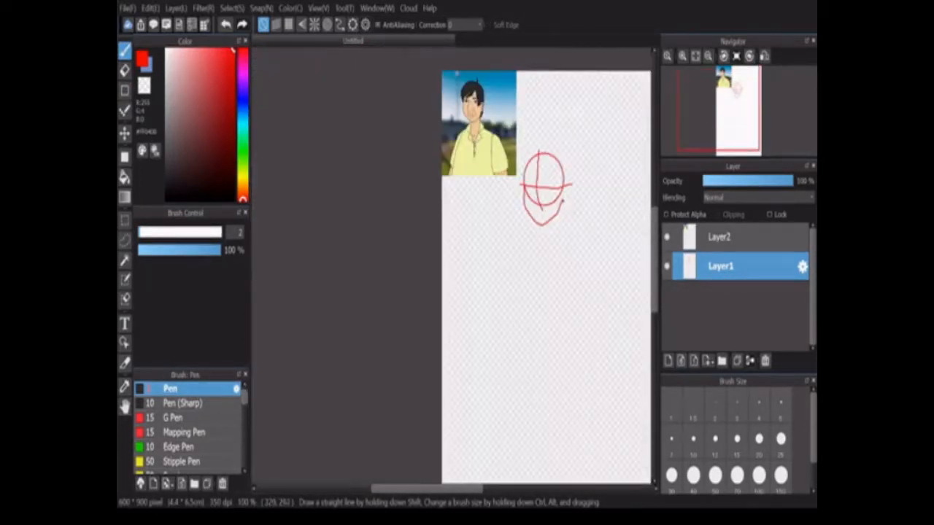
scroll(543, 210, up, 5)
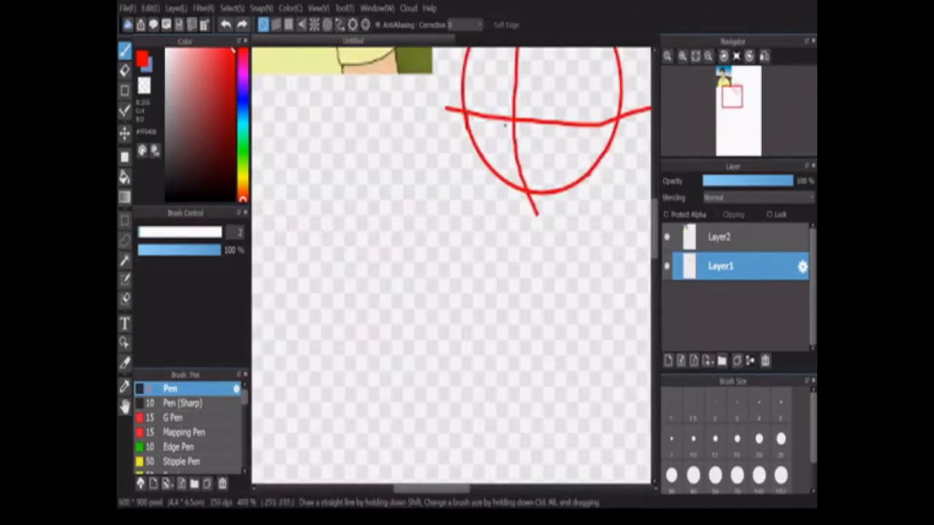
Delete the layer holding the small reference portrait.
drag(655, 247, 655, 208)
drag(431, 490, 411, 496)
scroll(432, 409, down, 3)
scroll(439, 410, up, 1)
click(744, 242)
click(764, 360)
click(126, 9)
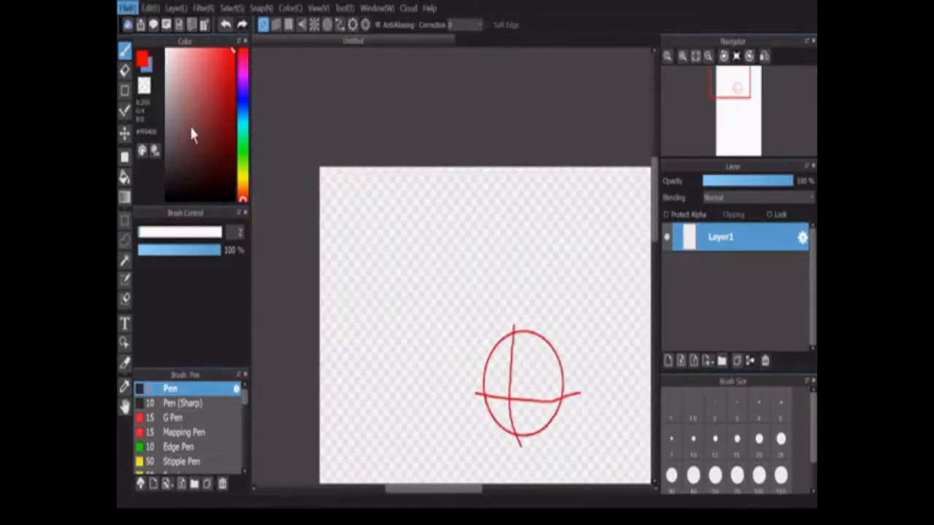
key(m)
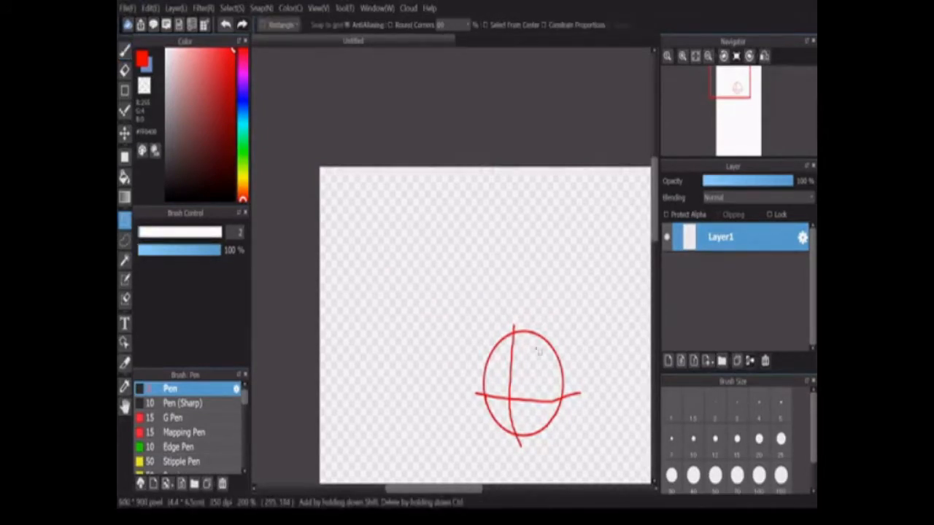
scroll(537, 351, down, 3)
drag(463, 107, 594, 255)
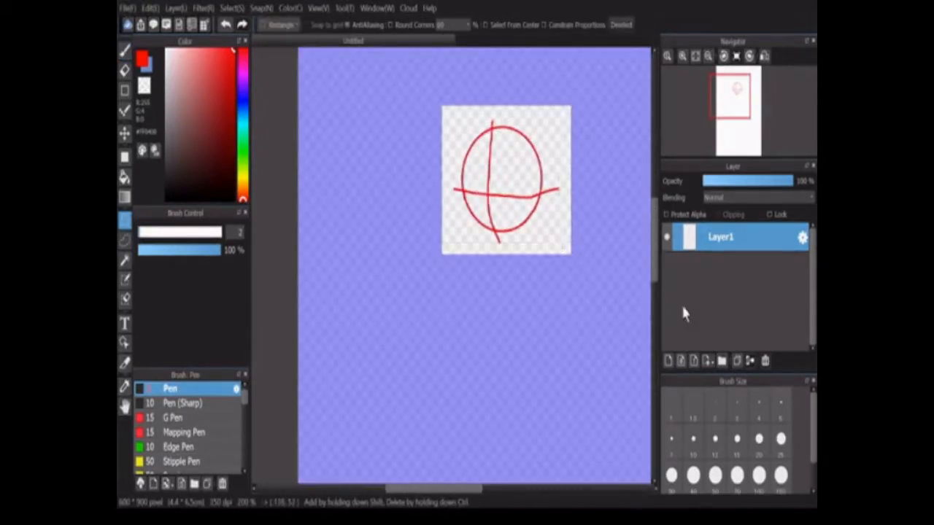
click(227, 25)
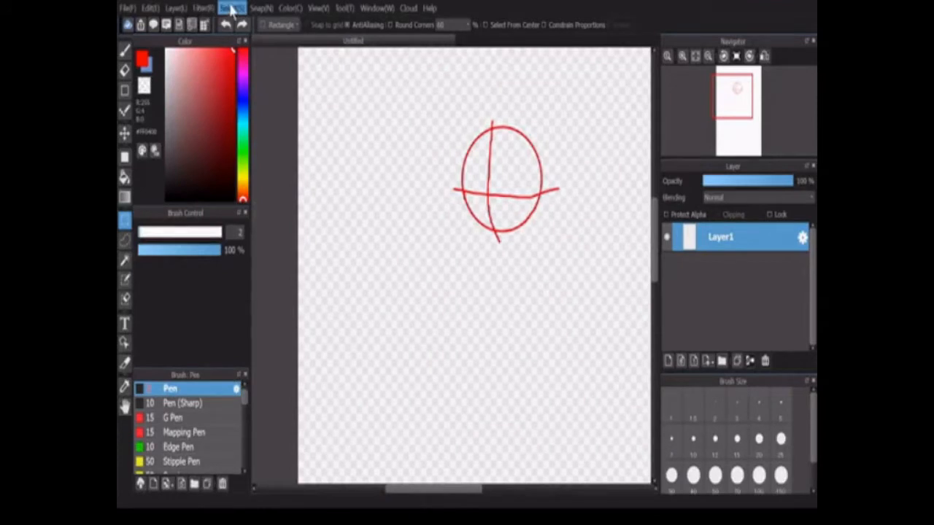
Scale the red head sketch down slightly with Transform and apply the change.
click(254, 161)
scroll(564, 272, down, 4)
mouse_move(561, 221)
mouse_down()
mouse_move(547, 205)
mouse_move(556, 229)
mouse_up()
scroll(564, 273, up, 3)
mouse_move(654, 234)
mouse_down()
mouse_move(656, 282)
mouse_move(655, 210)
mouse_up()
scroll(646, 269, right, 3)
scroll(386, 288, down, 3)
click(624, 481)
scroll(652, 271, down, 3)
scroll(448, 229, up, 2)
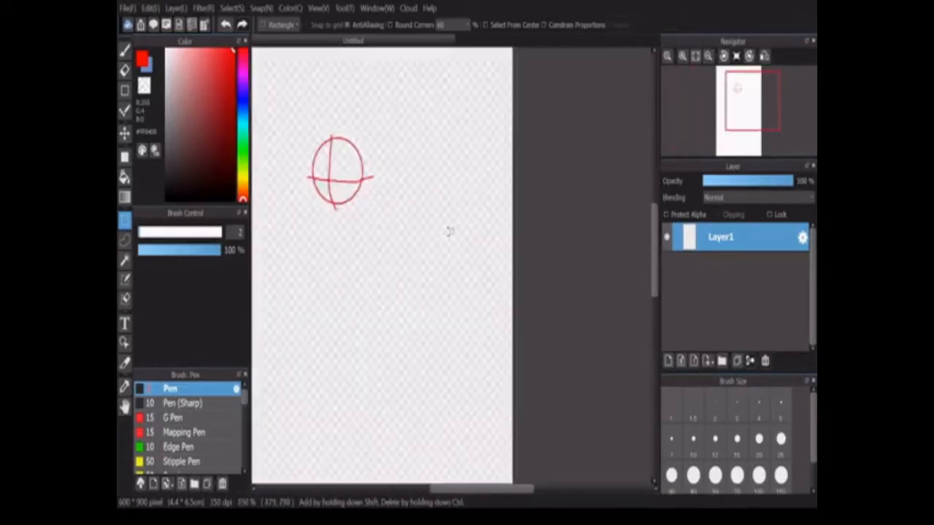
Try drawing a jaw curve down from the left end of the horizontal guideline with the Pen, and undo it.
scroll(450, 231, down, 1)
key(p)
scroll(449, 232, down, 2)
scroll(365, 212, up, 6)
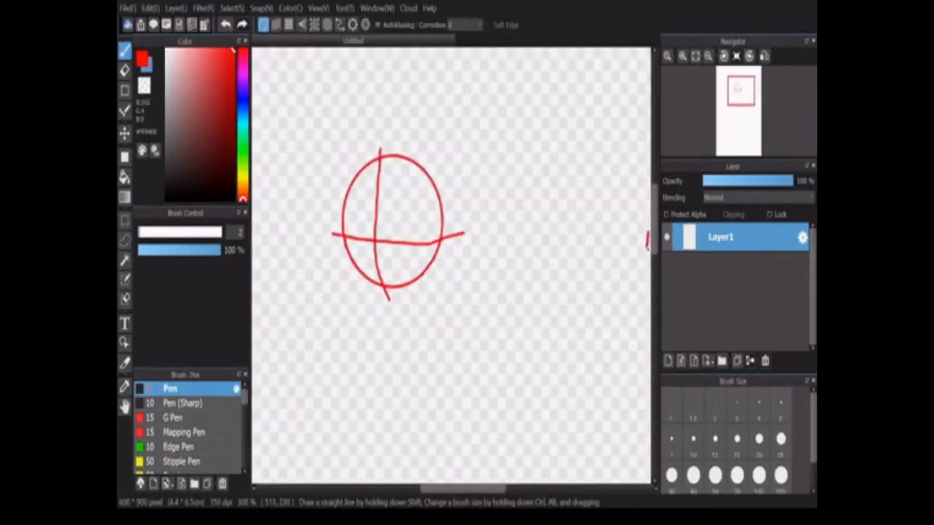
scroll(365, 270, up, 2)
mouse_move(333, 201)
mouse_down()
mouse_move(328, 262)
mouse_move(392, 450)
mouse_up()
scroll(403, 371, down, 2)
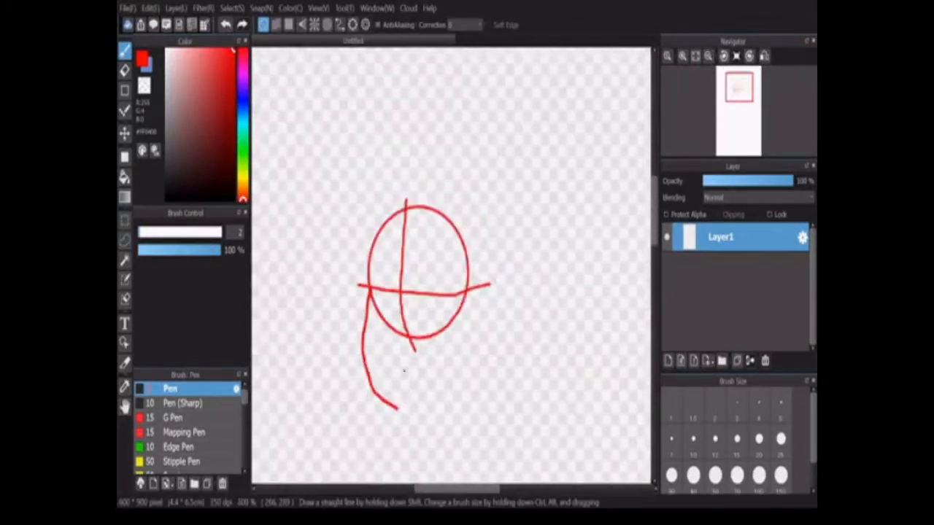
key(ctrl+z)
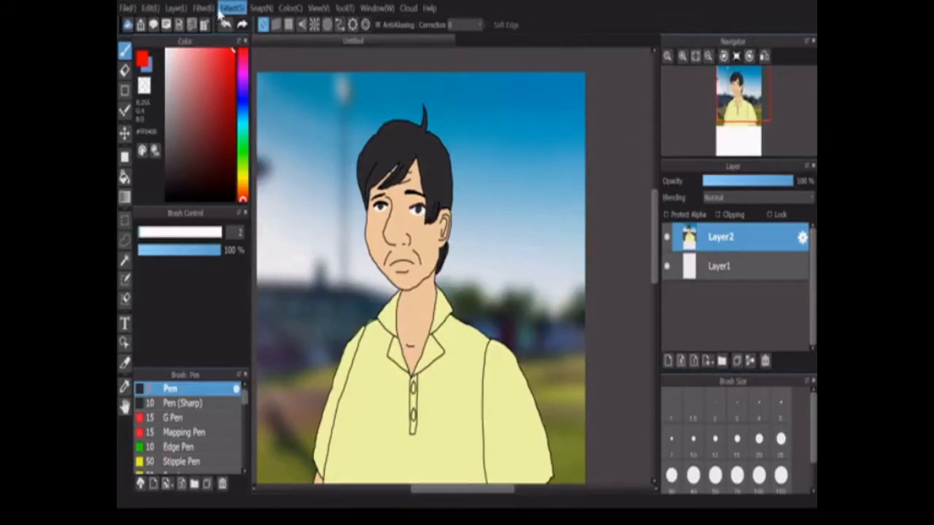
key(ctrl+t)
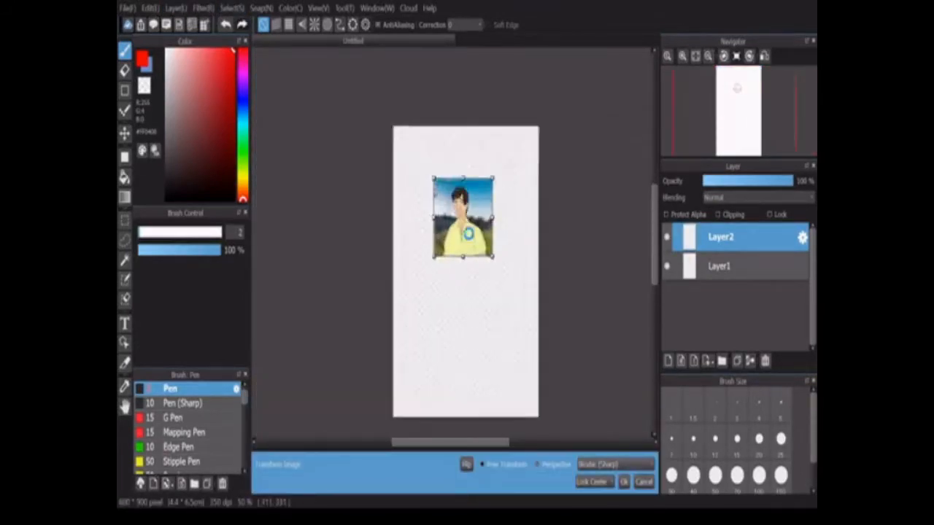
scroll(468, 232, up, 3)
click(643, 482)
Move the sketch layer above the reference portrait layer and set the portrait layer's opacity to 48%.
drag(722, 265, 729, 226)
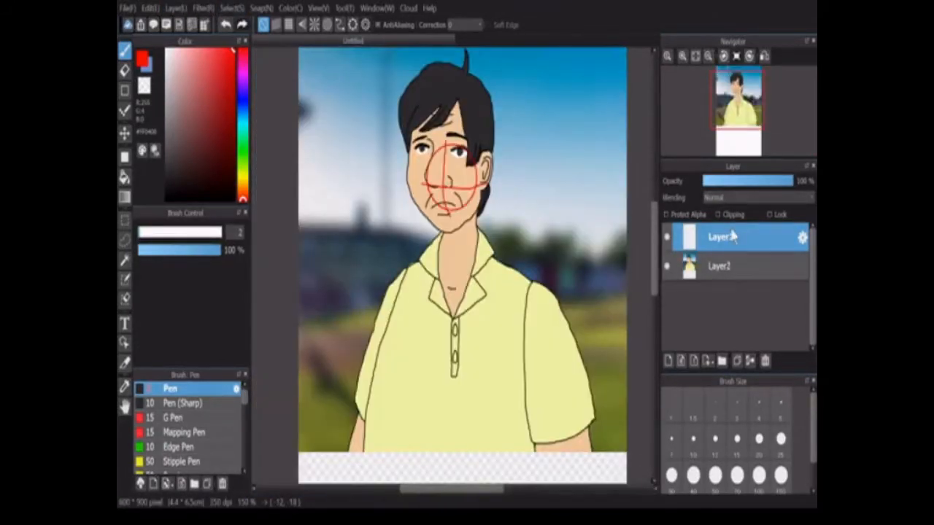
click(754, 270)
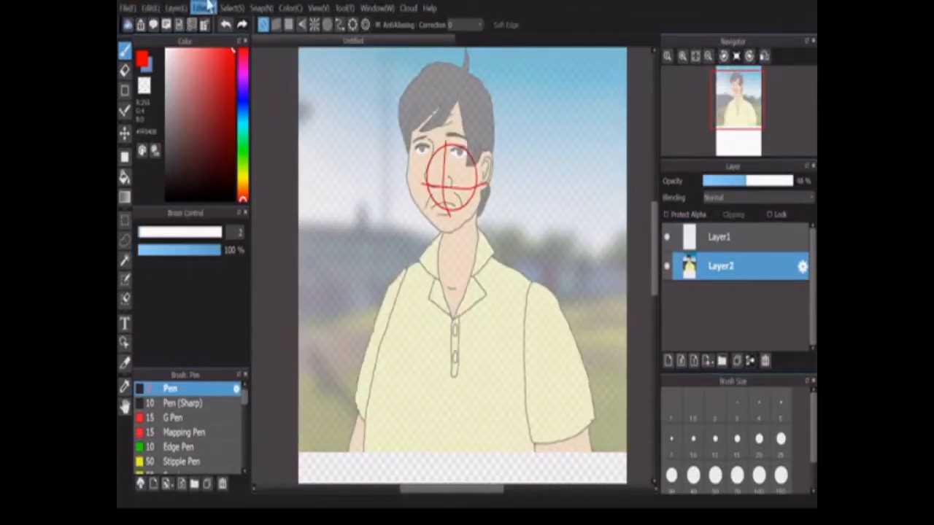
Scale down the reference portrait and move it so its head lines up with the red head sketch.
click(276, 176)
drag(629, 432, 560, 338)
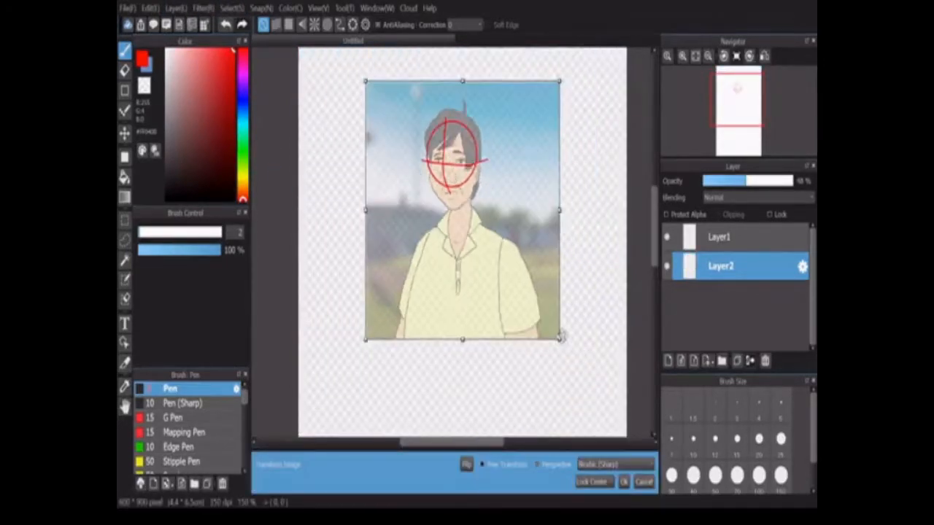
drag(529, 275, 523, 269)
drag(651, 232, 655, 254)
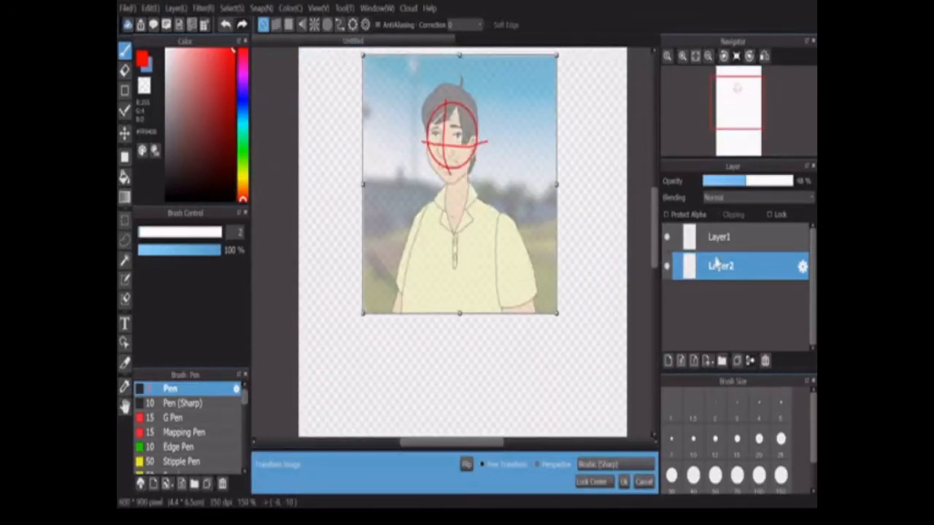
drag(557, 313, 548, 303)
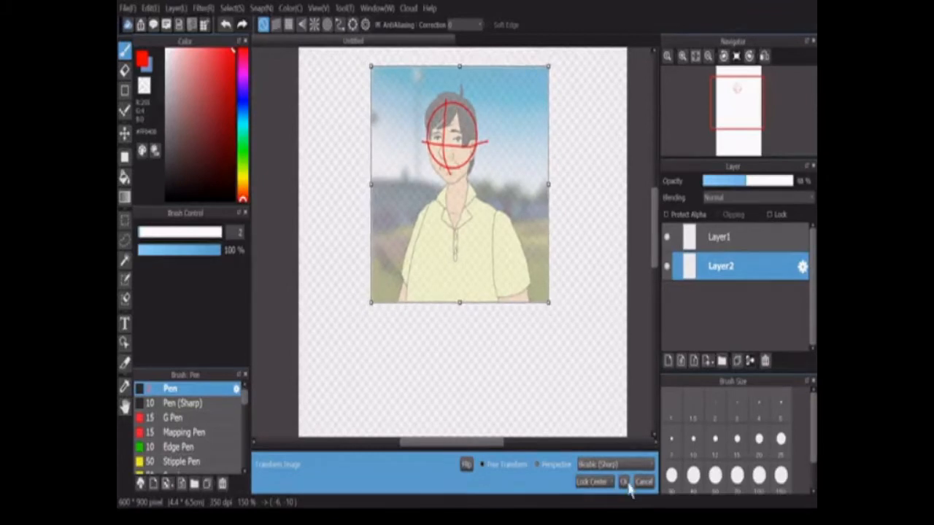
click(624, 482)
Delete the red head sketch layer and add a new empty layer above the reference portrait.
scroll(479, 211, down, 1)
scroll(476, 158, up, 4)
click(702, 249)
click(764, 361)
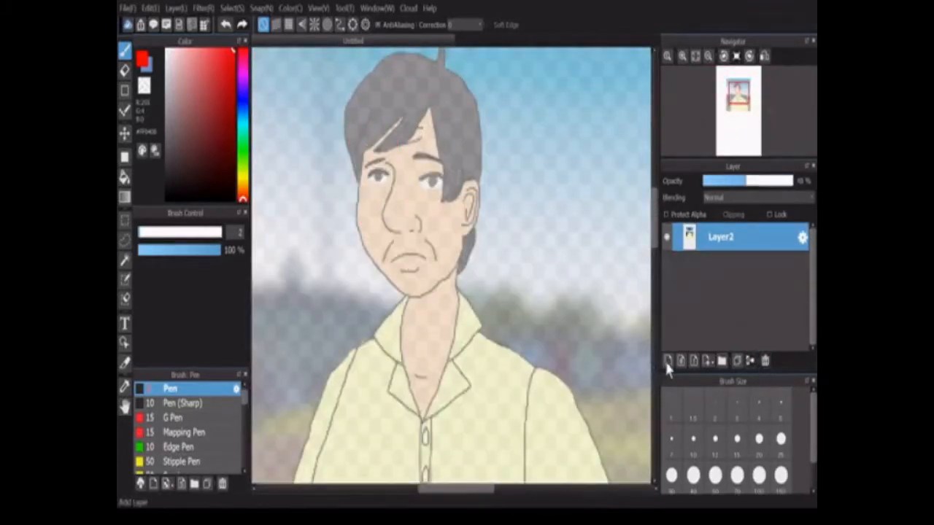
click(667, 360)
Trace a red oval over the portrait's face along an ellipse guide, remove the guide and undo the oval.
click(352, 24)
mouse_move(504, 286)
mouse_down()
mouse_move(471, 244)
mouse_move(485, 261)
mouse_move(496, 102)
mouse_move(479, 65)
mouse_up()
click(353, 24)
scroll(452, 262, down, 4)
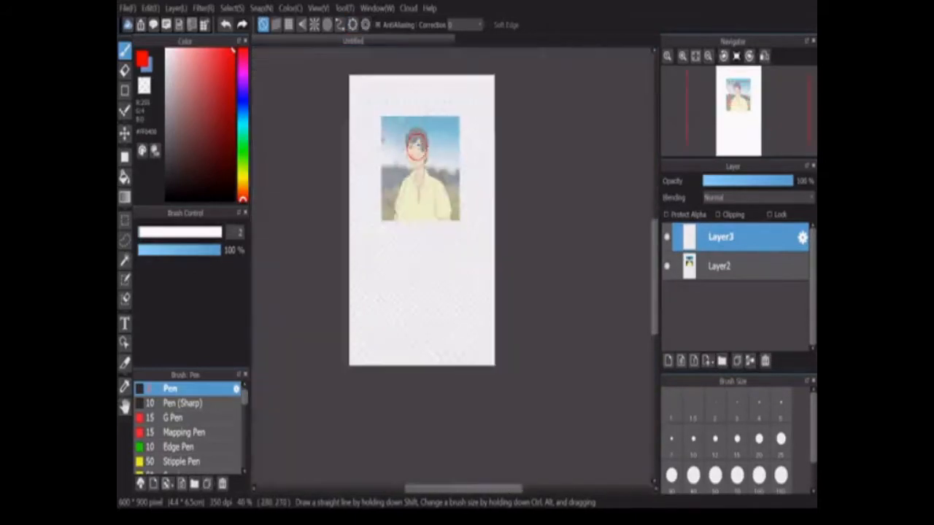
scroll(452, 262, up, 3)
click(718, 265)
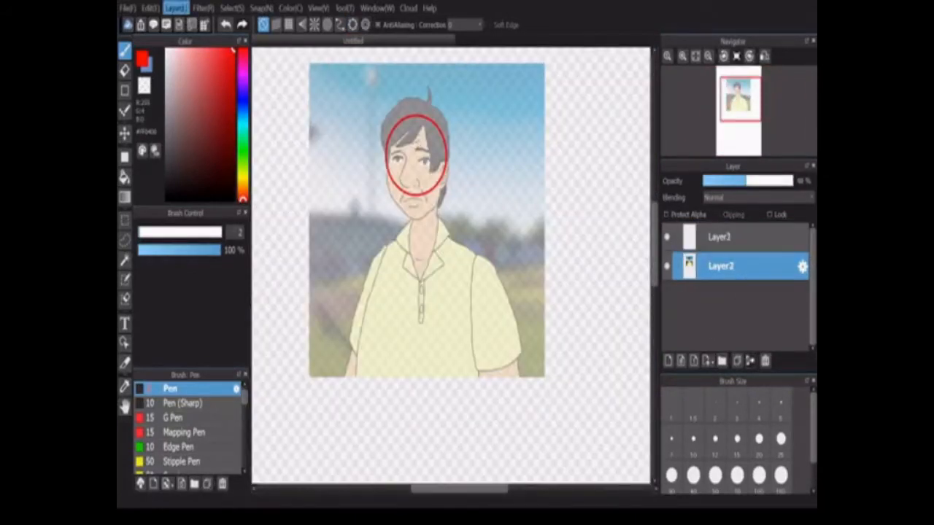
click(225, 25)
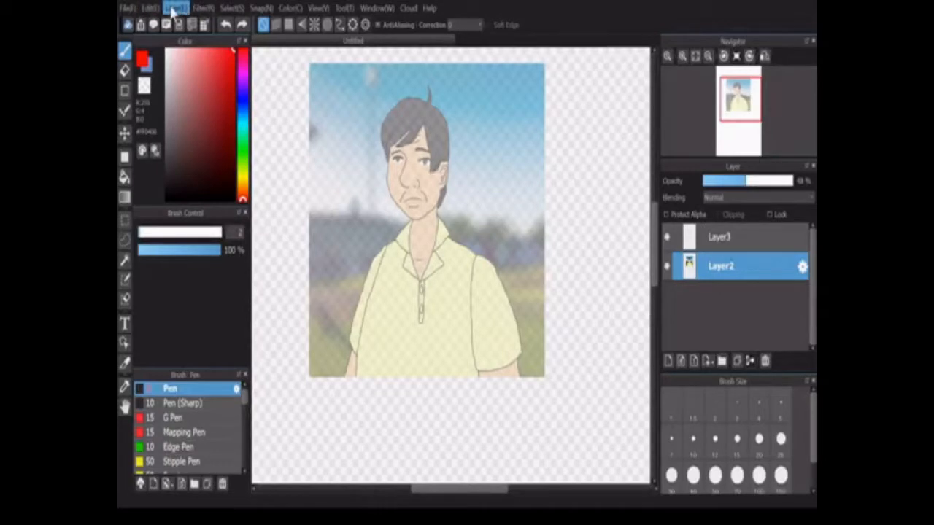
Move the reference portrait higher on the canvas, adjust its size with Transform and apply the change.
key(ctrl+t)
scroll(642, 245, down, 3)
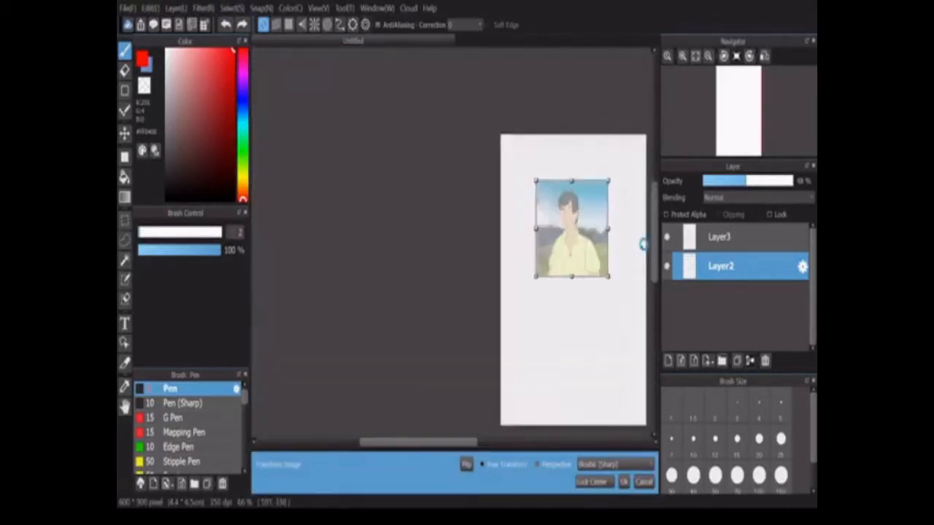
drag(573, 240, 571, 227)
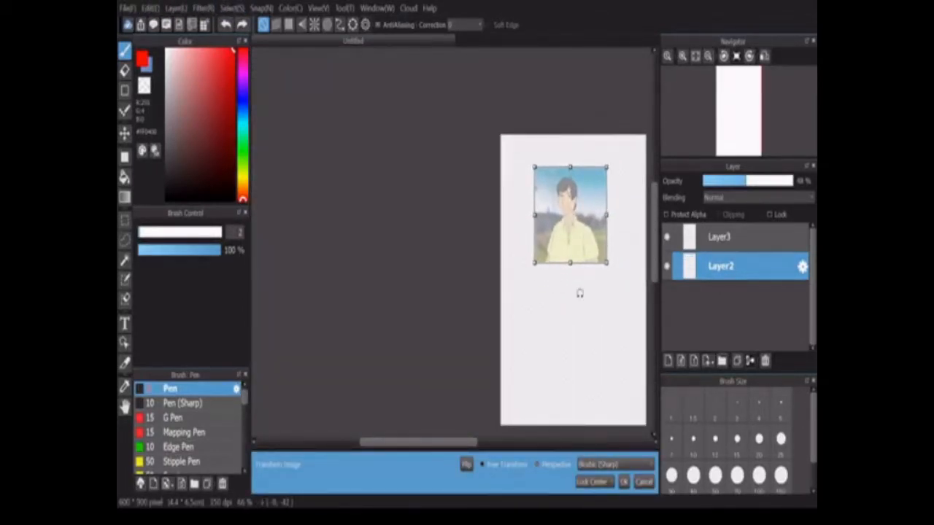
scroll(580, 293, up, 1)
drag(411, 443, 437, 444)
drag(655, 253, 654, 267)
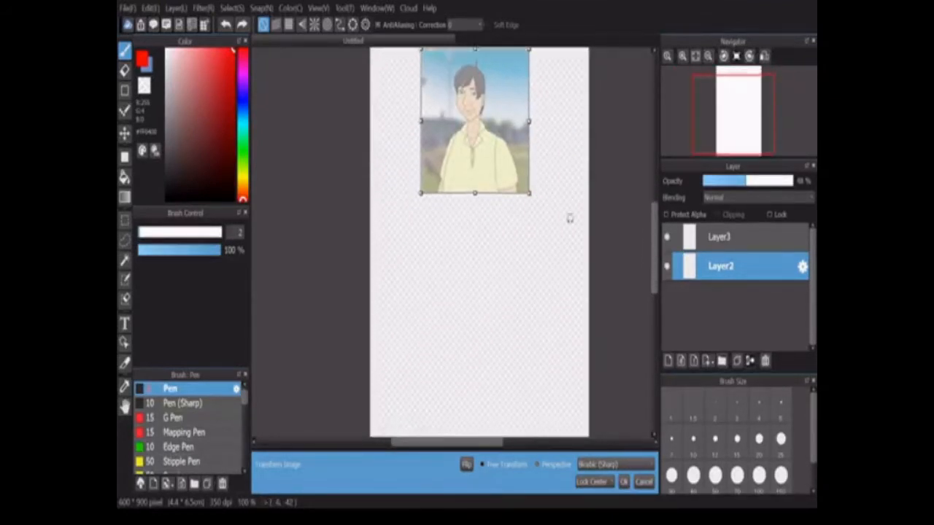
drag(529, 193, 533, 201)
scroll(652, 282, down, 2)
scroll(646, 273, up, 2)
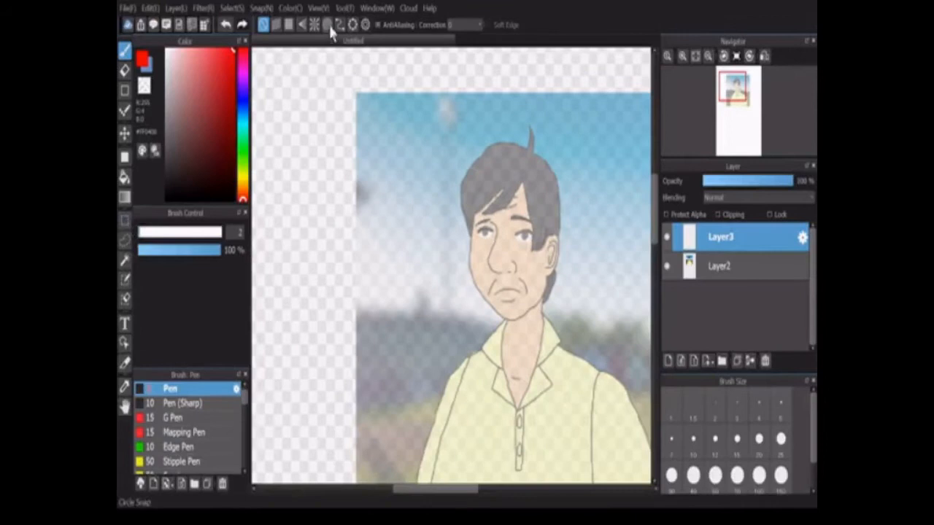
Fit an ellipse guide to the upper part of the reference head, trace it as a red oval and remove the guide.
click(352, 24)
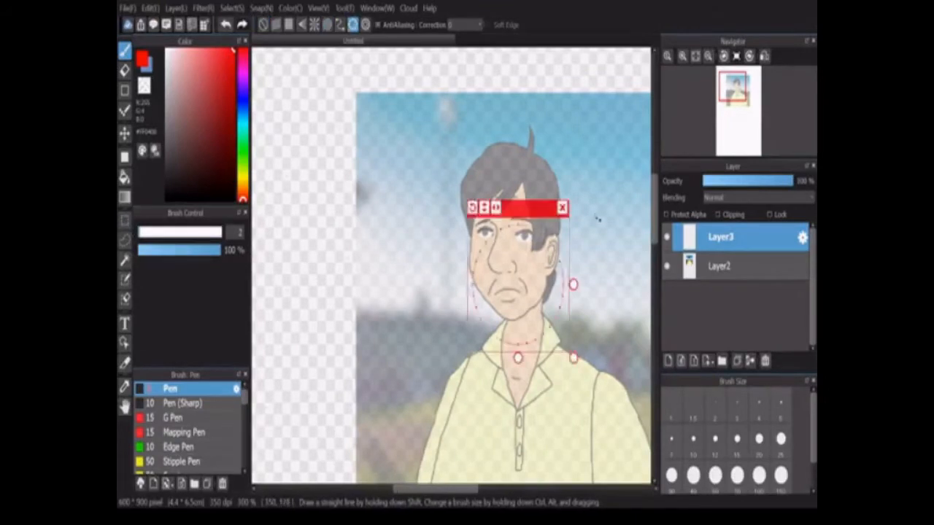
drag(531, 210, 530, 163)
scroll(521, 225, down, 2)
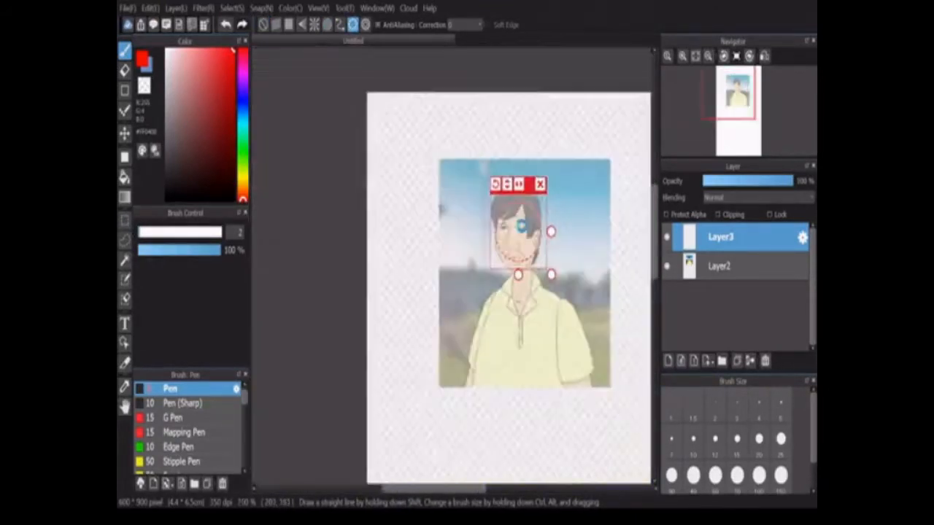
scroll(521, 226, up, 3)
drag(589, 340, 586, 328)
drag(531, 155, 530, 135)
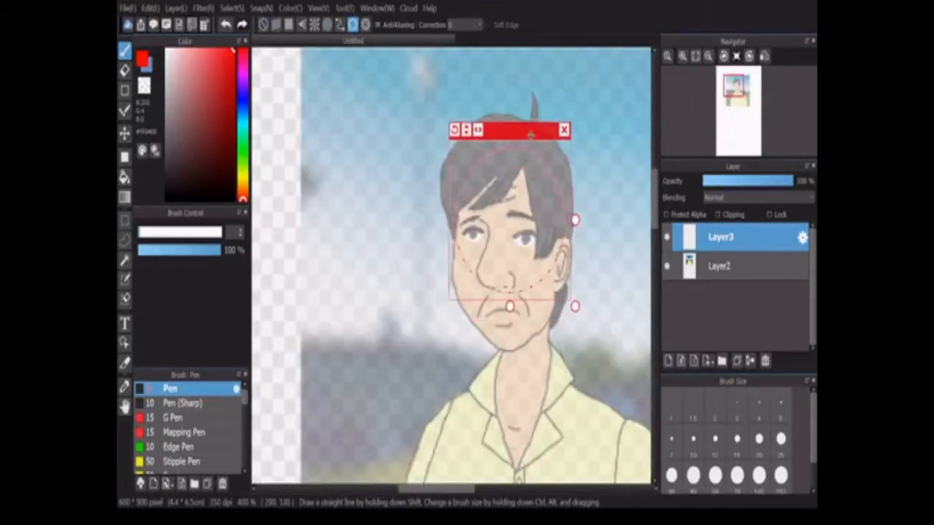
drag(472, 167, 467, 175)
click(263, 24)
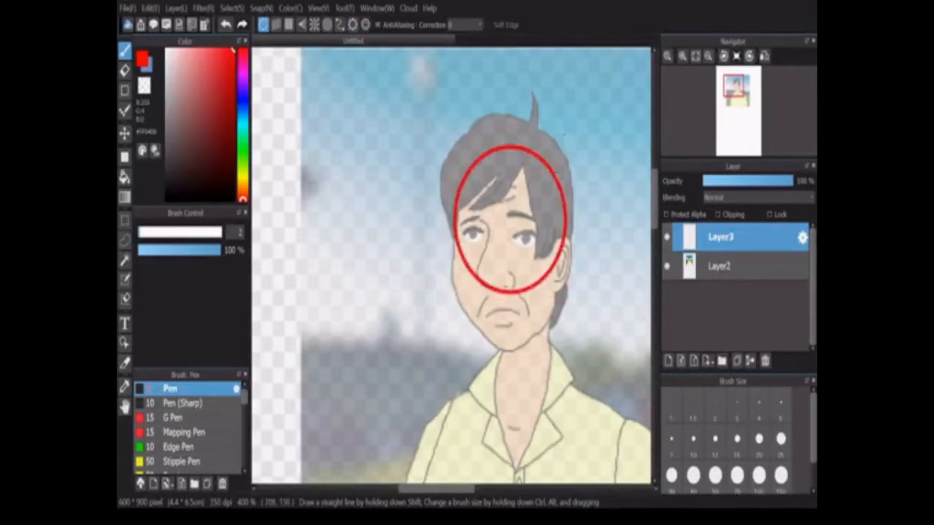
Draw the cheeks and jaw down from the oval to the chin and add the ear on the head's right side.
scroll(558, 175, up, 1)
mouse_move(405, 267)
mouse_down()
mouse_move(474, 445)
mouse_move(560, 303)
mouse_up()
scroll(560, 302, up, 1)
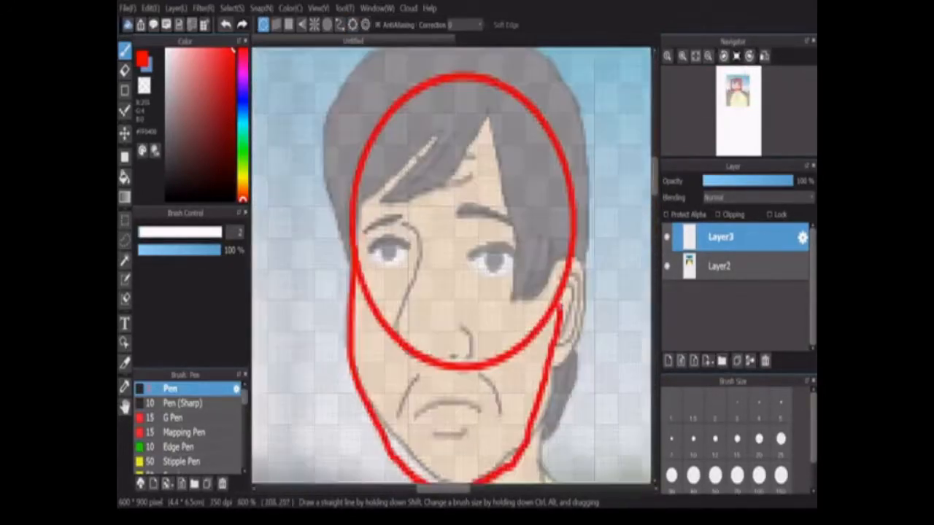
mouse_move(568, 264)
mouse_down()
mouse_move(605, 277)
mouse_move(550, 363)
mouse_up()
scroll(448, 283, down, 1)
scroll(448, 283, up, 1)
Draw a curved vertical centre line down the face and three horizontal guide lines at the eyes, nose base and mouth.
mouse_move(451, 71)
mouse_down()
mouse_move(428, 263)
mouse_move(437, 482)
mouse_up()
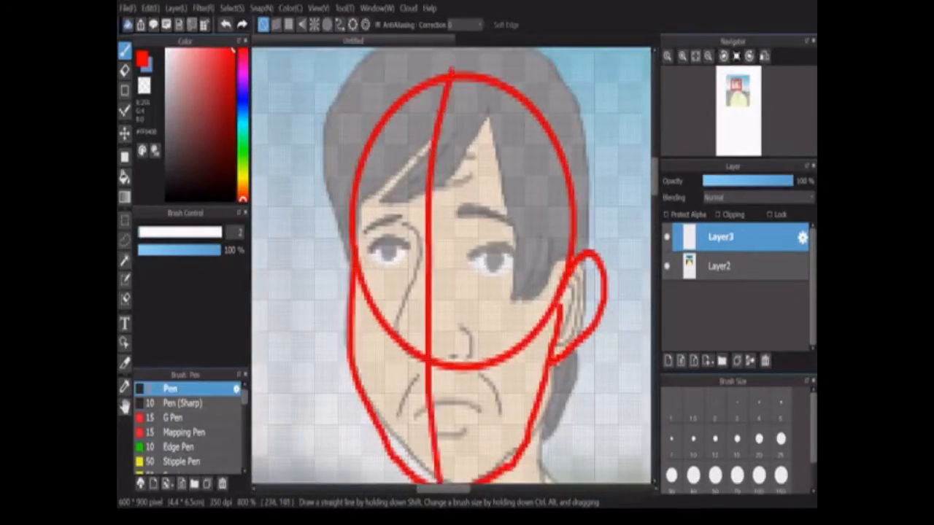
drag(343, 250, 580, 241)
drag(354, 398, 549, 408)
drag(342, 350, 562, 350)
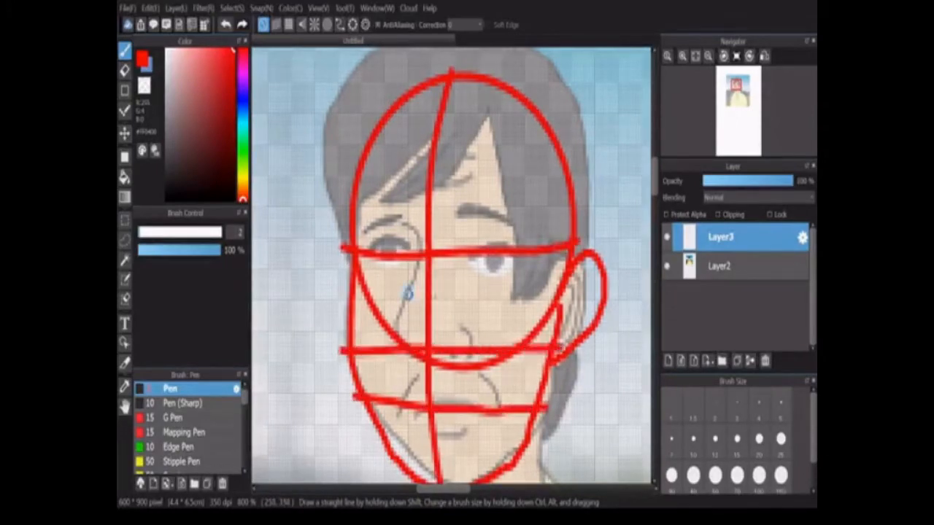
Draw a spine line from the chin down the middle of the torso to below the reference picture.
scroll(410, 293, down, 3)
scroll(430, 292, up, 1)
drag(655, 211, 655, 260)
scroll(441, 88, down, 5)
scroll(442, 87, up, 6)
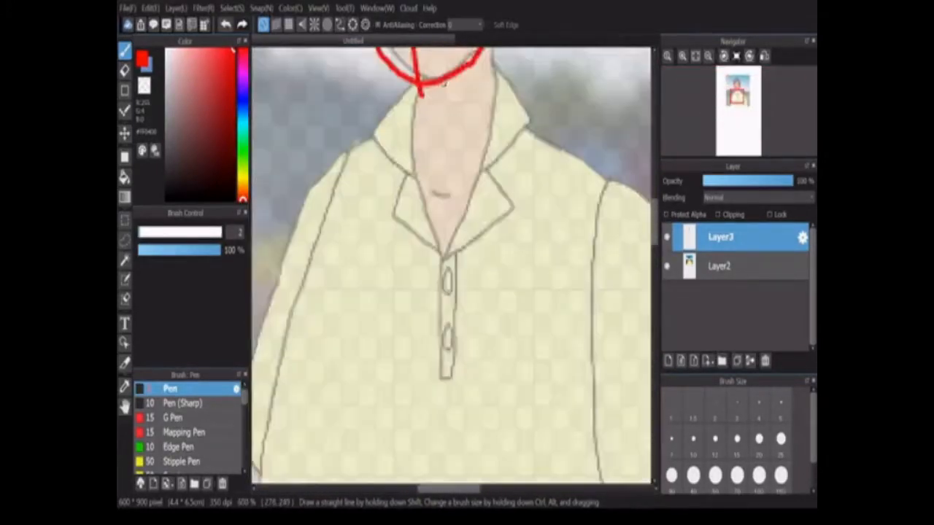
scroll(446, 83, down, 6)
scroll(448, 81, up, 5)
mouse_move(449, 81)
mouse_down()
mouse_move(422, 305)
mouse_move(440, 141)
mouse_move(452, 459)
mouse_up()
key(ctrl+z)
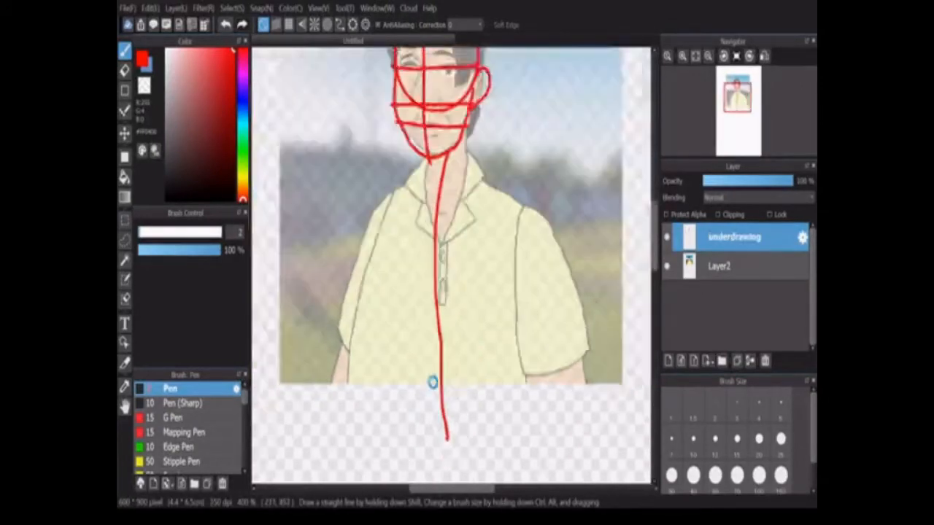
Draw the shoulder lines, the left side of the torso and a curved lower torso edge, extending the spine to meet it.
scroll(433, 381, down, 5)
scroll(417, 234, up, 6)
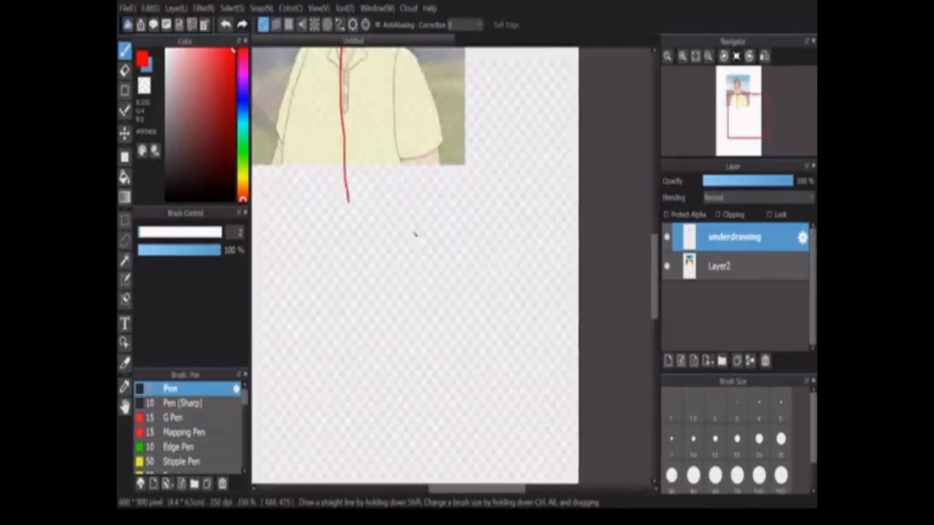
scroll(364, 190, down, 5)
scroll(365, 190, up, 3)
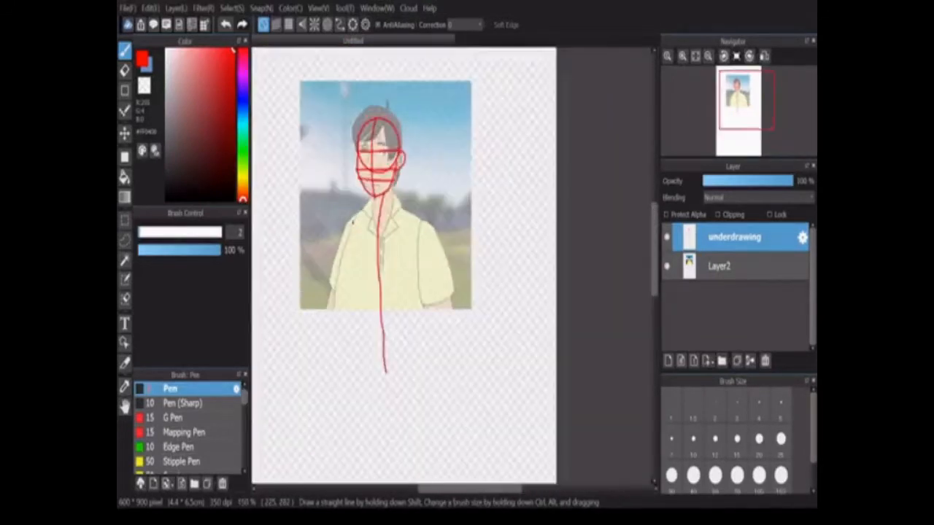
drag(390, 213, 418, 222)
scroll(384, 222, up, 3)
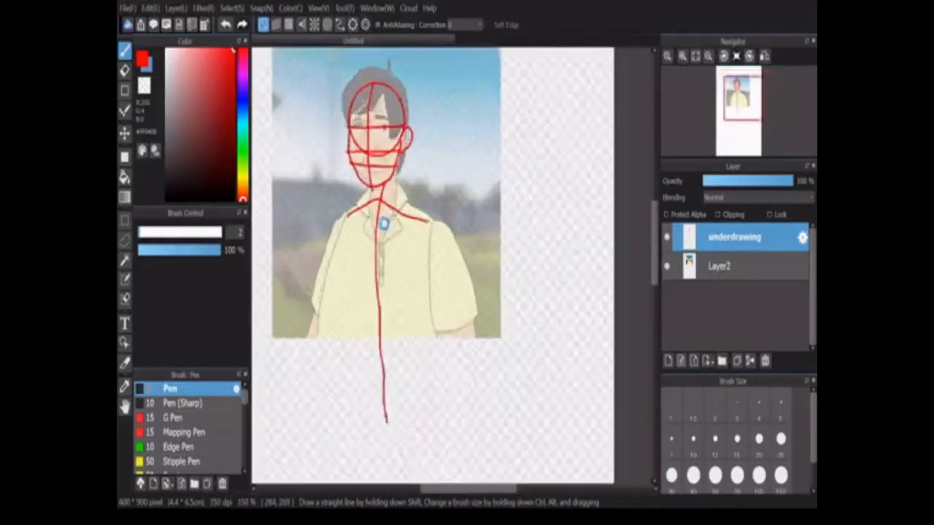
scroll(424, 254, down, 3)
mouse_move(353, 363)
mouse_down()
mouse_move(406, 413)
mouse_move(445, 405)
mouse_up()
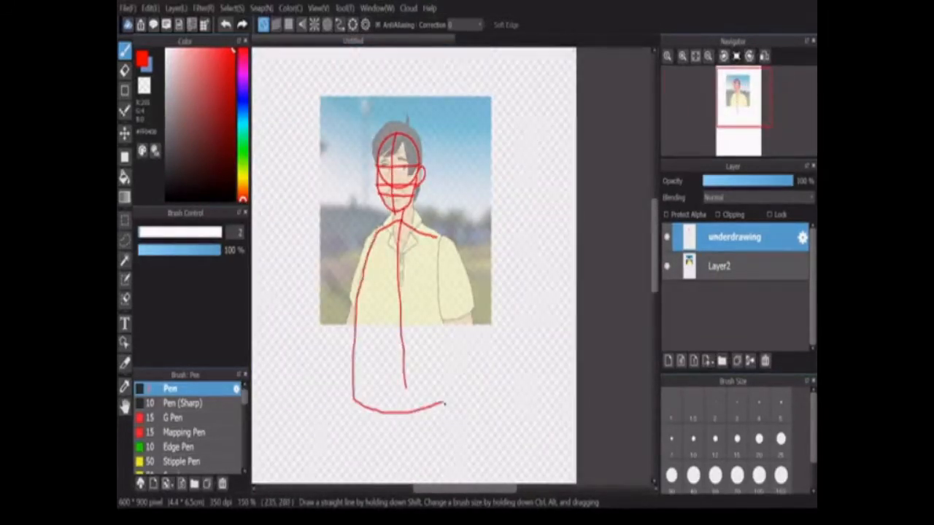
scroll(407, 382, up, 3)
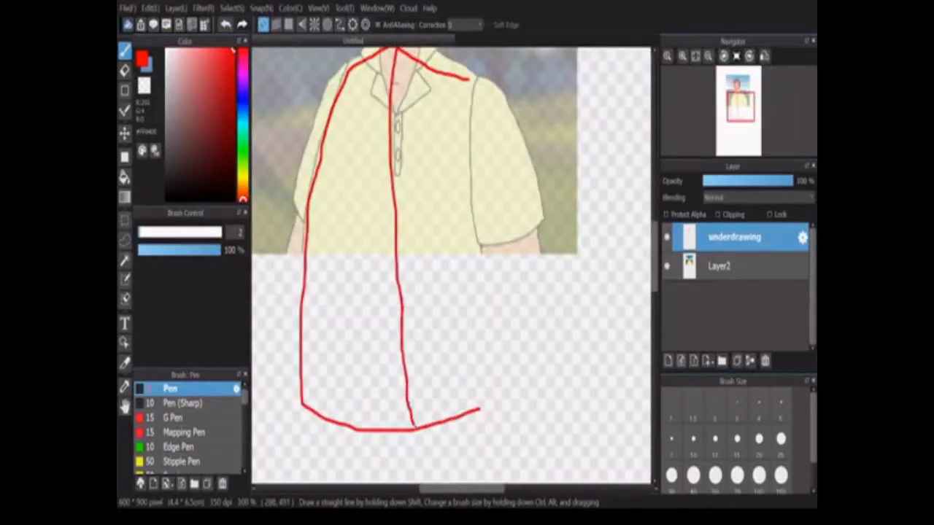
Draw the right side of the torso from the shoulder down to the end of the lower curve.
mouse_move(654, 281)
mouse_down()
mouse_move(661, 210)
mouse_move(663, 277)
mouse_up()
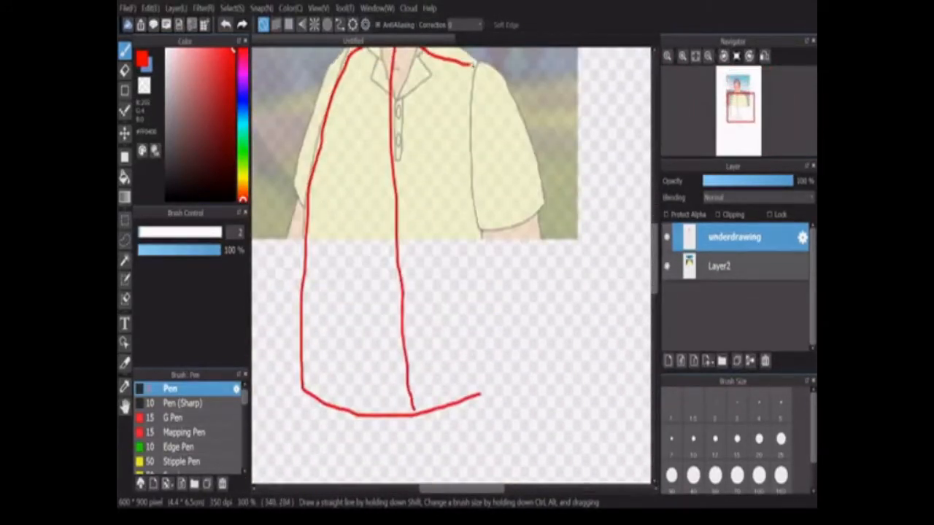
drag(470, 65, 464, 147)
key(ctrl+z)
mouse_move(471, 65)
mouse_down()
mouse_move(491, 355)
mouse_move(479, 392)
mouse_up()
Draw the curved pelvis below the torso and add a circle at each hip joint.
scroll(478, 392, down, 3)
drag(651, 302, 652, 329)
scroll(464, 288, up, 4)
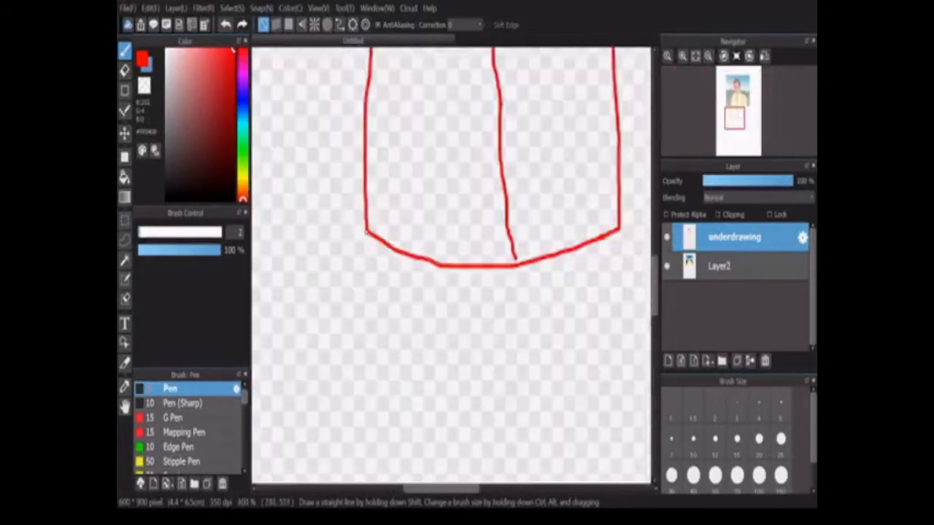
mouse_move(366, 232)
mouse_down()
mouse_move(415, 345)
mouse_move(598, 295)
mouse_move(620, 228)
mouse_up()
scroll(620, 226, down, 5)
scroll(621, 225, up, 5)
mouse_move(584, 296)
mouse_down()
mouse_move(576, 368)
mouse_move(575, 298)
mouse_up()
mouse_move(394, 315)
mouse_down()
mouse_move(417, 348)
mouse_move(385, 320)
mouse_up()
Draw a thigh line down from each hip joint with a small oval for the knee, erasing and redrawing the right knee.
scroll(379, 336, down, 5)
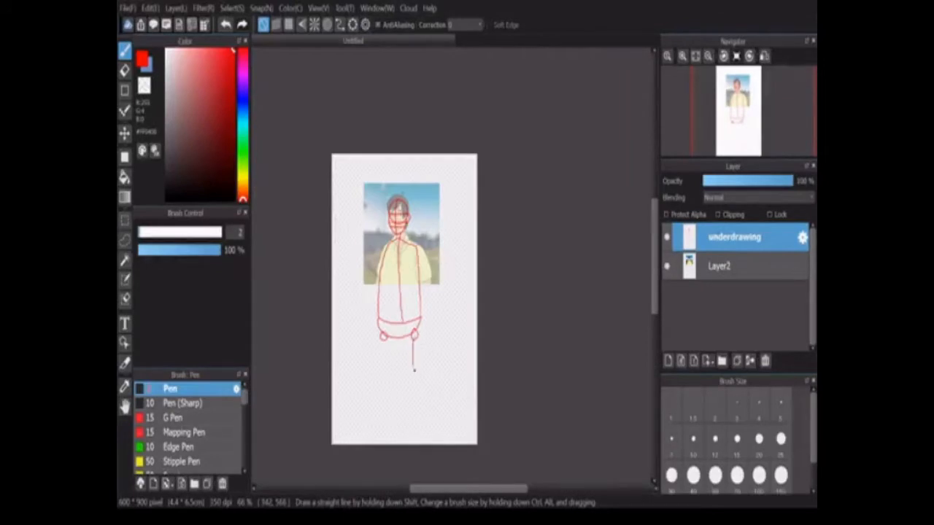
key(ctrl+z)
scroll(417, 383, up, 2)
drag(409, 246, 418, 404)
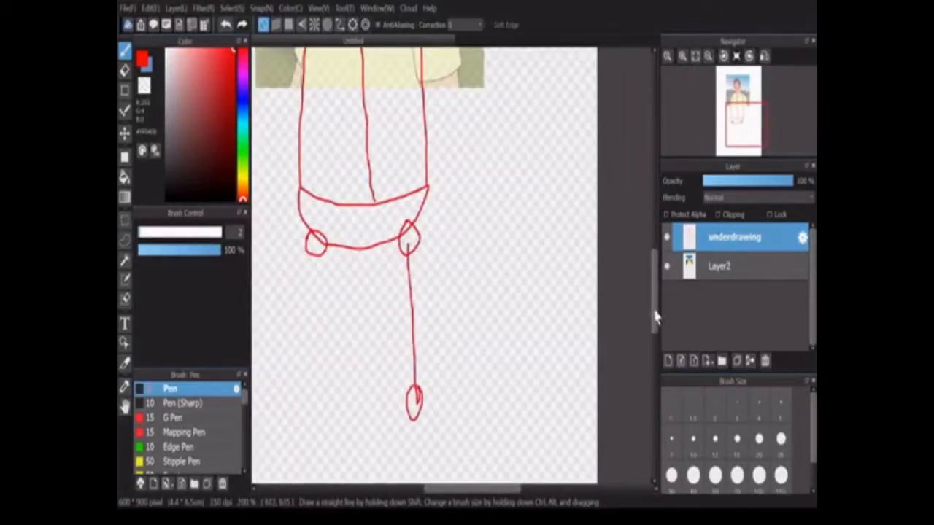
drag(655, 317, 654, 333)
click(124, 71)
mouse_move(424, 305)
mouse_down()
mouse_move(419, 332)
mouse_move(413, 305)
mouse_up()
click(124, 51)
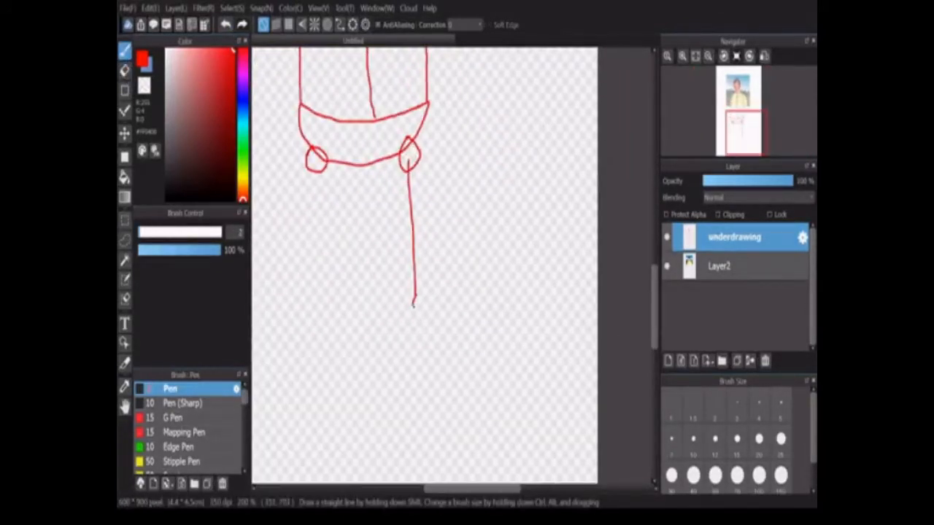
drag(316, 167, 308, 293)
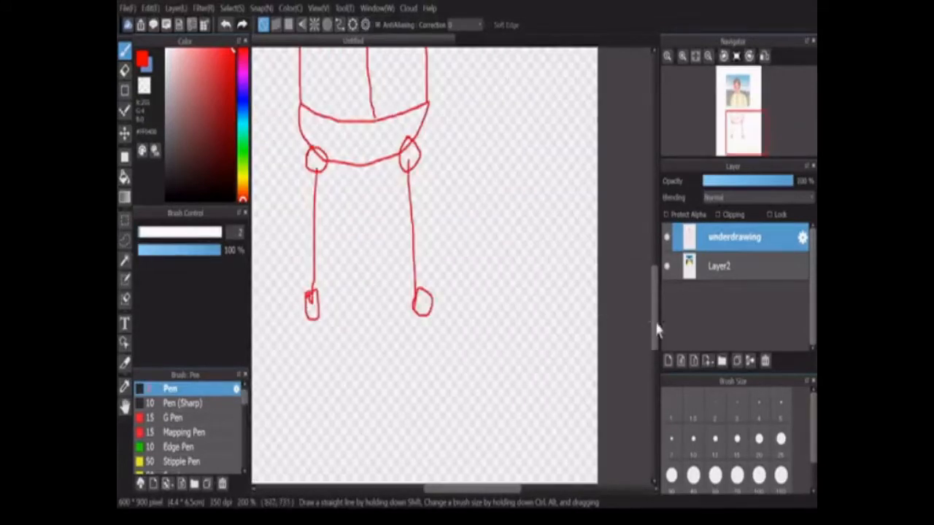
Try to draw a lower leg and foot below the right knee, and undo the strokes.
drag(655, 329, 655, 348)
drag(421, 192, 416, 326)
drag(312, 200, 312, 209)
scroll(312, 198, down, 3)
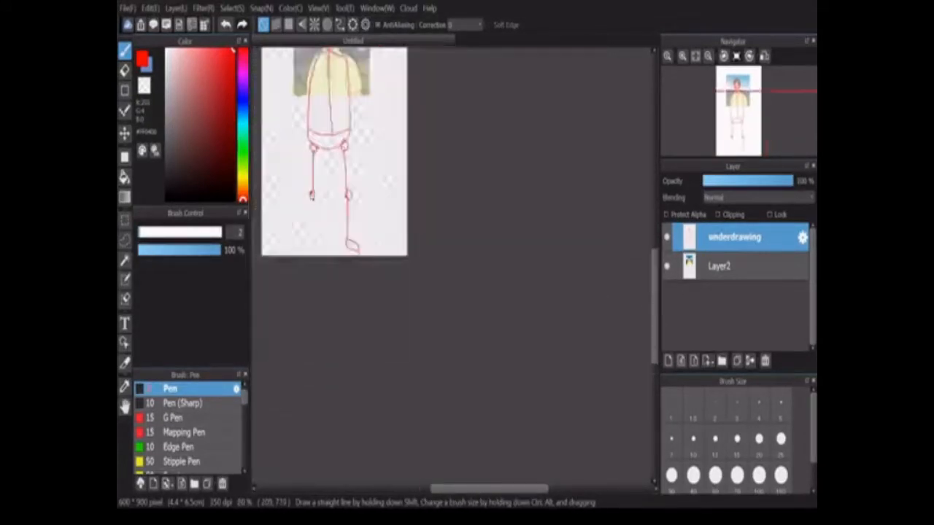
scroll(312, 195, up, 1)
key(ctrl+z)
key(ctrl+z)
key(ctrl+z)
Draw shorter lower legs below both knees, each ending in a foot shape above the canvas's lower edge.
drag(366, 195, 369, 261)
scroll(295, 220, up, 3)
mouse_move(365, 116)
mouse_down()
mouse_move(367, 175)
mouse_move(423, 436)
mouse_move(399, 387)
mouse_up()
scroll(396, 376, down, 2)
click(227, 25)
drag(381, 247, 401, 391)
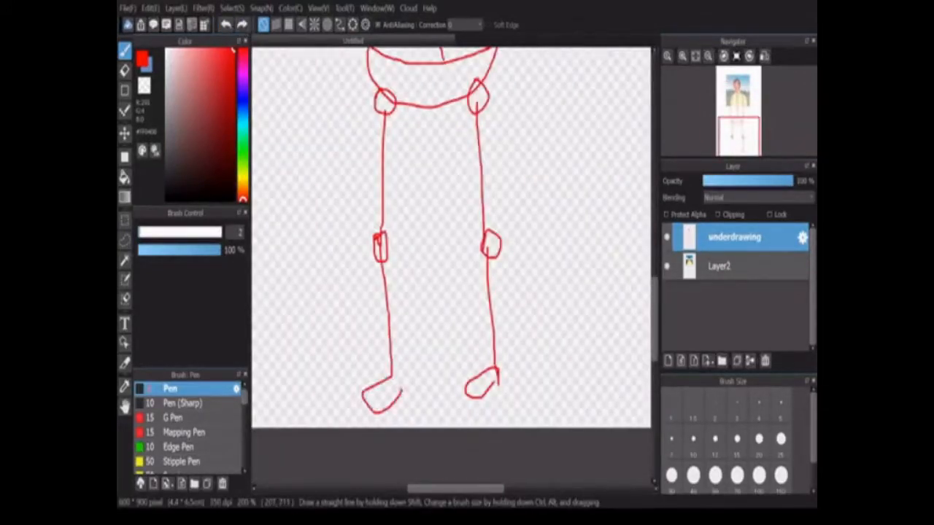
Draw a curved line across the middle of the torso.
scroll(392, 380, up, 1)
scroll(392, 379, down, 3)
scroll(381, 365, up, 2)
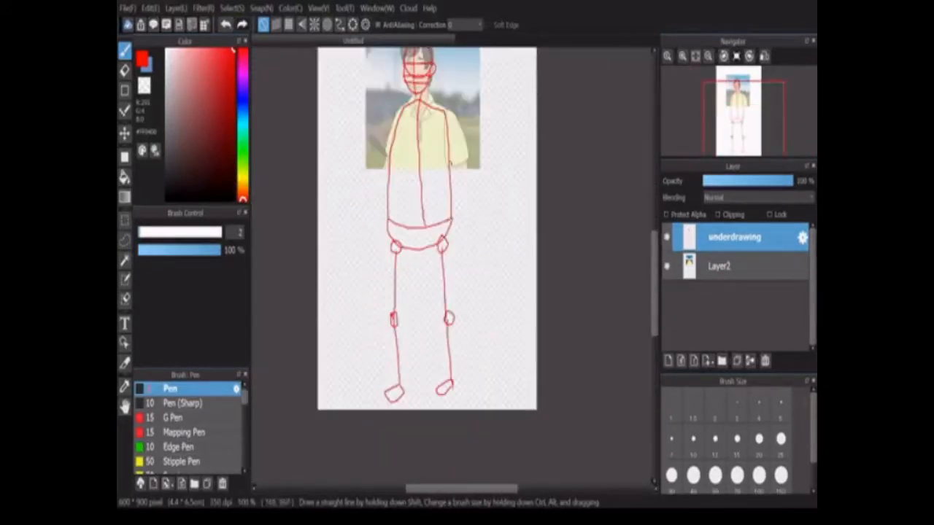
scroll(345, 150, down, 2)
scroll(390, 153, up, 2)
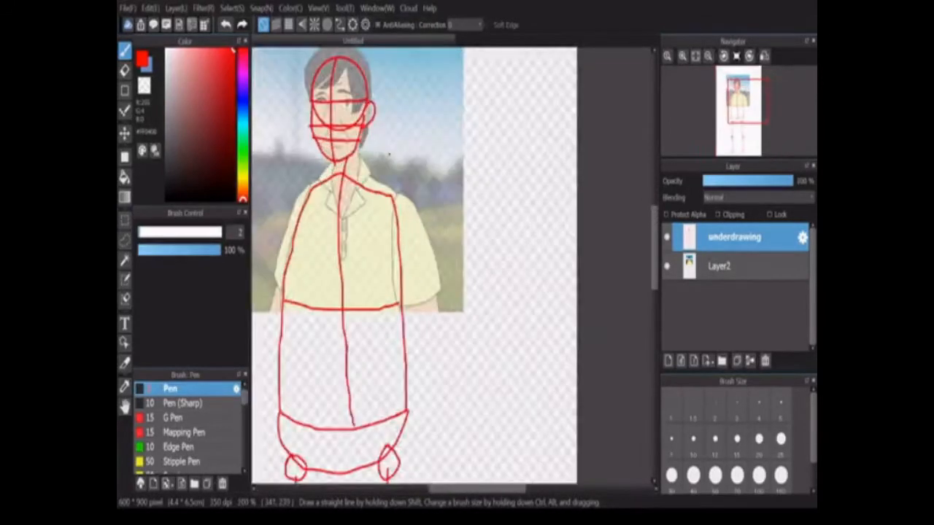
Draw both arms hanging beside the torso, with ovals for the shoulders, elbows and hands.
drag(399, 219, 423, 336)
drag(655, 283, 654, 317)
mouse_move(420, 278)
mouse_down()
mouse_move(426, 336)
mouse_move(421, 286)
mouse_up()
scroll(417, 293, down, 3)
scroll(369, 237, up, 2)
mouse_move(395, 207)
mouse_down()
mouse_move(374, 297)
mouse_move(367, 420)
mouse_move(372, 390)
mouse_up()
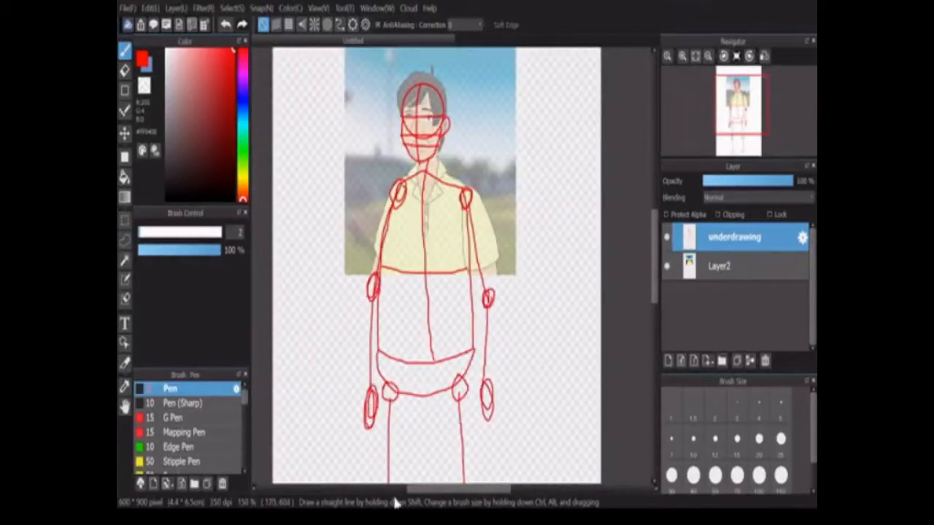
scroll(413, 105, up, 1)
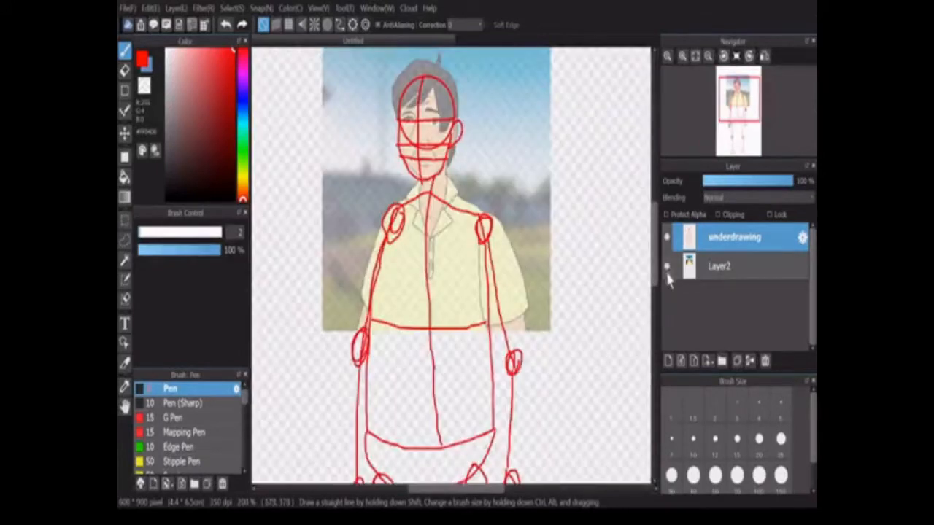
Hide the reference portrait layer and move the whole underdrawing higher on the canvas.
click(667, 268)
scroll(528, 279, down, 4)
scroll(529, 280, up, 1)
key(v)
drag(496, 316, 497, 298)
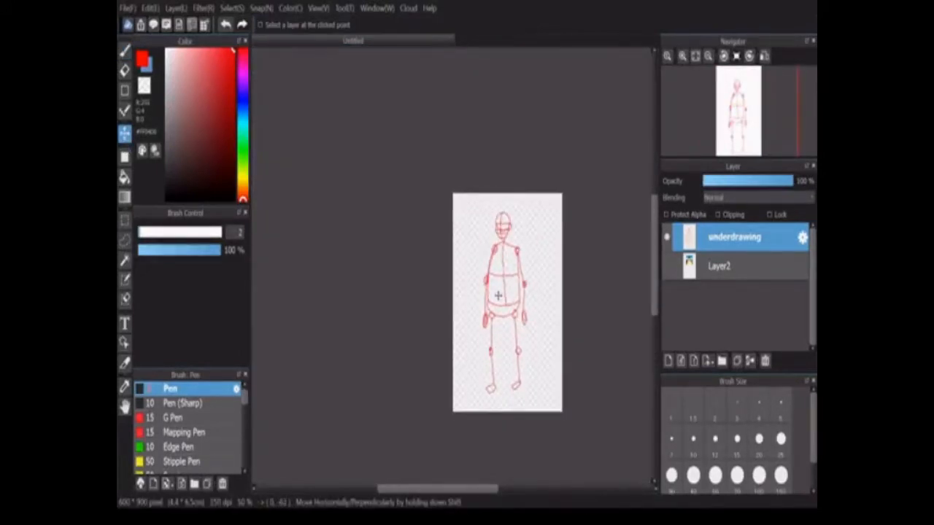
scroll(545, 353, down, 1)
scroll(545, 352, up, 3)
key(p)
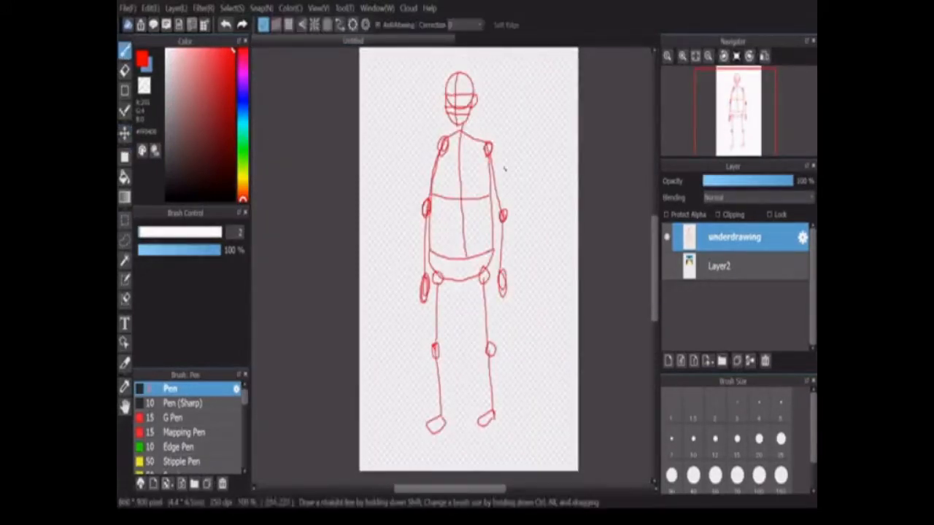
Show the reference portrait layer again and undo the move of the underdrawing.
scroll(471, 110, down, 3)
scroll(472, 110, up, 6)
click(666, 267)
scroll(452, 146, down, 4)
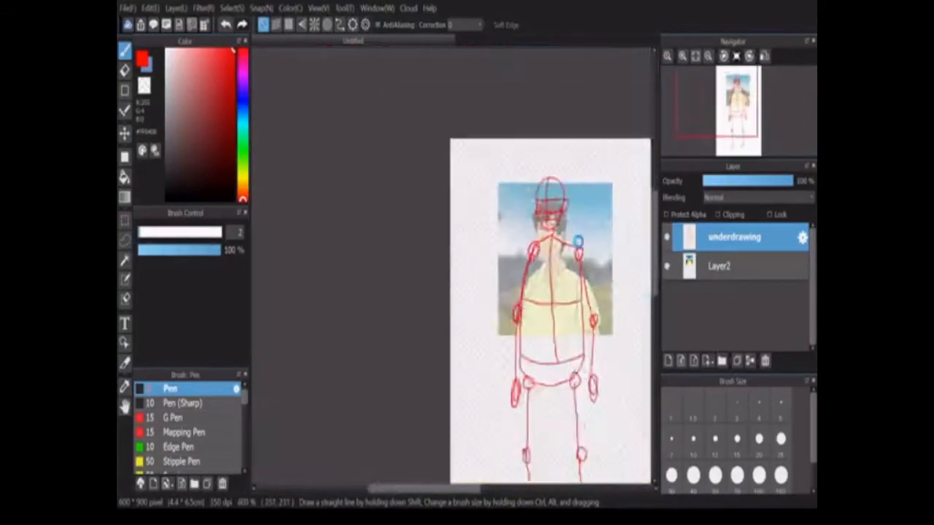
scroll(452, 146, up, 2)
click(226, 24)
click(226, 24)
click(228, 28)
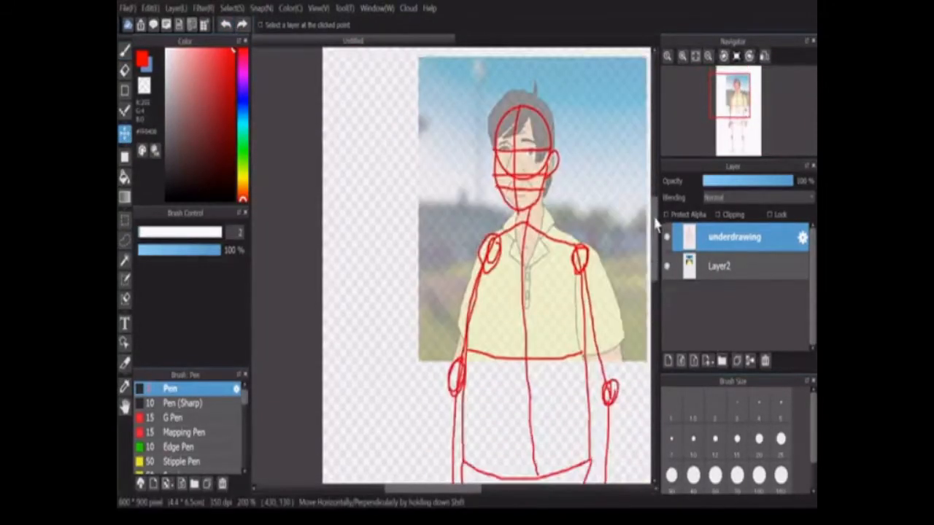
Erase the sketched body below the head from the underdrawing layer with an enlarged eraser.
scroll(487, 265, down, 3)
click(121, 66)
click(123, 69)
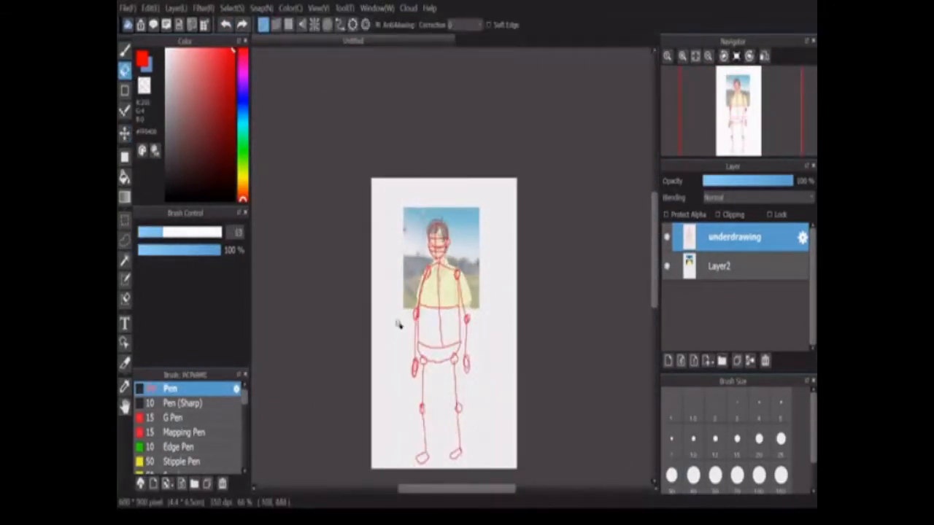
scroll(432, 299, up, 2)
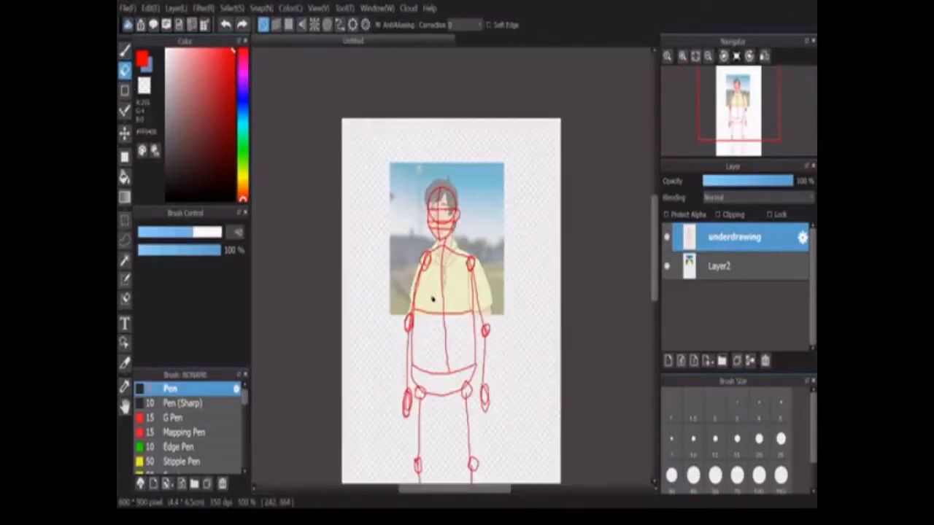
scroll(449, 259, up, 2)
scroll(449, 259, down, 3)
mouse_move(417, 265)
mouse_down()
mouse_move(388, 385)
mouse_move(416, 338)
mouse_move(439, 431)
mouse_up()
scroll(438, 266, up, 4)
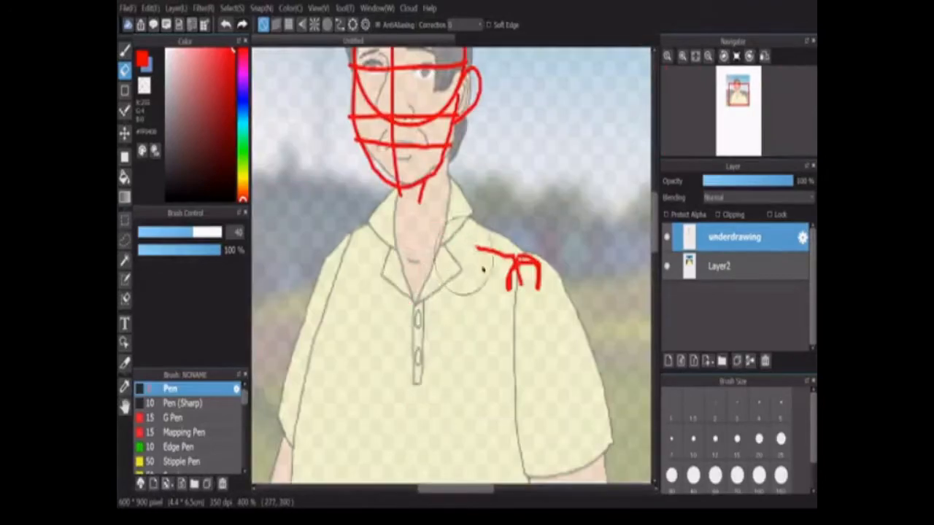
mouse_move(482, 263)
mouse_down()
mouse_move(504, 277)
mouse_move(502, 430)
mouse_up()
Try to draw a neck line below the chin and a right-hand shoulder line over the reference portrait.
key(p)
scroll(509, 271, up, 2)
scroll(502, 430, down, 3)
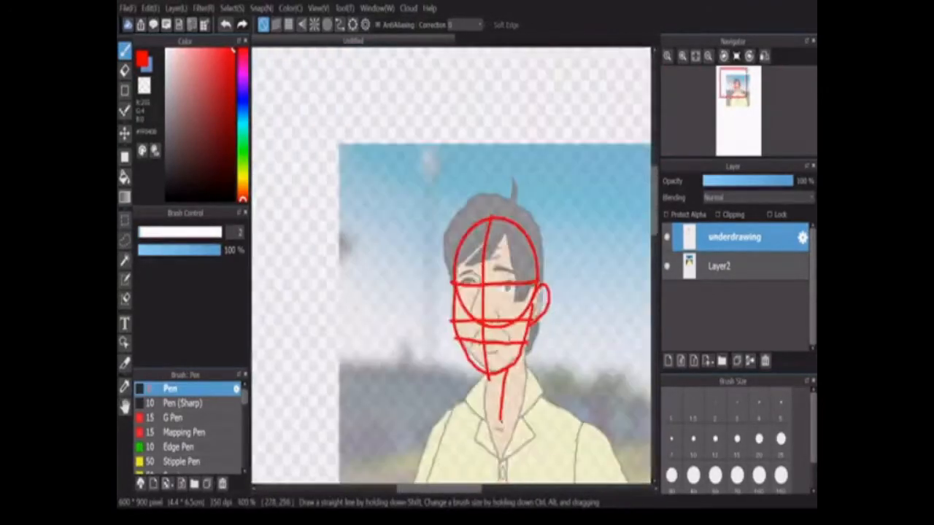
scroll(450, 266, down, 3)
drag(516, 173, 573, 197)
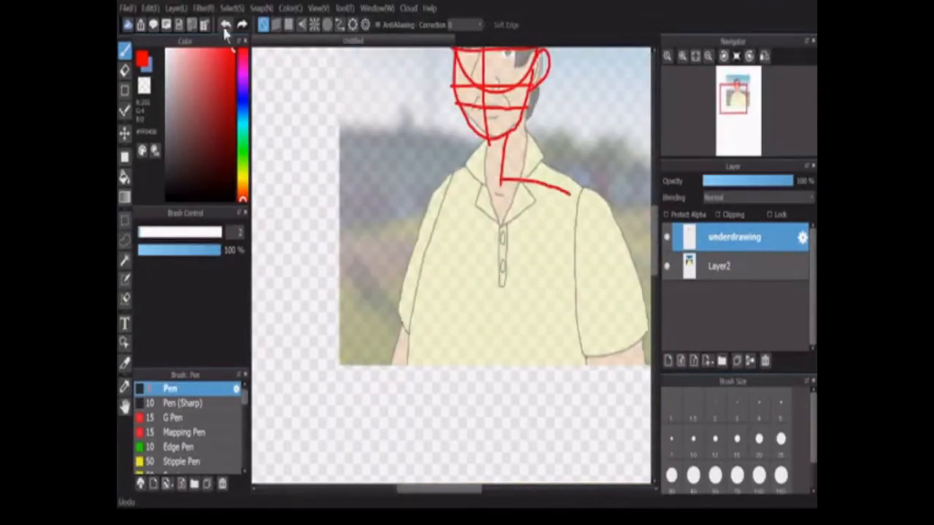
Undo the new neck and shoulder strokes and the erasing of the body sketch.
drag(443, 198, 396, 385)
scroll(452, 263, down, 1)
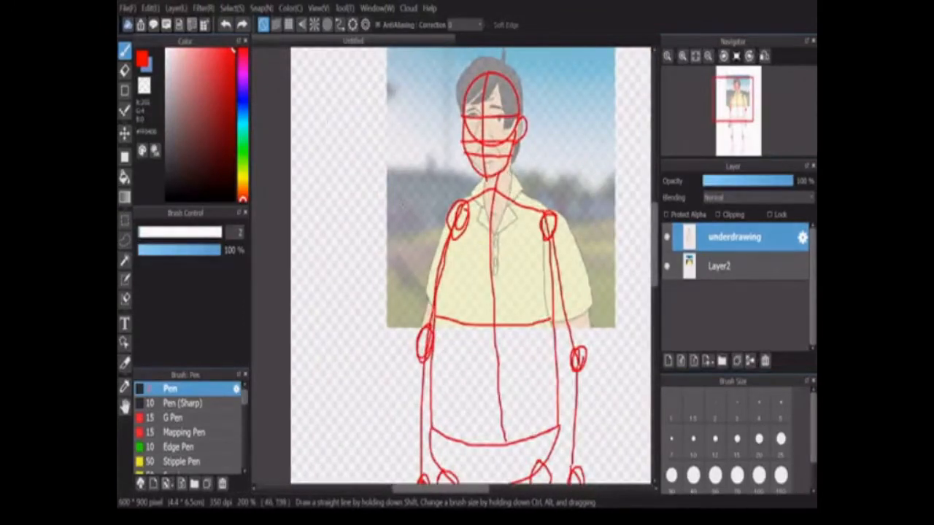
scroll(656, 215, up, 1)
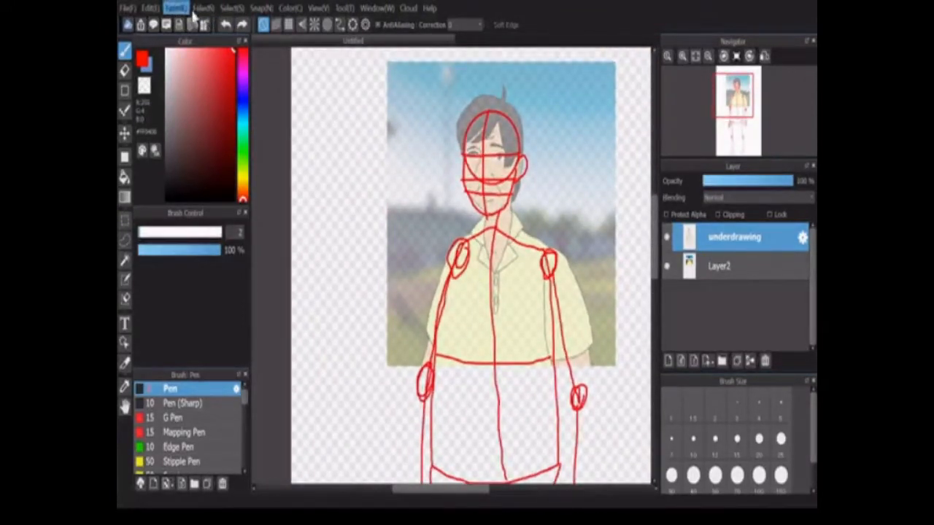
key(ctrl+t)
click(641, 491)
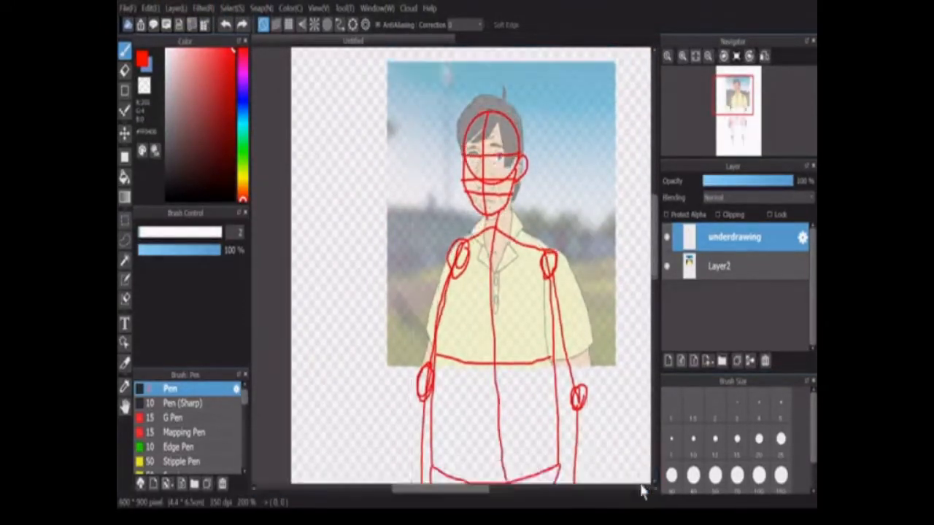
Erase the neck, shoulder lines, both arms and the torso sides from the underdrawing, keeping the centre line, cross curves and legs.
scroll(641, 491, down, 2)
key(e)
scroll(396, 200, up, 3)
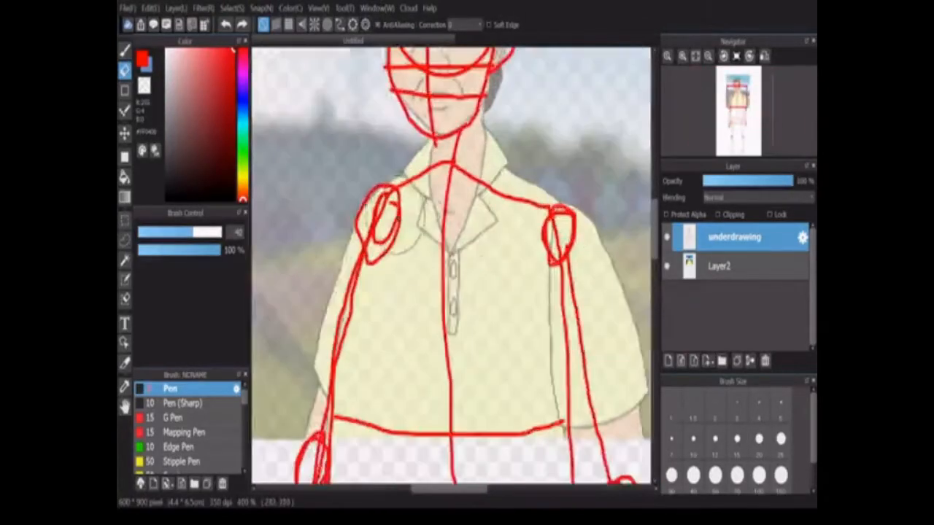
scroll(344, 359, down, 2)
drag(343, 219, 344, 358)
scroll(452, 292, down, 3)
drag(335, 307, 348, 400)
mouse_move(409, 66)
mouse_down()
mouse_move(483, 129)
mouse_move(503, 209)
mouse_move(507, 409)
mouse_up()
Draw a neck line from the chin to the torso's centre line and a sloping right-hand shoulder line with the Pen.
key(b)
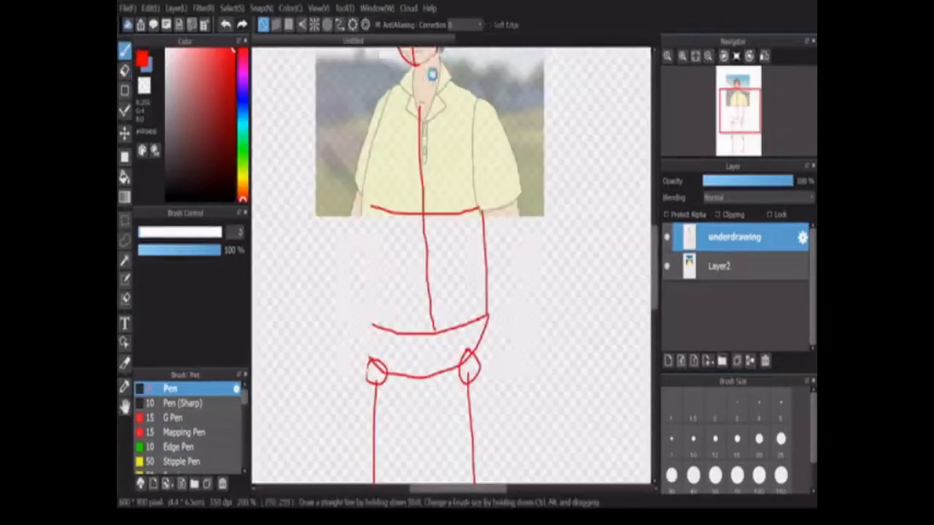
scroll(432, 73, up, 2)
scroll(406, 232, up, 3)
scroll(406, 232, up, 1)
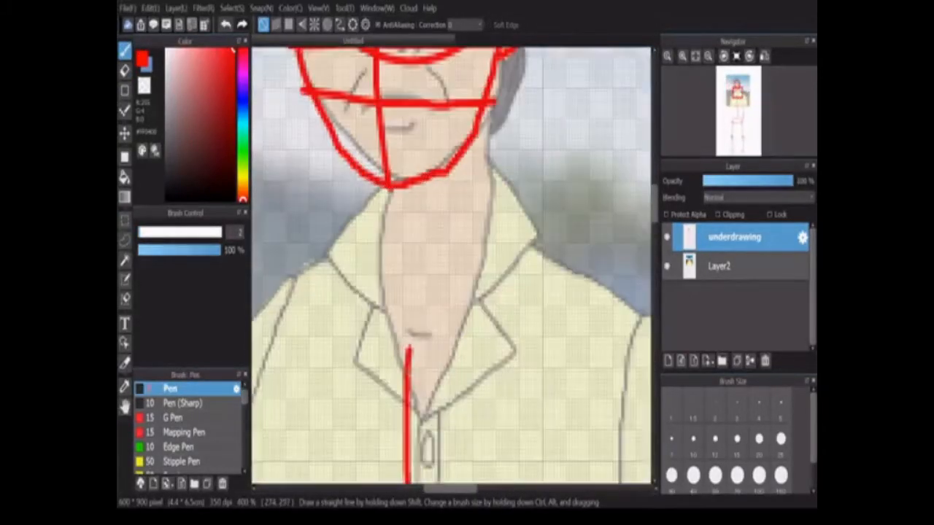
drag(429, 182, 409, 340)
drag(483, 299, 632, 349)
scroll(398, 292, down, 1)
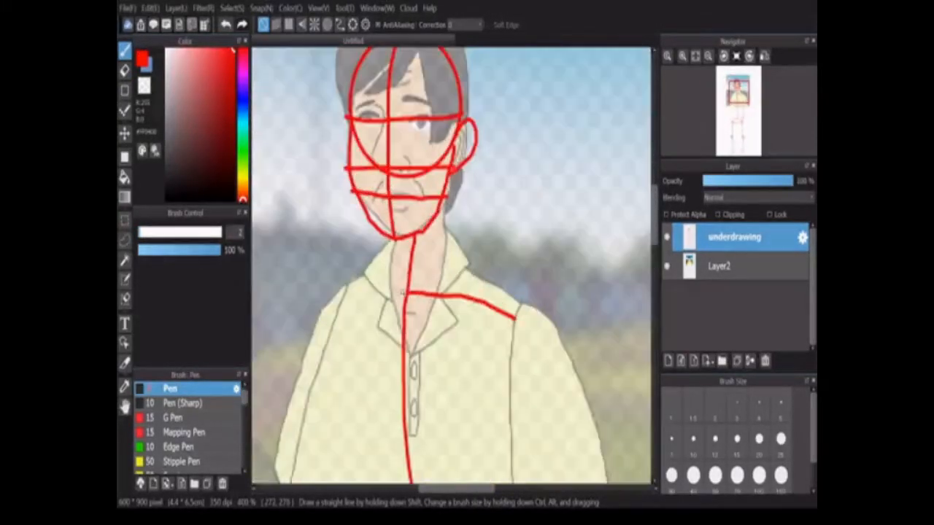
Draw the left-hand shoulder line and both torso sides down to the pelvis, following the reference shirt.
scroll(398, 292, down, 2)
scroll(398, 292, down, 3)
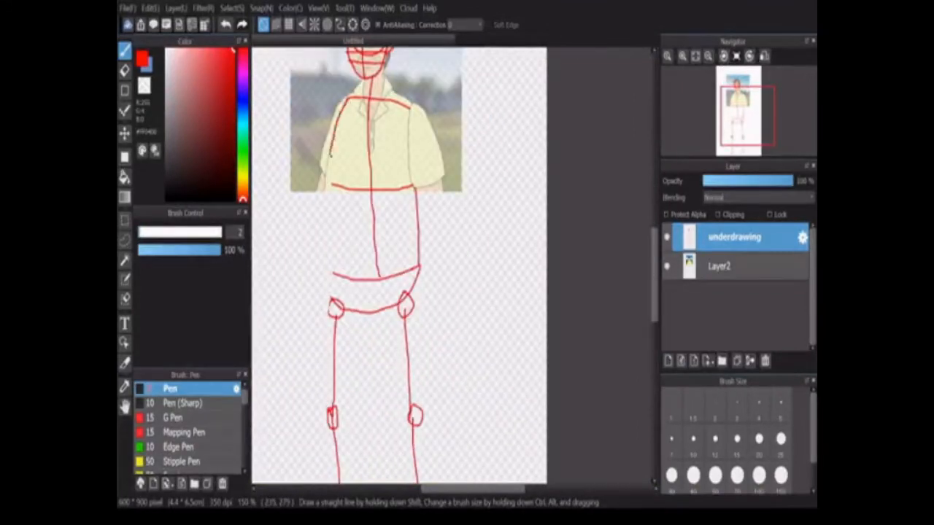
scroll(409, 102, up, 3)
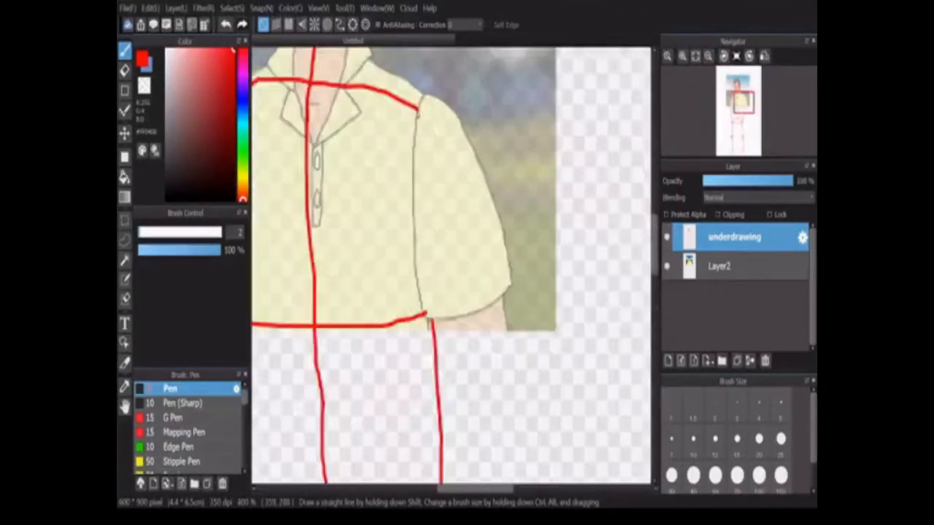
scroll(354, 254, down, 2)
scroll(355, 255, up, 1)
Draw the right-hand arm hanging beside the torso, with ovals for the shoulder, elbow and hand.
drag(474, 183, 471, 186)
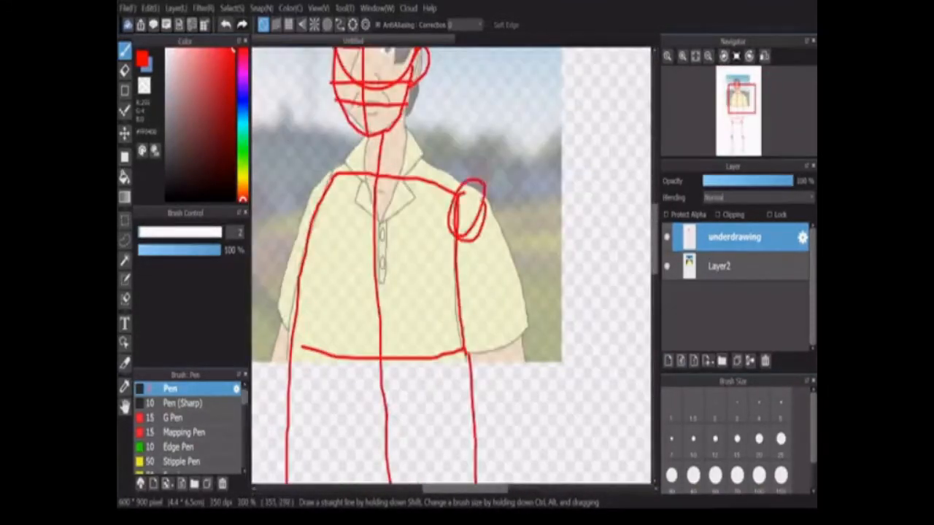
scroll(452, 262, down, 2)
drag(482, 124, 509, 292)
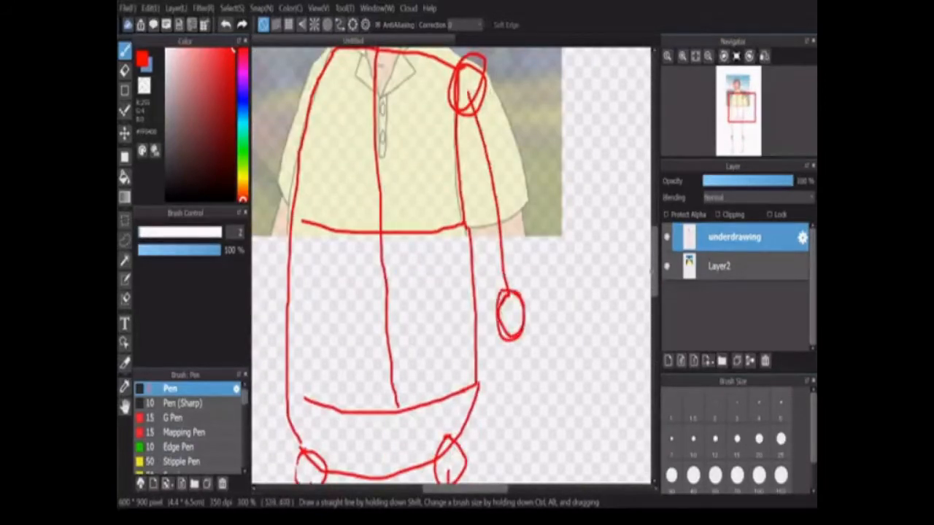
scroll(563, 226, down, 3)
scroll(563, 227, down, 2)
drag(511, 88, 513, 248)
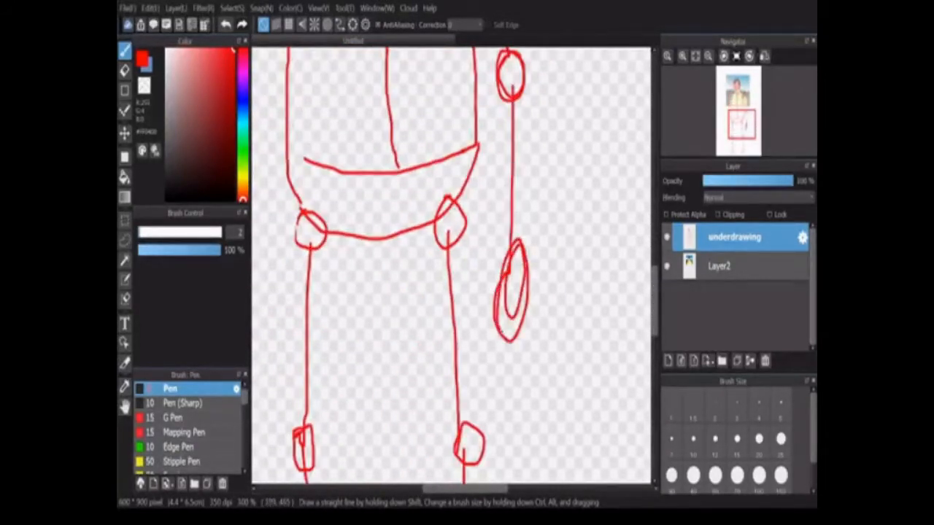
Draw the left-hand arm with ovals for the shoulder, elbow and hand, and hide the reference portrait layer.
scroll(453, 263, down, 3)
scroll(452, 263, up, 2)
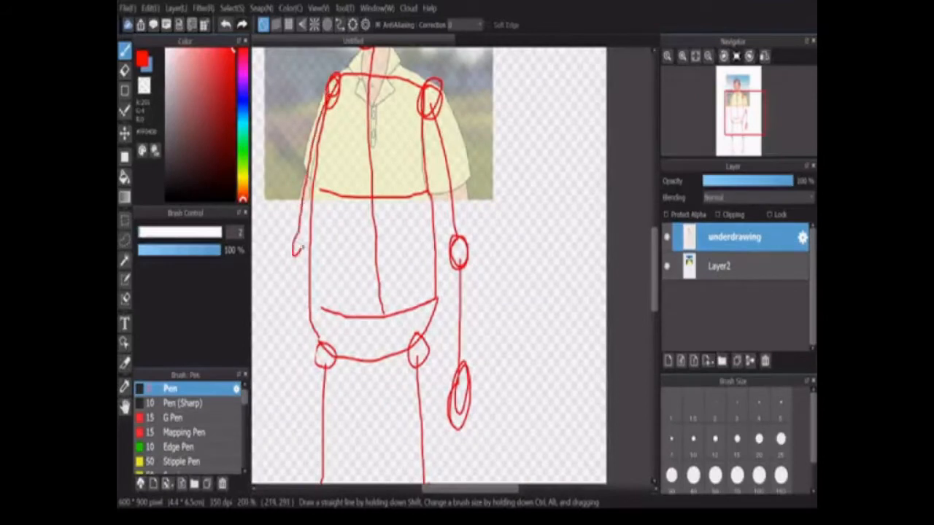
key(ctrl+z)
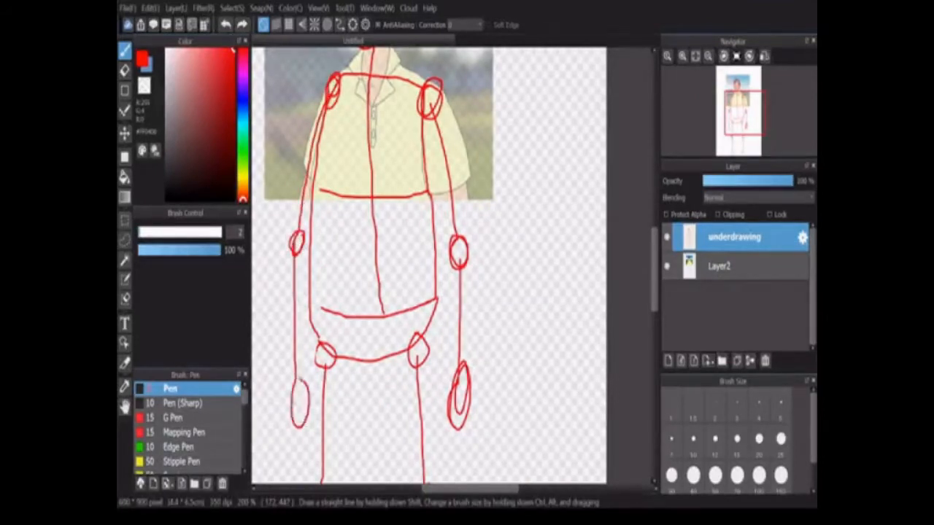
scroll(625, 315, down, 2)
scroll(511, 256, up, 4)
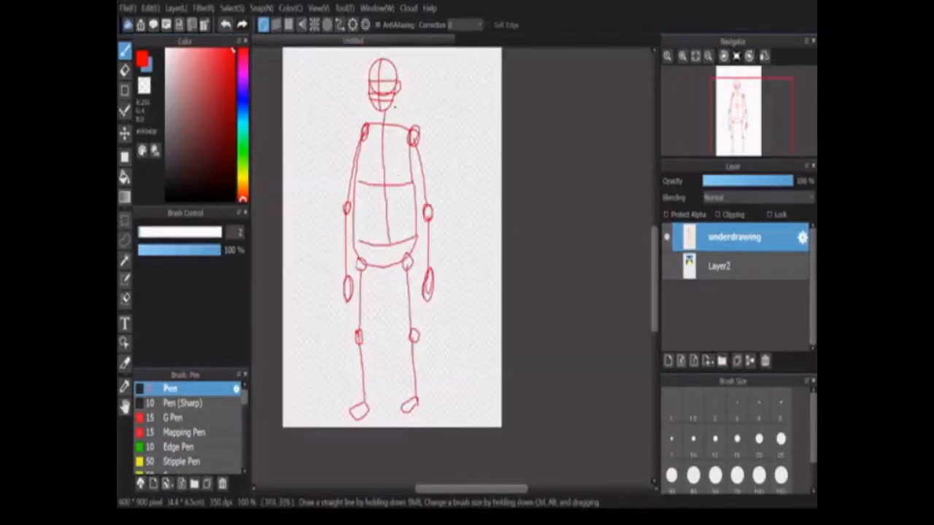
Draw the contours of both sides of the neck, curving from the jaw into the shoulder lines.
drag(383, 96, 388, 219)
scroll(510, 299, down, 2)
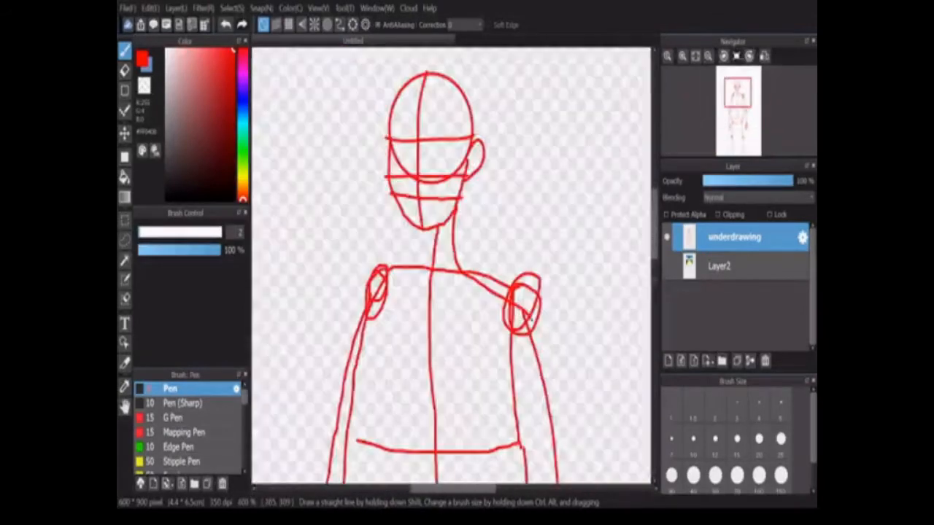
key(ctrl+z)
drag(452, 214, 466, 270)
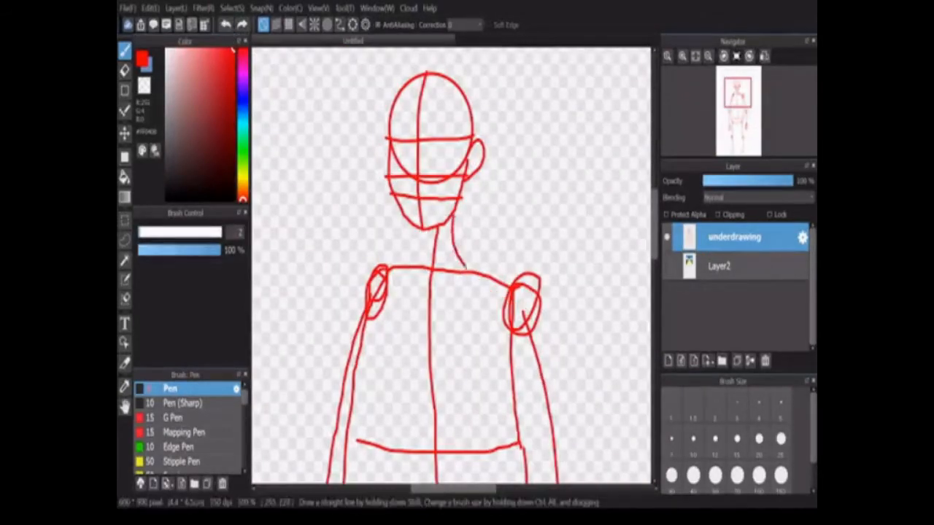
scroll(421, 232, up, 1)
scroll(421, 250, down, 1)
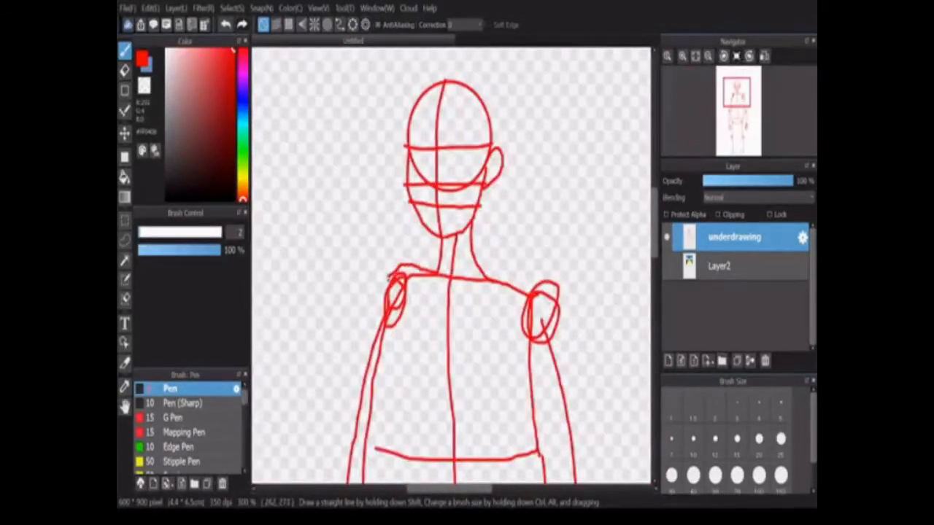
Outline the left-hand upper arm around its centre line from the shoulder oval to the elbow.
drag(647, 237, 656, 292)
scroll(443, 457, down, 1)
scroll(431, 423, up, 1)
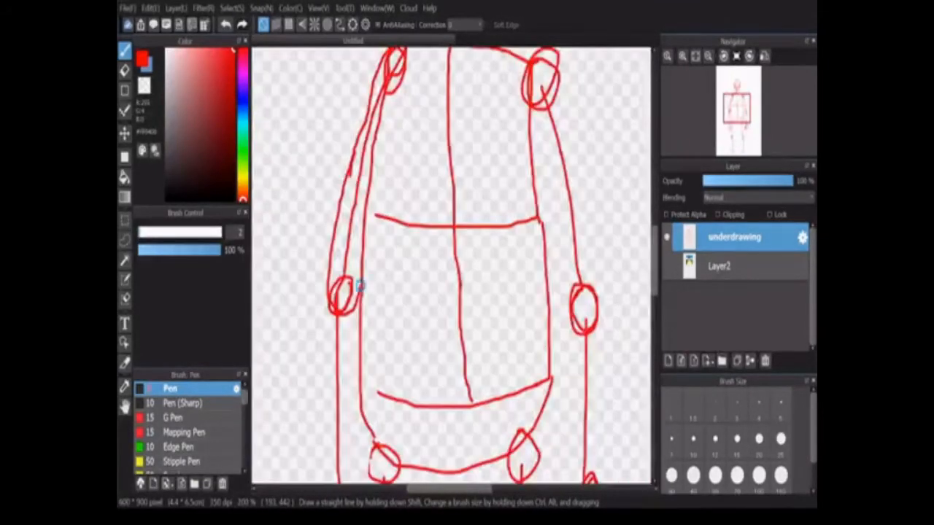
scroll(415, 379, down, 3)
scroll(402, 330, up, 2)
scroll(438, 102, up, 1)
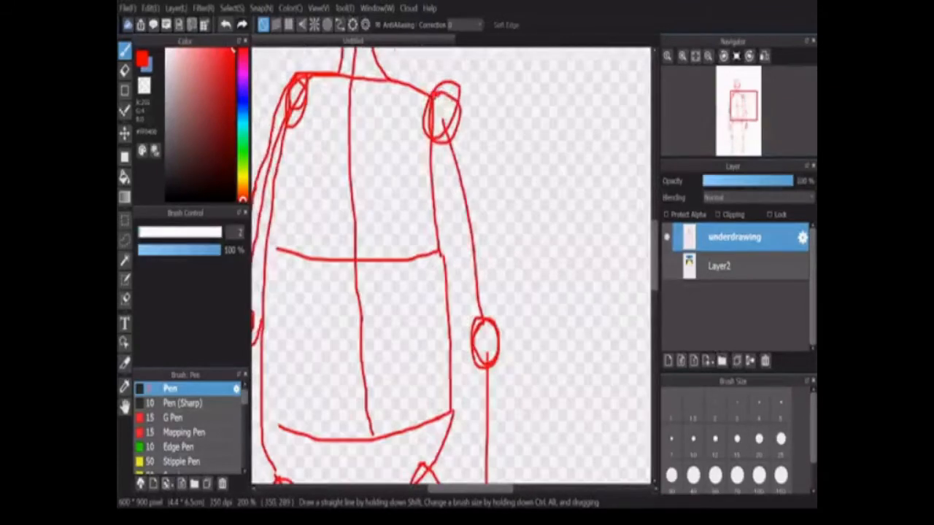
Outline both sides of the right-hand upper arm and forearm from the shoulder to the hand oval.
drag(459, 349, 426, 129)
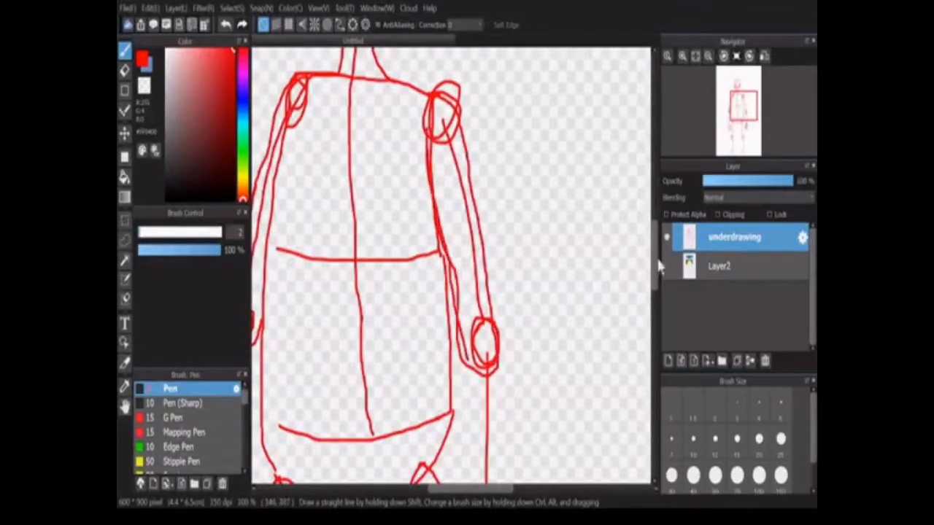
drag(659, 266, 652, 317)
mouse_move(502, 130)
mouse_down()
mouse_move(506, 241)
mouse_move(478, 357)
mouse_up()
Outline both sides of the left-hand forearm from the elbow oval to the hand.
scroll(478, 358, down, 3)
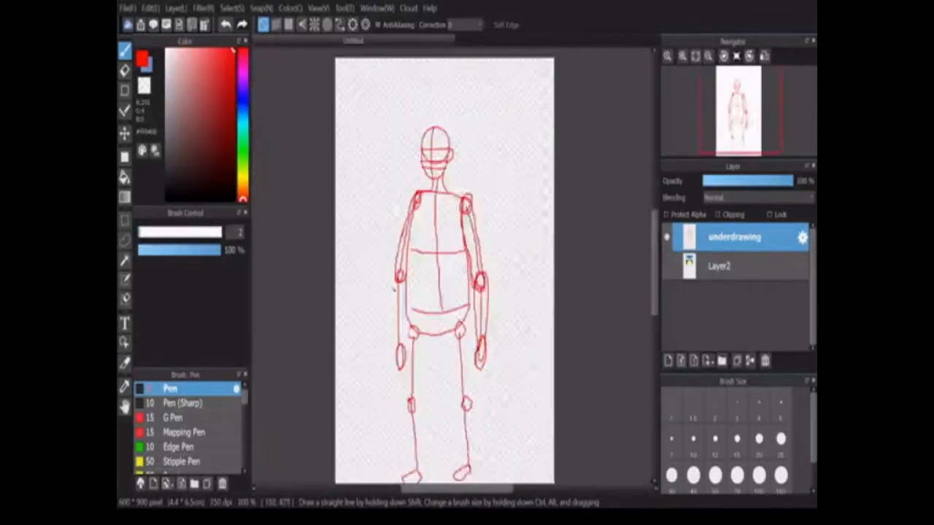
scroll(438, 277, up, 2)
drag(405, 248, 414, 330)
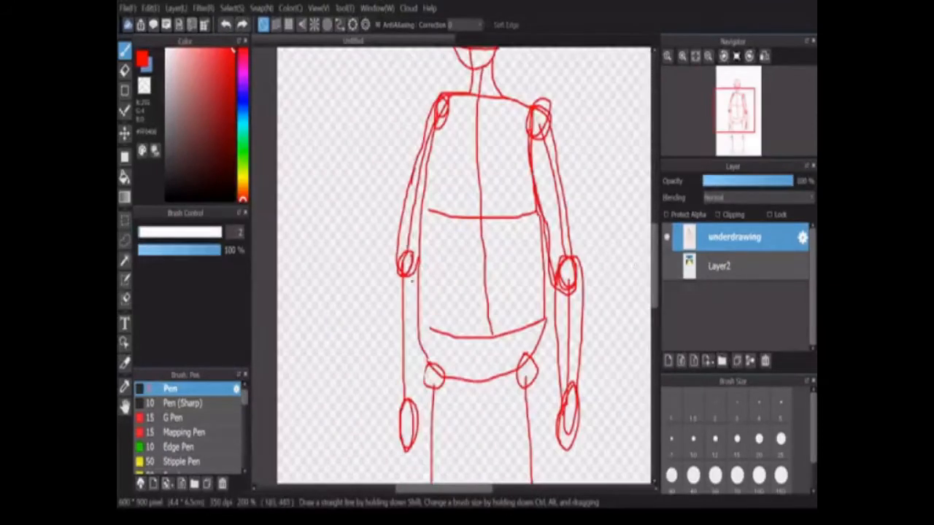
scroll(464, 265, down, 3)
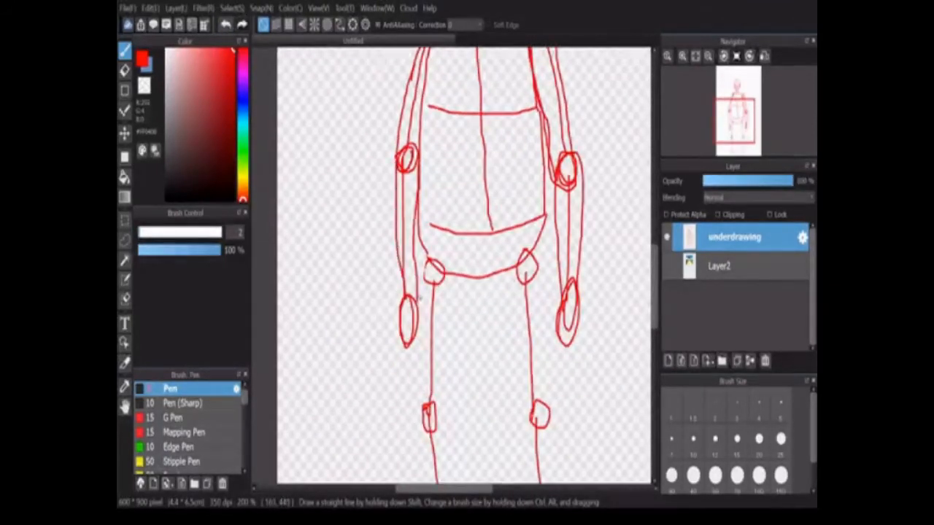
Remove the left-hand arm's hand oval and redraw it as a longer oval at the end of the forearm outline.
scroll(420, 295, up, 2)
key(ctrl+z)
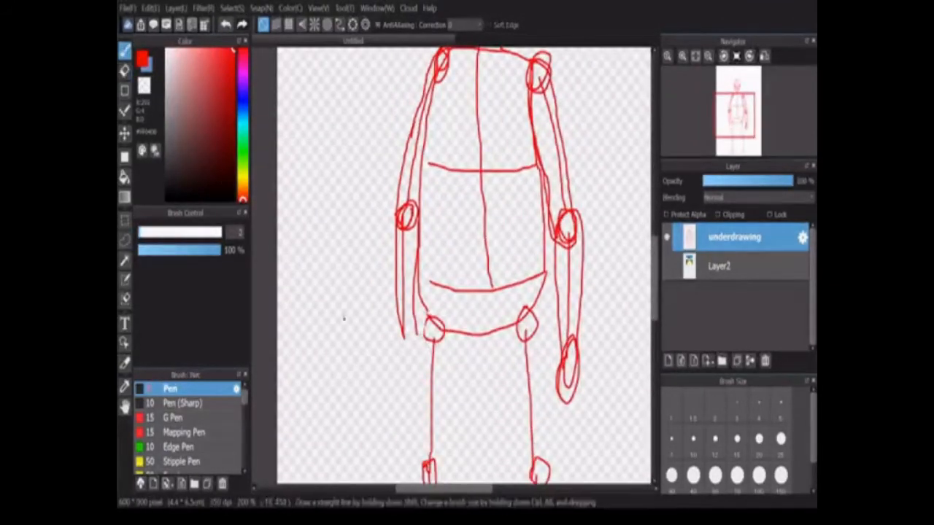
mouse_move(415, 324)
mouse_down()
mouse_move(403, 344)
mouse_move(425, 367)
mouse_move(415, 324)
mouse_up()
click(225, 25)
click(226, 25)
drag(415, 329, 408, 351)
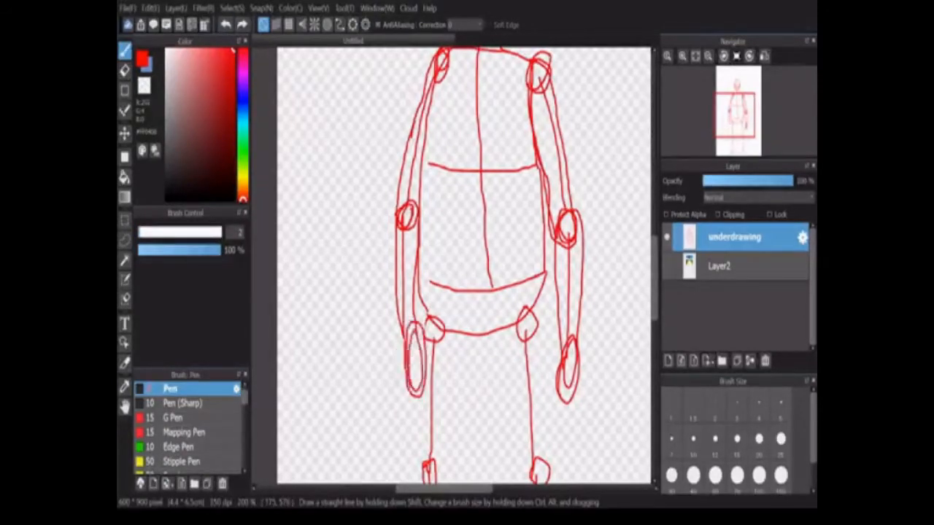
Erase the pelvis, hip circles, legs, knees and feet from the underdrawing with the Eraser.
scroll(514, 314, down, 3)
scroll(514, 313, up, 3)
scroll(524, 311, down, 1)
click(125, 71)
scroll(508, 320, up, 1)
scroll(508, 318, down, 3)
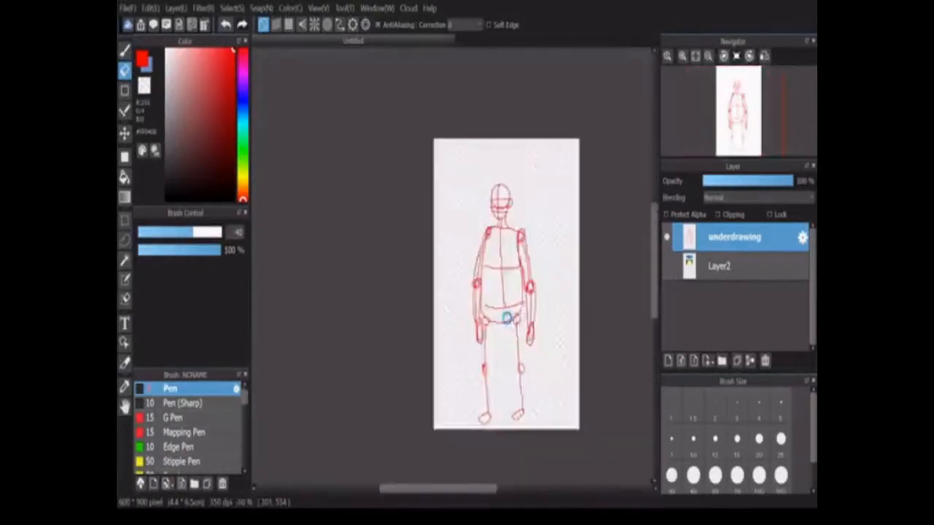
scroll(507, 318, up, 3)
mouse_move(458, 292)
mouse_down()
mouse_move(532, 292)
mouse_move(469, 348)
mouse_move(463, 474)
mouse_up()
drag(655, 283, 655, 329)
drag(461, 285, 472, 314)
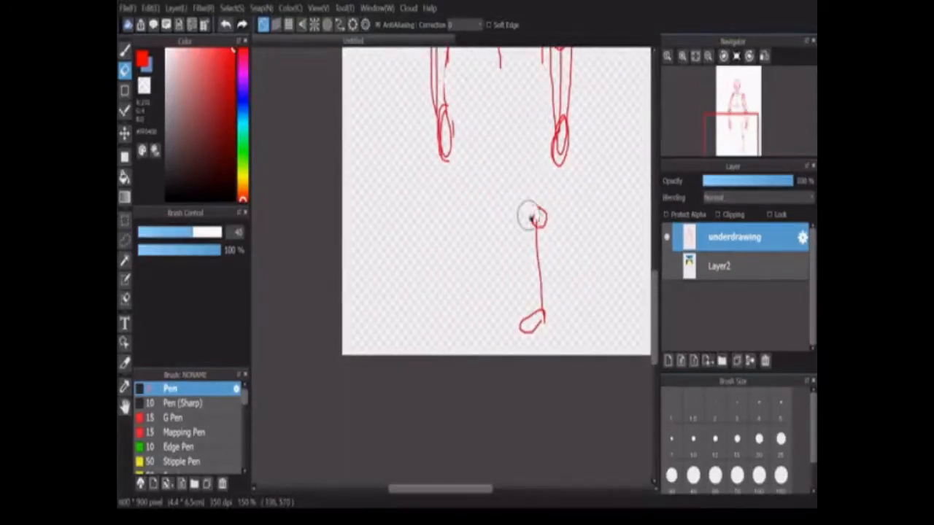
drag(531, 217, 531, 325)
Try two versions of a curved hip line and rounded pelvis between the torso sides, and undo them.
key(b)
scroll(520, 117, up, 5)
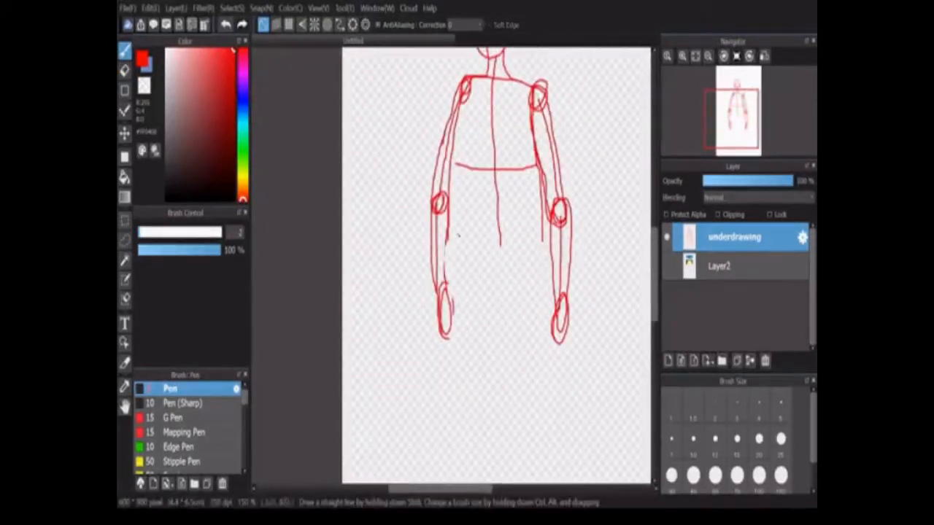
scroll(525, 224, up, 1)
drag(418, 265, 485, 352)
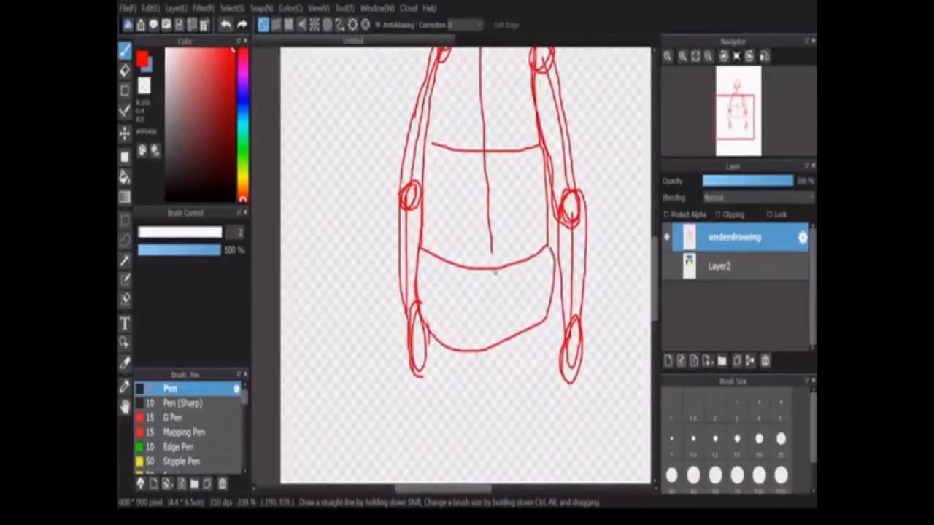
scroll(494, 273, up, 2)
key(ctrl+z)
mouse_move(346, 223)
mouse_down()
mouse_move(470, 373)
mouse_move(601, 221)
mouse_up()
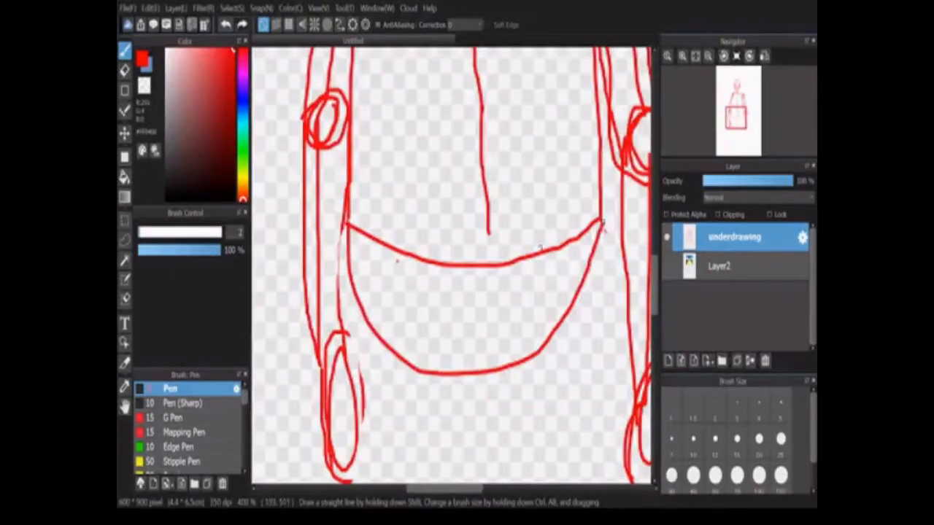
scroll(601, 224, down, 4)
scroll(511, 241, up, 2)
key(ctrl+z)
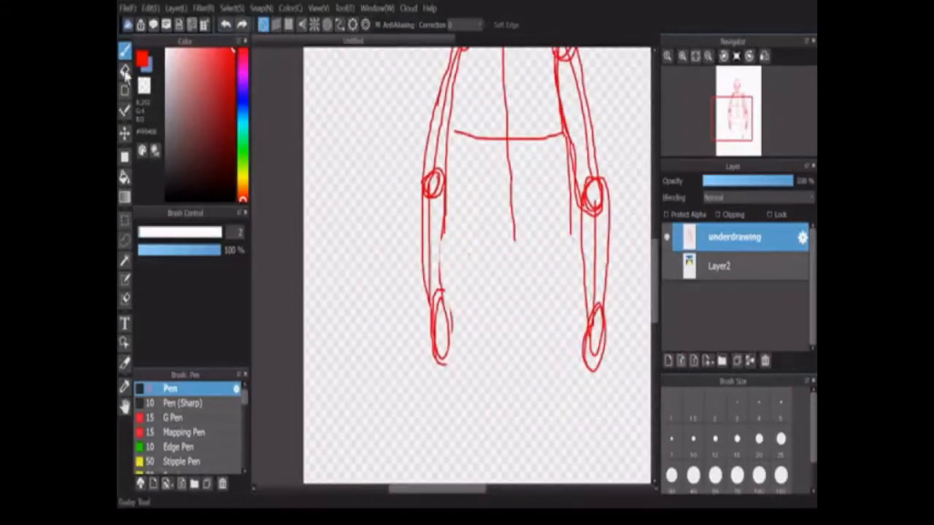
Erase the lower end of the right-hand torso side and draw a higher curved hip line joining both sides.
click(125, 73)
drag(570, 182, 563, 251)
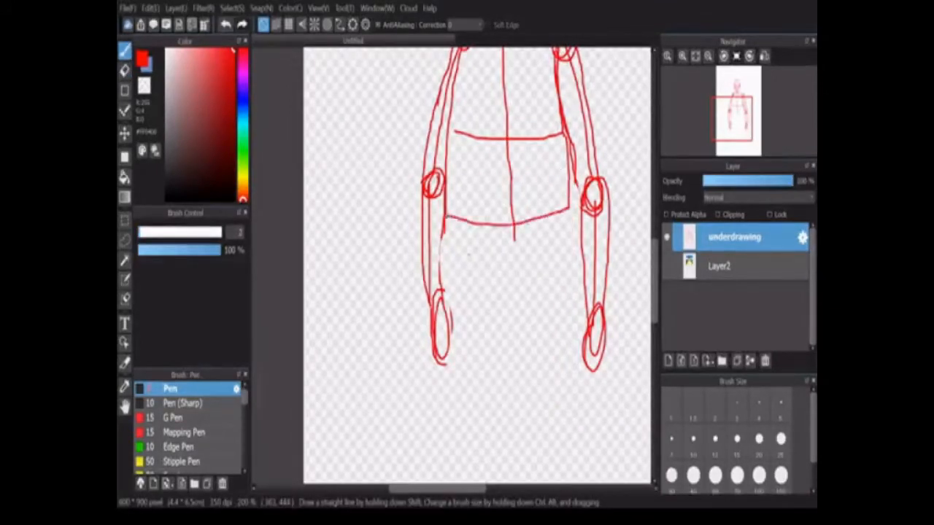
Draw a rounded pelvis below the hip line and add legs with hip circles, knee joints and feet.
scroll(541, 283, down, 2)
key(ctrl+z)
scroll(363, 274, up, 4)
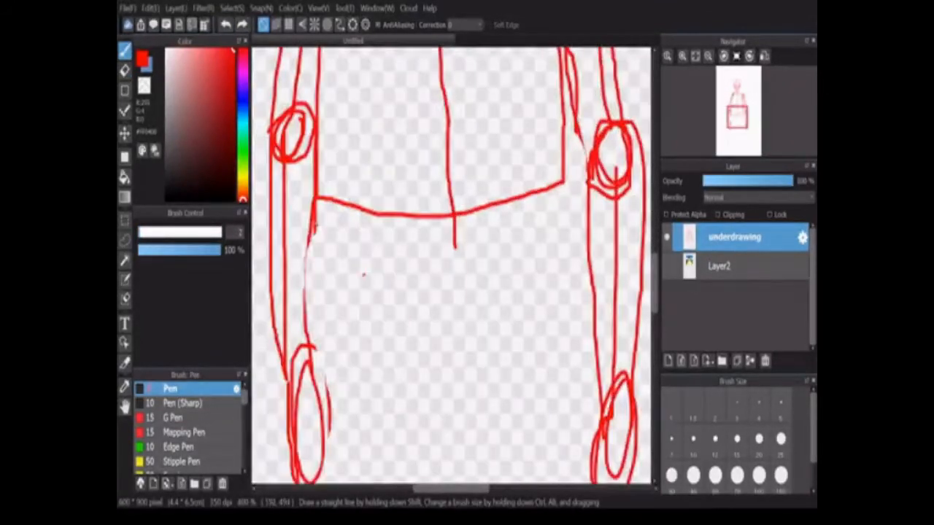
mouse_move(424, 381)
mouse_down()
mouse_move(559, 230)
mouse_move(563, 182)
mouse_up()
scroll(558, 184, down, 3)
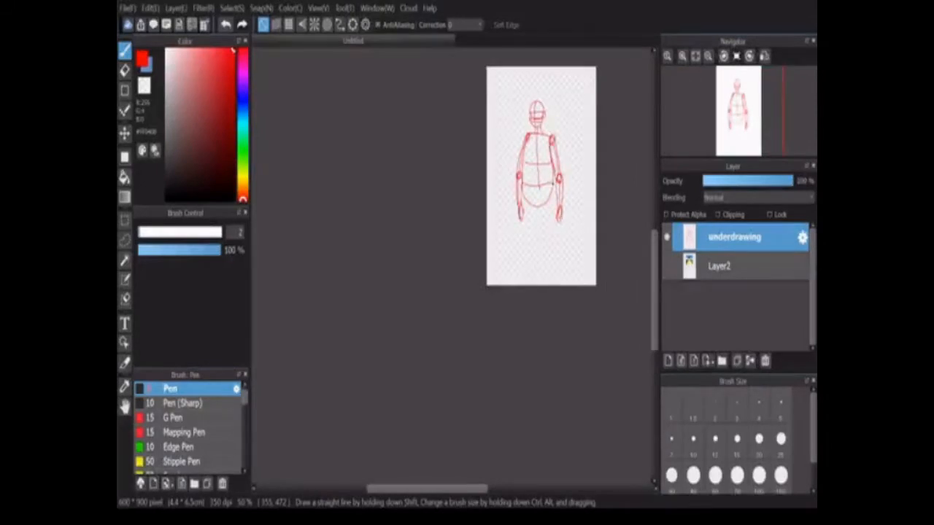
scroll(552, 181, up, 2)
drag(546, 228, 547, 369)
drag(496, 232, 498, 376)
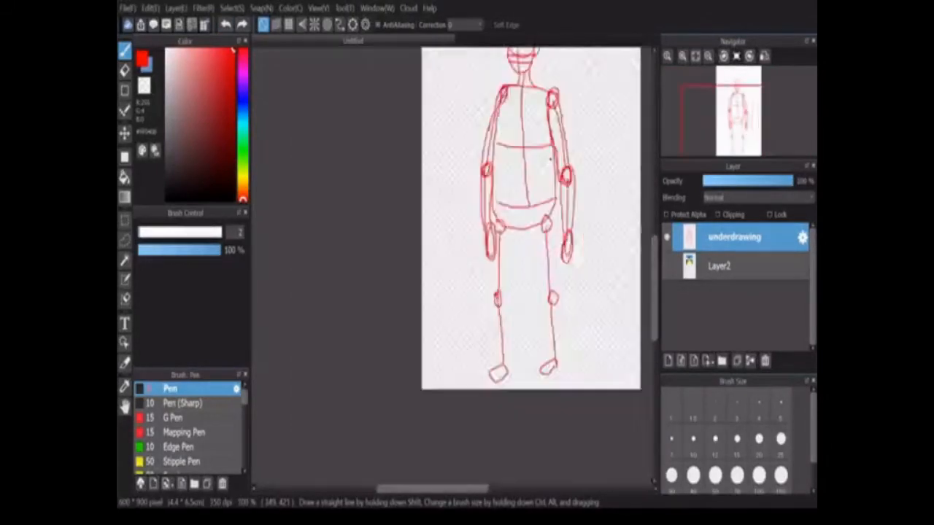
click(226, 9)
click(280, 189)
drag(528, 278, 530, 254)
drag(479, 276, 479, 261)
drag(575, 278, 583, 254)
click(644, 483)
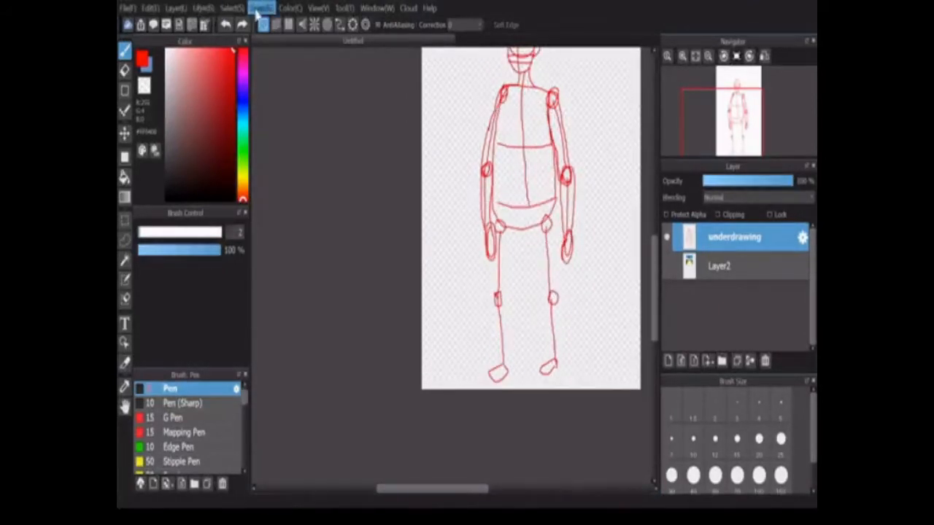
click(232, 8)
click(281, 180)
drag(528, 277, 529, 260)
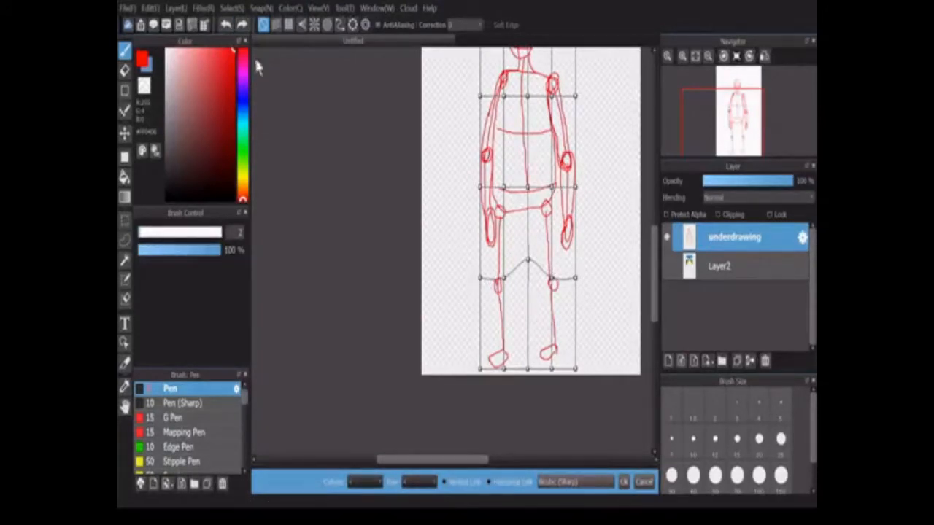
key(Escape)
click(231, 8)
click(282, 179)
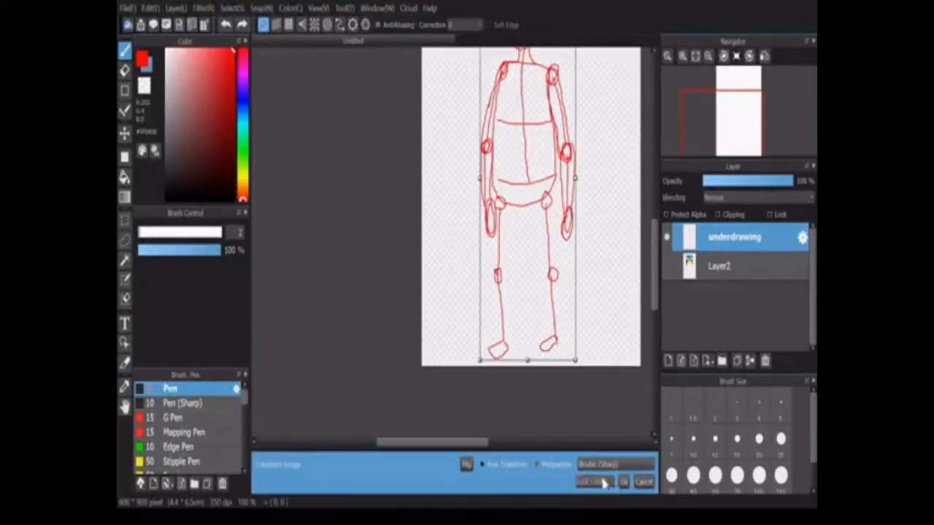
click(644, 483)
Try raising the mesh points beside the figure's left-hand knee with Mesh Transform, and undo it.
click(231, 9)
click(281, 179)
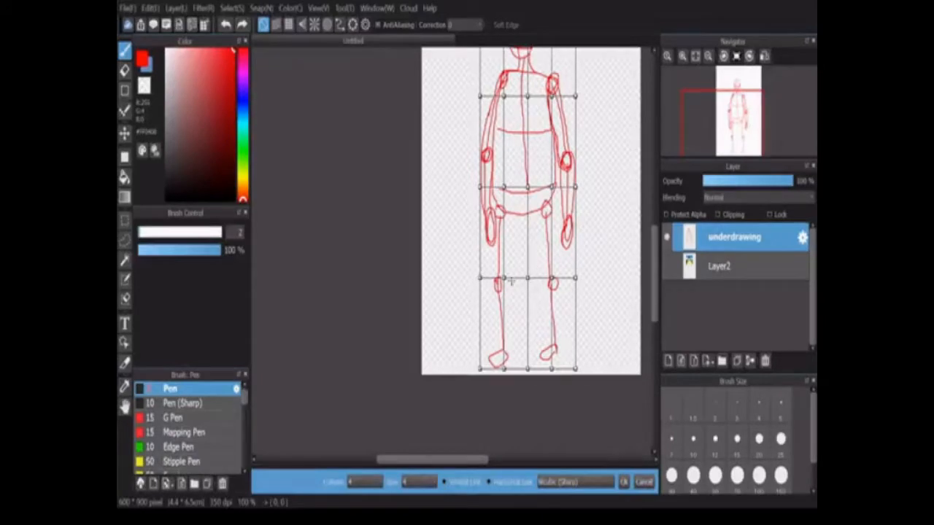
drag(478, 277, 505, 249)
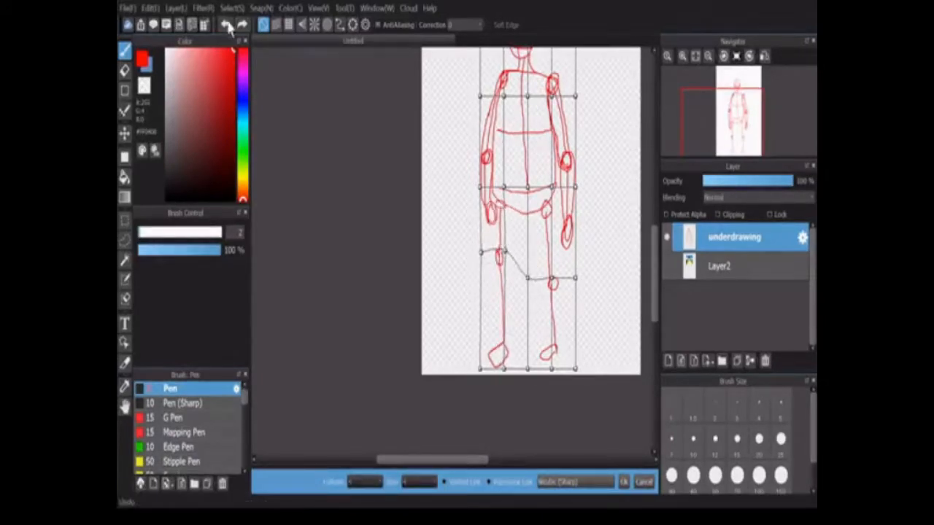
click(226, 25)
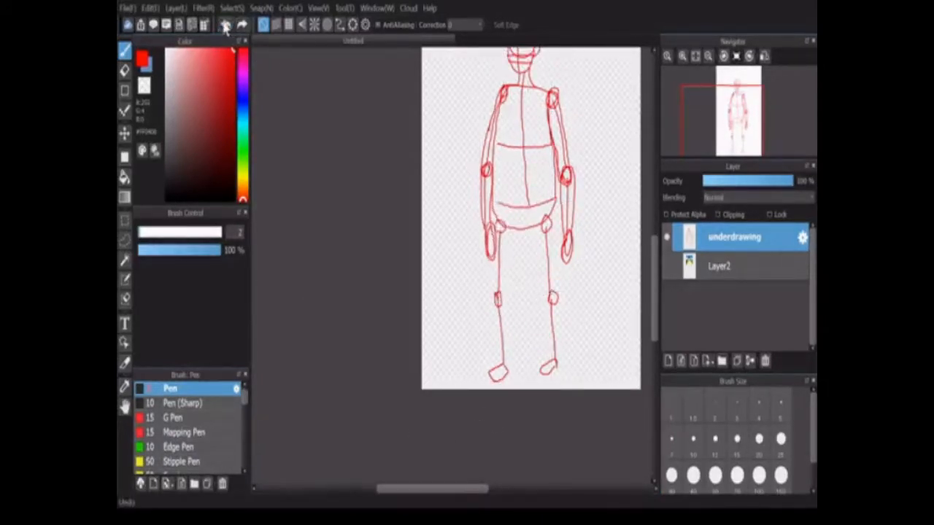
Shorten the thighs with a 4 x 4 Mesh Transform by raising the whole knee-level row of mesh points, and apply it.
click(231, 8)
click(274, 178)
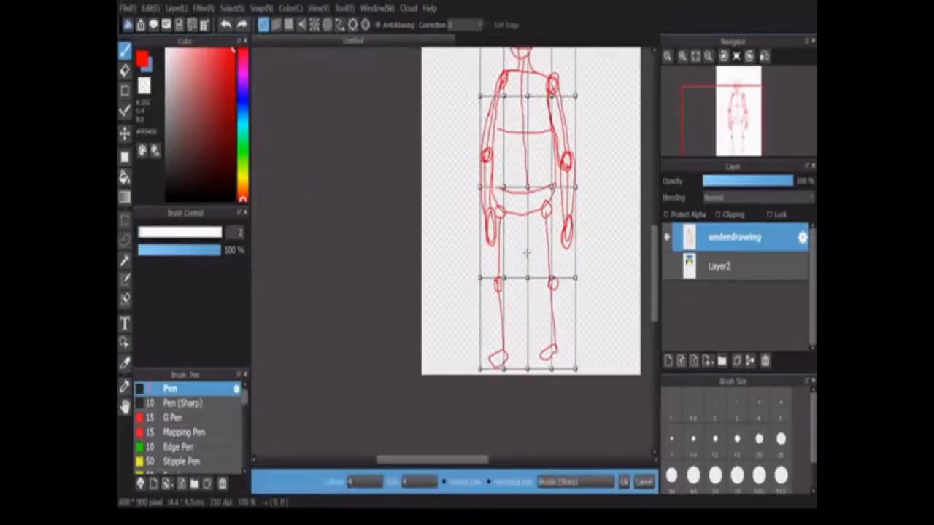
scroll(656, 287, up, 2)
drag(524, 354, 501, 332)
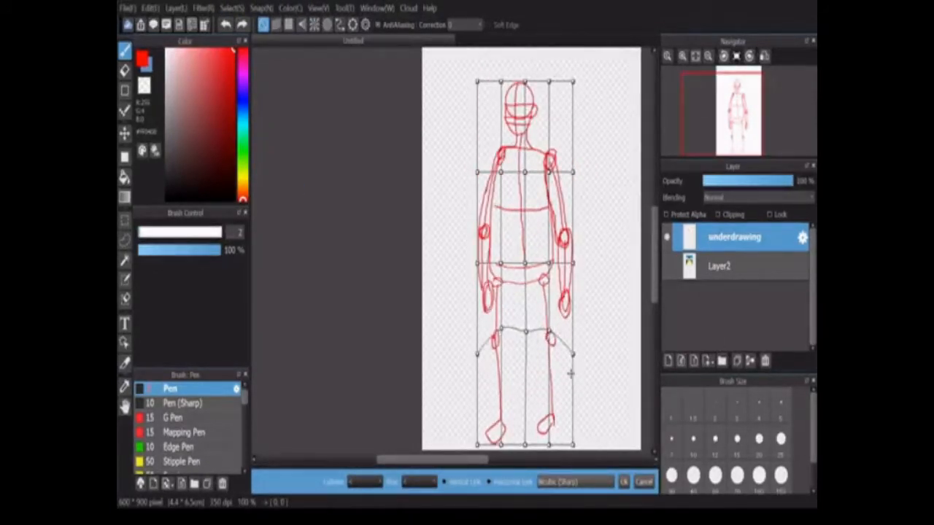
drag(573, 355, 574, 332)
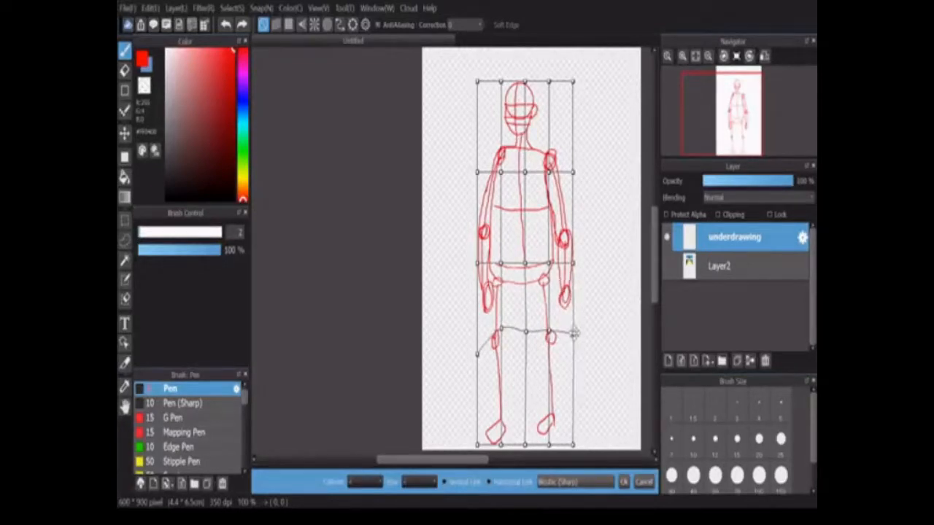
drag(475, 354, 477, 333)
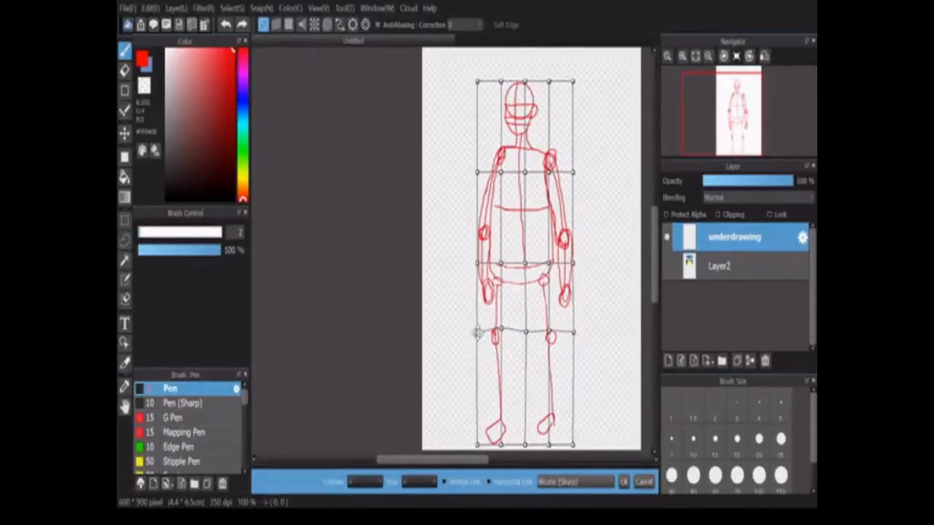
scroll(553, 281, up, 2)
drag(596, 384, 595, 382)
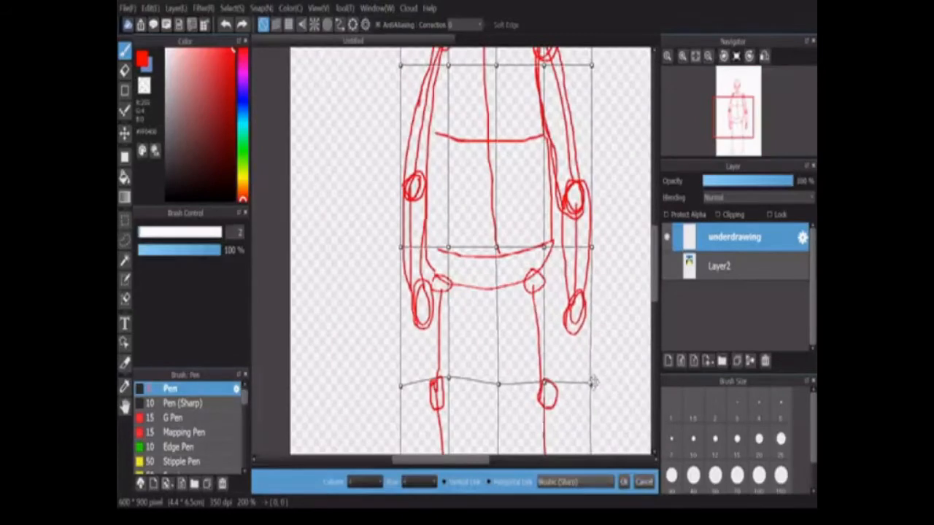
scroll(519, 376, down, 6)
scroll(518, 375, up, 3)
click(624, 481)
Erase the knees, lower legs and feet from the underdrawing, leaving only short thigh stubs.
scroll(484, 328, up, 3)
drag(653, 283, 654, 325)
key(e)
mouse_move(484, 212)
mouse_down()
mouse_move(507, 214)
mouse_move(504, 410)
mouse_move(563, 429)
mouse_move(617, 252)
mouse_up()
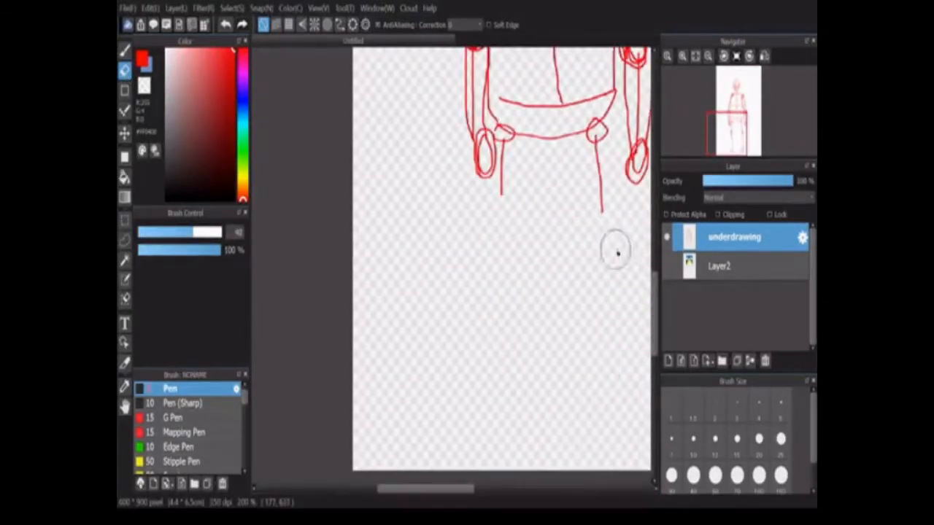
scroll(527, 289, down, 6)
scroll(527, 289, up, 4)
click(125, 51)
scroll(580, 261, up, 2)
click(125, 72)
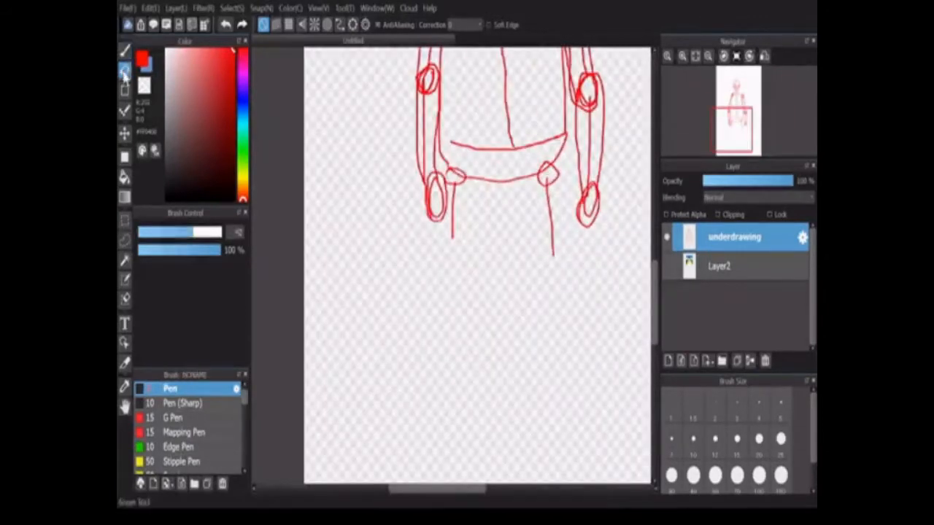
Erase the pelvis, hip circles, thigh stubs, lower torso and lower arms from the underdrawing.
mouse_move(457, 173)
mouse_down()
mouse_move(542, 181)
mouse_move(559, 172)
mouse_move(549, 266)
mouse_up()
scroll(550, 268, down, 1)
mouse_move(479, 141)
mouse_down()
mouse_move(461, 118)
mouse_move(468, 184)
mouse_up()
scroll(480, 107, down, 5)
scroll(478, 105, up, 3)
drag(655, 295, 657, 262)
drag(491, 289, 533, 284)
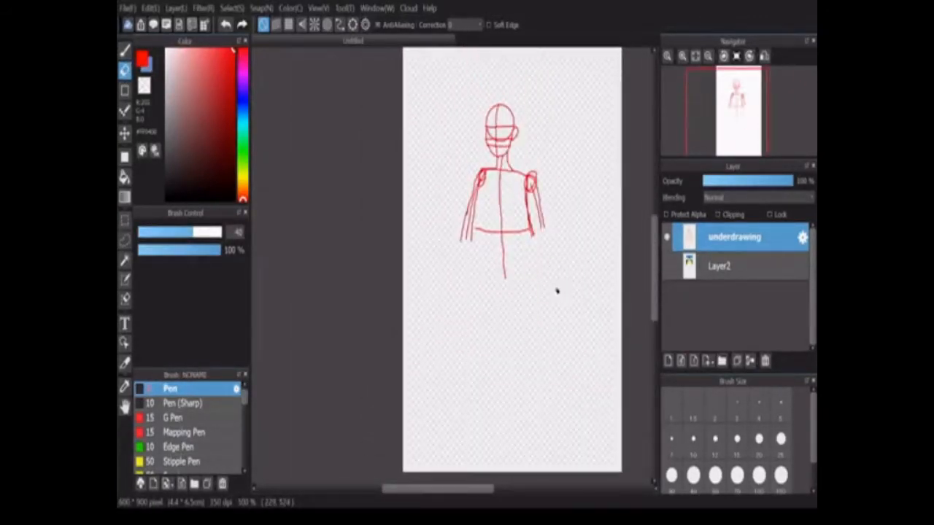
scroll(528, 269, up, 3)
drag(475, 233, 481, 283)
Undo the erasures of the arms, lower torso and pelvis and part of the leg erasure.
click(226, 25)
click(226, 24)
click(226, 25)
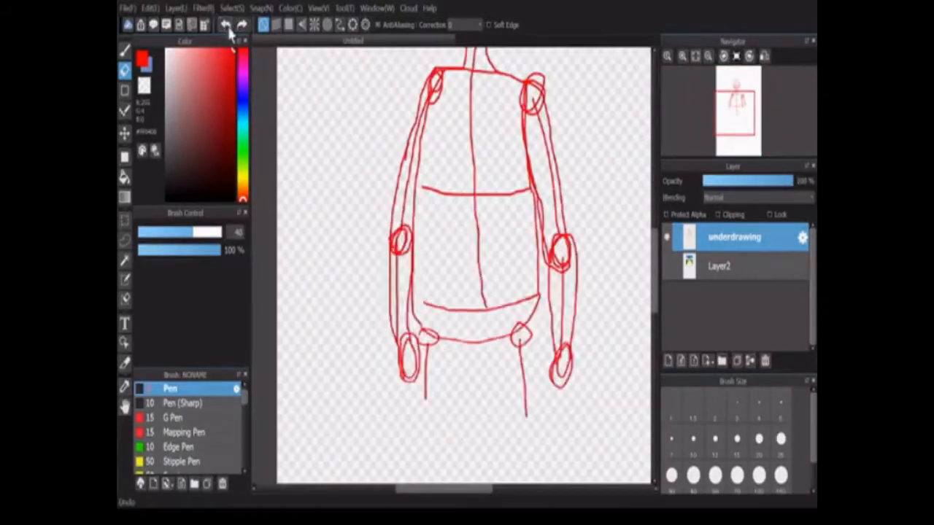
click(226, 25)
click(227, 24)
Erase the remaining leg lines and delete the whole underdrawing layer.
drag(658, 253, 654, 321)
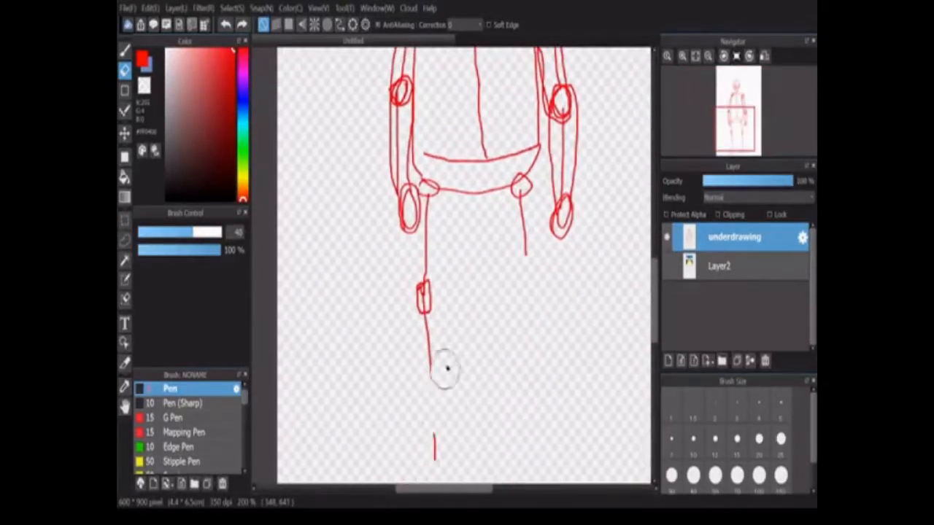
scroll(453, 411, down, 3)
scroll(450, 437, up, 1)
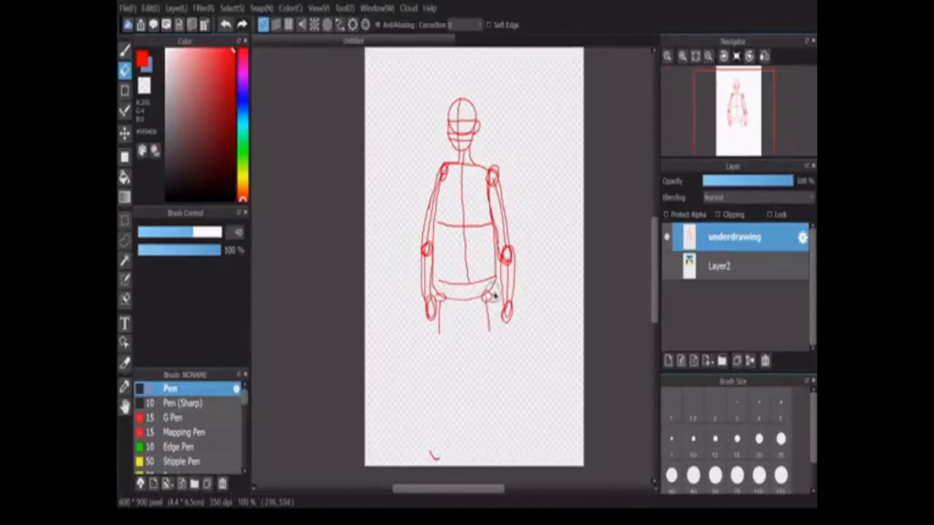
scroll(494, 296, down, 1)
click(765, 361)
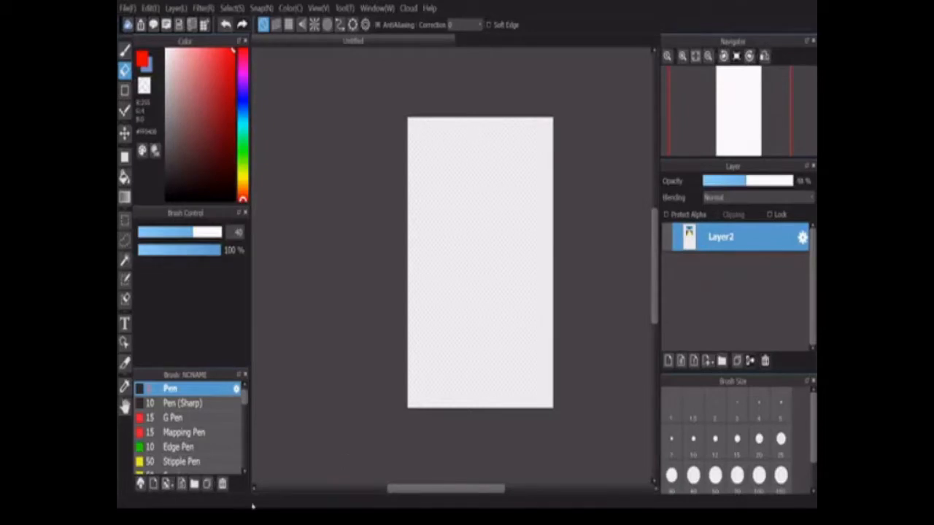
Paste the full-body reference image as a new layer and move it so the standing man is on the canvas.
key(ctrl+v)
scroll(530, 150, down, 2)
scroll(530, 150, up, 2)
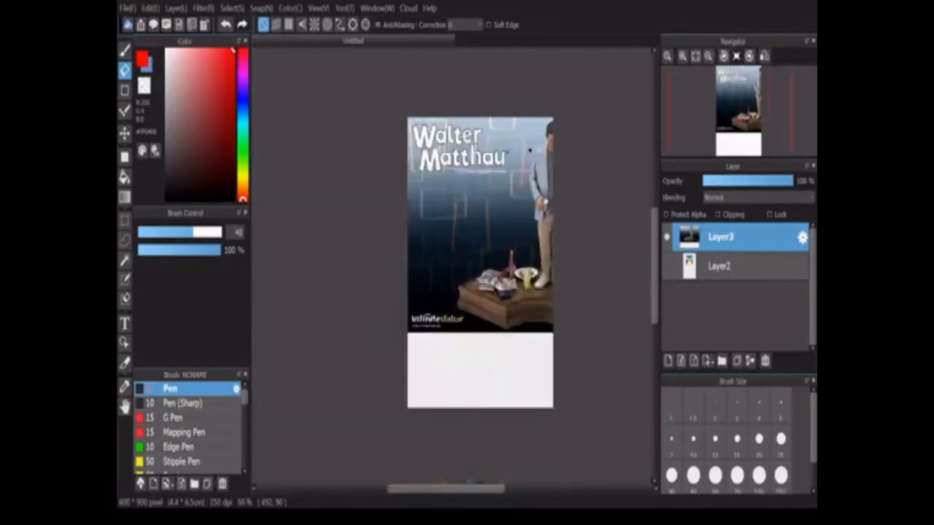
click(125, 134)
drag(540, 219, 416, 252)
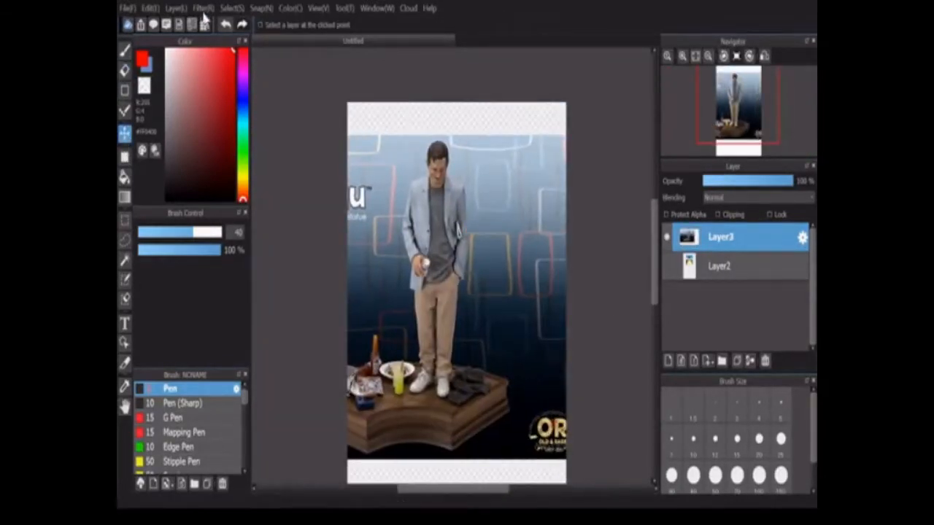
Scale the full-body reference down to about half size and place it in the canvas's upper-left area.
click(230, 9)
click(295, 165)
drag(585, 111, 501, 172)
drag(467, 241, 412, 141)
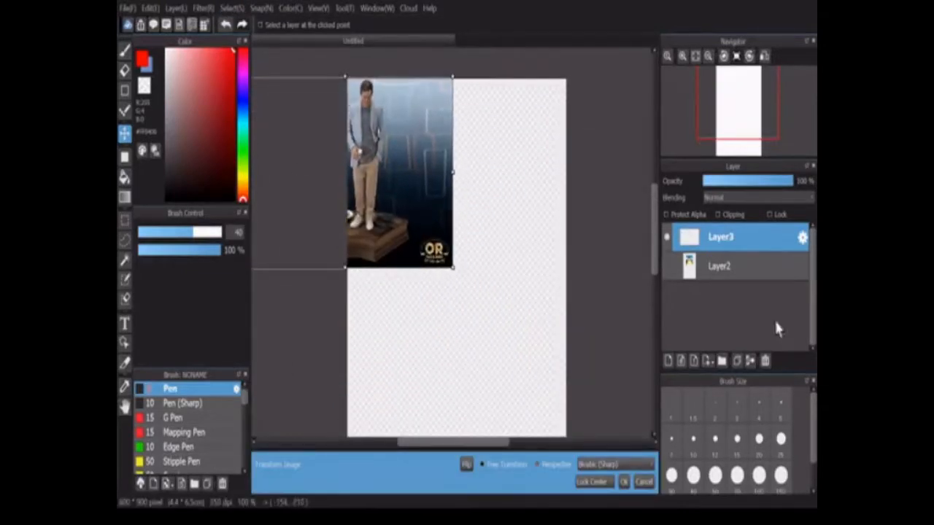
click(624, 482)
drag(423, 213, 429, 219)
Shrink the full-body reference further and fit the standing man into the canvas's upper-left corner.
click(231, 8)
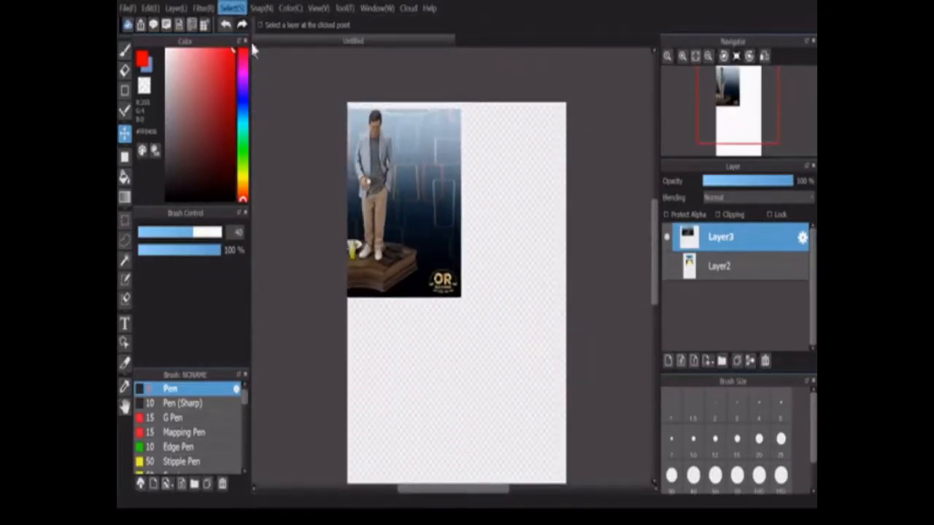
click(291, 166)
drag(461, 275, 391, 212)
drag(373, 173, 404, 167)
click(623, 482)
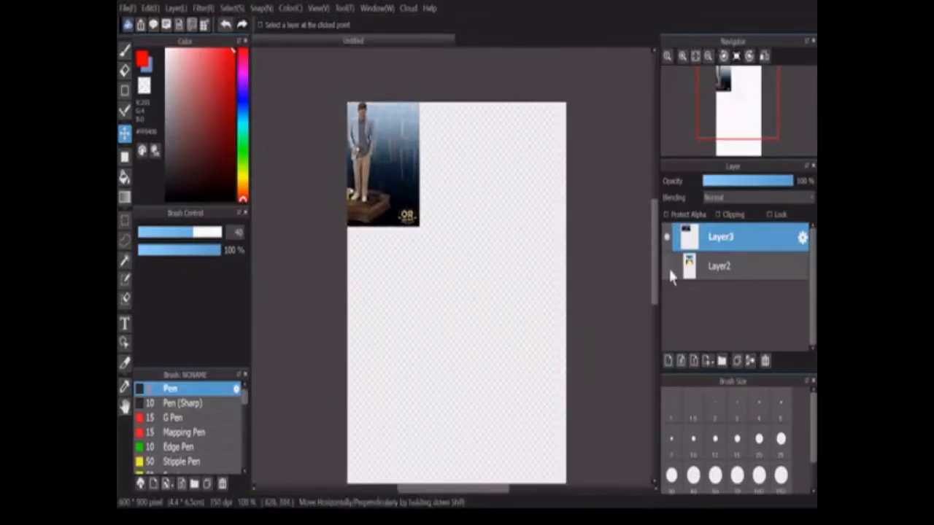
Show Layer2 and move it above Layer3, and group both in a folder named "References layer".
click(667, 266)
drag(689, 265, 729, 235)
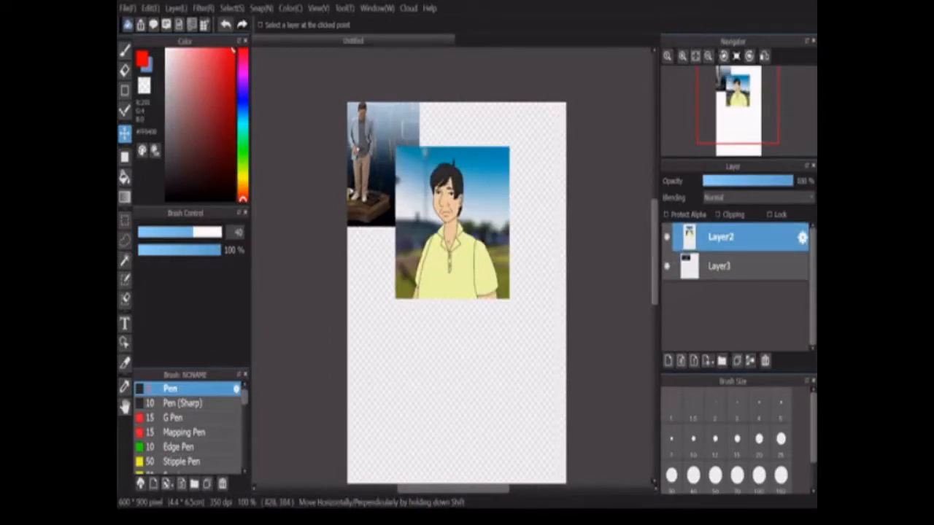
click(125, 51)
click(721, 361)
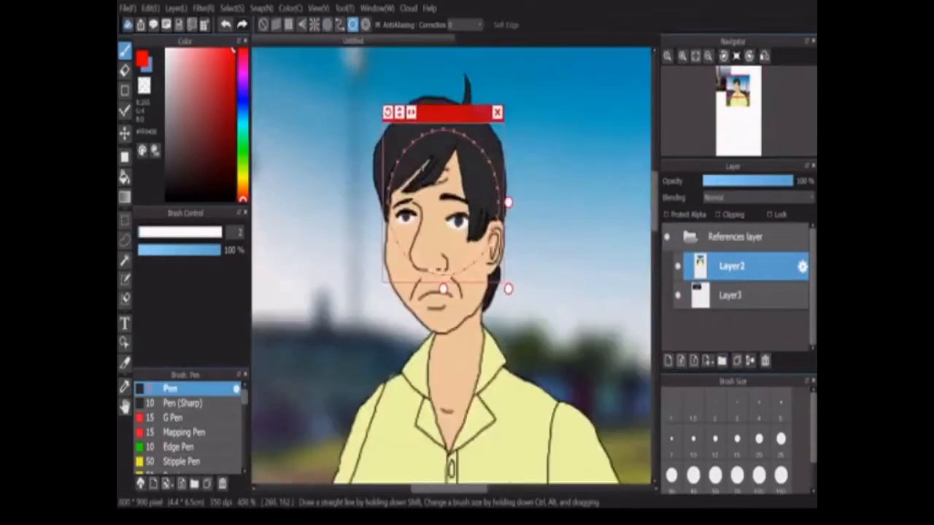
Add an "underdrawing" layer above the references folder and trace the portrait's head circle, guide lines, jaw and ear in red.
click(496, 113)
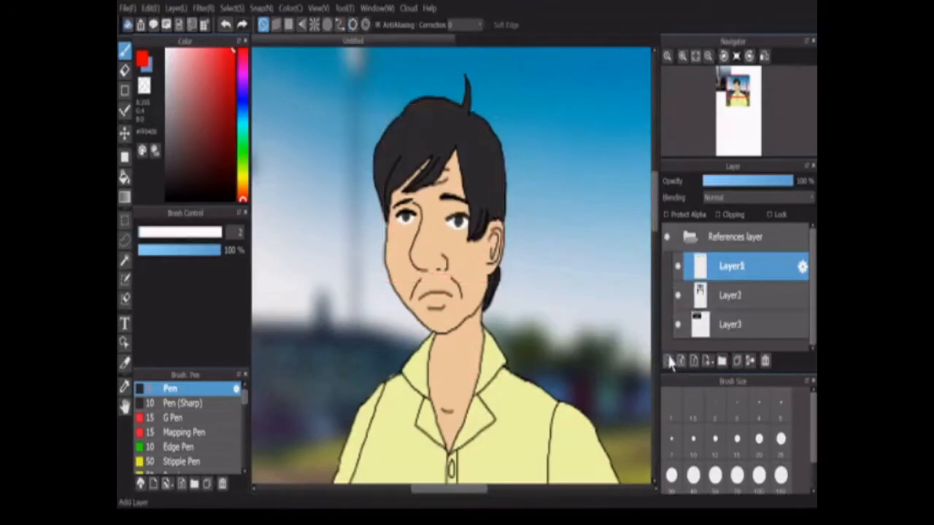
drag(719, 266, 719, 237)
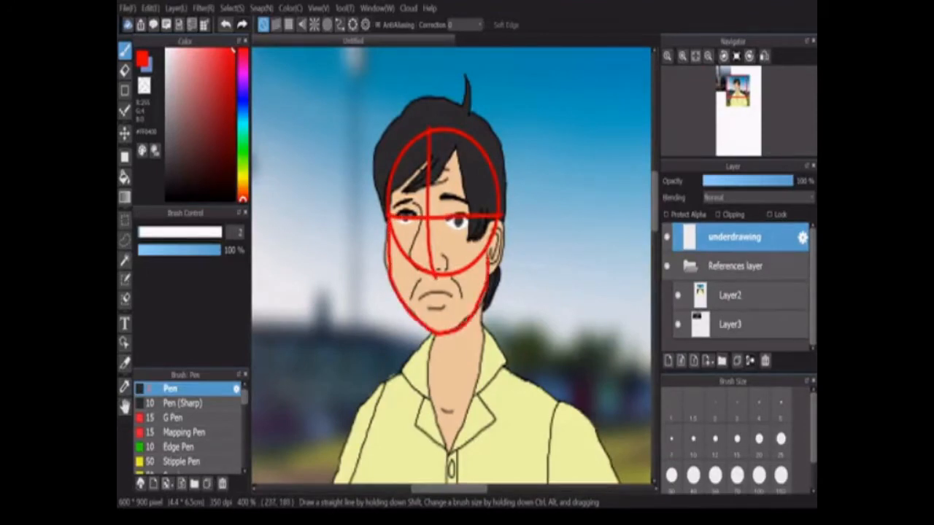
scroll(491, 249, up, 2)
drag(506, 193, 491, 300)
scroll(491, 300, down, 1)
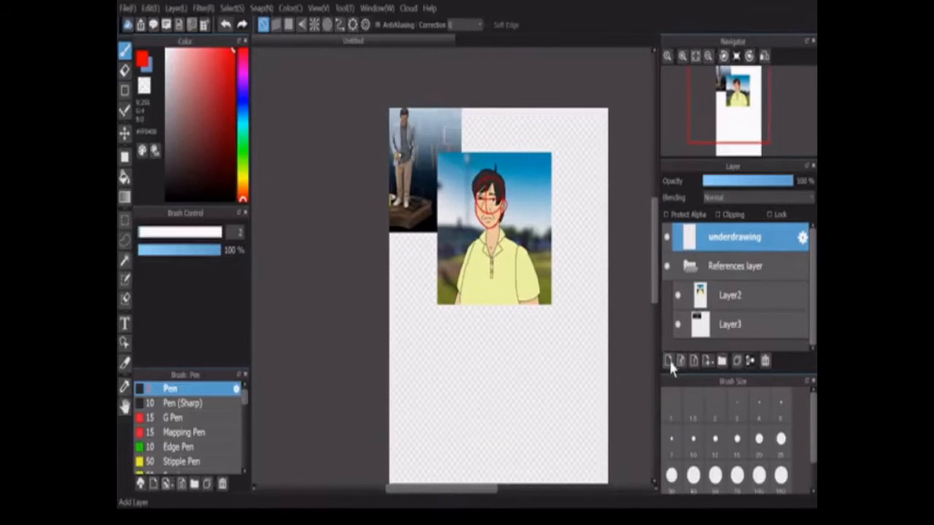
Add a new layer above Layer3 and trace the standing man's head circle, centre line and face guide in red.
click(668, 360)
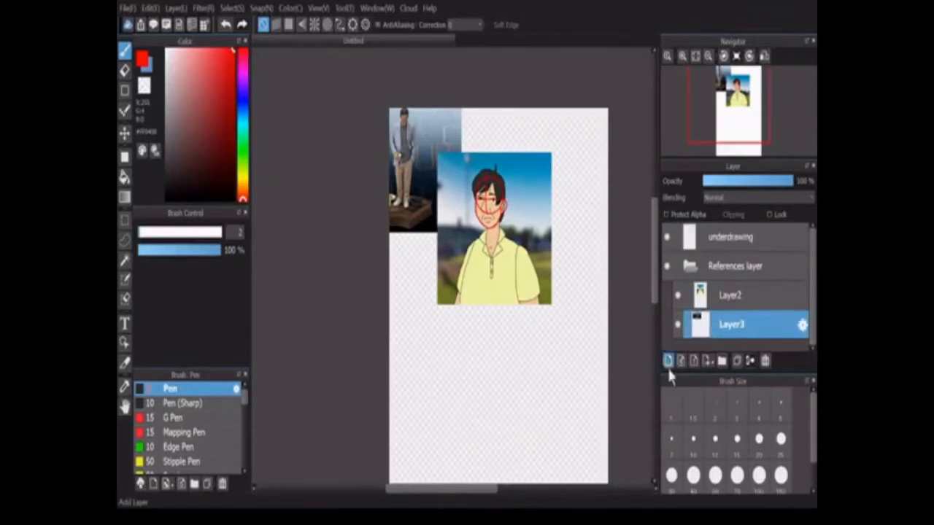
drag(408, 70, 387, 102)
drag(387, 102, 434, 80)
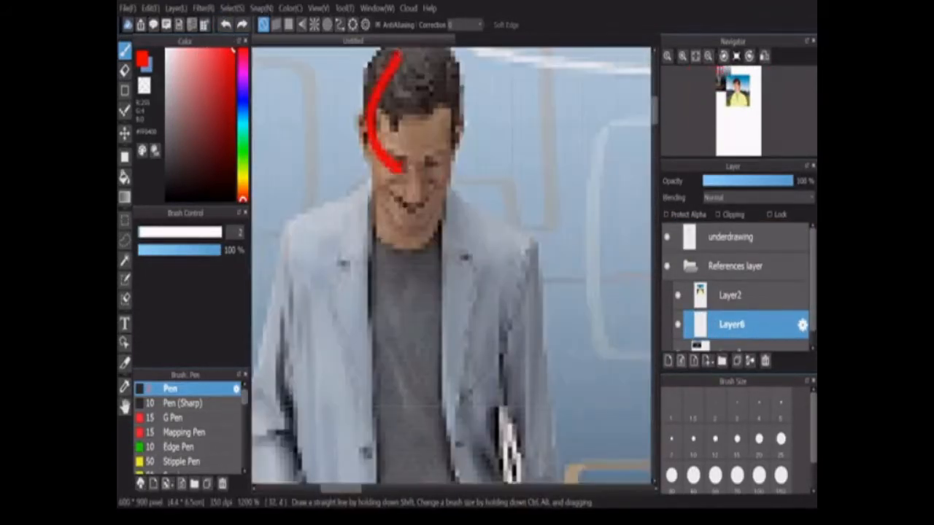
drag(408, 56, 414, 197)
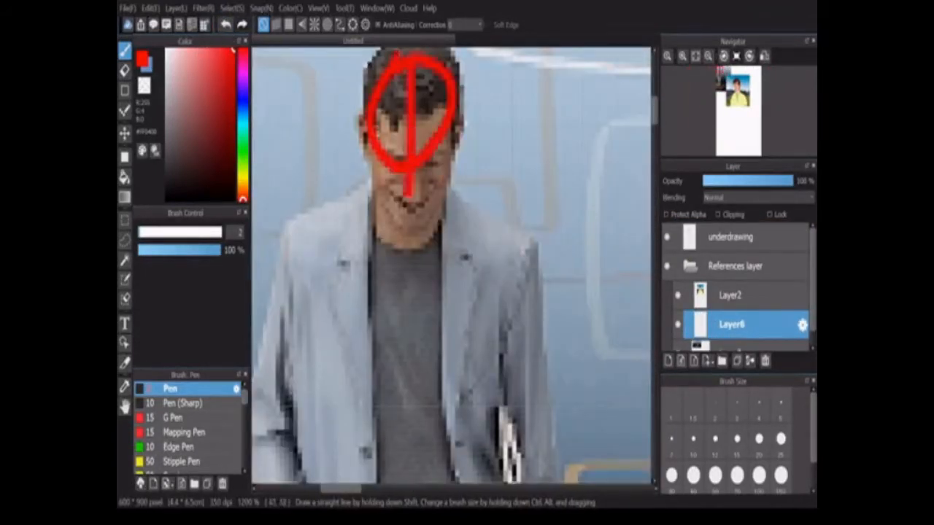
drag(372, 135, 449, 154)
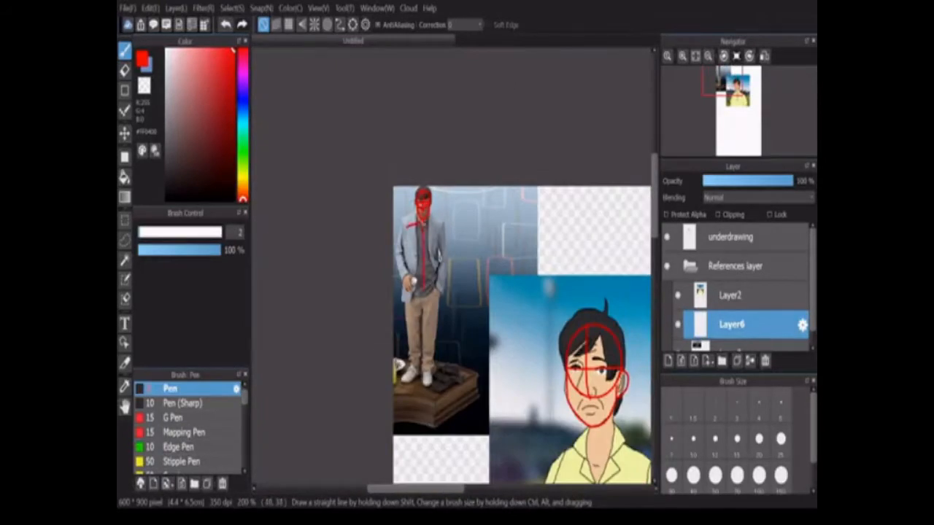
Trace the standing man's spine, shoulder line, torso sides and curved hips in red, and rename the layer "ref2".
drag(422, 293, 410, 247)
scroll(410, 227, up, 2)
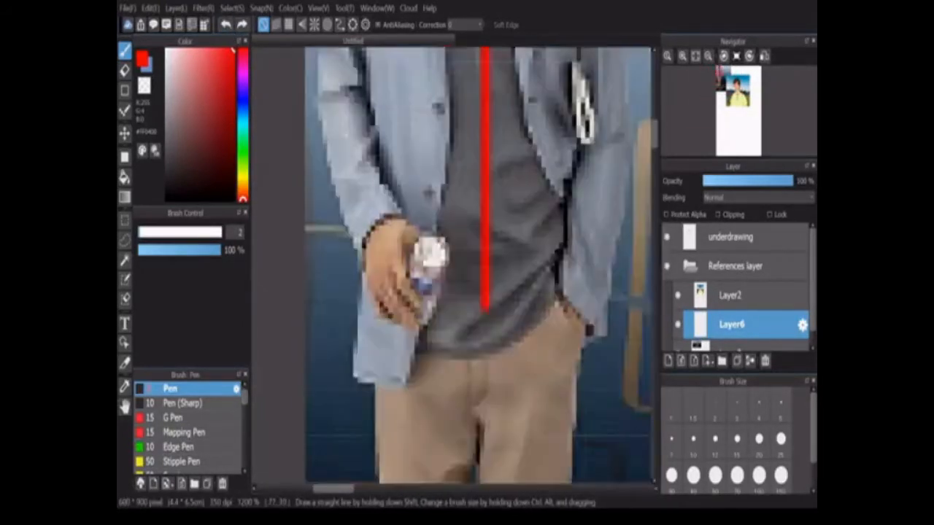
scroll(553, 95, down, 6)
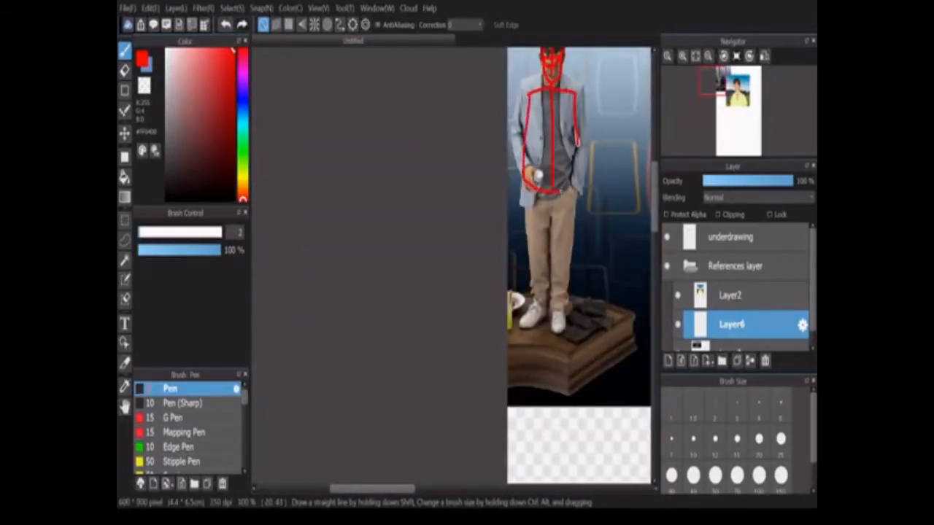
scroll(578, 169, up, 2)
drag(475, 181, 582, 196)
scroll(588, 172, down, 7)
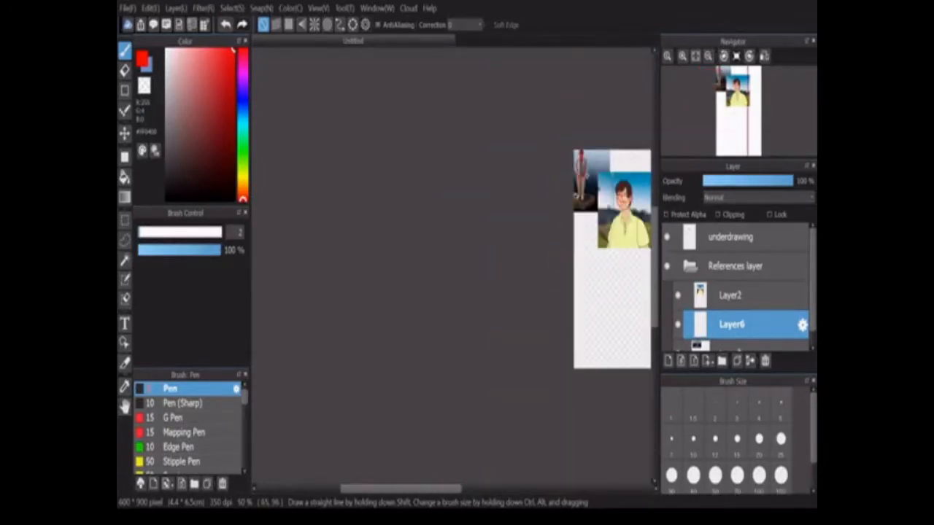
scroll(599, 413, up, 3)
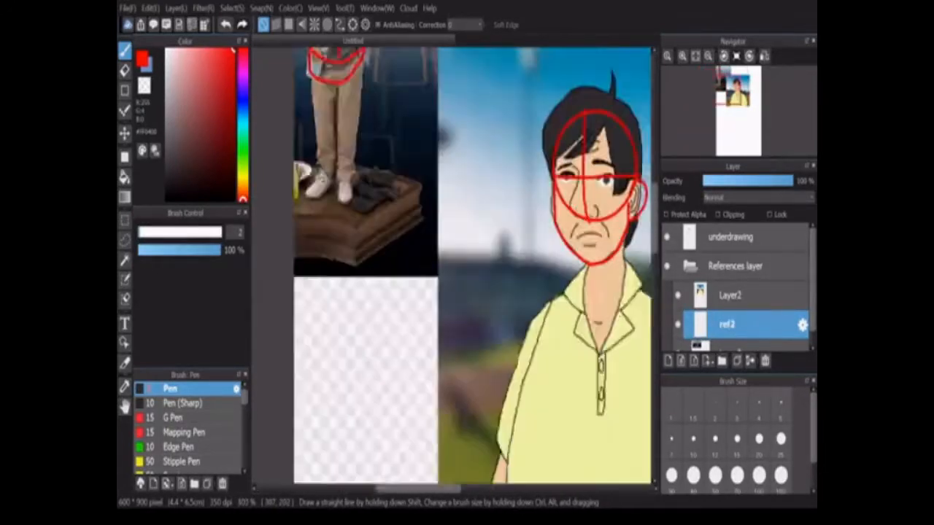
On the underdrawing layer, draw the figure's spine from the chin to below the portrait and add the shoulder line.
scroll(620, 292, down, 3)
click(722, 237)
scroll(599, 206, up, 2)
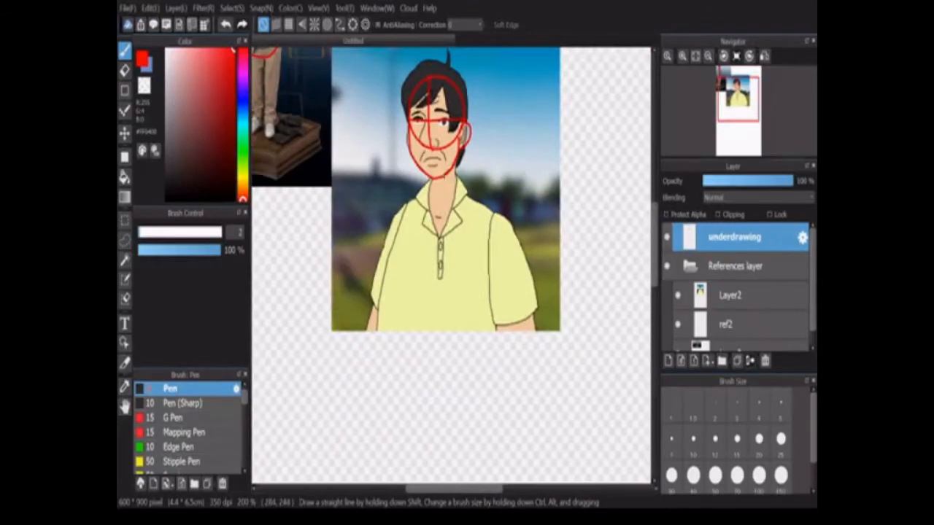
scroll(443, 111, down, 1)
drag(439, 281, 442, 393)
scroll(442, 394, down, 4)
scroll(445, 292, up, 8)
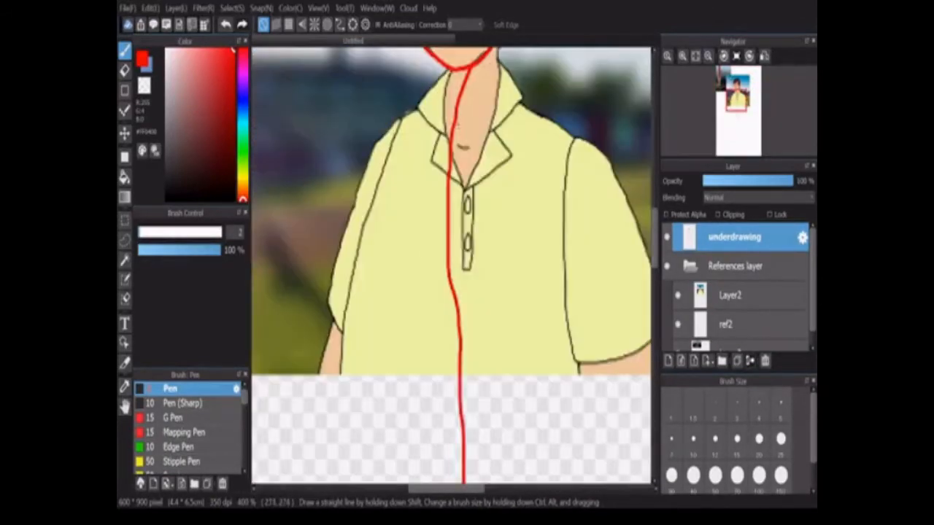
drag(452, 125, 579, 166)
Outline the torso's sides down from the shoulders, close it with a curved lower edge and add a pelvis below.
scroll(397, 127, down, 3)
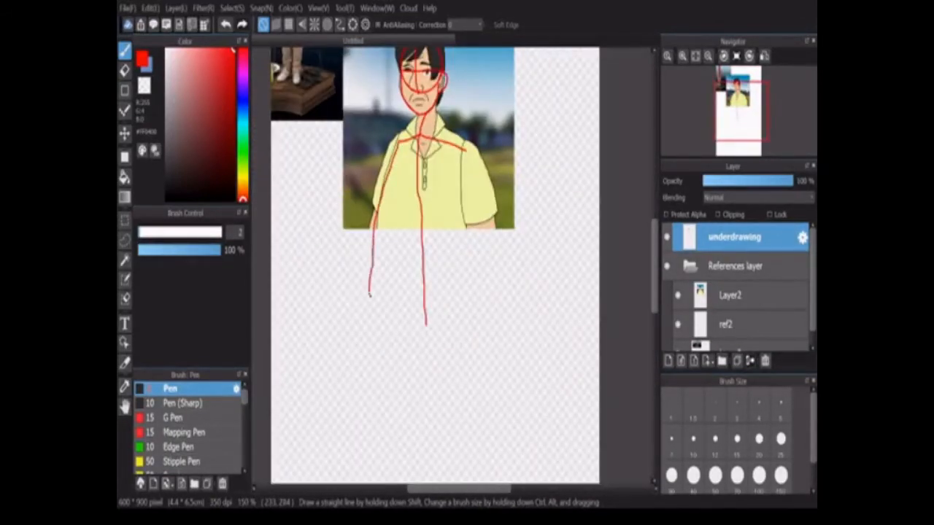
scroll(451, 160, up, 2)
drag(478, 139, 484, 433)
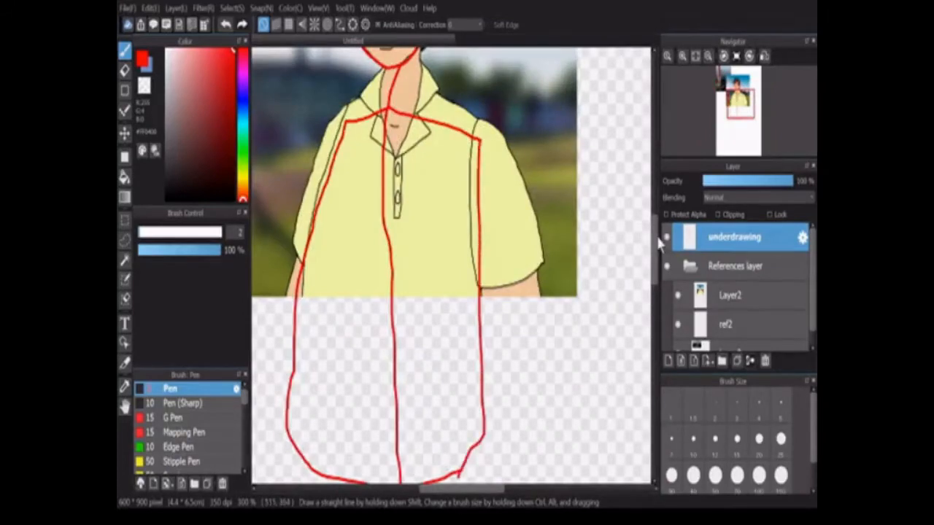
scroll(354, 367, down, 3)
scroll(354, 367, up, 3)
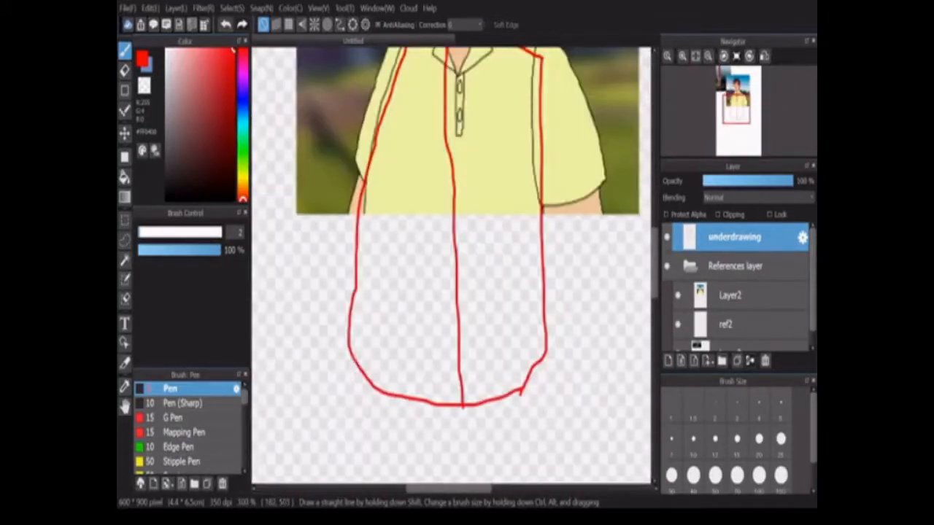
mouse_move(351, 356)
mouse_down()
mouse_move(495, 461)
mouse_move(539, 365)
mouse_up()
Sketch circles for both hip joints, with straight thigh lines leading down to knee circles.
scroll(522, 445, down, 5)
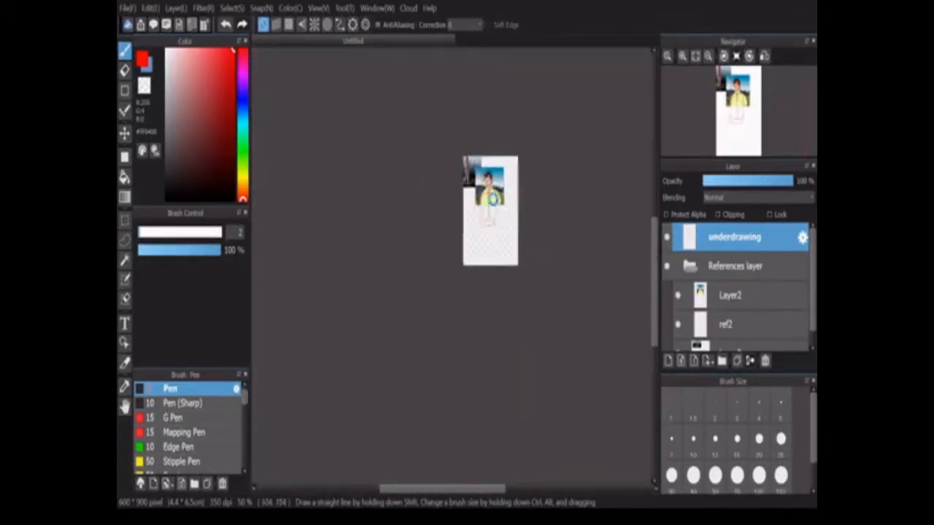
scroll(493, 266, up, 3)
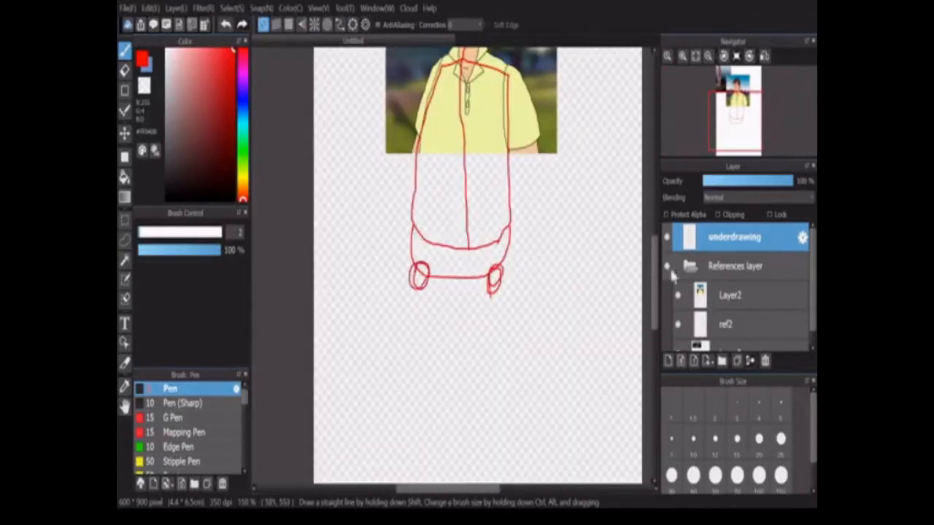
scroll(477, 219, down, 3)
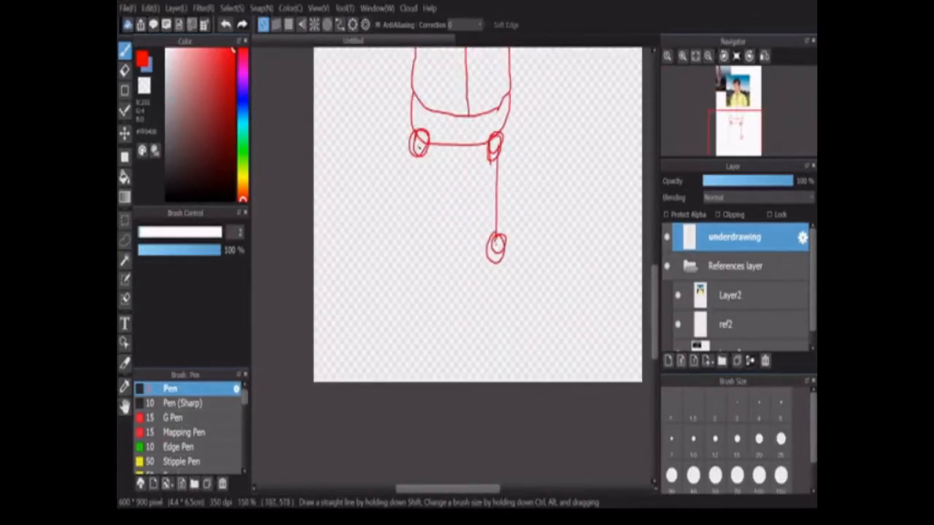
drag(419, 149, 422, 244)
scroll(500, 250, down, 3)
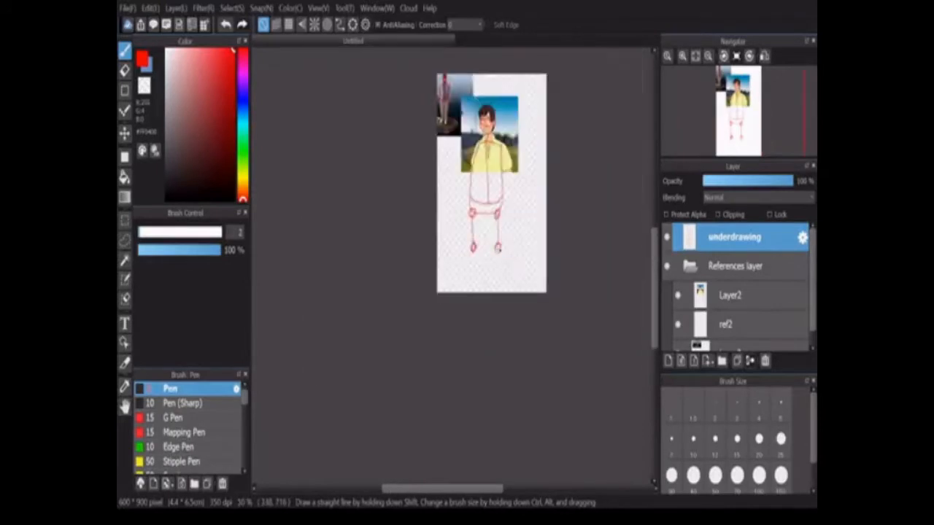
Undo the leg, pelvis and torso outline strokes, keeping the spine and shoulder line.
click(226, 24)
click(227, 24)
click(226, 24)
click(226, 24)
click(226, 24)
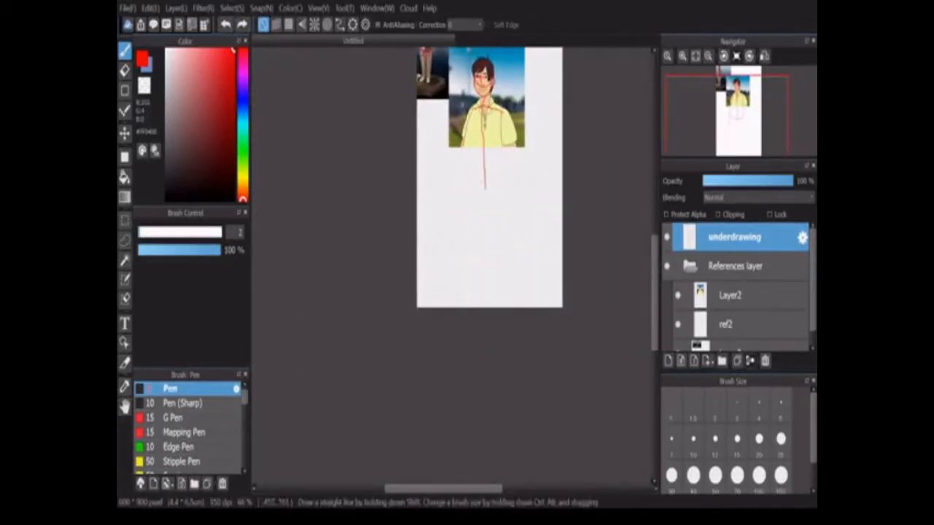
Redraw the torso's two sides and lower edge around the spine, extending below the portrait.
scroll(477, 92, up, 2)
scroll(538, 289, up, 1)
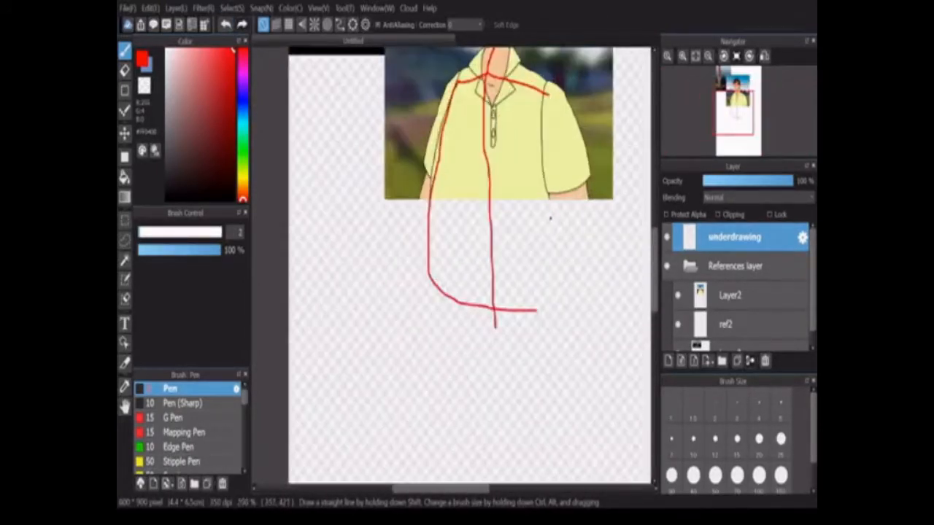
mouse_move(549, 94)
mouse_down()
mouse_move(548, 230)
mouse_move(533, 310)
mouse_up()
Try a pelvis curve beneath the torso's lower edge, and undo the stroke.
scroll(533, 311, up, 2)
mouse_move(326, 246)
mouse_down()
mouse_move(459, 423)
mouse_move(578, 337)
mouse_move(576, 315)
mouse_up()
scroll(492, 337, down, 6)
scroll(492, 337, up, 5)
click(226, 25)
Draw a deep rounded pelvis curve joining the torso's two lower corners.
scroll(379, 283, down, 1)
scroll(379, 282, up, 1)
scroll(365, 271, up, 1)
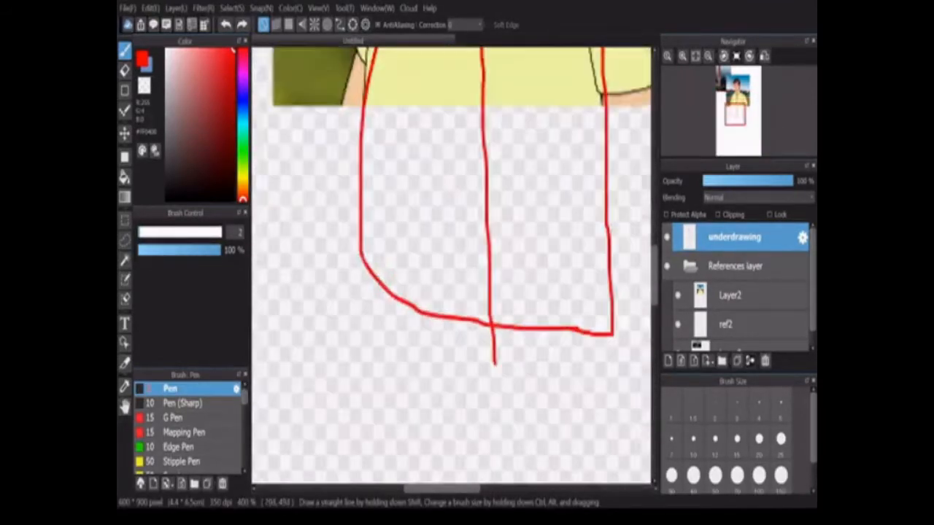
mouse_move(365, 271)
mouse_down()
mouse_move(375, 386)
mouse_move(601, 343)
mouse_move(605, 321)
mouse_up()
scroll(611, 329, down, 5)
scroll(612, 330, up, 2)
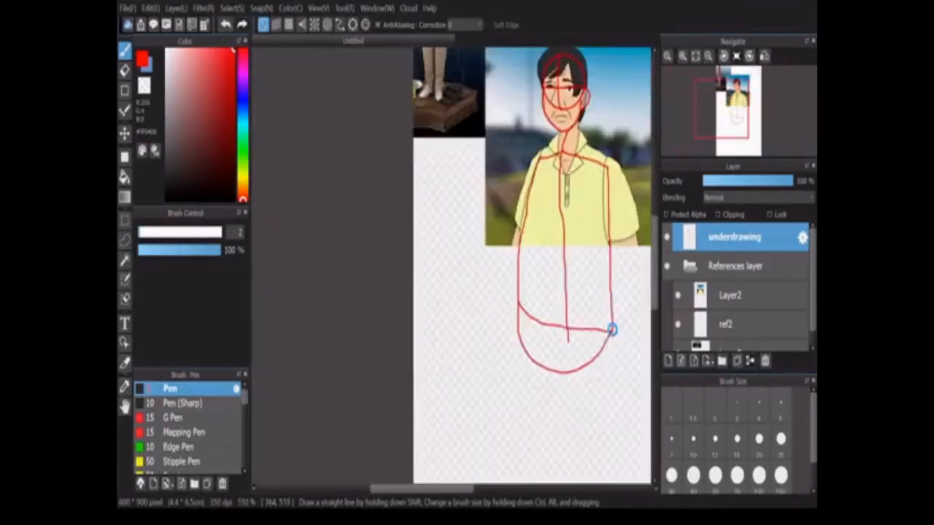
Sketch scribbled hip-joint circles on both sides of the rounded pelvis.
scroll(612, 329, down, 1)
scroll(612, 329, up, 1)
scroll(613, 332, down, 1)
scroll(613, 332, up, 2)
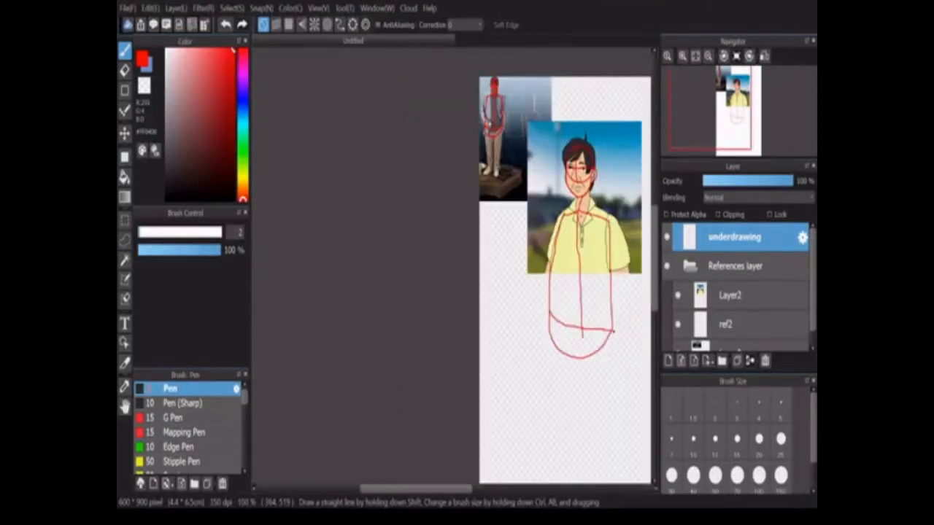
drag(424, 490, 469, 489)
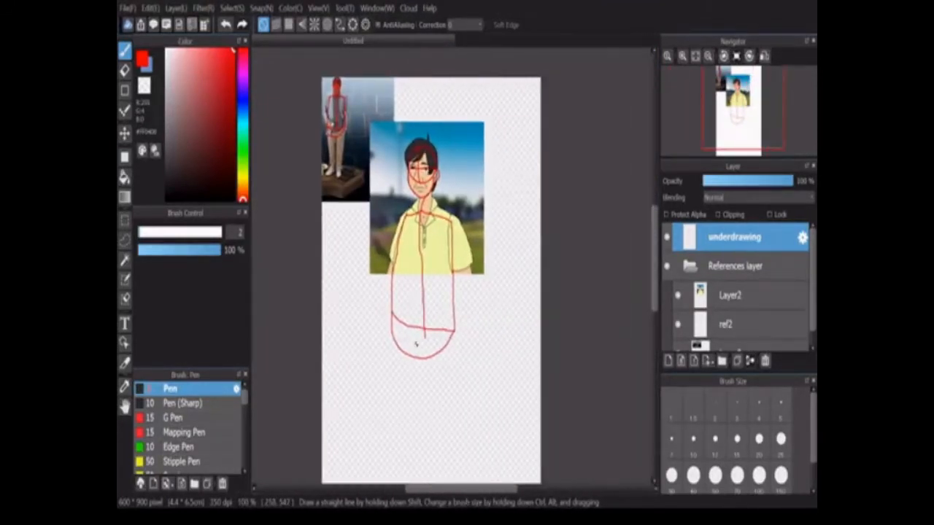
scroll(414, 342, up, 1)
drag(655, 278, 654, 325)
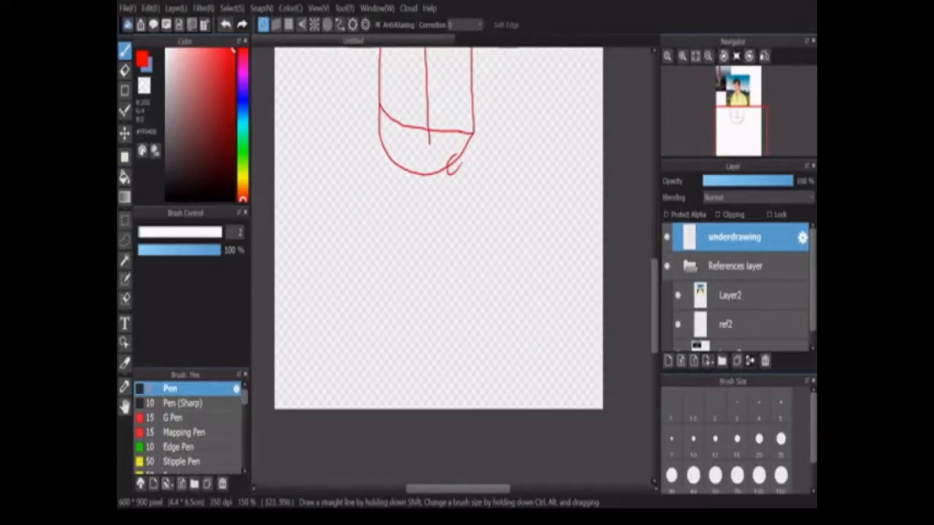
scroll(458, 154, up, 2)
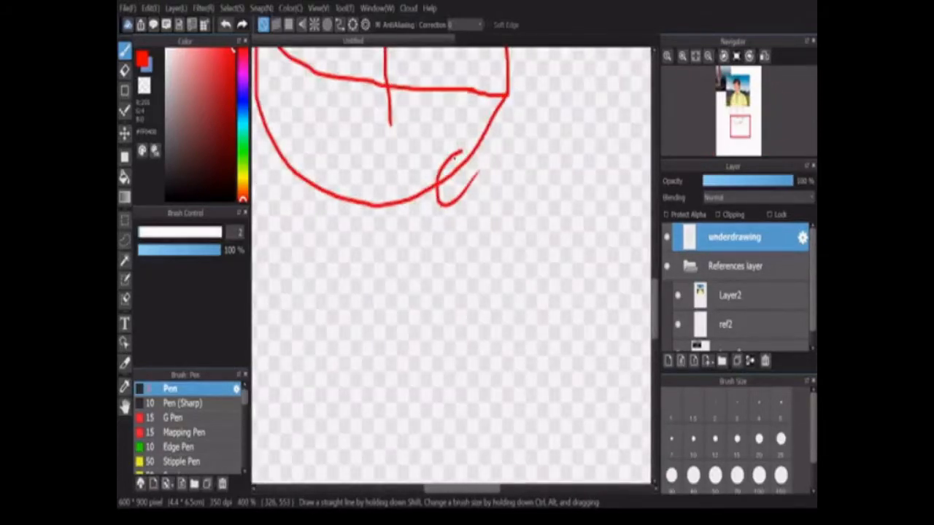
drag(457, 154, 454, 150)
scroll(467, 175, down, 4)
scroll(412, 174, up, 4)
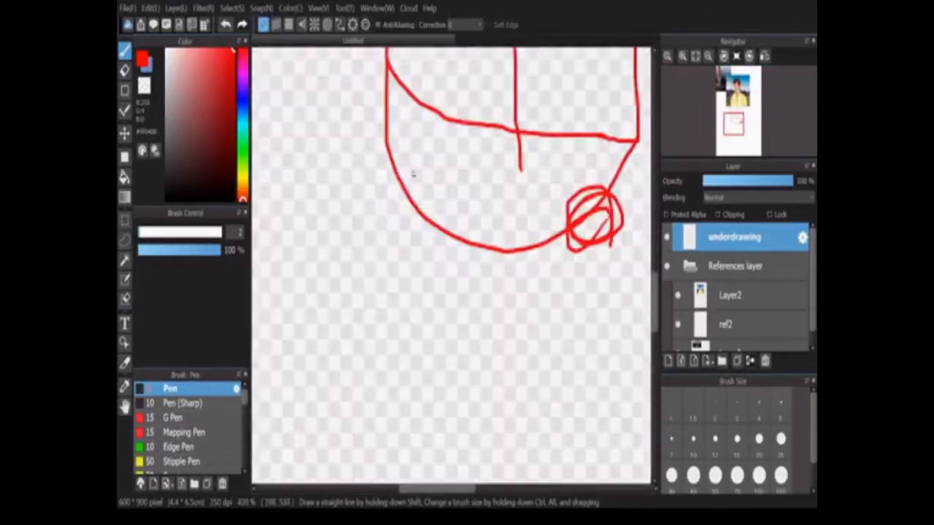
drag(412, 174, 410, 175)
scroll(412, 189, down, 4)
scroll(409, 190, up, 1)
Undo the hip joints, the rounded pelvis and the torso's latest outline strokes.
click(227, 27)
click(227, 27)
click(227, 26)
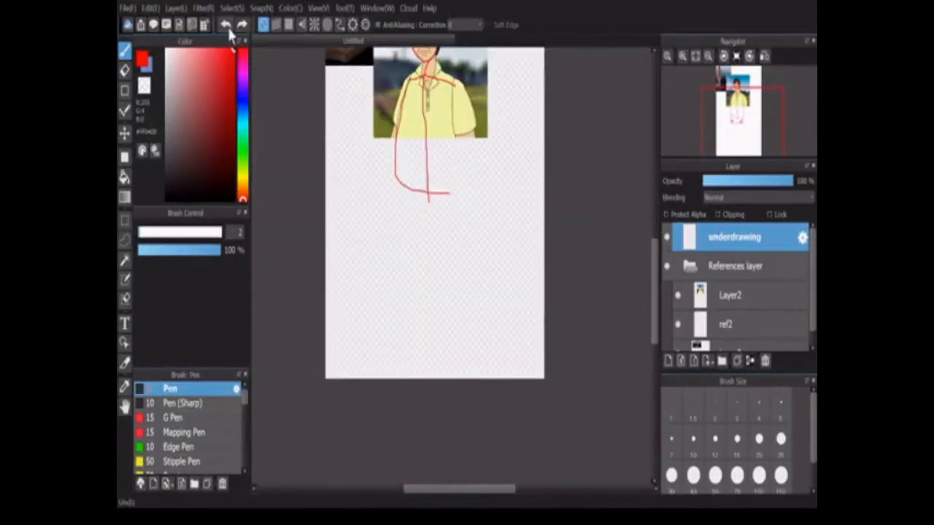
click(226, 26)
Redraw the torso outline with a pelvis tapering to a central point below it, and add circles for both hip joints.
scroll(451, 184, up, 4)
mouse_move(394, 175)
mouse_down()
mouse_move(451, 185)
mouse_move(462, 211)
mouse_move(466, 326)
mouse_move(452, 362)
mouse_up()
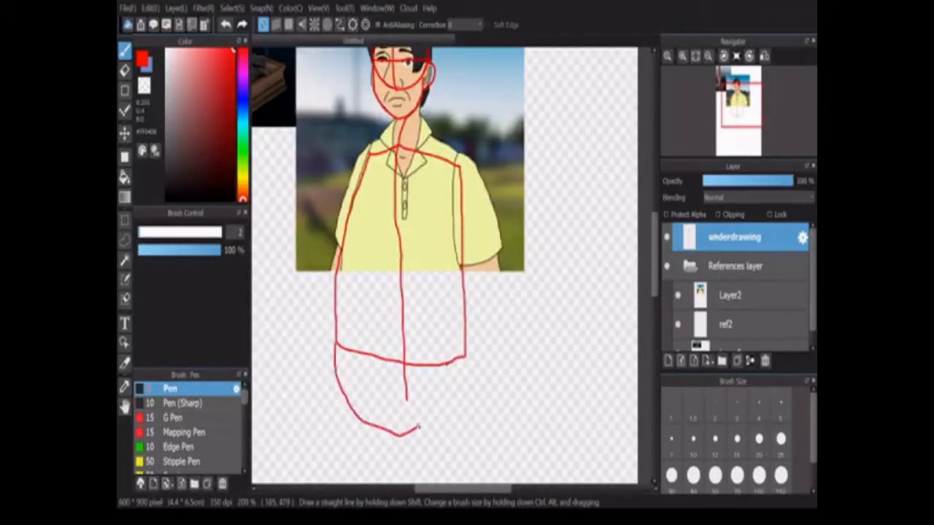
drag(659, 261, 648, 352)
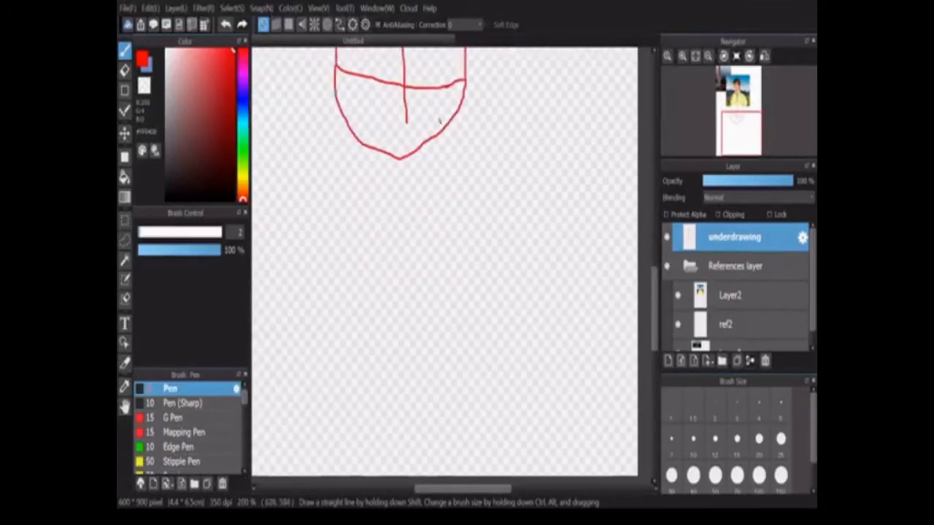
drag(443, 110, 438, 150)
drag(356, 121, 354, 150)
Draw straight thigh lines down from both hip joints and finish each with a knee circle.
drag(439, 139, 436, 288)
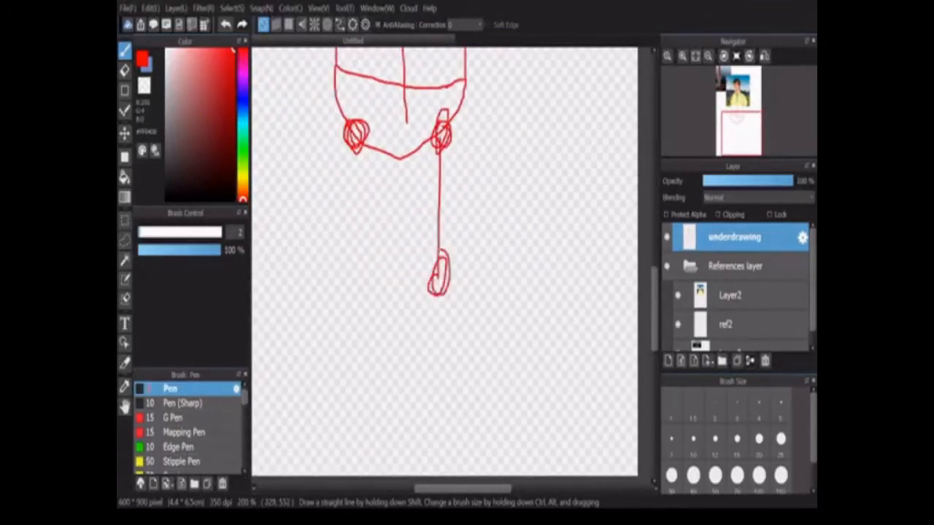
scroll(385, 130, down, 4)
scroll(385, 129, up, 4)
drag(355, 146, 355, 288)
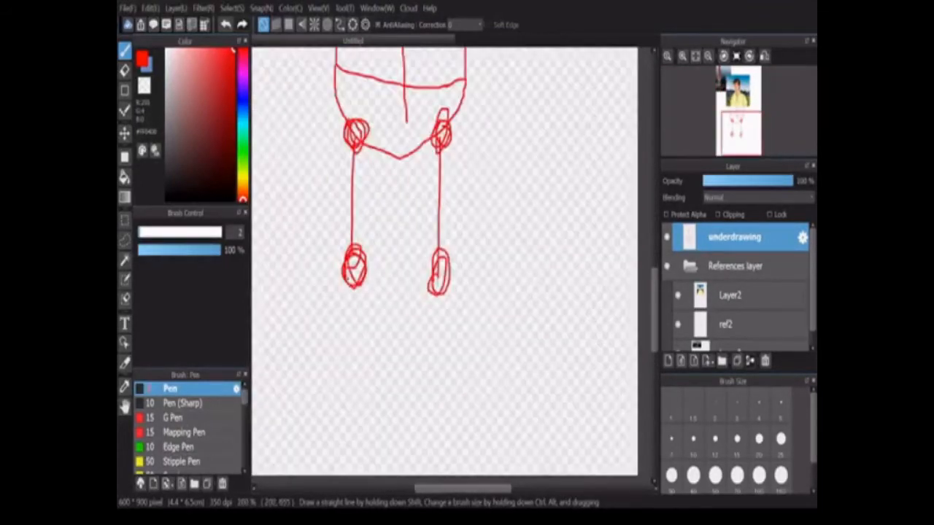
Draw the lower-leg lines below both knees and add simple foot shapes near the canvas's bottom edge.
drag(658, 301, 656, 332)
mouse_move(440, 184)
mouse_down()
mouse_move(409, 319)
mouse_move(445, 283)
mouse_up()
scroll(444, 281, down, 3)
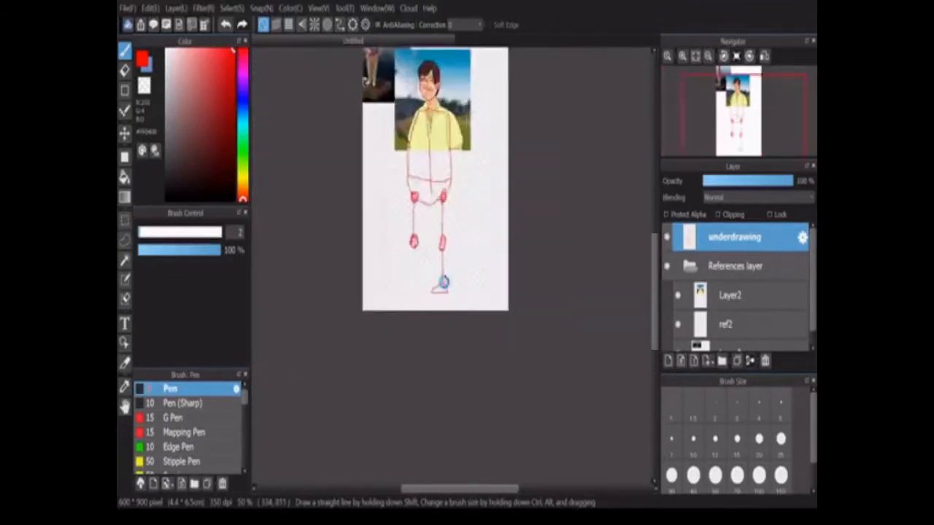
scroll(444, 282, up, 1)
mouse_move(397, 230)
mouse_down()
mouse_move(396, 302)
mouse_move(400, 279)
mouse_move(451, 328)
mouse_up()
Sketch a shoulder-joint circle at the shoulder line's right end and draw the upper arm down to an elbow circle.
scroll(394, 301, down, 3)
scroll(400, 197, up, 4)
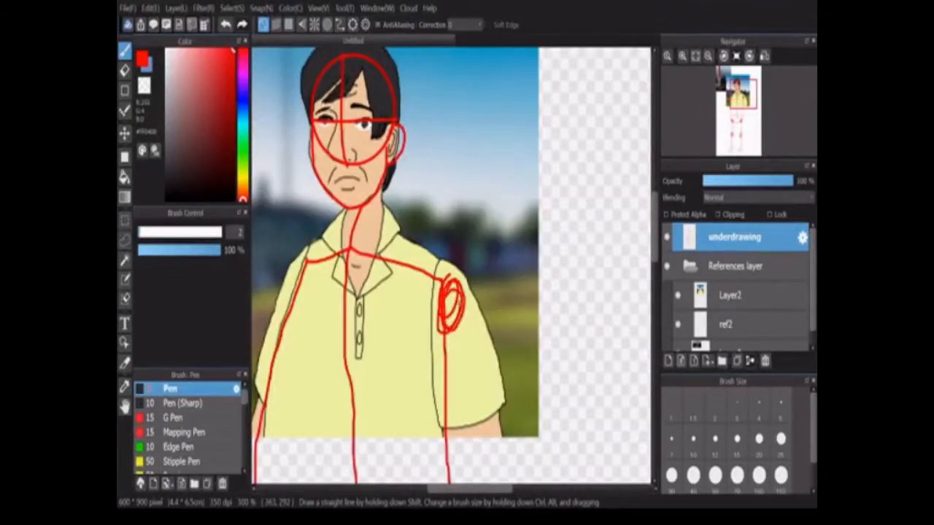
drag(660, 234, 660, 267)
drag(448, 106, 489, 295)
Try sketching the hand beside the right-hand hip joint, and undo both strokes.
drag(656, 281, 655, 312)
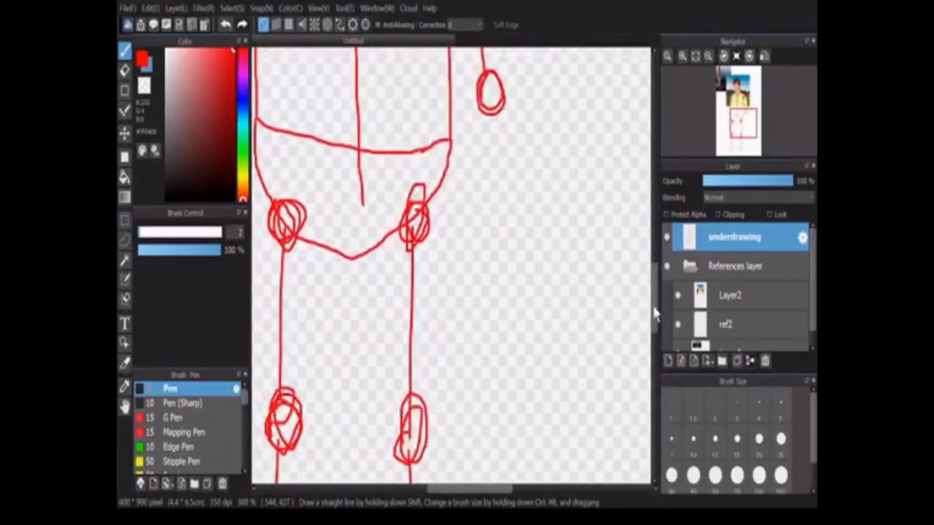
drag(481, 168, 474, 268)
drag(472, 269, 478, 265)
click(225, 25)
click(226, 25)
Draw the forearm down from the elbow circle and add a simple hand shape at its end.
drag(492, 115, 482, 233)
scroll(465, 292, down, 4)
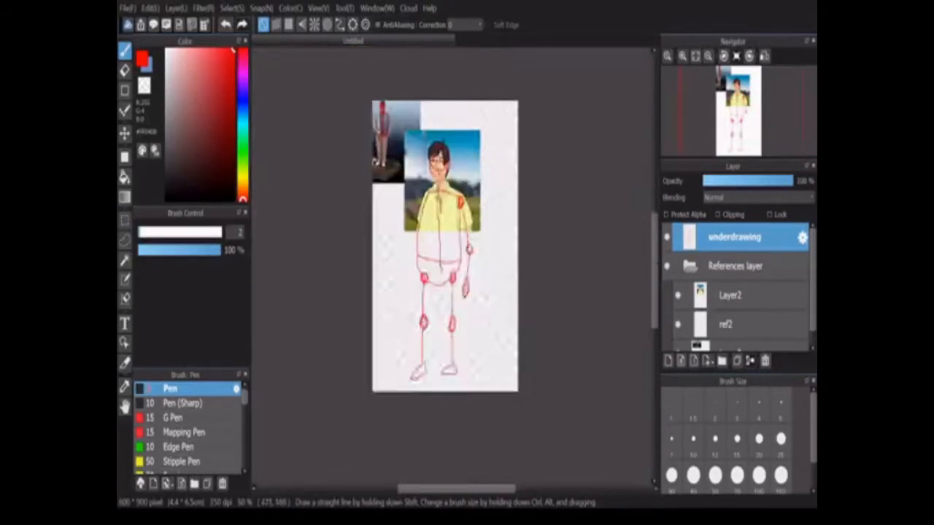
Sketch the left-hand arm with a shoulder circle, upper arm, elbow circle, forearm and simple hand shape.
scroll(438, 210, up, 1)
scroll(424, 261, down, 1)
scroll(423, 261, up, 4)
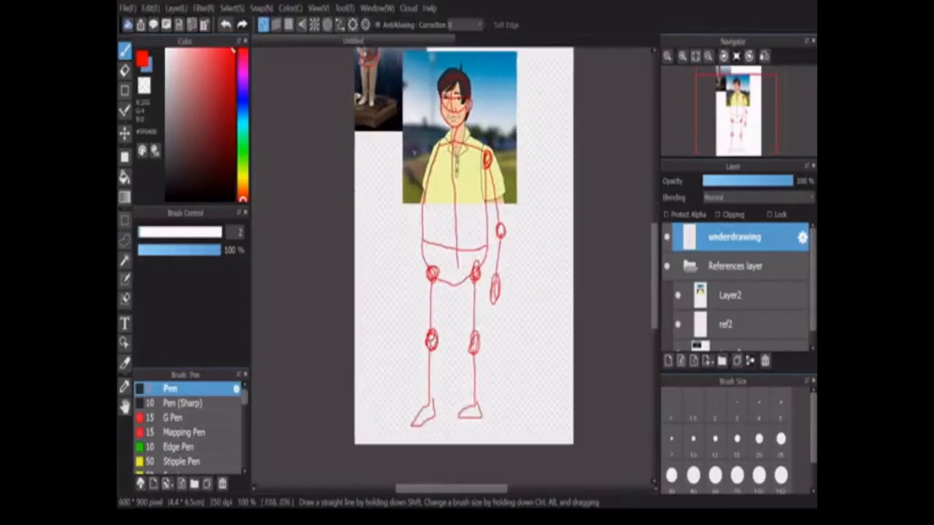
drag(467, 134, 464, 136)
drag(456, 157, 423, 271)
drag(420, 314, 413, 426)
mouse_move(411, 376)
mouse_down()
mouse_move(424, 438)
mouse_move(419, 423)
mouse_up()
Hide the References layer folder so only the red underdrawing is displayed.
scroll(416, 414, down, 1)
click(666, 266)
scroll(478, 219, down, 3)
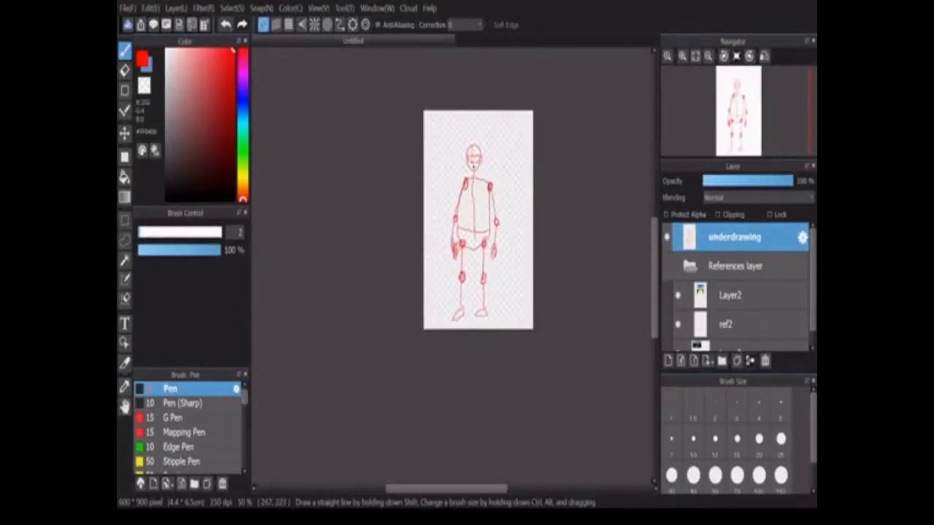
drag(654, 277, 655, 291)
scroll(467, 218, down, 1)
scroll(467, 218, up, 4)
scroll(466, 219, down, 1)
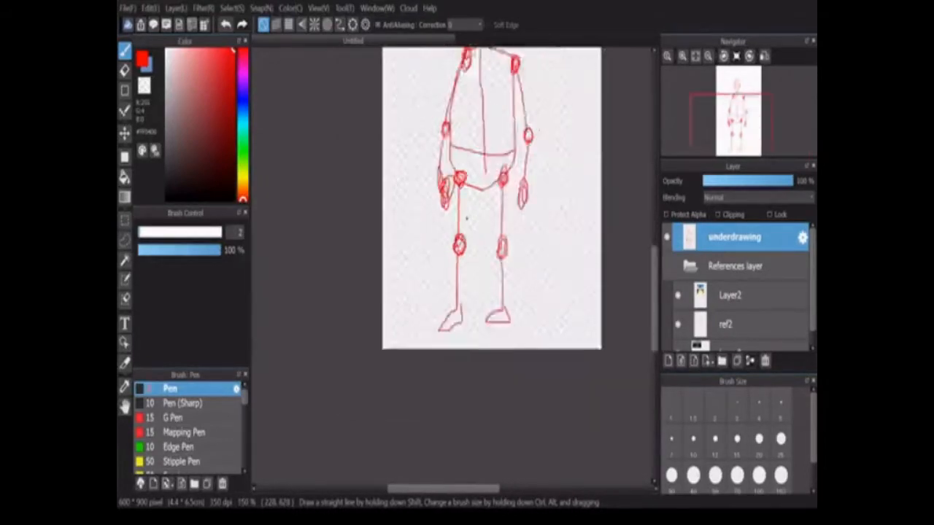
scroll(467, 218, up, 1)
Try outlining the left-hand thigh with one rounded stroke around the leg line and knee, and undo it.
click(126, 71)
scroll(460, 315, down, 1)
scroll(459, 315, up, 2)
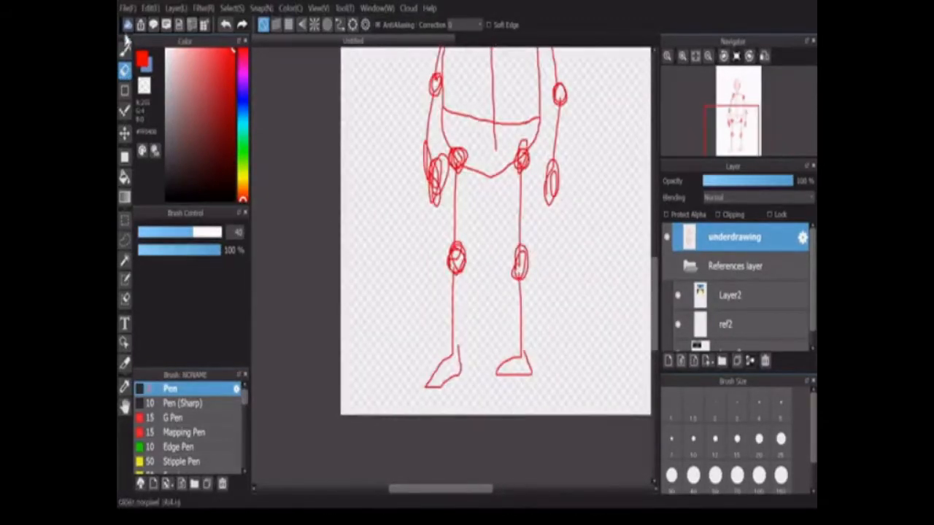
scroll(460, 315, down, 3)
key(b)
scroll(425, 178, up, 4)
mouse_move(425, 177)
mouse_down()
mouse_move(431, 391)
mouse_move(476, 180)
mouse_up()
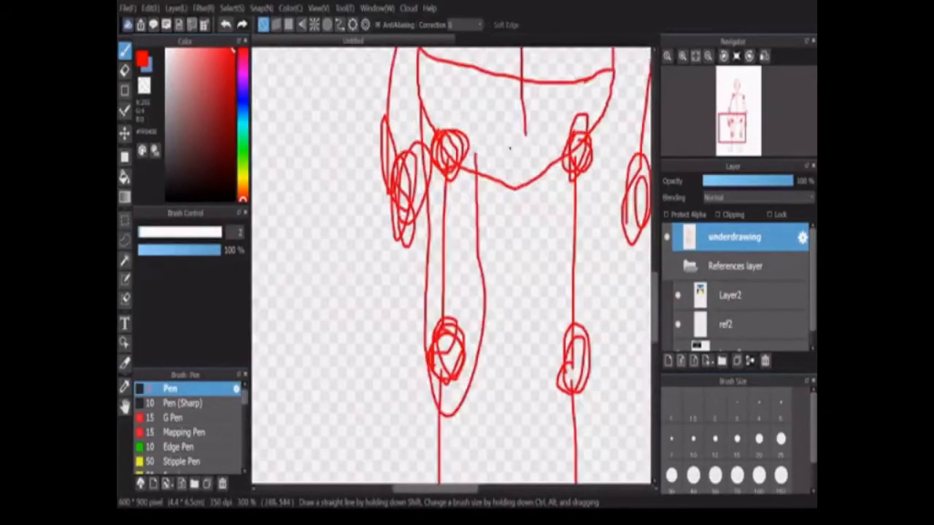
key(ctrl+z)
Outline the left-hand thigh from hip to knee, try a rounded outline on the other thigh, and undo that one.
mouse_move(420, 89)
mouse_down()
mouse_move(419, 227)
mouse_move(449, 398)
mouse_move(515, 193)
mouse_up()
scroll(515, 190, down, 4)
scroll(515, 190, up, 3)
mouse_move(521, 152)
mouse_down()
mouse_move(522, 318)
mouse_move(582, 124)
mouse_up()
scroll(582, 124, down, 3)
scroll(582, 124, up, 2)
scroll(583, 124, up, 1)
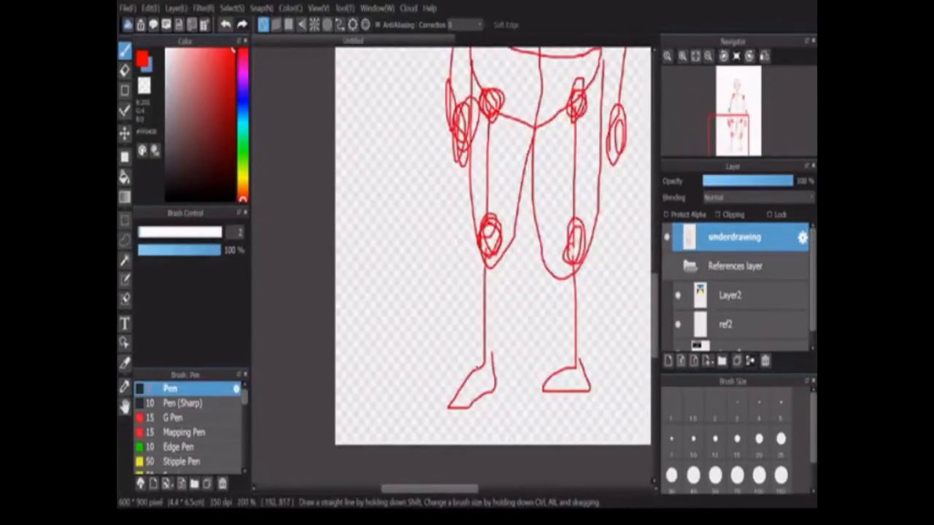
key(ctrl+z)
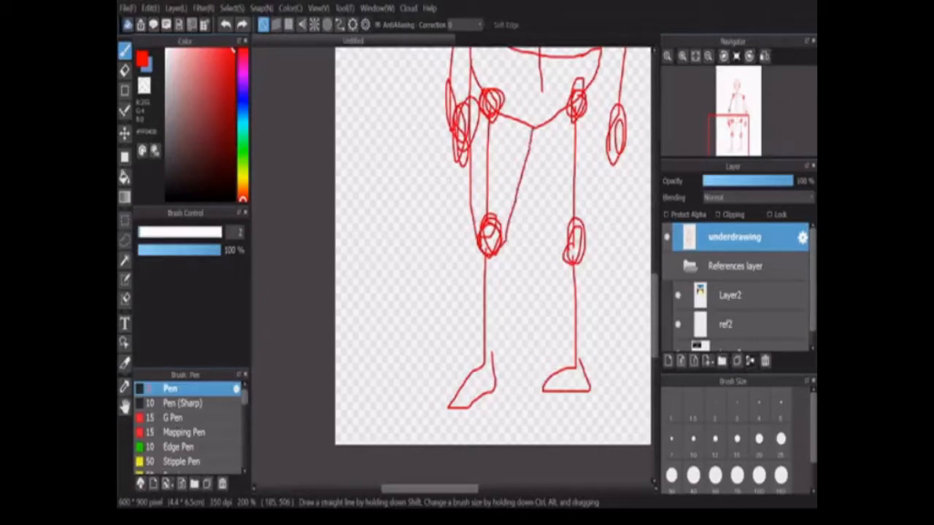
Outline the right-hand thigh tapering to the knee and draw the contours of both lower legs down to the feet.
scroll(569, 219, down, 3)
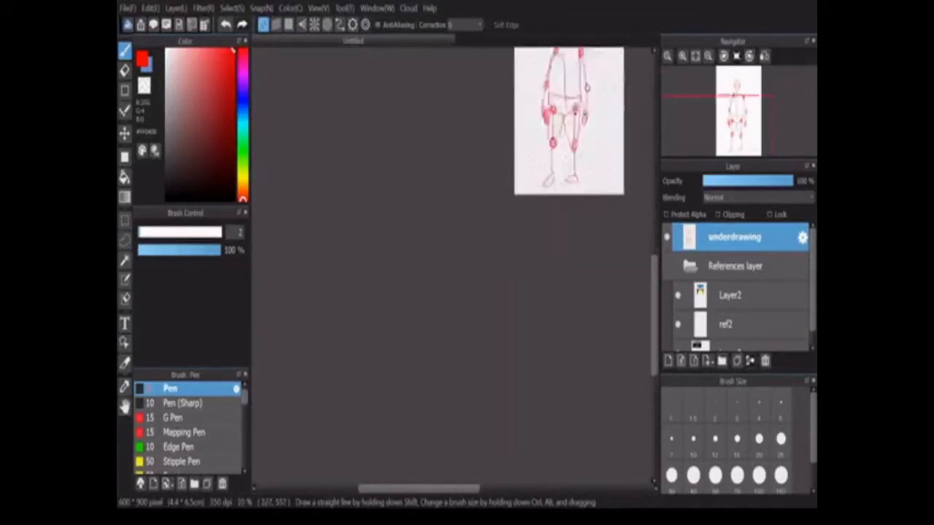
scroll(569, 218, up, 3)
mouse_move(569, 218)
mouse_down()
mouse_move(588, 374)
mouse_move(565, 369)
mouse_up()
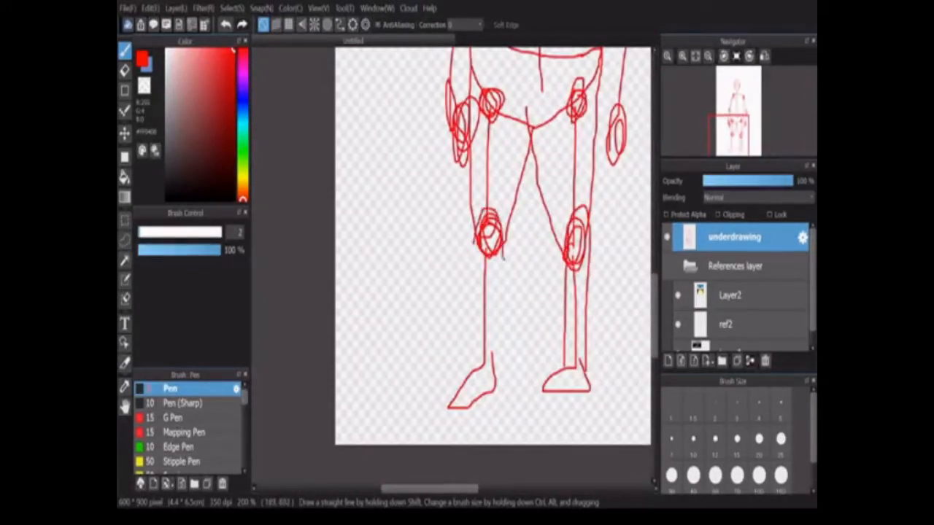
drag(502, 256, 496, 377)
Draw the sides of the neck and sloping shoulder contours out to both shoulder circles.
drag(658, 330, 656, 257)
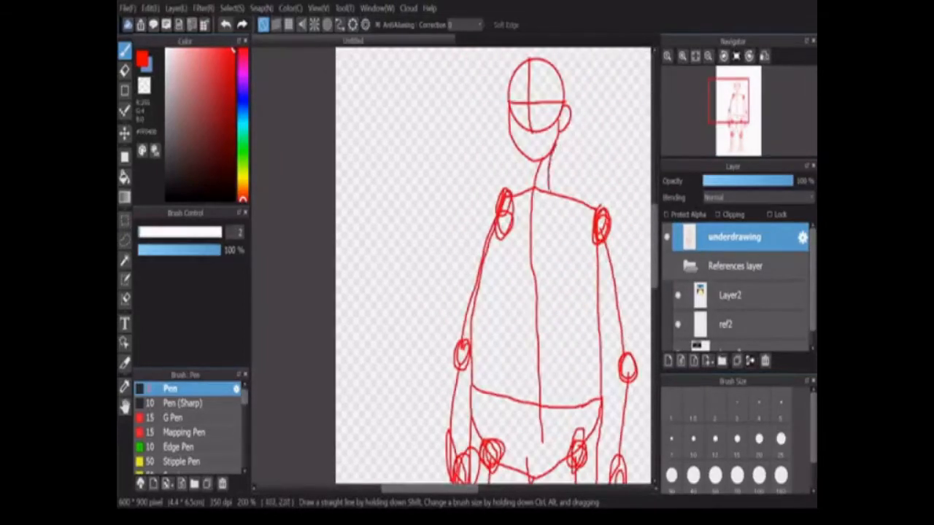
scroll(521, 194, down, 4)
scroll(521, 194, up, 5)
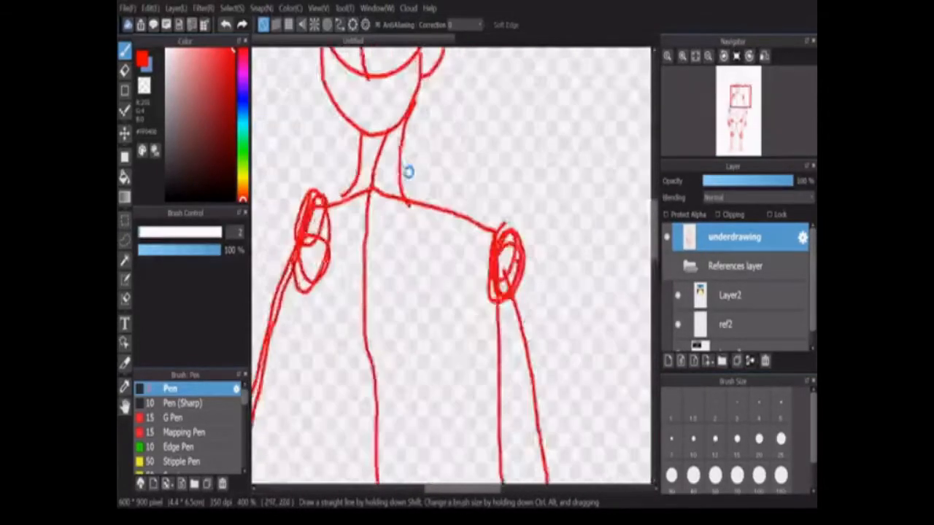
scroll(409, 171, up, 1)
mouse_move(395, 177)
mouse_down()
mouse_move(456, 212)
mouse_move(547, 253)
mouse_up()
scroll(544, 248, down, 1)
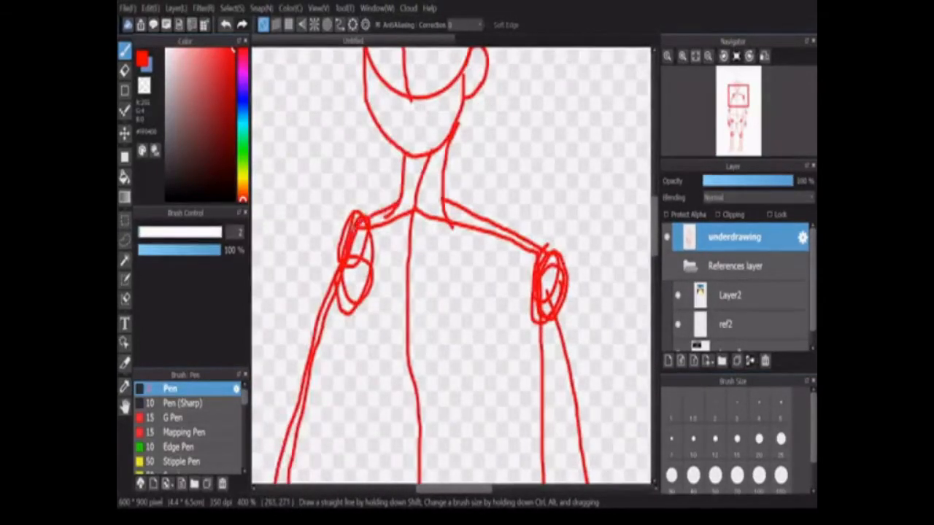
drag(354, 224, 352, 232)
Outline both sides of the right-hand upper arm between the shoulder and elbow circles.
scroll(352, 226, down, 3)
scroll(351, 226, up, 2)
mouse_move(655, 241)
mouse_down()
mouse_move(653, 281)
mouse_move(653, 272)
mouse_up()
drag(502, 55, 536, 194)
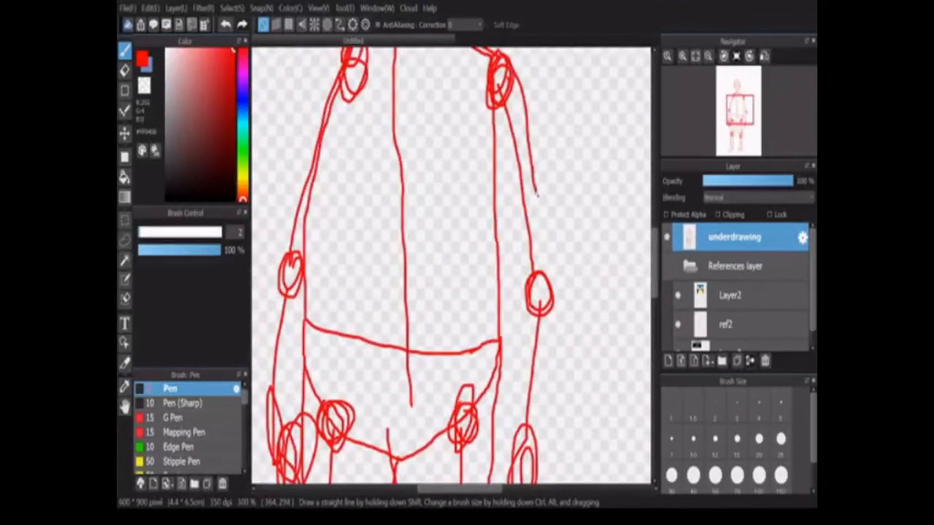
drag(515, 270, 490, 67)
Outline the left-hand upper arm and draw the outer contour of the right-hand forearm down to the hand.
scroll(350, 109, down, 3)
scroll(350, 109, up, 2)
mouse_move(350, 67)
mouse_down()
mouse_move(306, 177)
mouse_move(324, 193)
mouse_up()
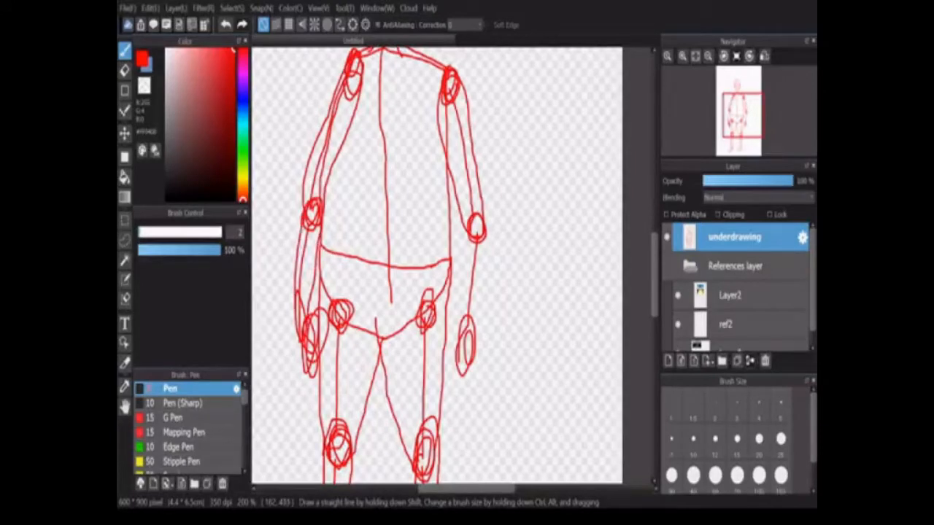
key(ctrl+z)
drag(483, 217, 473, 333)
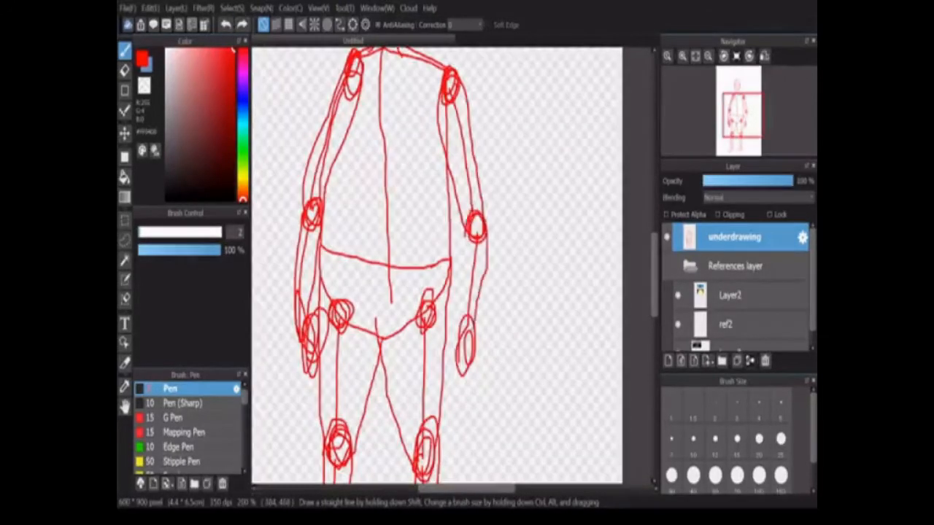
Lower the opacity of the underdrawing layer to 52%.
scroll(475, 349, down, 4)
scroll(475, 349, up, 1)
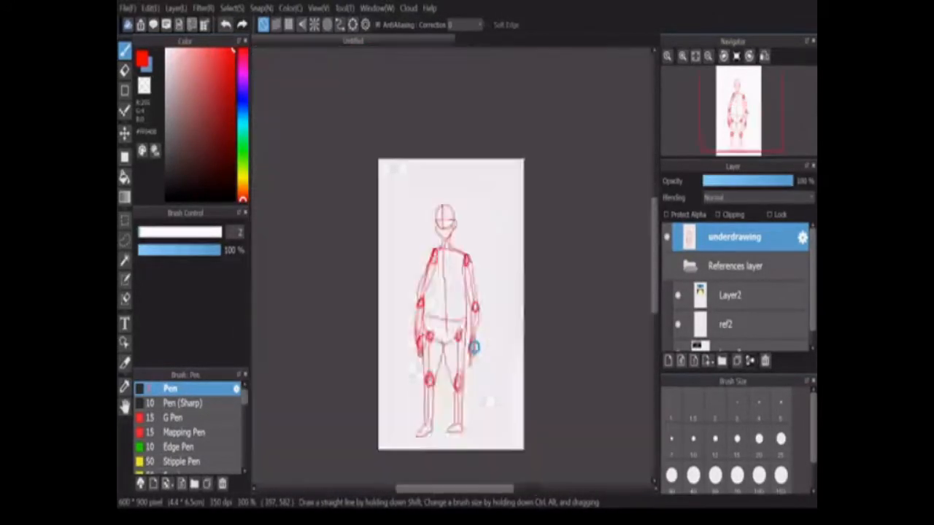
scroll(475, 348, down, 2)
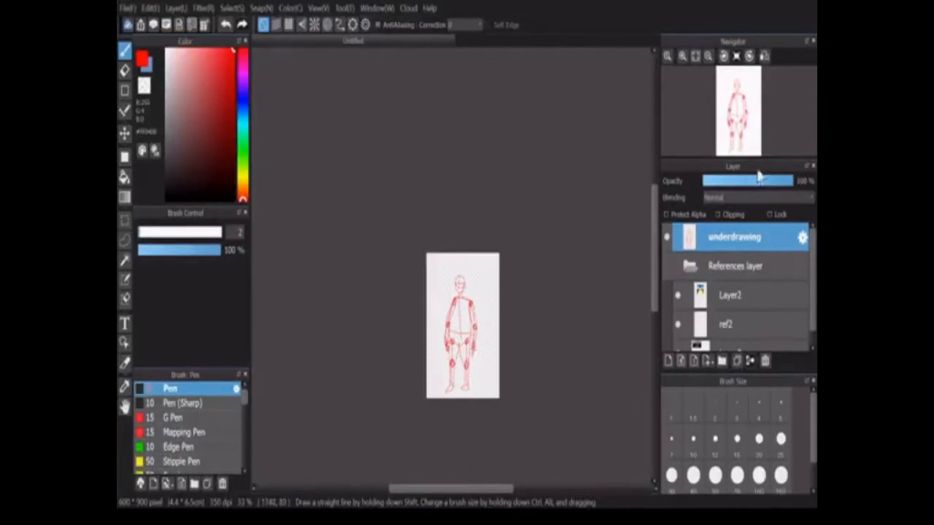
scroll(471, 270, up, 3)
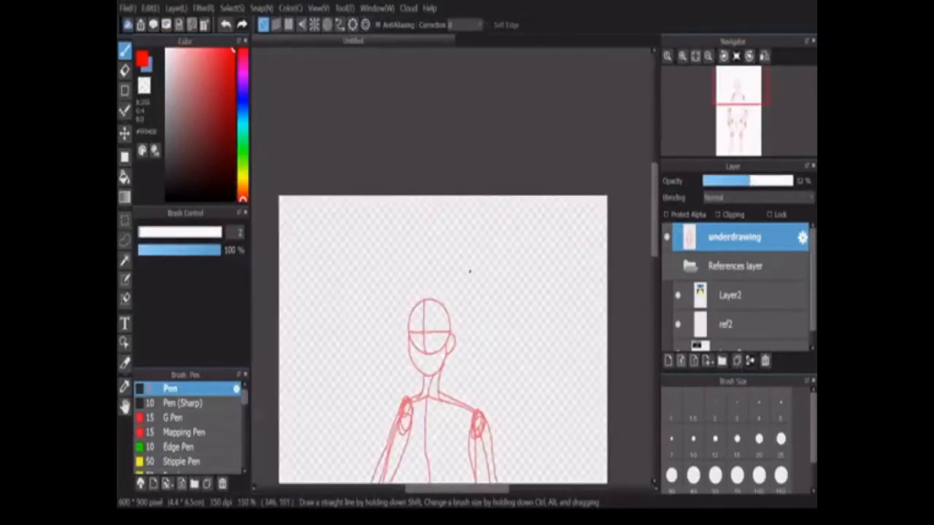
Add a new layer and a folder named head, move the layer into the folder and name it head outline.
click(667, 361)
click(723, 362)
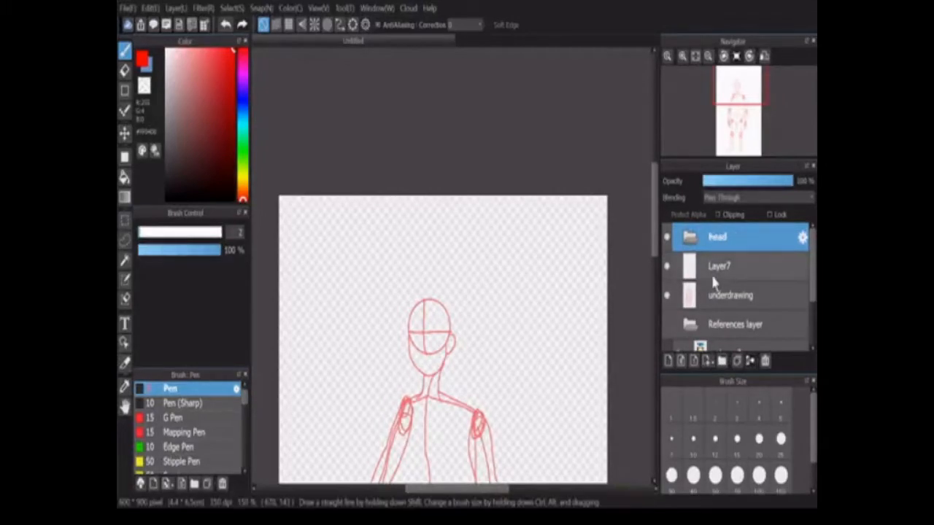
click(714, 276)
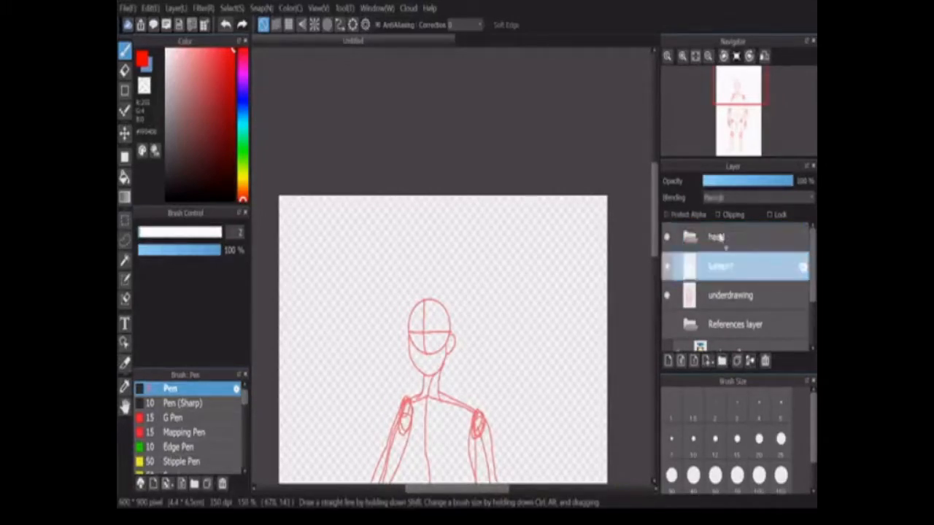
drag(716, 268, 720, 272)
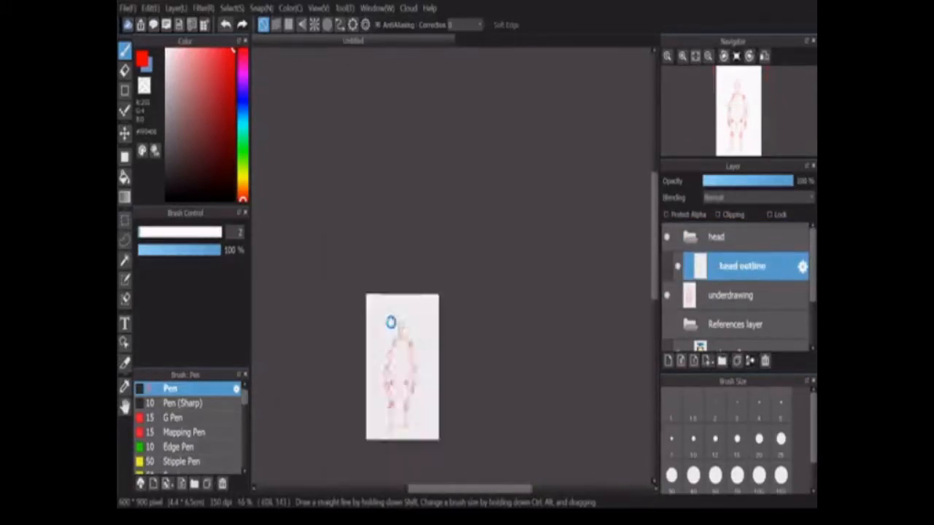
Set the colour to black and trace the head's outline around the cranium and jaw on the head outline layer.
scroll(654, 186, up, 8)
scroll(654, 195, up, 3)
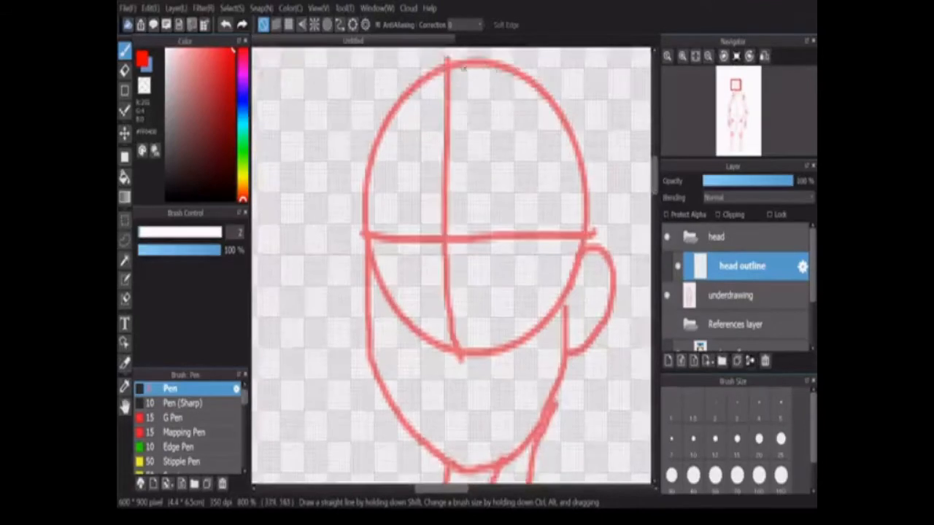
click(165, 198)
mouse_move(460, 64)
mouse_down()
mouse_move(417, 89)
mouse_move(371, 161)
mouse_move(367, 325)
mouse_move(401, 414)
mouse_move(448, 458)
mouse_move(500, 467)
mouse_move(540, 431)
mouse_move(574, 359)
mouse_move(591, 215)
mouse_move(584, 167)
mouse_move(559, 115)
mouse_move(496, 62)
mouse_move(458, 65)
mouse_up()
scroll(459, 64, down, 3)
scroll(438, 167, up, 3)
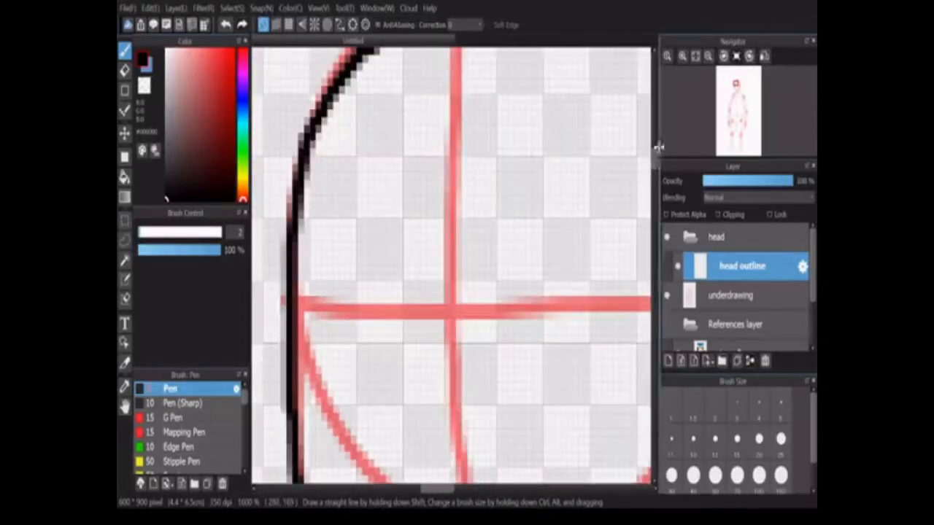
drag(655, 148, 655, 173)
scroll(372, 243, down, 3)
scroll(380, 168, up, 2)
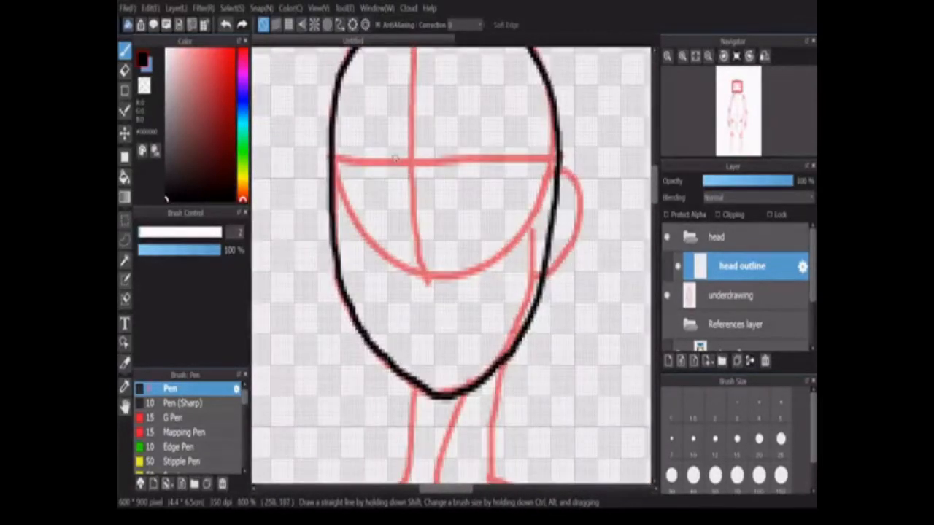
Try drawing the nose in black from the eye line, undo it, and check the face against the portrait reference.
mouse_move(394, 158)
mouse_down()
mouse_move(396, 225)
mouse_move(434, 299)
mouse_up()
scroll(377, 202, up, 1)
mouse_move(399, 165)
mouse_down()
mouse_move(361, 139)
mouse_move(328, 171)
mouse_move(364, 191)
mouse_move(370, 164)
mouse_up()
scroll(356, 167, up, 1)
scroll(606, 194, down, 2)
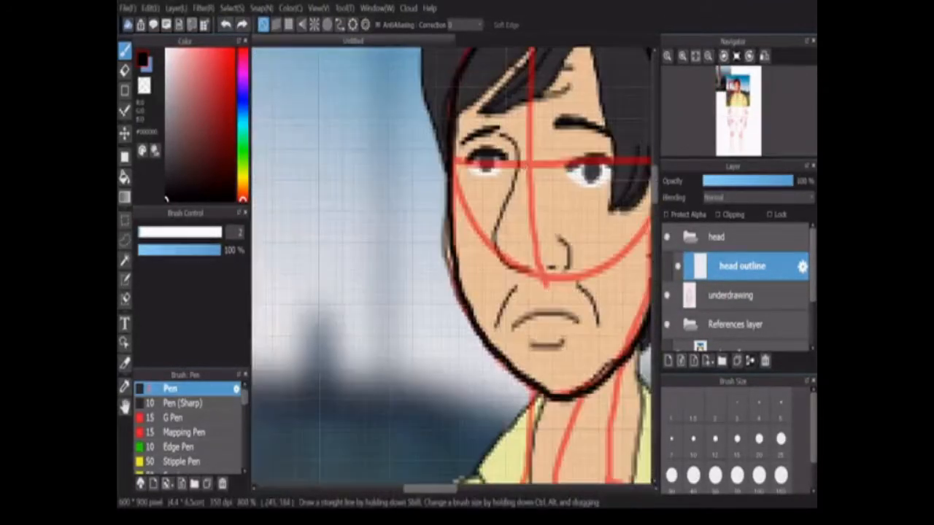
Sketch the eyes, nose, cheek folds and mouth in red on the underdrawing layer.
click(729, 299)
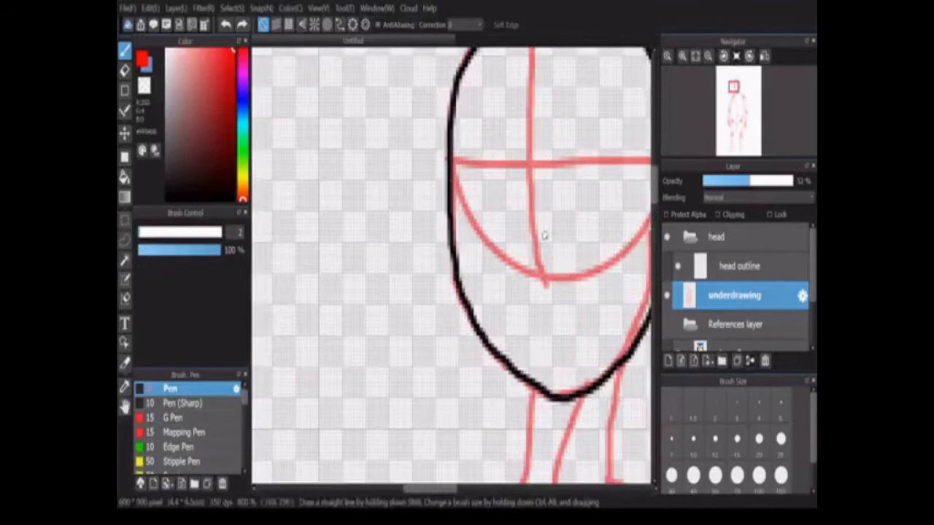
mouse_move(510, 155)
mouse_down()
mouse_move(497, 251)
mouse_move(561, 283)
mouse_up()
drag(458, 184, 499, 169)
drag(438, 491, 460, 490)
mouse_move(400, 167)
mouse_down()
mouse_move(440, 167)
mouse_move(421, 200)
mouse_up()
drag(356, 340, 404, 333)
drag(380, 355, 397, 352)
scroll(411, 218, up, 1)
Return to the head outline layer, undo a red nose stroke, switch to black and draw the nose with its nostril.
click(736, 267)
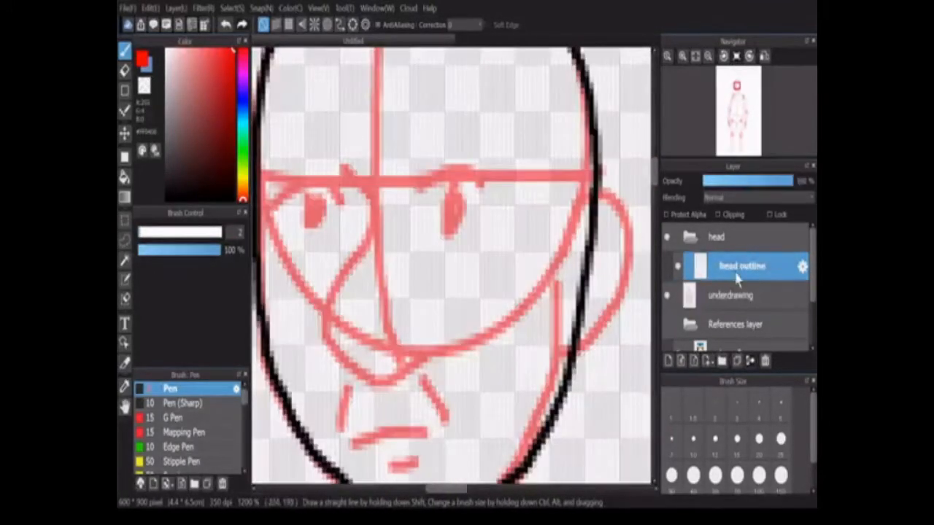
mouse_move(325, 161)
mouse_down()
mouse_move(353, 194)
mouse_move(328, 351)
mouse_move(422, 347)
mouse_move(443, 359)
mouse_up()
key(ctrl+z)
click(166, 199)
scroll(397, 153, up, 2)
scroll(446, 230, down, 3)
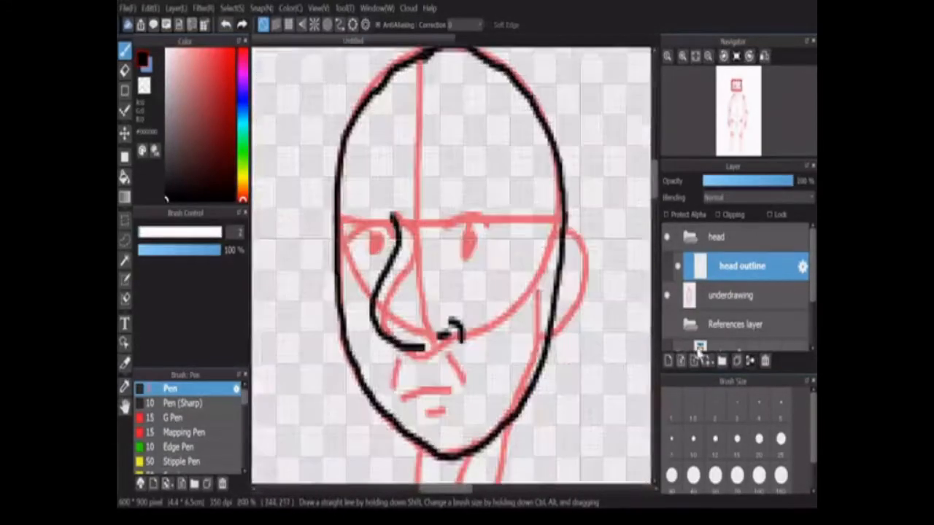
Show the References layer folder again and undo the black nose strokes.
click(697, 348)
click(667, 324)
scroll(477, 288, down, 2)
click(225, 26)
click(226, 25)
click(225, 26)
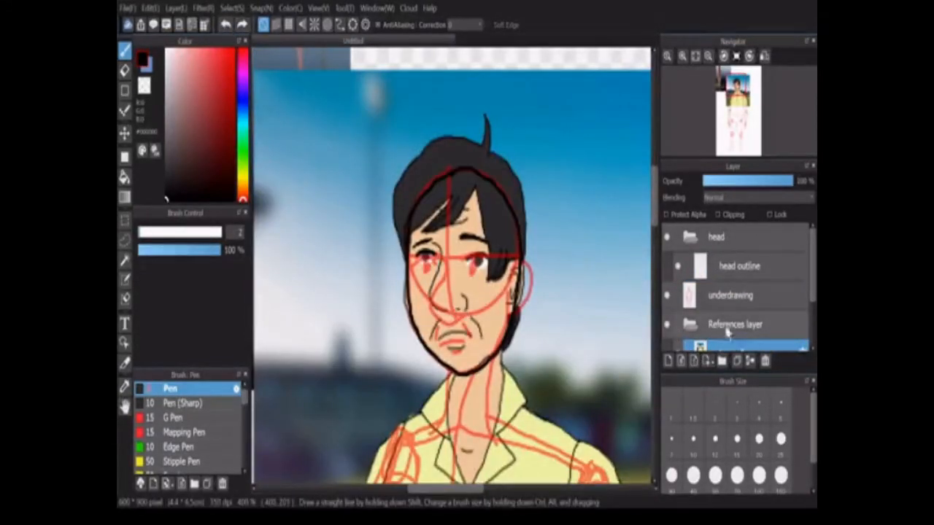
Move Layer2 out of its folder to the top of the layer stack and place the portrait in the canvas's upper-right corner.
drag(681, 349, 714, 228)
scroll(446, 224, down, 5)
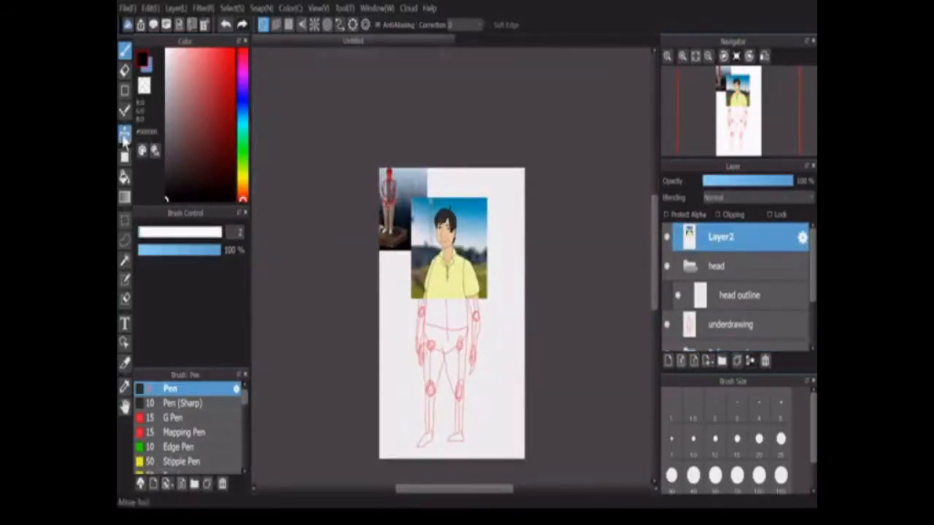
click(125, 135)
drag(409, 240, 468, 201)
scroll(442, 217, up, 2)
scroll(436, 232, down, 1)
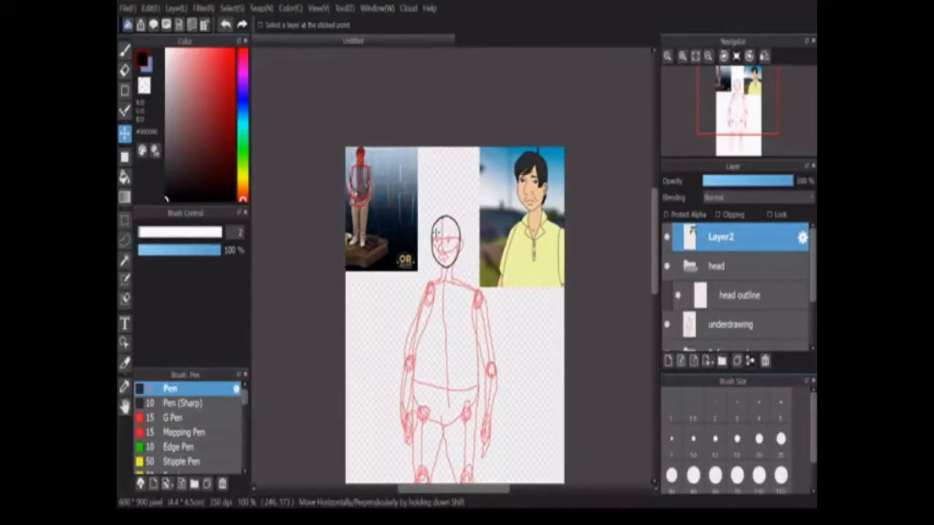
Draw the nose with its nostril and both upper eyelids with the black pen on the head outline layer.
scroll(436, 233, up, 3)
click(706, 303)
click(125, 50)
scroll(582, 225, down, 3)
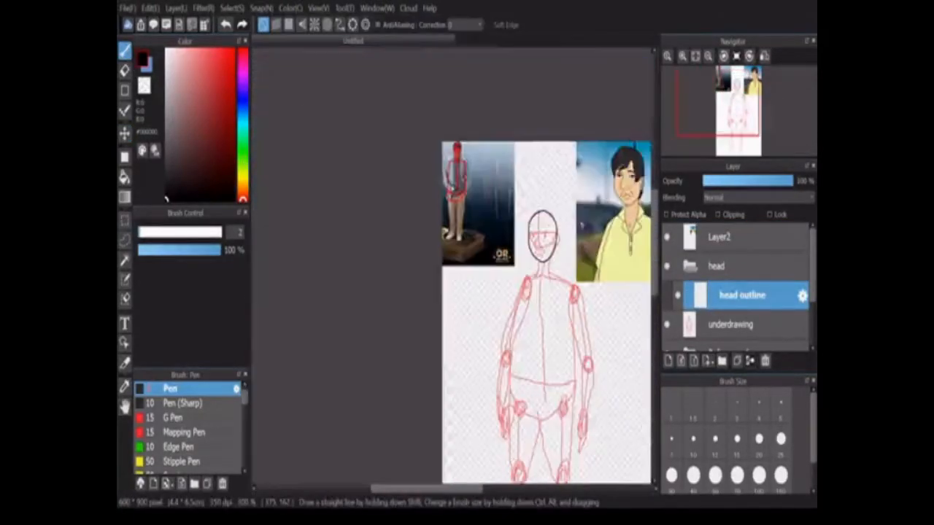
scroll(582, 226, up, 5)
scroll(582, 225, down, 4)
scroll(515, 237, down, 4)
scroll(517, 234, up, 9)
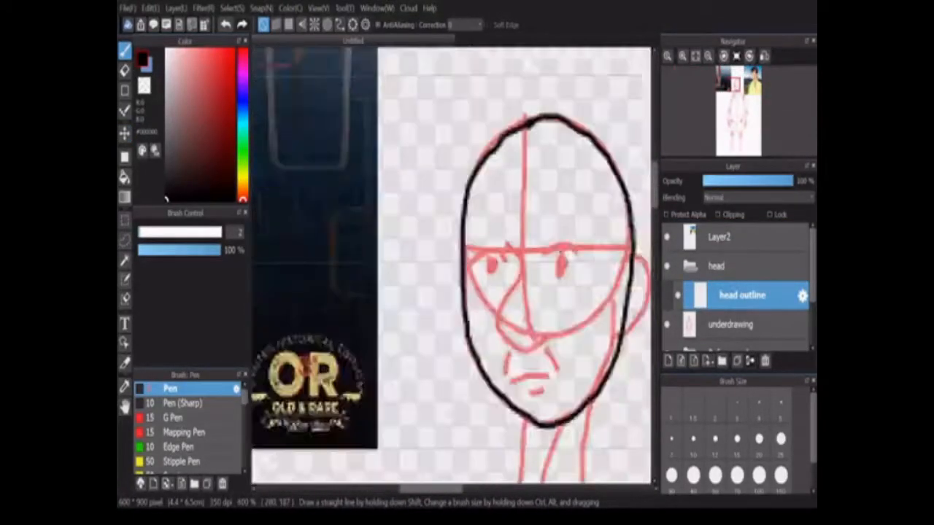
mouse_move(483, 237)
mouse_down()
mouse_move(472, 318)
mouse_move(507, 360)
mouse_up()
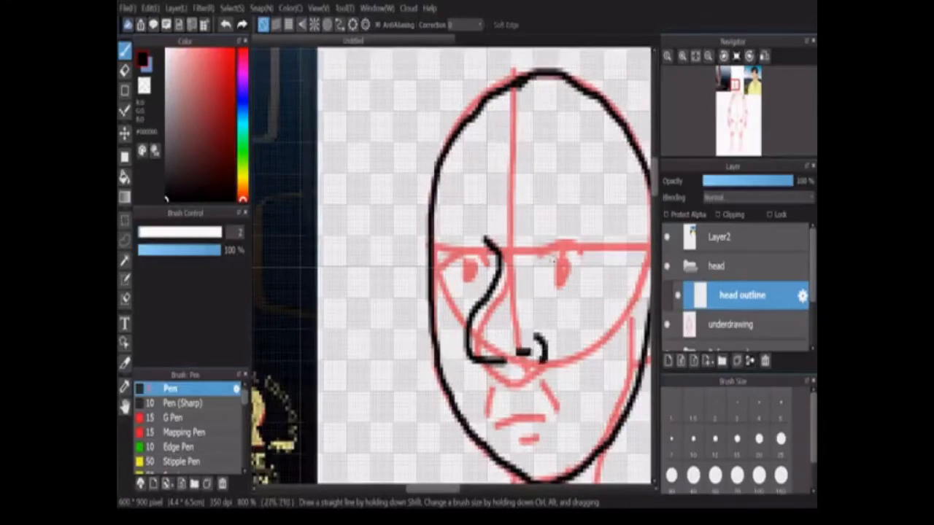
mouse_move(541, 258)
mouse_down()
mouse_move(584, 252)
mouse_move(592, 268)
mouse_up()
drag(491, 253, 437, 269)
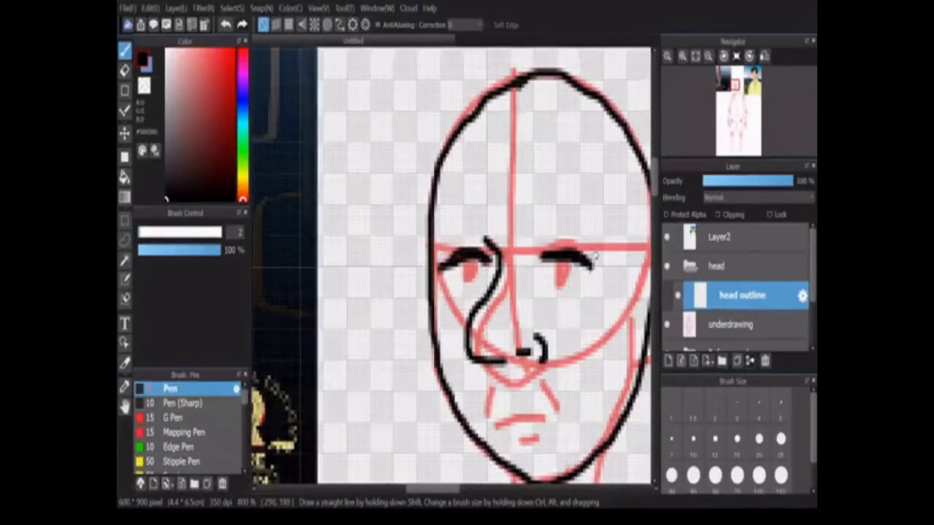
Draw a solid black pupil under each upper eyelid on the head outline layer.
scroll(560, 266, down, 6)
scroll(560, 265, up, 9)
mouse_move(515, 252)
mouse_down()
mouse_move(555, 285)
mouse_move(553, 302)
mouse_up()
scroll(552, 299, down, 3)
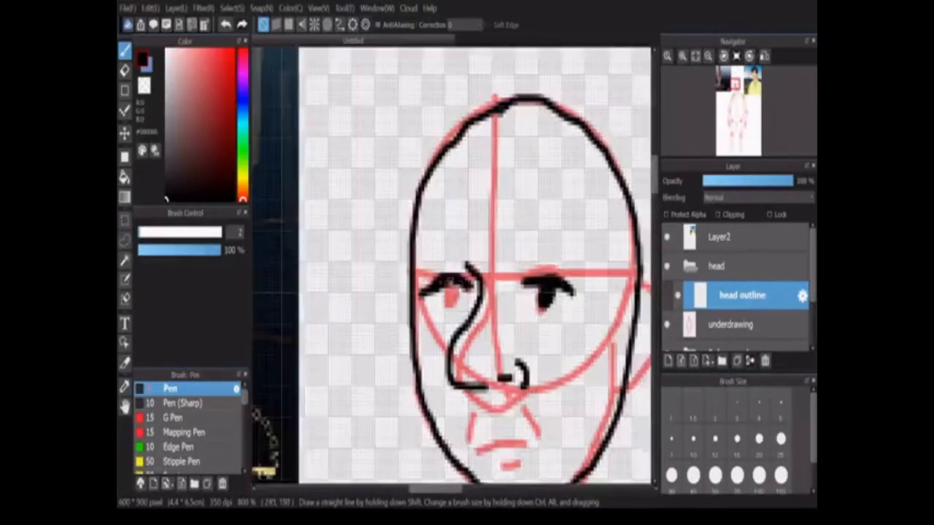
scroll(417, 307, up, 3)
drag(430, 350, 416, 302)
scroll(417, 302, down, 3)
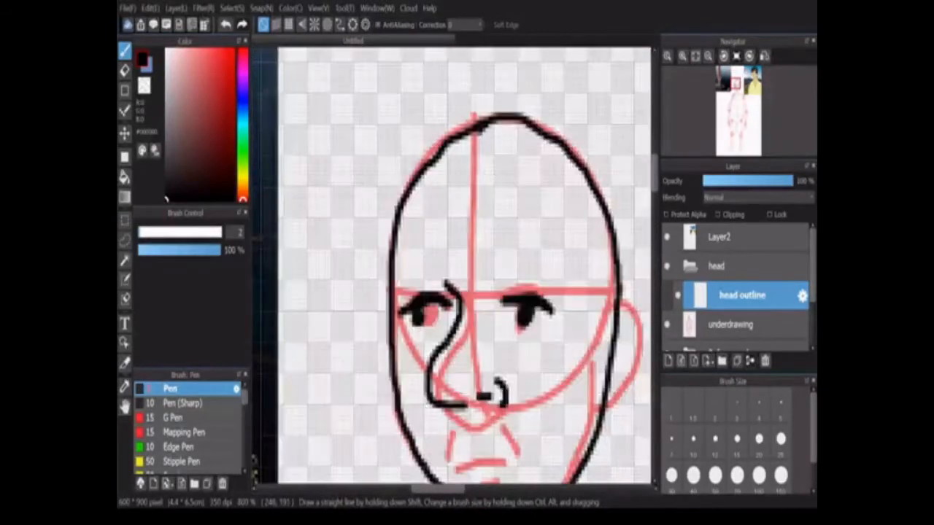
Hide the underdrawing to examine the inked face on its own and show the underdrawing again.
click(669, 324)
scroll(502, 313, down, 6)
scroll(501, 313, up, 5)
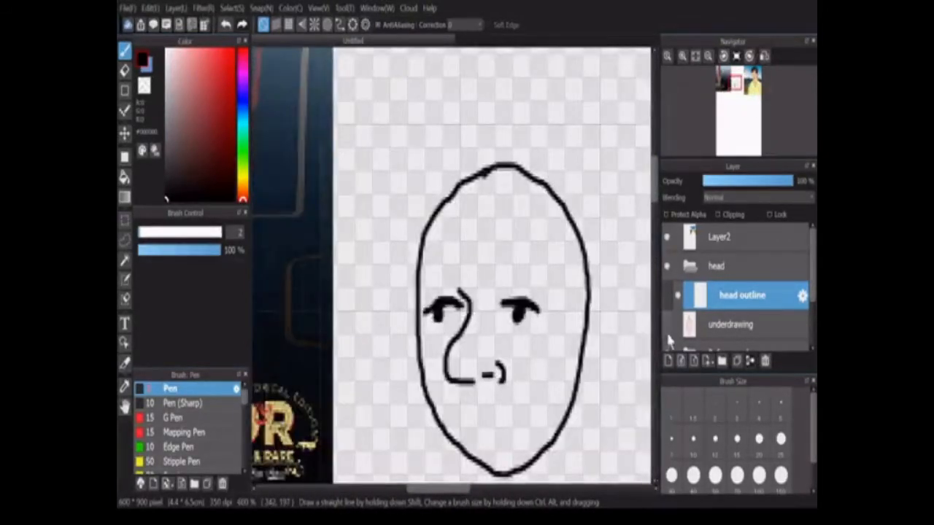
click(668, 332)
Draw the two creases beside the mouth and the downturned lips in black over the red guides.
scroll(654, 321, down, 3)
scroll(478, 278, down, 4)
scroll(478, 277, up, 4)
scroll(503, 329, up, 2)
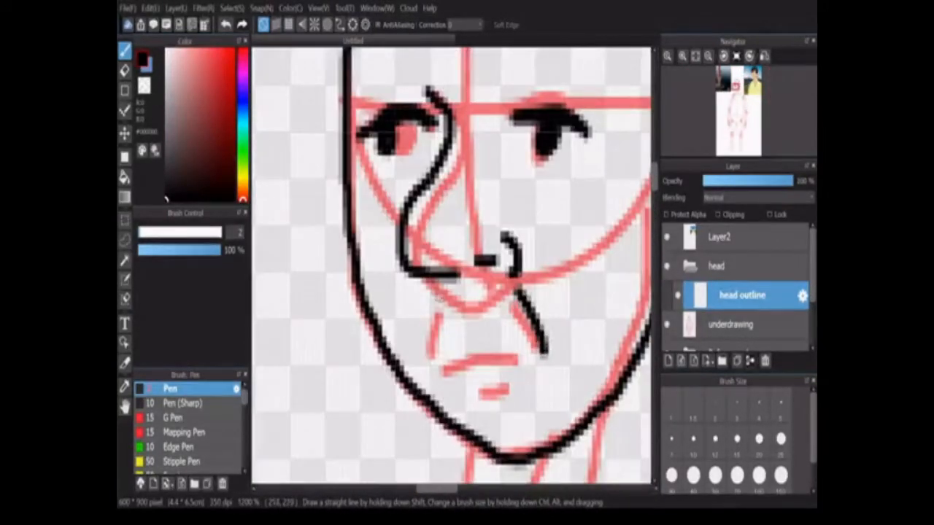
scroll(514, 376, down, 4)
scroll(514, 376, up, 3)
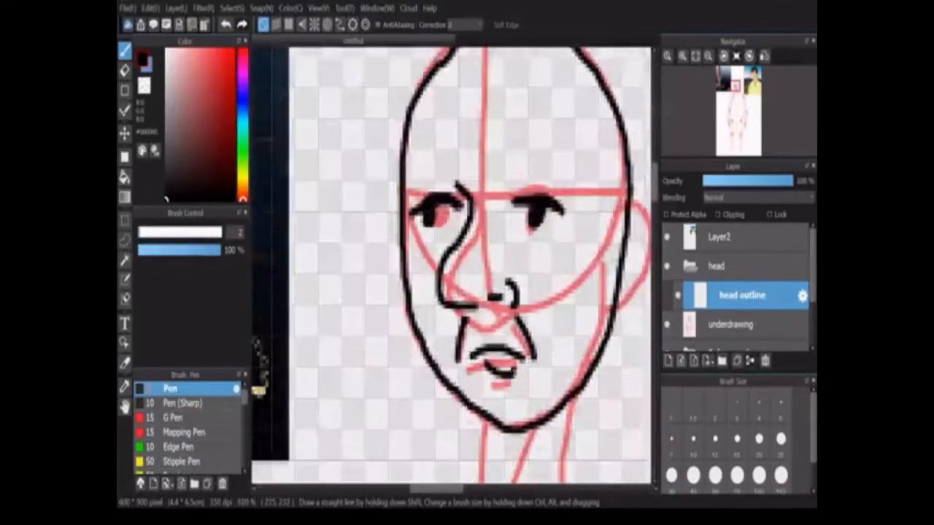
Draw a thick, arched black eyebrow above each eye.
scroll(506, 164, down, 7)
scroll(528, 137, up, 6)
scroll(446, 240, down, 4)
scroll(419, 269, up, 4)
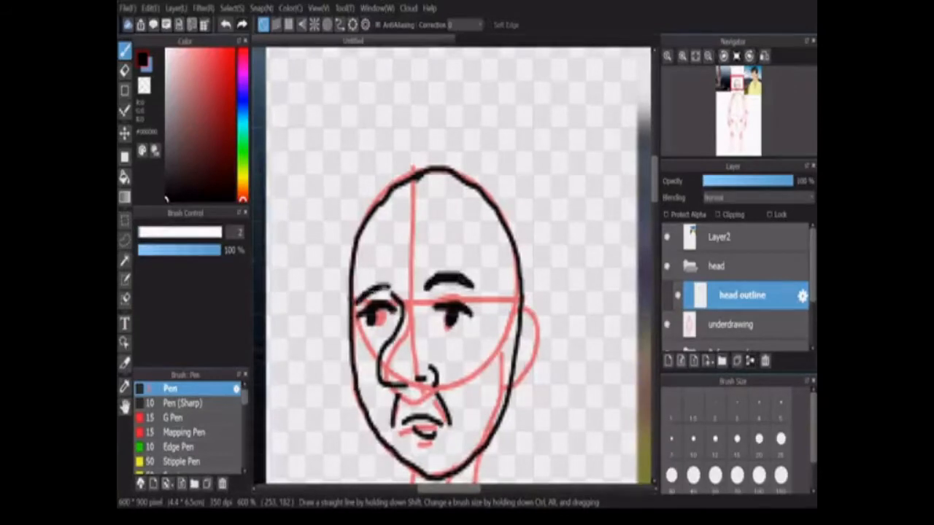
scroll(385, 291, down, 3)
scroll(380, 291, up, 4)
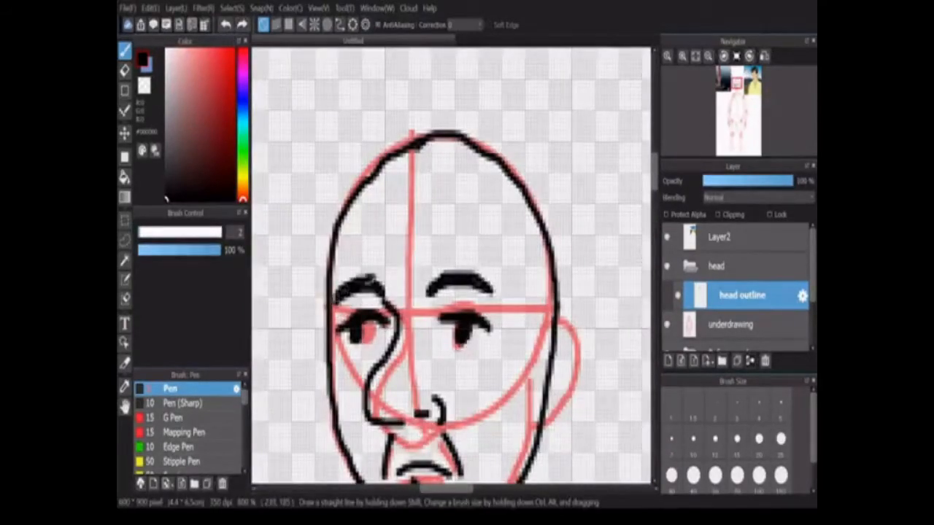
drag(371, 279, 377, 287)
scroll(376, 288, down, 3)
Draw two short horizontal wrinkle lines on the forehead above the eyebrow on the nose side.
scroll(376, 288, up, 3)
drag(373, 224, 415, 225)
drag(375, 260, 413, 248)
Smooth the bump at the top of the inked head outline with the eraser at size 2.
key(e)
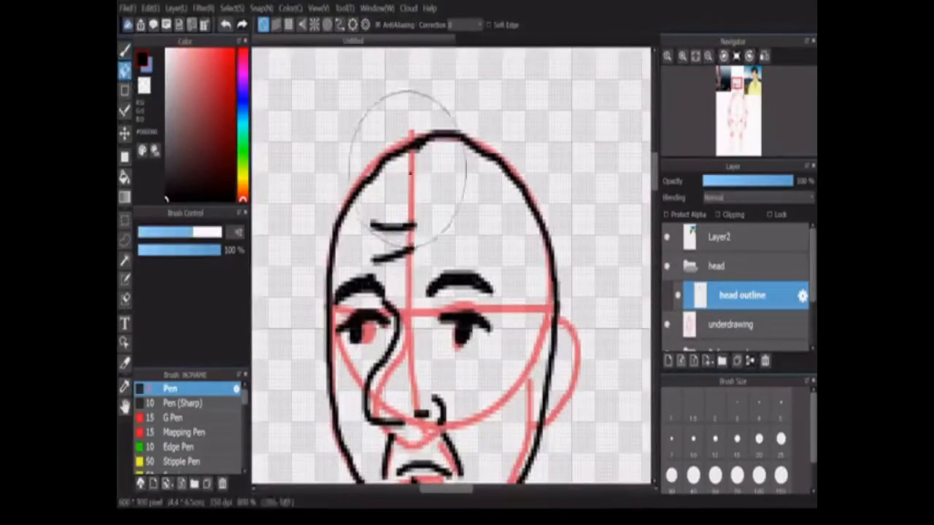
click(715, 407)
scroll(431, 138, down, 1)
scroll(431, 136, up, 3)
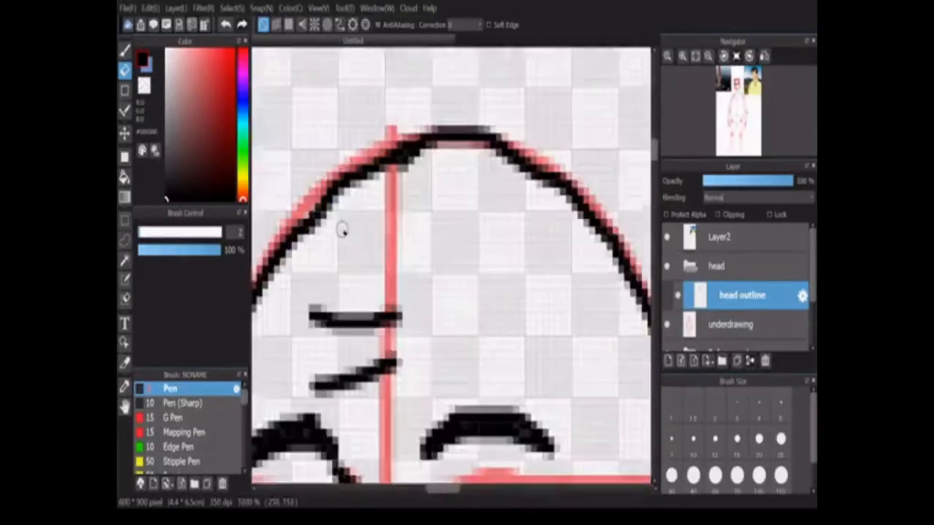
scroll(341, 230, down, 3)
scroll(344, 231, up, 3)
scroll(429, 360, down, 8)
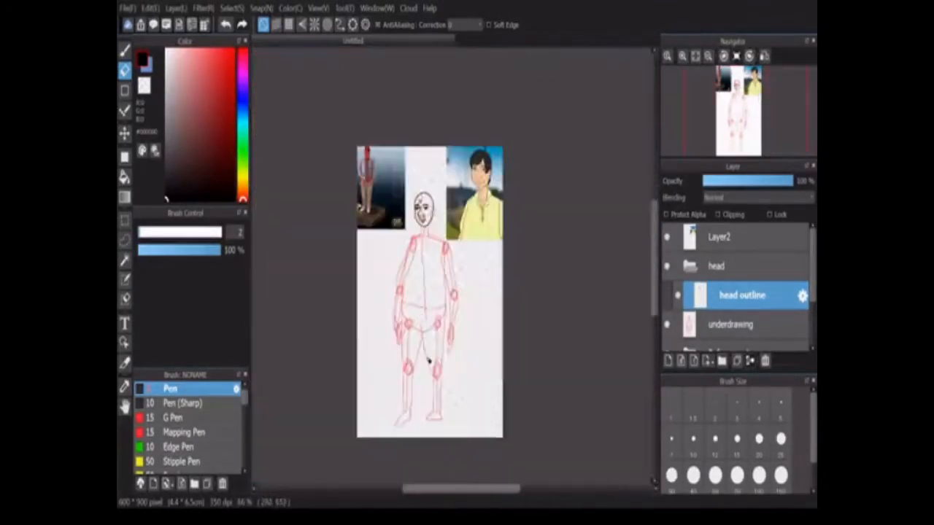
scroll(429, 257, up, 8)
Collapse the head folder, add a layer named ear outline above it and place it in a new folder named ear.
click(692, 268)
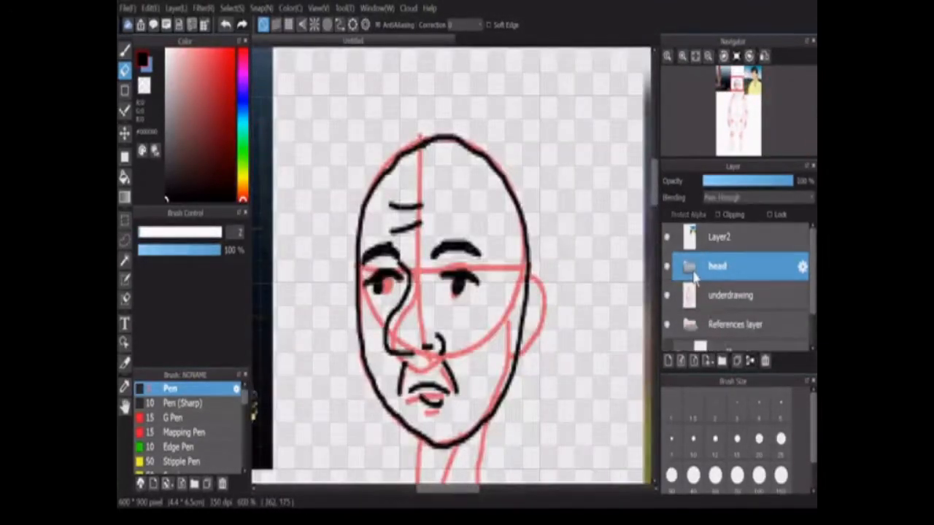
click(669, 361)
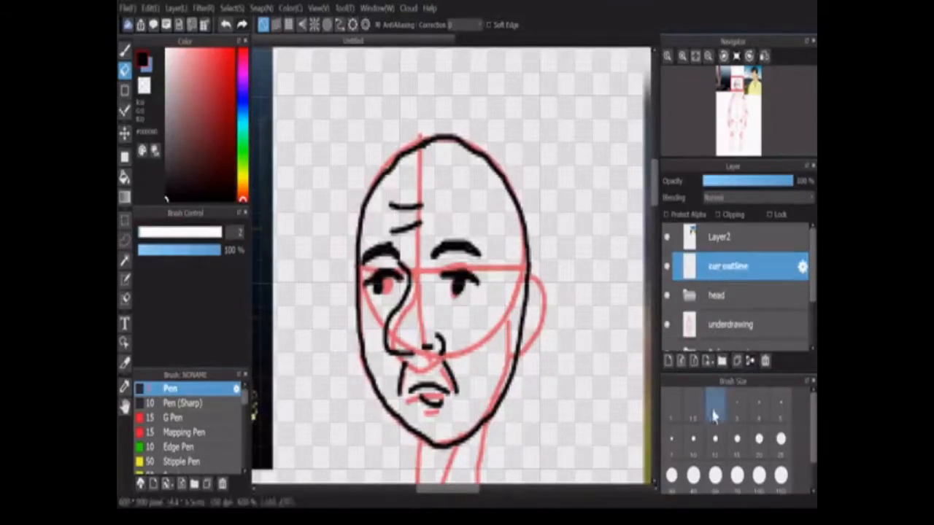
click(722, 360)
drag(736, 295, 734, 267)
click(734, 267)
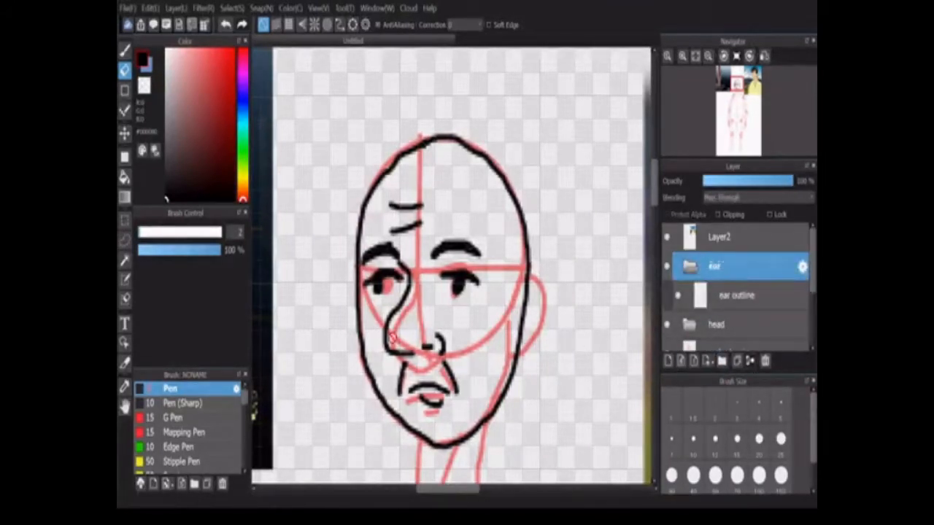
Draw the ear's outer contour with the black pen on the ear outline layer.
key(b)
scroll(521, 302, up, 3)
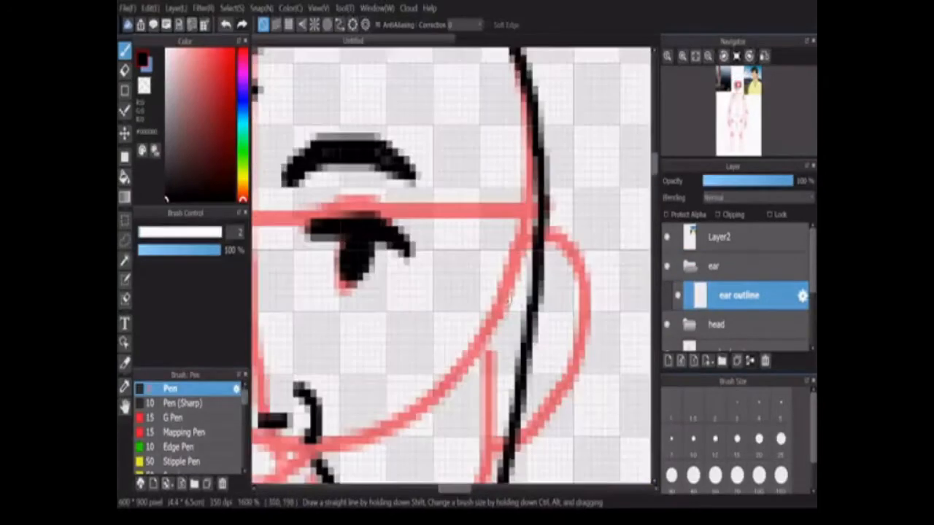
scroll(521, 301, down, 3)
scroll(511, 298, up, 1)
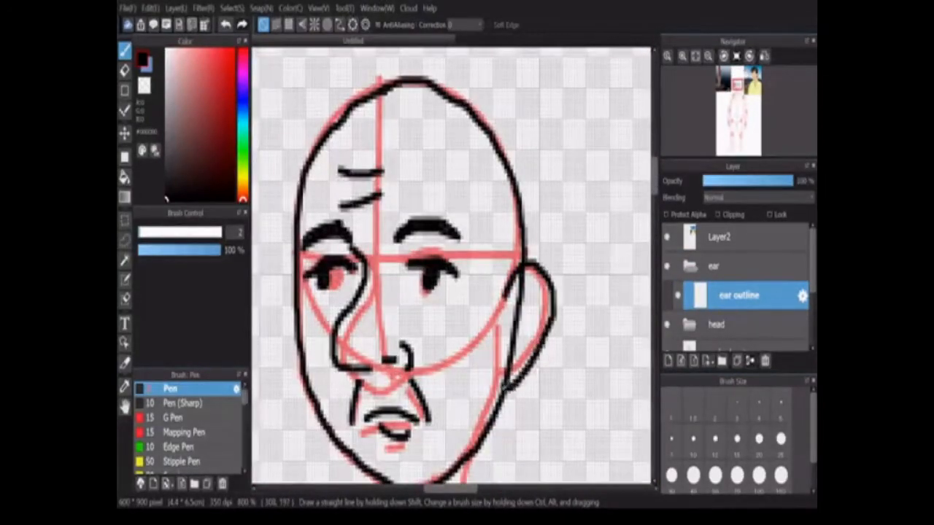
scroll(511, 297, up, 2)
Redraw the ear's outer contour slightly larger and add its inner folds, using the portrait's ear as reference.
scroll(510, 298, down, 4)
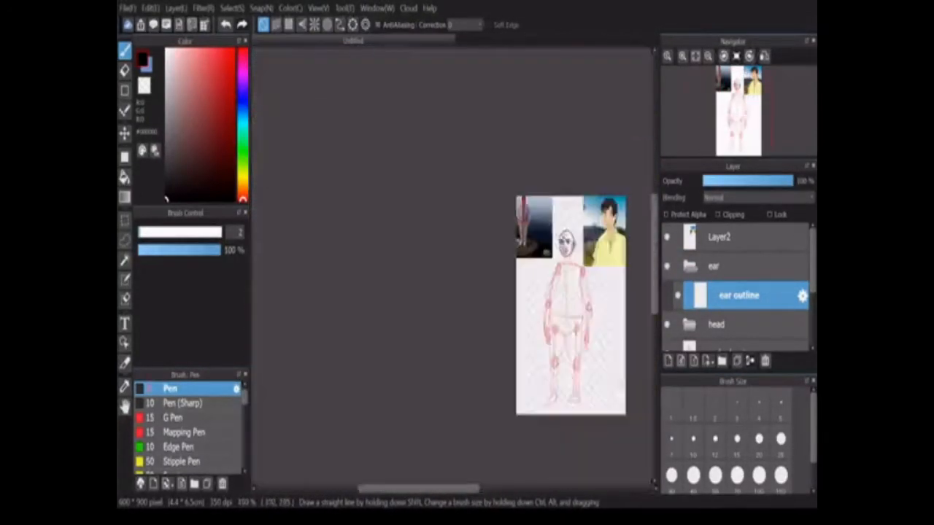
scroll(571, 243, up, 4)
scroll(457, 340, down, 1)
drag(438, 491, 484, 491)
drag(659, 223, 658, 197)
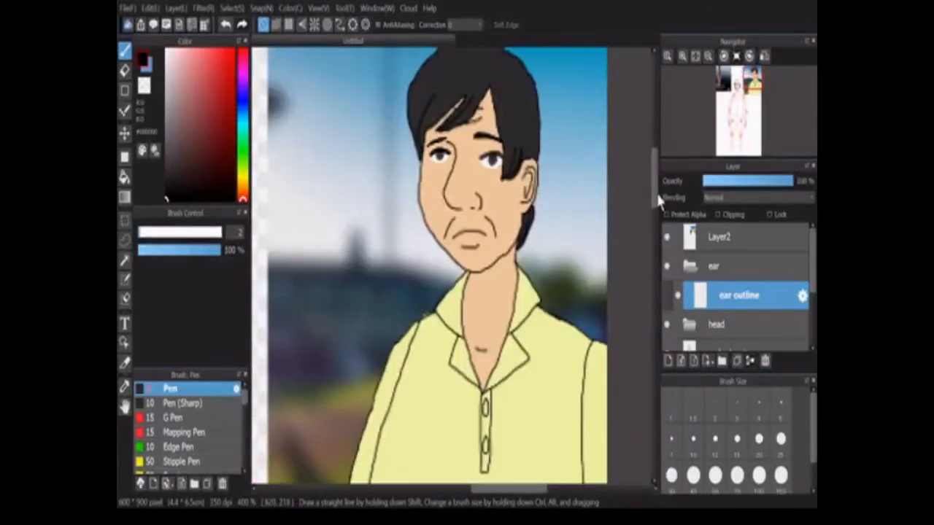
drag(499, 491, 458, 490)
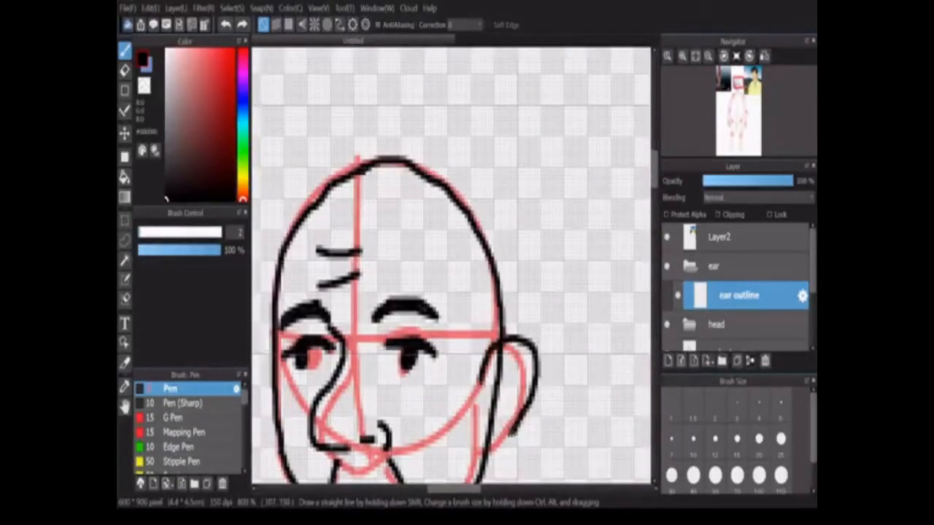
scroll(490, 398, up, 2)
scroll(490, 398, down, 3)
key(ctrl+z)
mouse_move(461, 222)
mouse_down()
mouse_move(557, 201)
mouse_move(535, 340)
mouse_move(466, 389)
mouse_up()
drag(522, 182, 511, 255)
drag(503, 219, 496, 255)
scroll(484, 334, down, 4)
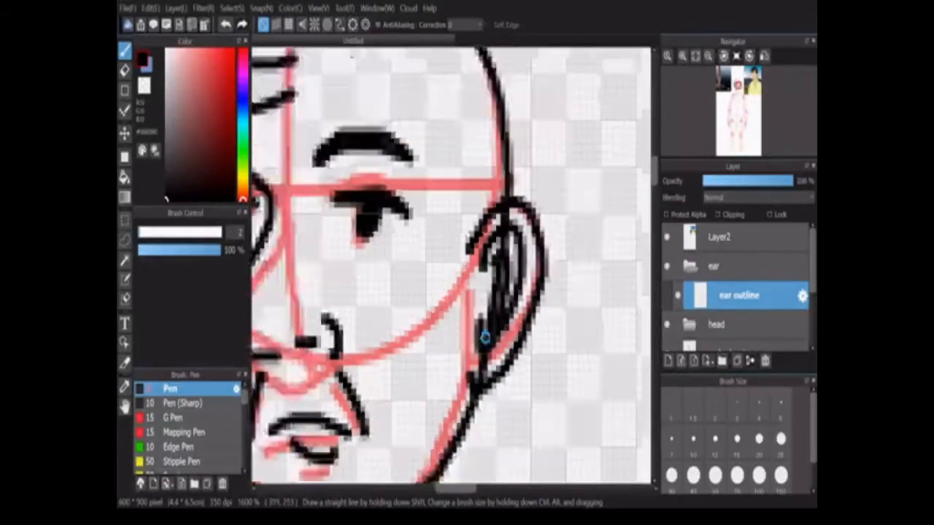
scroll(472, 328, up, 4)
Add a layer named ear color below the ear outline layer and set the pen to bright red at size 7.
click(668, 360)
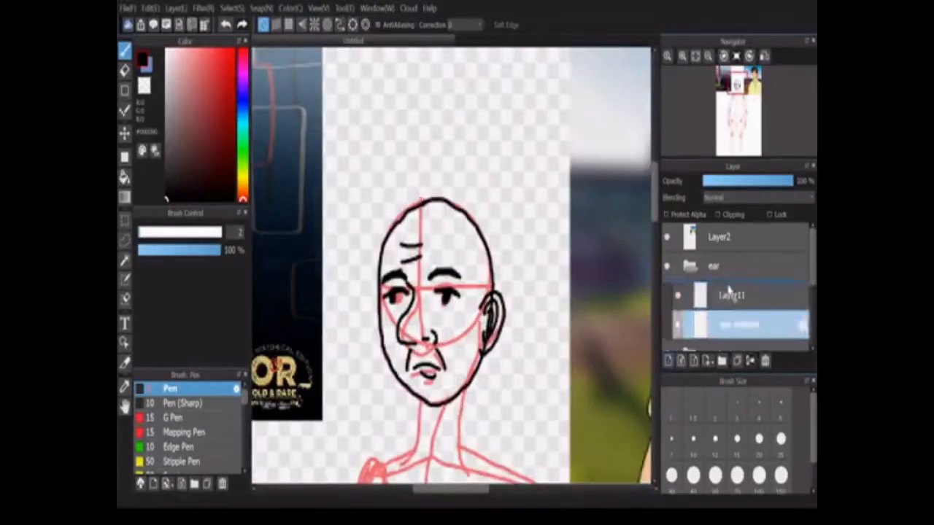
drag(737, 295, 743, 343)
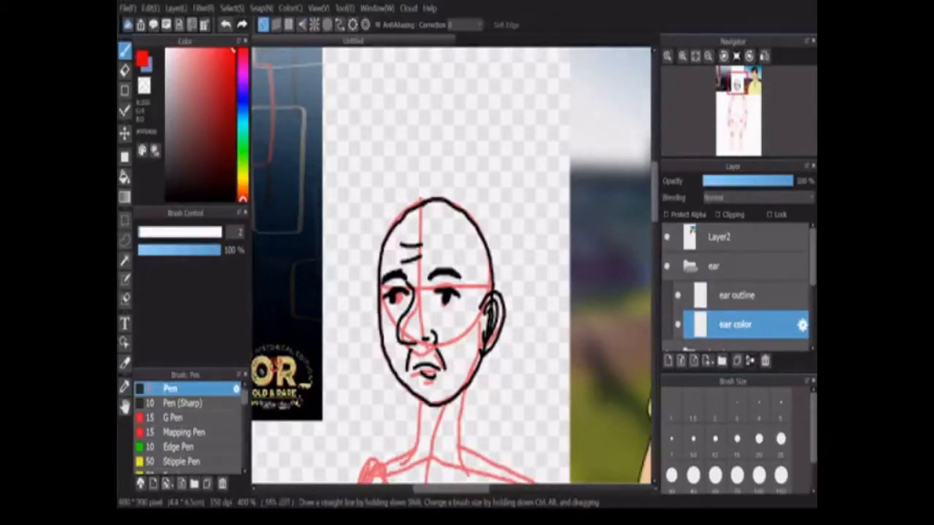
scroll(492, 332, down, 2)
scroll(493, 332, up, 3)
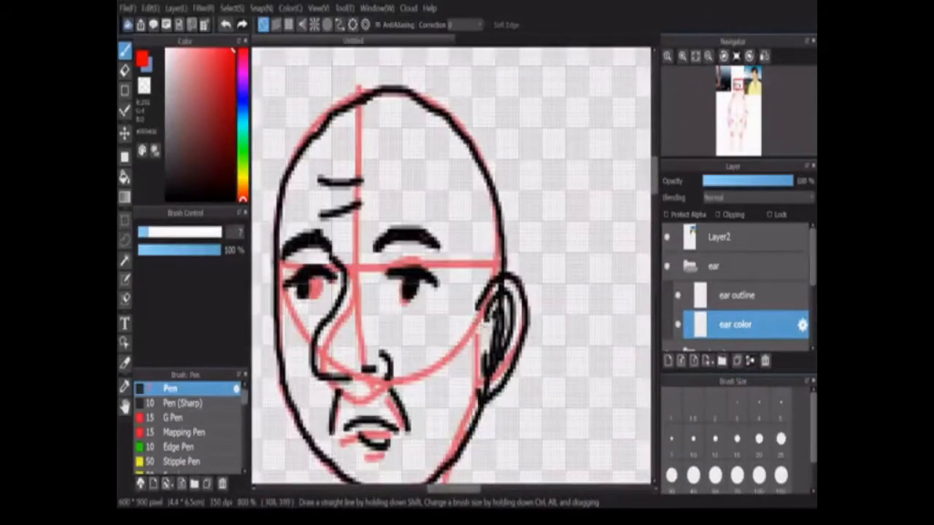
Paint the inside of the ear red on the ear color layer.
mouse_move(481, 313)
mouse_down()
mouse_move(499, 295)
mouse_move(512, 304)
mouse_move(515, 319)
mouse_move(487, 388)
mouse_move(481, 330)
mouse_move(503, 321)
mouse_up()
scroll(504, 321, down, 1)
scroll(502, 323, up, 2)
scroll(501, 321, down, 4)
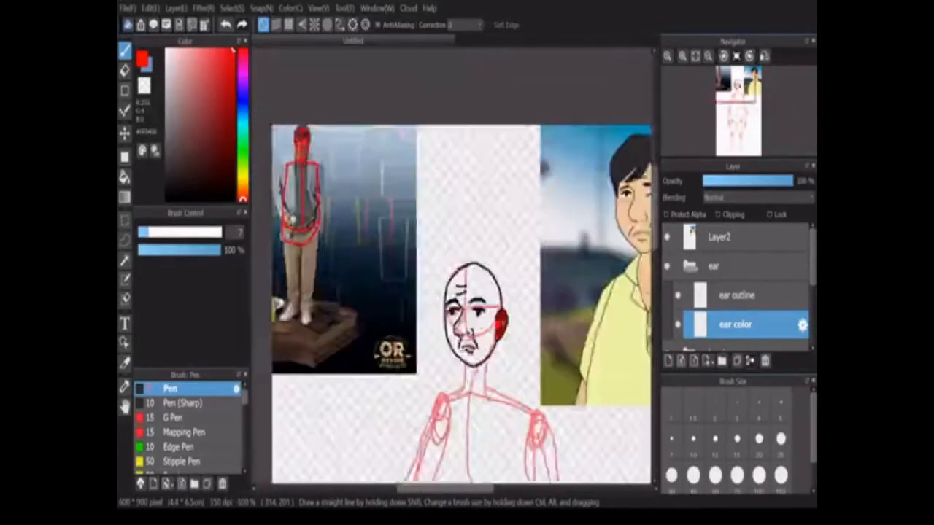
scroll(502, 321, up, 2)
scroll(504, 323, down, 2)
scroll(504, 321, up, 2)
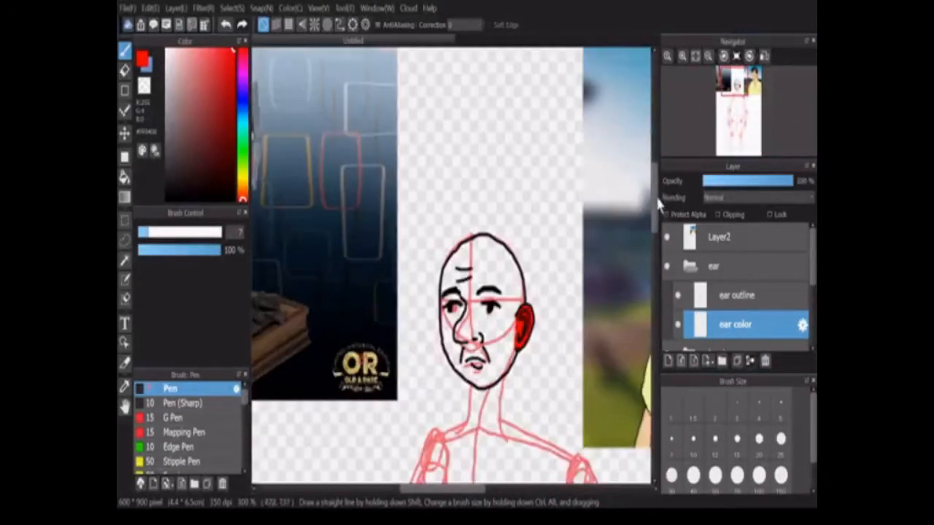
scroll(538, 292, up, 1)
Collapse the ear folder and change the pen color to yellow.
click(689, 266)
scroll(467, 219, down, 1)
scroll(467, 219, up, 2)
click(243, 191)
drag(243, 191, 243, 182)
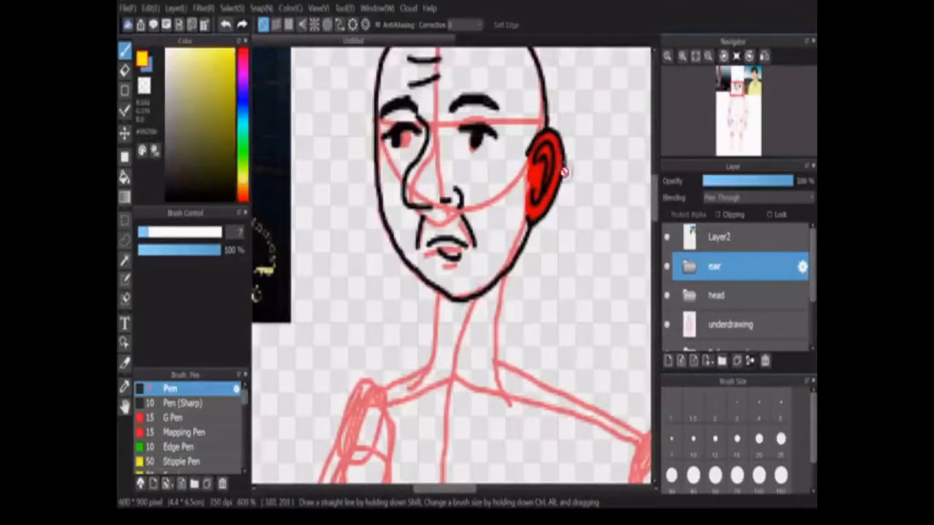
Expand the head folder, add a layer named Head color and move it below the head outline layer.
click(689, 295)
scroll(654, 208, up, 2)
click(689, 294)
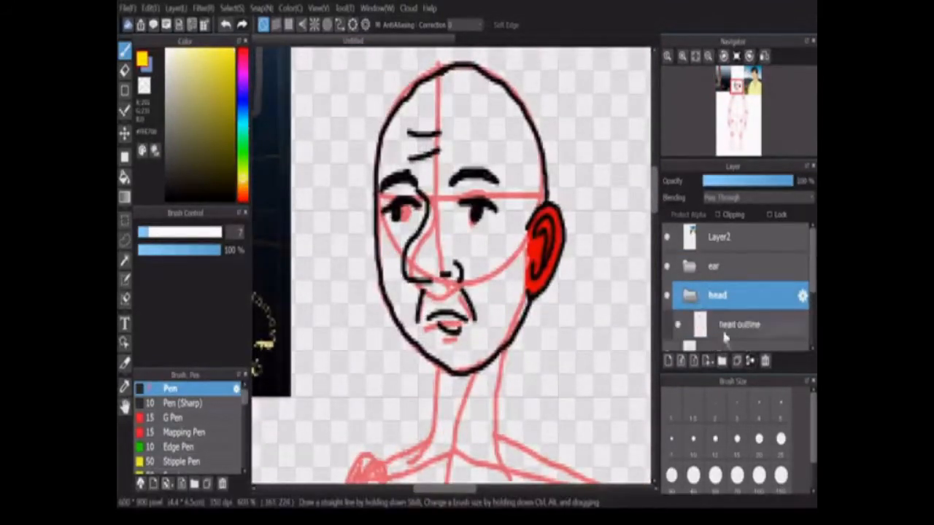
click(730, 323)
click(668, 360)
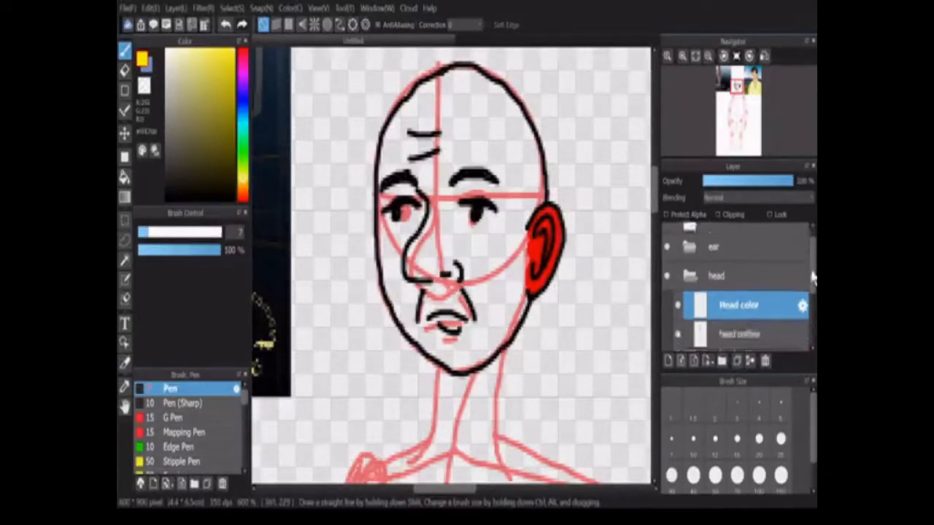
drag(729, 304, 729, 327)
Hide the underdrawing and paint the left side and middle of the face yellow on the Head color layer.
mouse_move(433, 169)
mouse_down()
mouse_move(425, 106)
mouse_move(460, 219)
mouse_move(456, 252)
mouse_up()
click(666, 349)
scroll(416, 175, up, 2)
mouse_move(368, 99)
mouse_down()
mouse_move(387, 270)
mouse_move(469, 365)
mouse_move(438, 430)
mouse_up()
mouse_move(366, 124)
mouse_down()
mouse_move(361, 307)
mouse_move(397, 401)
mouse_up()
scroll(398, 402, down, 5)
scroll(398, 402, up, 3)
scroll(419, 314, down, 3)
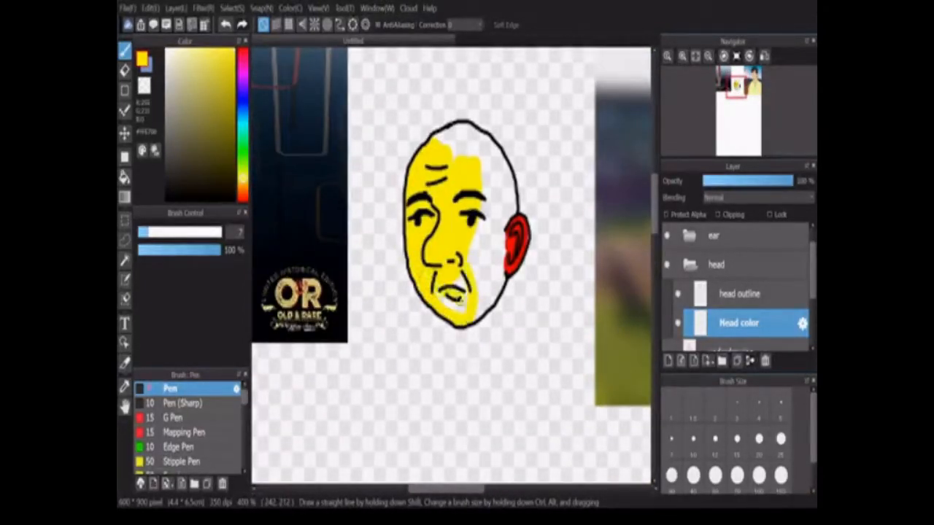
Extend the yellow over the chin, the cheek beside the ear and the top of the head.
scroll(472, 268, up, 2)
mouse_move(475, 358)
mouse_down()
mouse_move(513, 324)
mouse_move(538, 218)
mouse_move(507, 316)
mouse_move(479, 284)
mouse_up()
scroll(518, 153, up, 3)
mouse_move(434, 178)
mouse_down()
mouse_move(406, 146)
mouse_move(412, 155)
mouse_move(482, 135)
mouse_move(507, 157)
mouse_up()
click(124, 69)
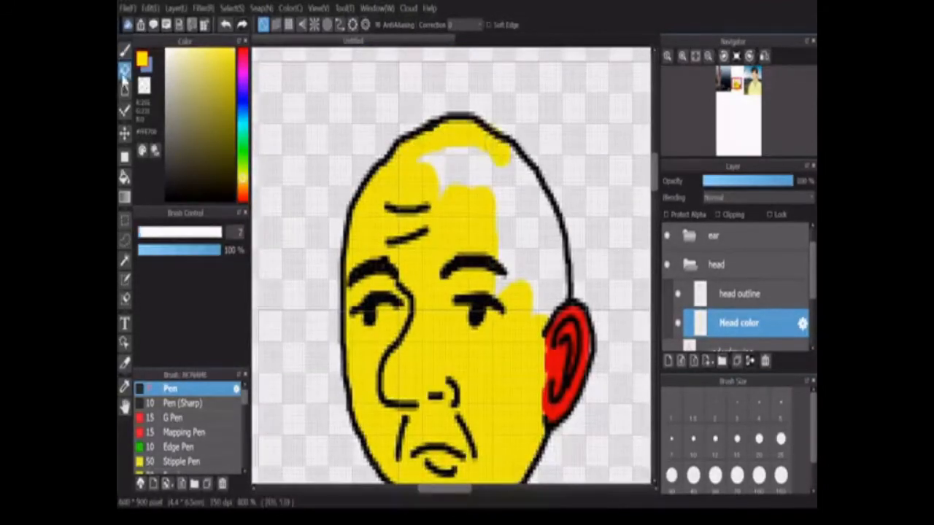
click(124, 50)
mouse_move(431, 176)
mouse_down()
mouse_move(458, 159)
mouse_move(435, 167)
mouse_move(508, 217)
mouse_move(499, 175)
mouse_move(560, 283)
mouse_move(607, 302)
mouse_move(546, 270)
mouse_up()
Erase the yellow spilling past the outline above the ear at size 2 and fill the remaining gaps in the head.
key(e)
scroll(609, 301, up, 2)
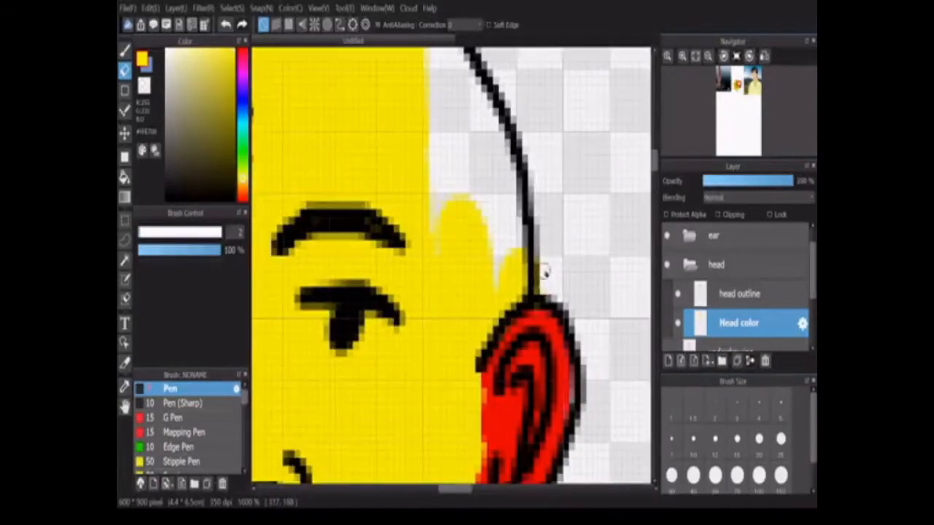
scroll(399, 232, down, 3)
scroll(402, 232, up, 1)
key(b)
scroll(400, 204, up, 1)
mouse_move(460, 308)
mouse_down()
mouse_move(500, 246)
mouse_move(460, 119)
mouse_move(498, 277)
mouse_up()
scroll(498, 277, down, 3)
scroll(498, 277, up, 2)
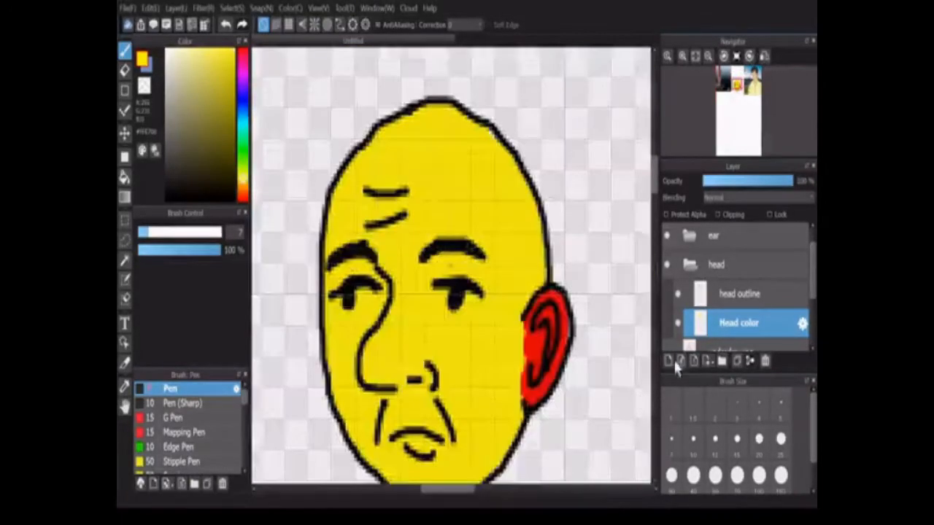
Add a layer named corneas above Head color and paint the whites of both eyes with a white size 4 pen.
click(677, 360)
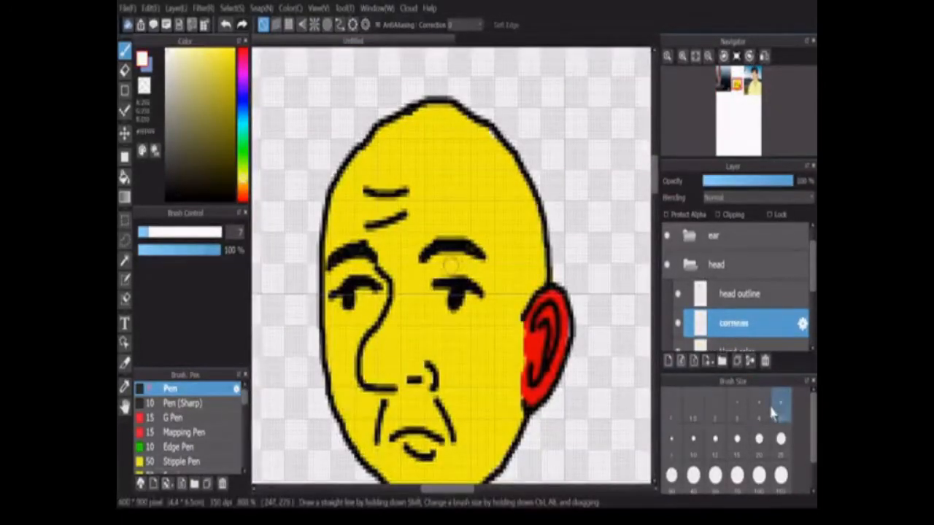
scroll(445, 306, up, 4)
mouse_move(423, 268)
mouse_down()
mouse_move(460, 302)
mouse_move(463, 277)
mouse_up()
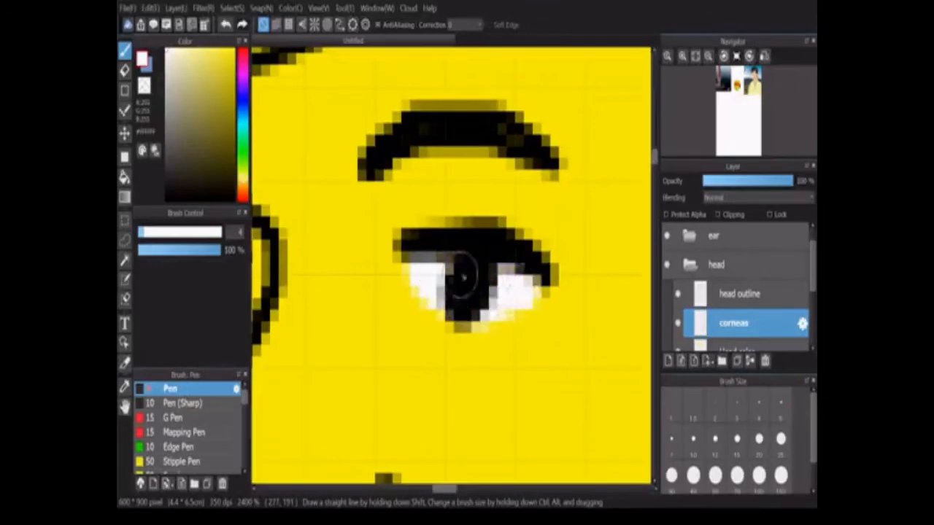
scroll(463, 276, down, 3)
scroll(382, 271, up, 3)
mouse_move(357, 292)
mouse_down()
mouse_move(449, 278)
mouse_move(409, 275)
mouse_move(400, 297)
mouse_move(440, 306)
mouse_move(445, 328)
mouse_up()
Trim the excess white around the lower edge of the left eye with the eraser at size 2.
key(e)
drag(388, 360, 463, 313)
scroll(445, 343, up, 2)
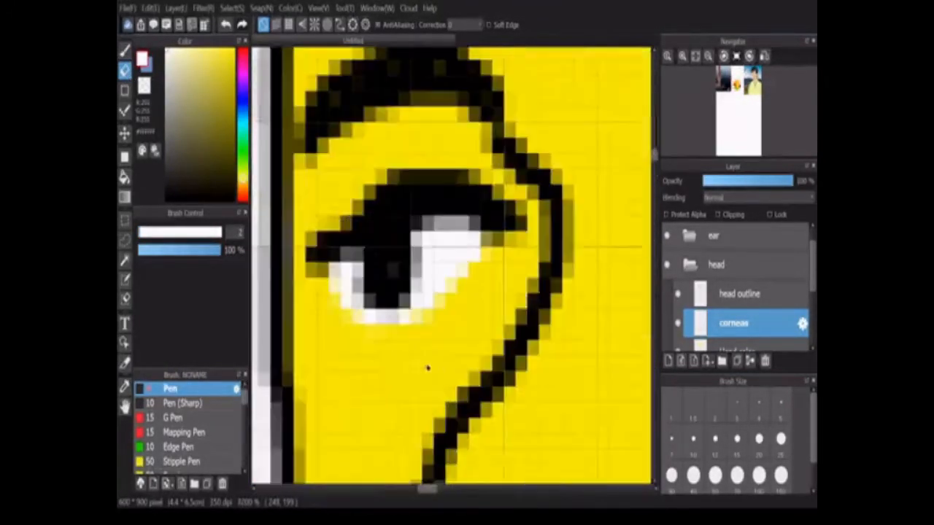
mouse_move(346, 313)
mouse_down()
mouse_move(405, 326)
mouse_move(379, 327)
mouse_up()
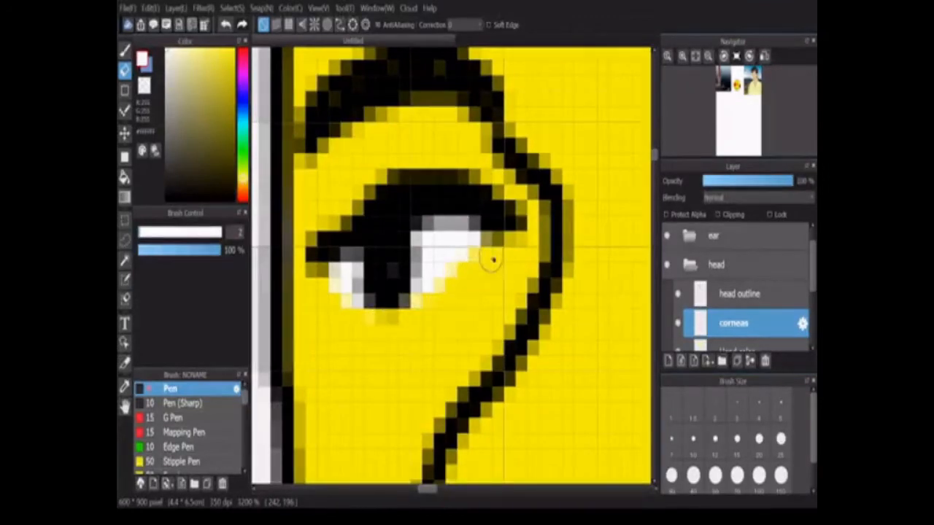
Make the underdrawing layer visible again beneath the colored head.
scroll(467, 248, down, 4)
scroll(402, 224, down, 3)
scroll(402, 225, up, 2)
scroll(402, 225, down, 4)
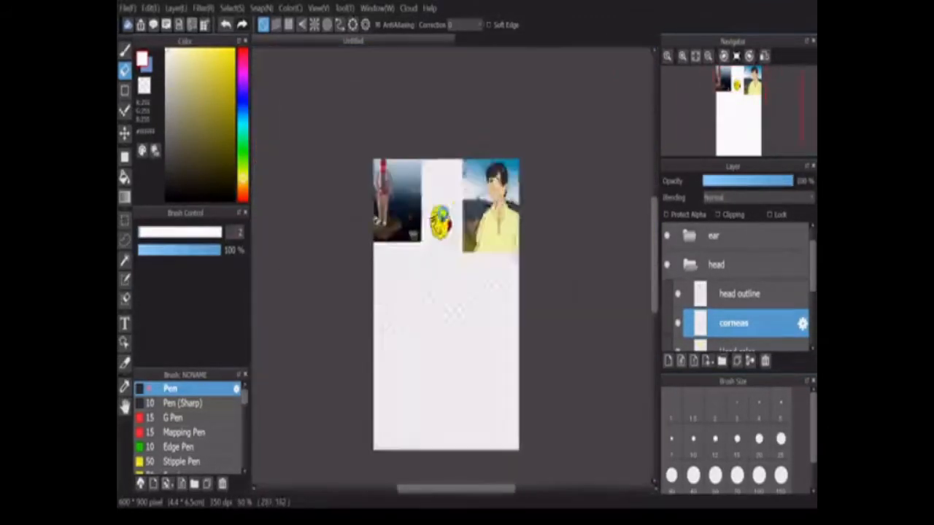
scroll(402, 224, up, 5)
scroll(438, 234, down, 1)
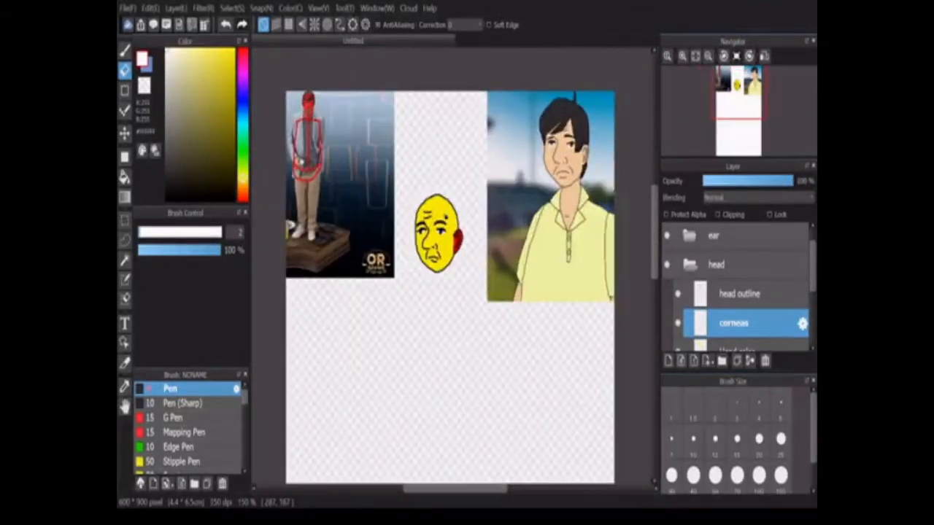
scroll(445, 211, up, 2)
scroll(665, 251, down, 3)
click(666, 249)
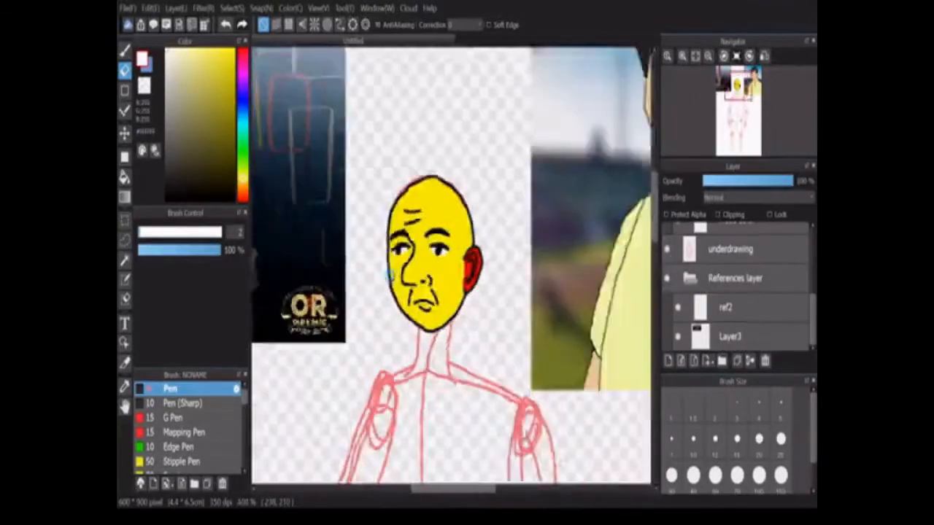
scroll(390, 274, down, 3)
scroll(389, 273, down, 1)
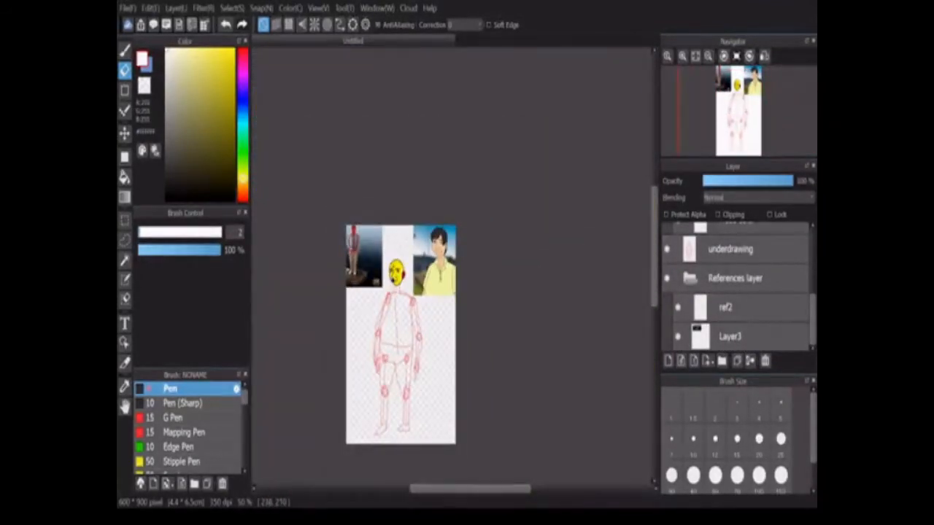
scroll(390, 277, down, 1)
scroll(743, 273, up, 3)
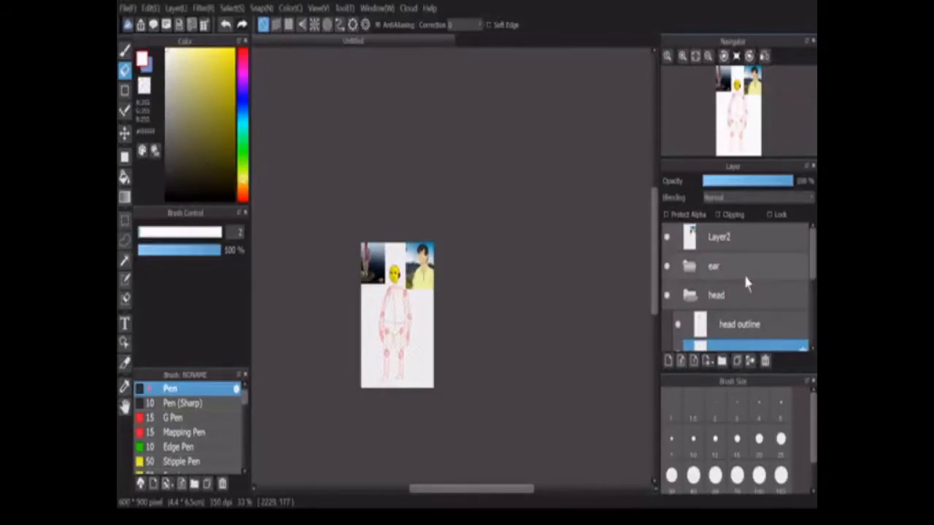
Add a folder named body between the head folder and the underdrawing layer.
click(745, 276)
scroll(385, 274, up, 5)
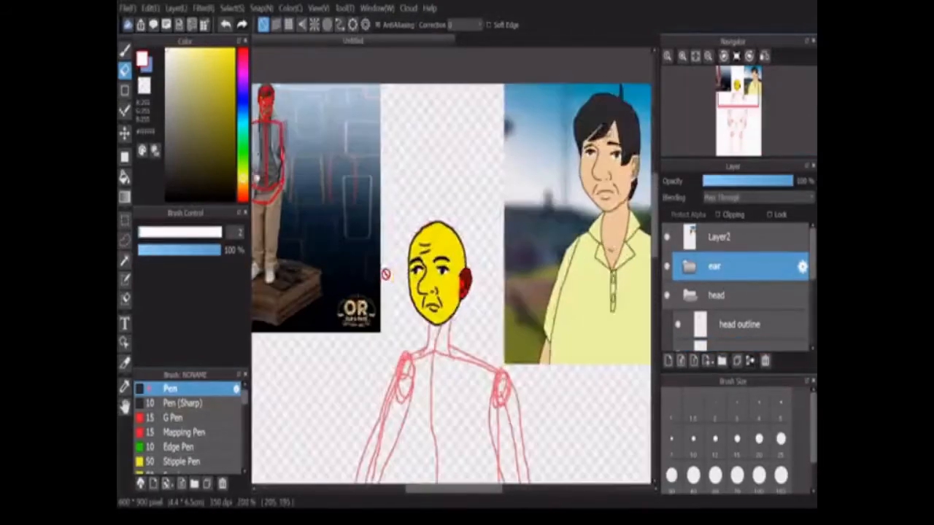
scroll(452, 334, down, 1)
scroll(451, 333, up, 3)
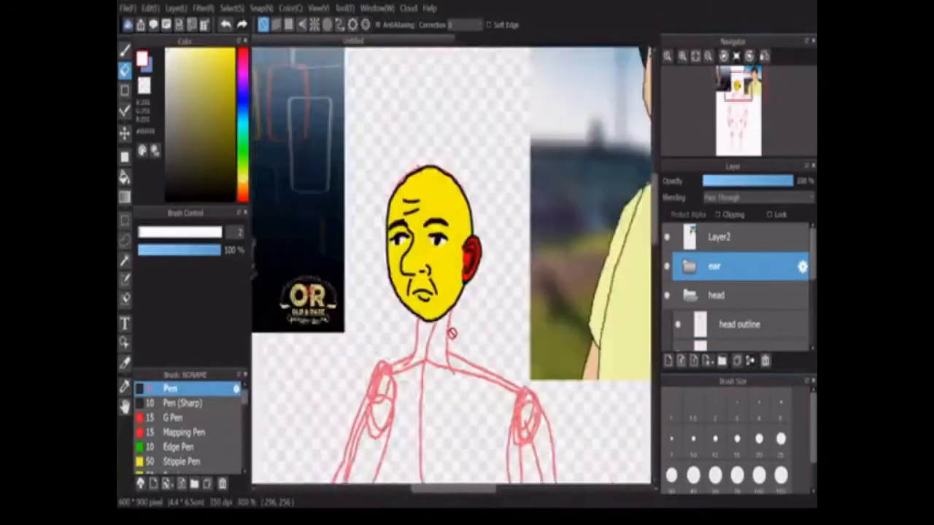
click(668, 361)
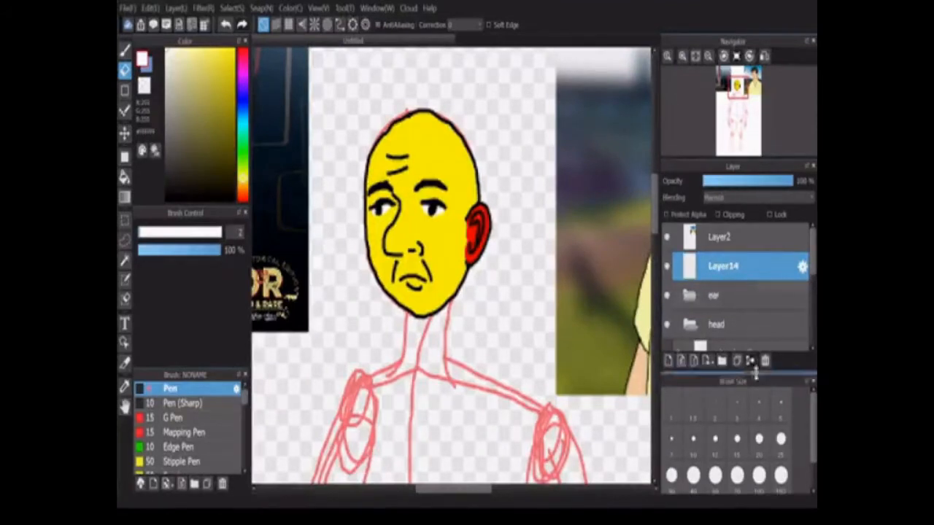
drag(812, 268, 812, 282)
click(689, 265)
click(722, 361)
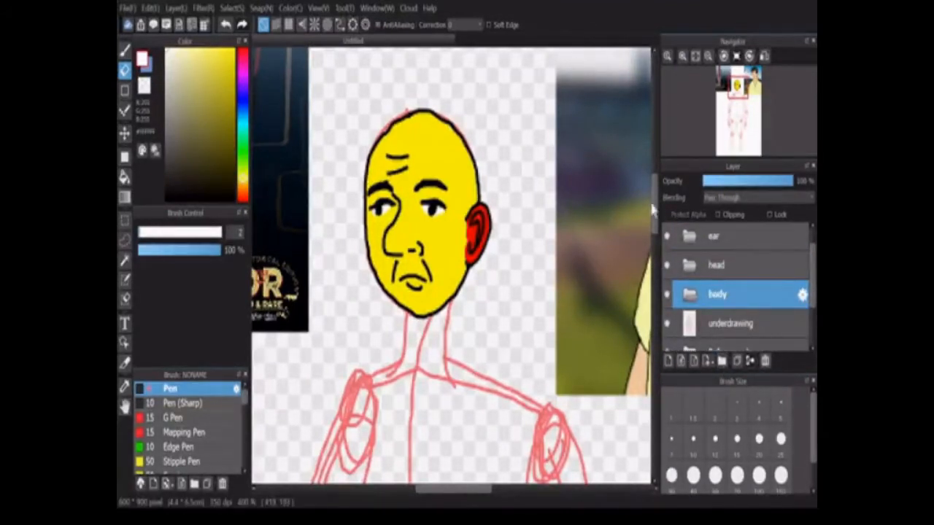
Add a layer named body outline inside the body folder and set up the pen with black.
scroll(452, 267, down, 10)
scroll(452, 266, up, 8)
click(166, 198)
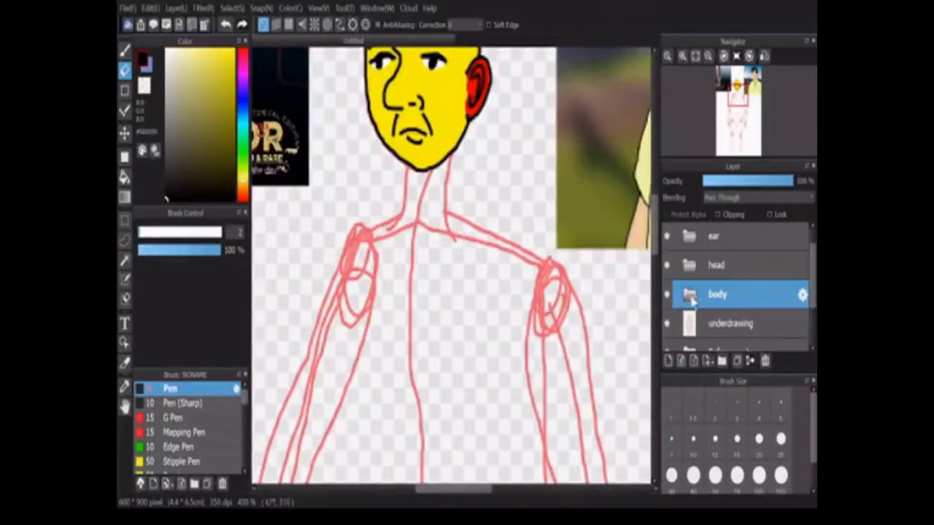
click(669, 361)
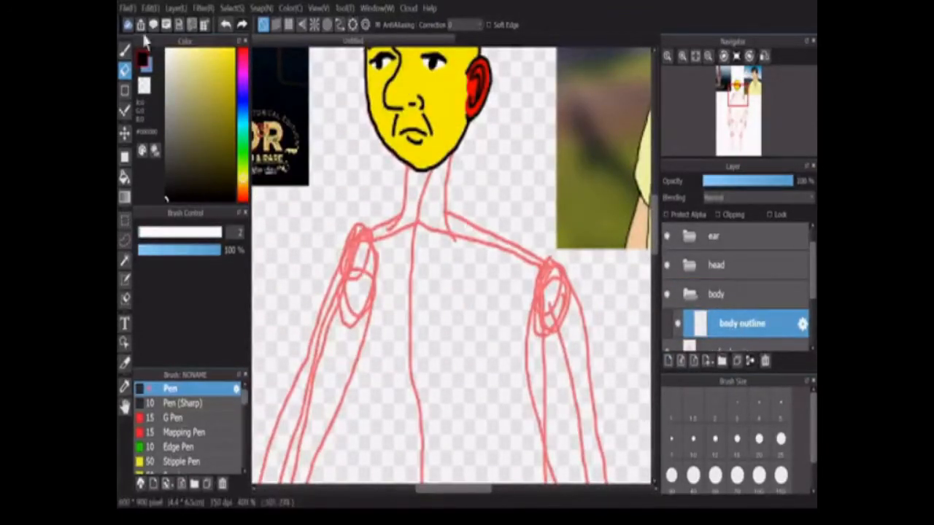
click(124, 50)
Ink the right side of the neck in one curve running out to the right shoulder joint.
scroll(456, 135, up, 2)
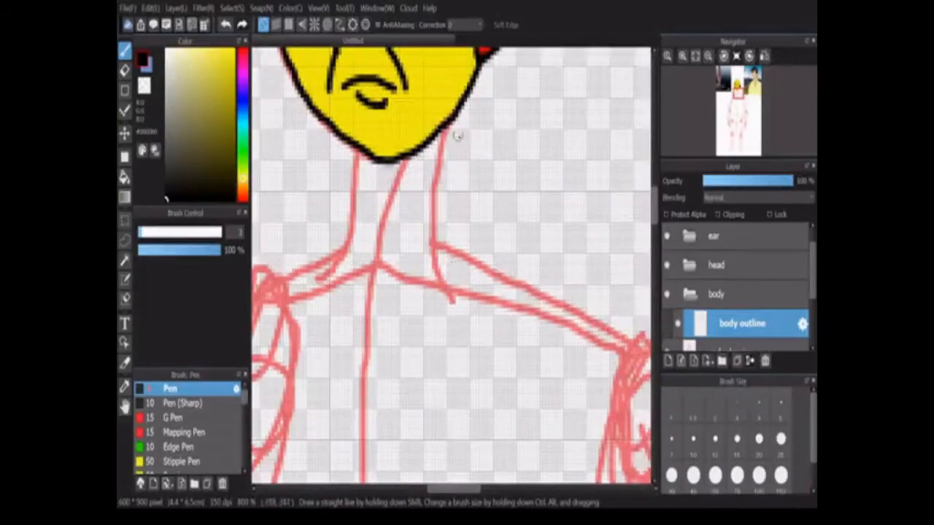
mouse_move(457, 135)
mouse_down()
mouse_move(475, 260)
mouse_move(635, 343)
mouse_up()
key(ctrl+z)
mouse_move(442, 124)
mouse_down()
mouse_move(462, 240)
mouse_move(626, 333)
mouse_up()
Ink the left side of the neck from the jaw down and out to the left shoulder joint.
scroll(625, 333, down, 2)
drag(358, 157, 359, 184)
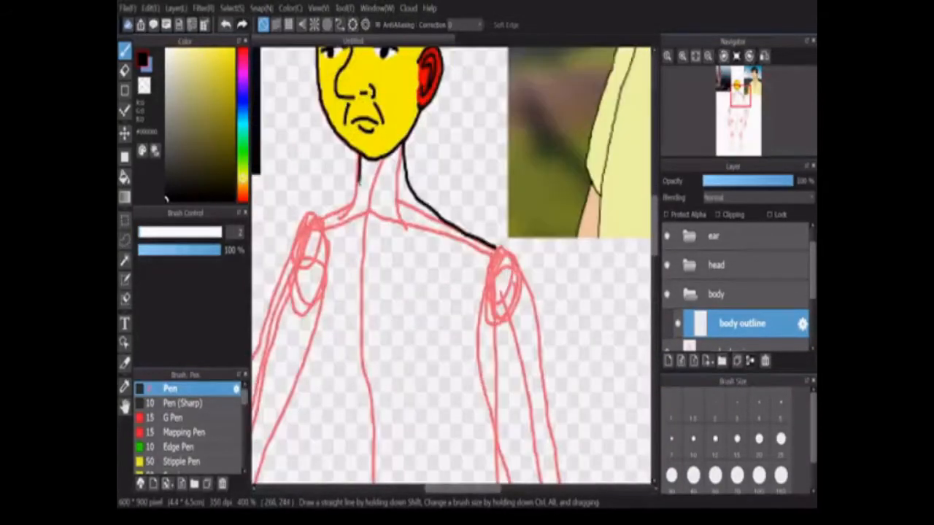
scroll(453, 262, down, 3)
scroll(453, 262, up, 2)
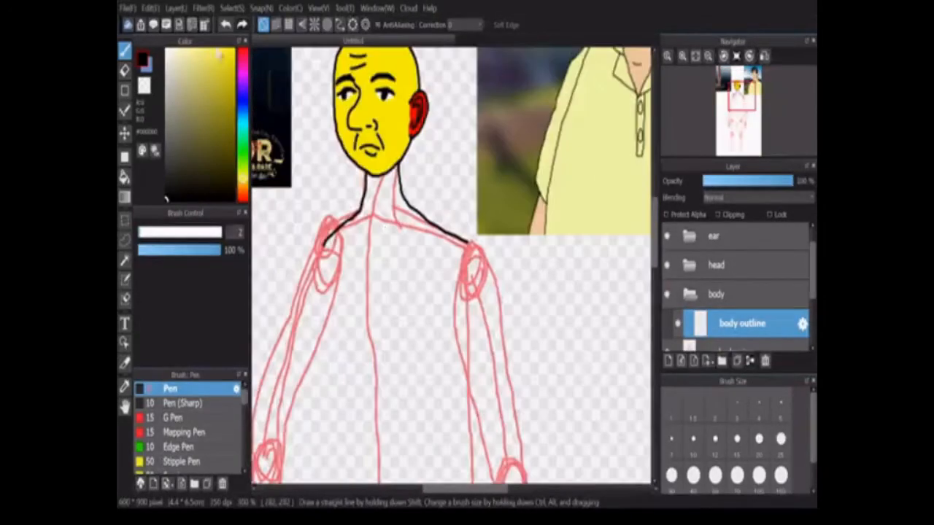
key(ctrl+z)
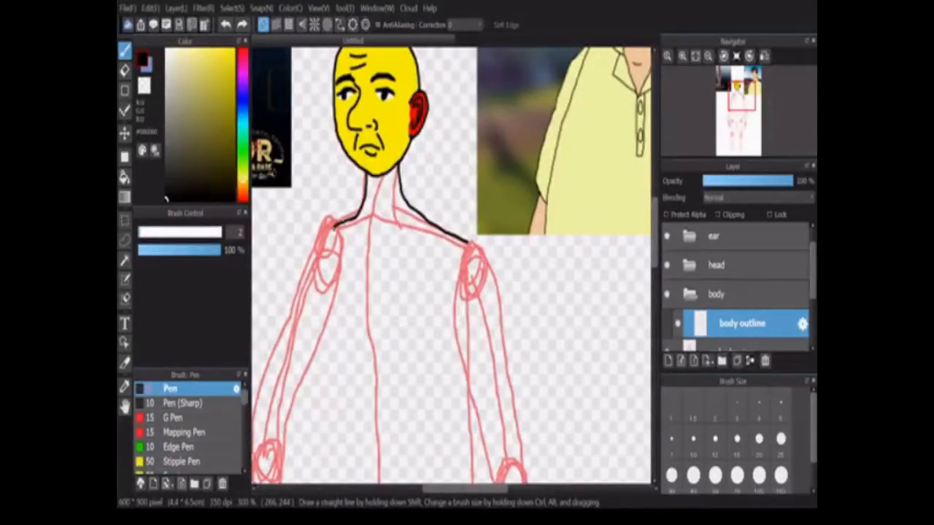
scroll(321, 262, down, 3)
scroll(321, 263, up, 1)
scroll(325, 241, up, 3)
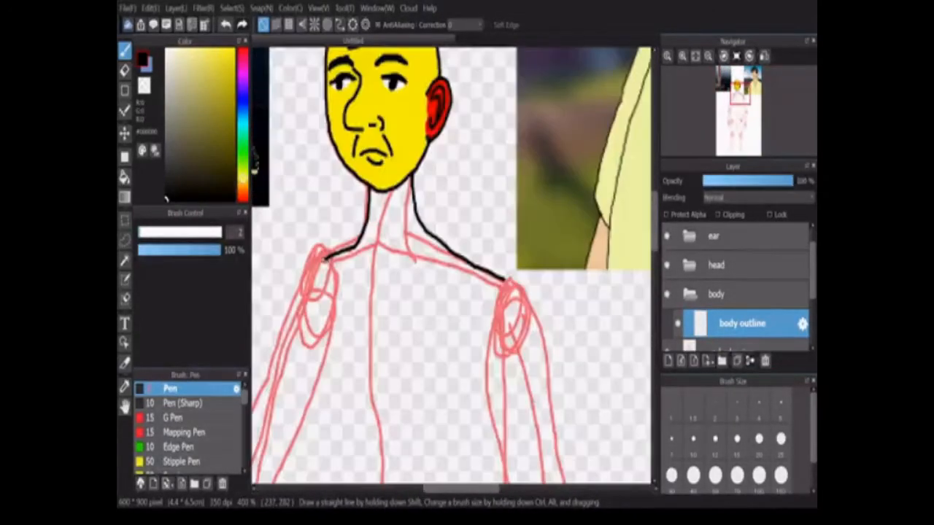
Curve the outline over the left shoulder and ink the left side of the torso from armpit to hip.
scroll(655, 237, down, 3)
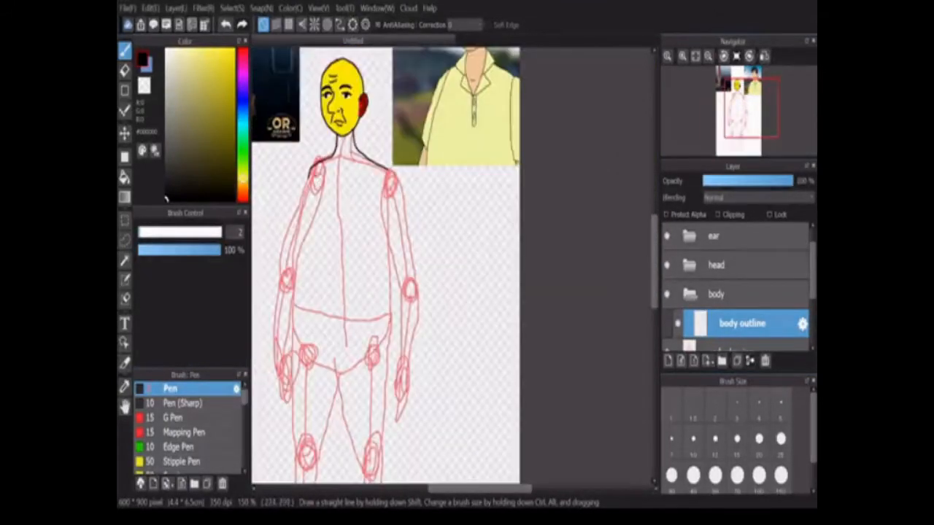
scroll(306, 204, up, 2)
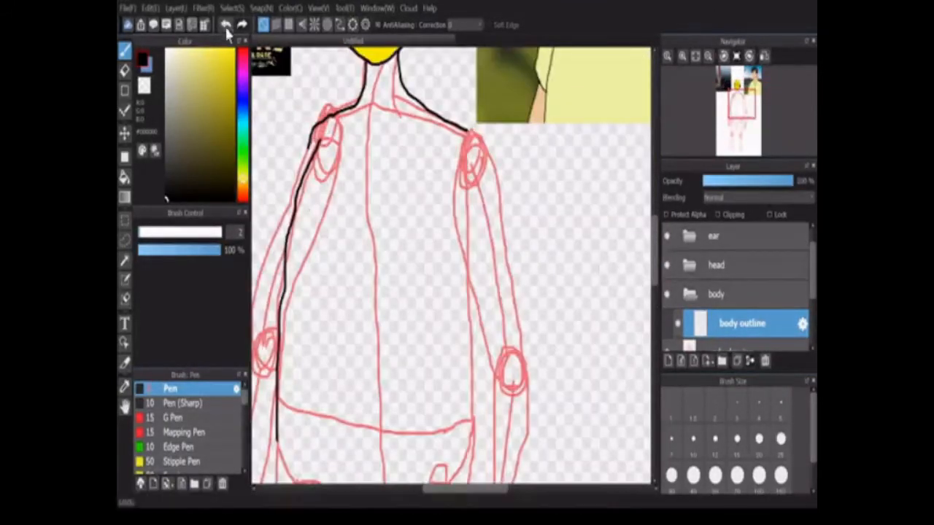
scroll(306, 205, down, 1)
scroll(305, 173, up, 2)
drag(658, 243, 657, 254)
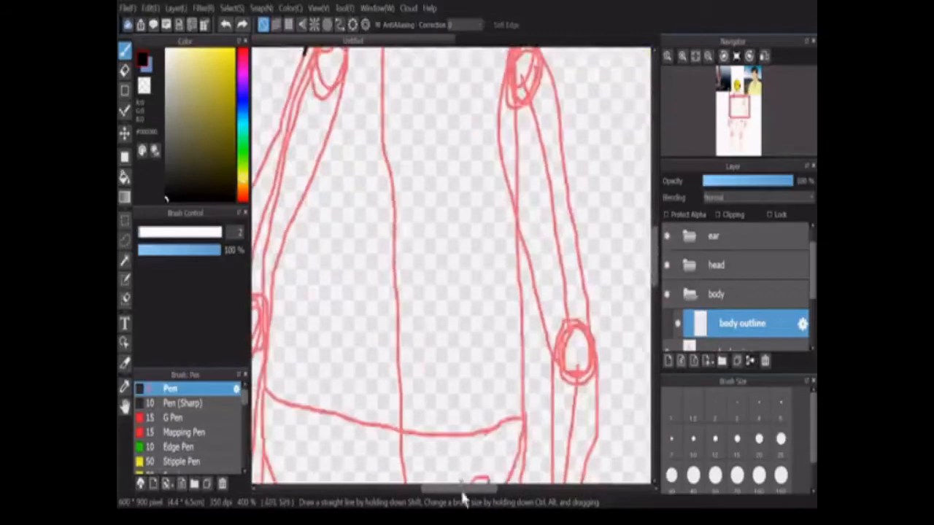
drag(462, 491, 453, 491)
drag(657, 279, 657, 267)
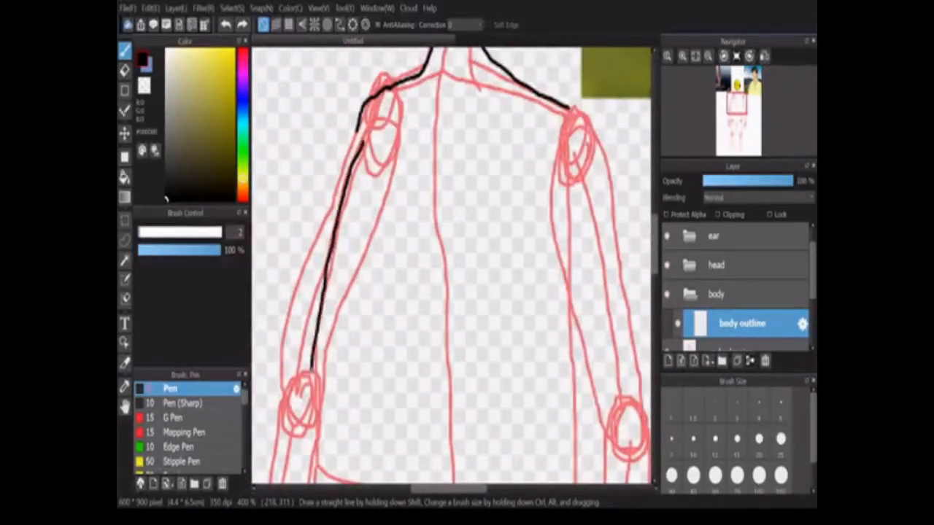
scroll(554, 312, down, 5)
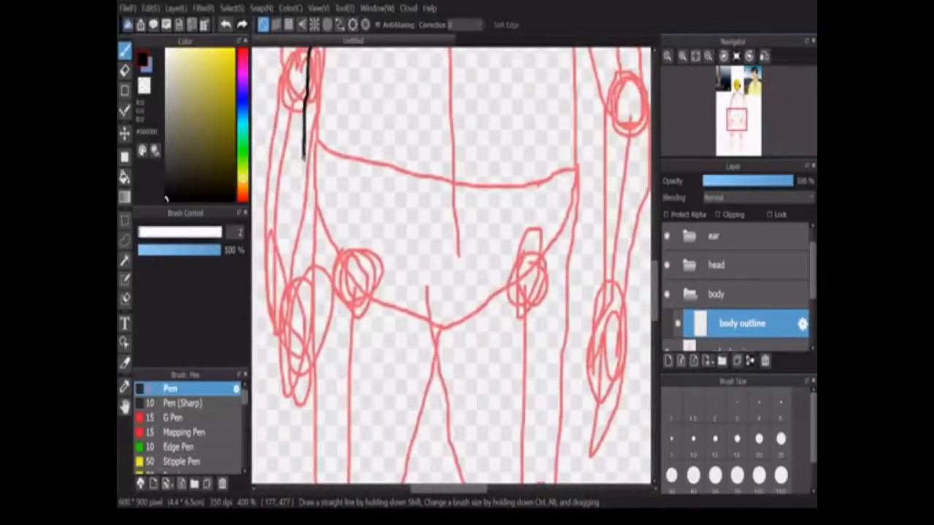
scroll(613, 310, down, 3)
Erase the stroke curving over the outer left shoulder with the eraser at size 12.
scroll(613, 310, up, 3)
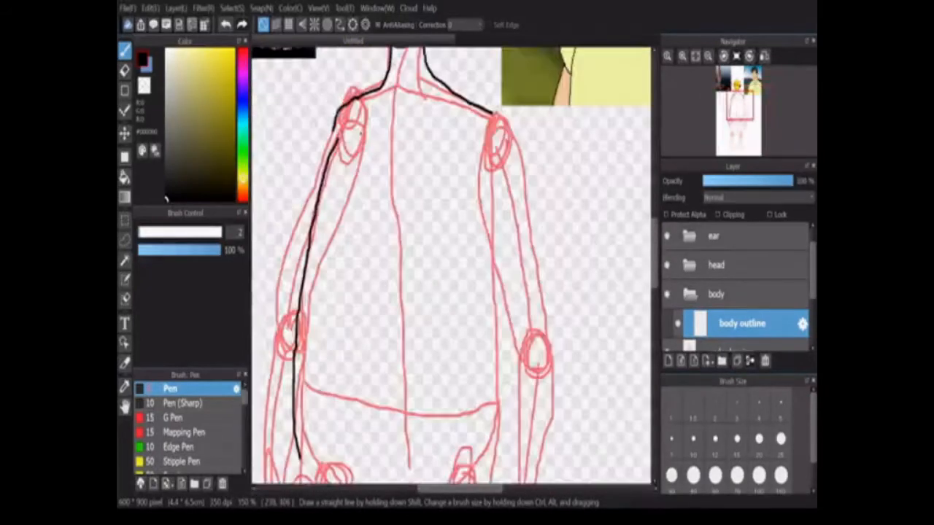
key(e)
click(714, 439)
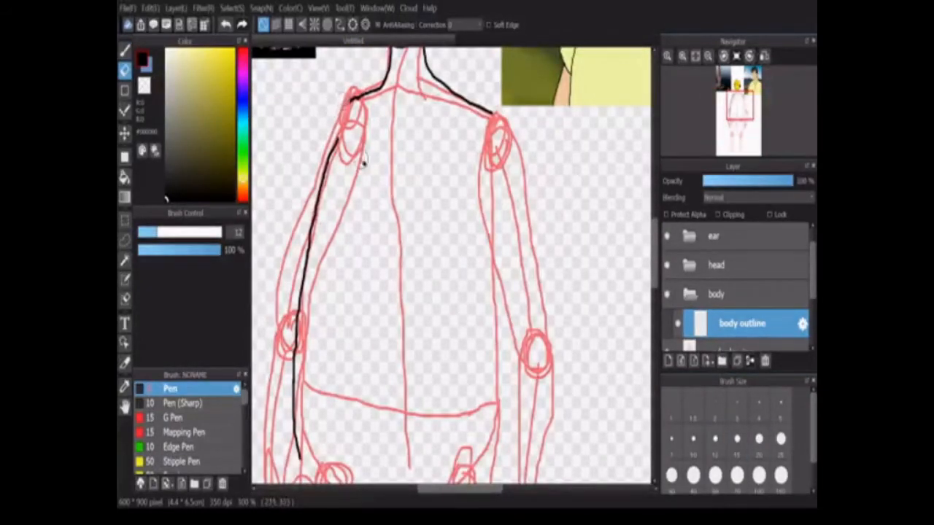
Ink the right side of the torso with the pen from the armpit down past the waist to the hip.
key(p)
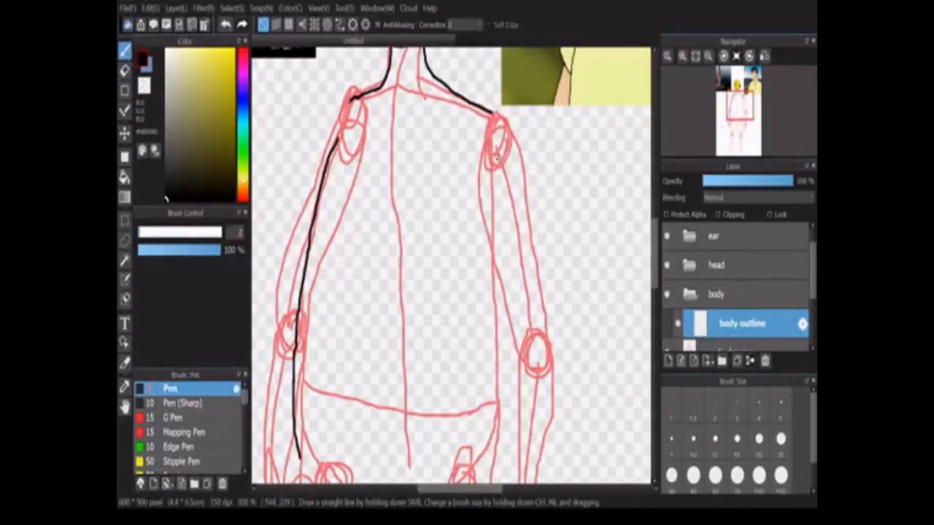
scroll(469, 137, up, 1)
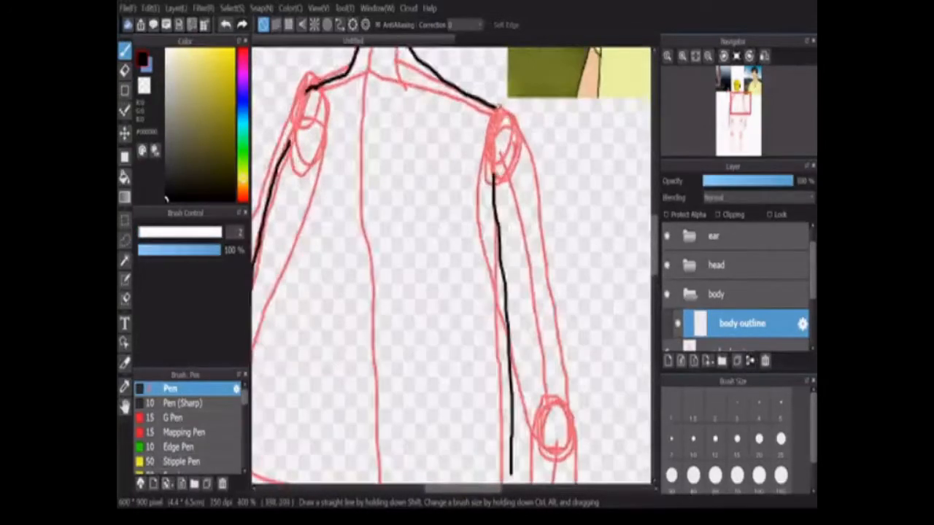
scroll(406, 201, down, 3)
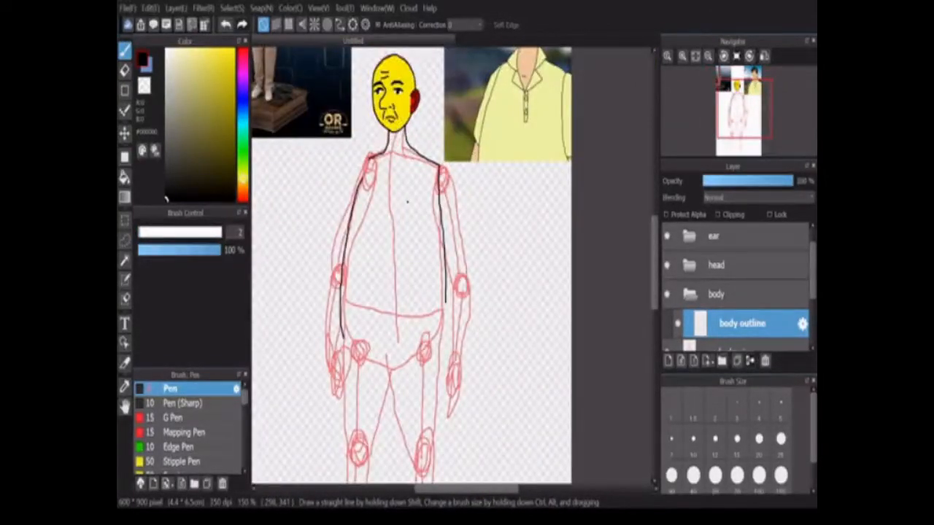
scroll(407, 203, up, 2)
scroll(492, 259, down, 2)
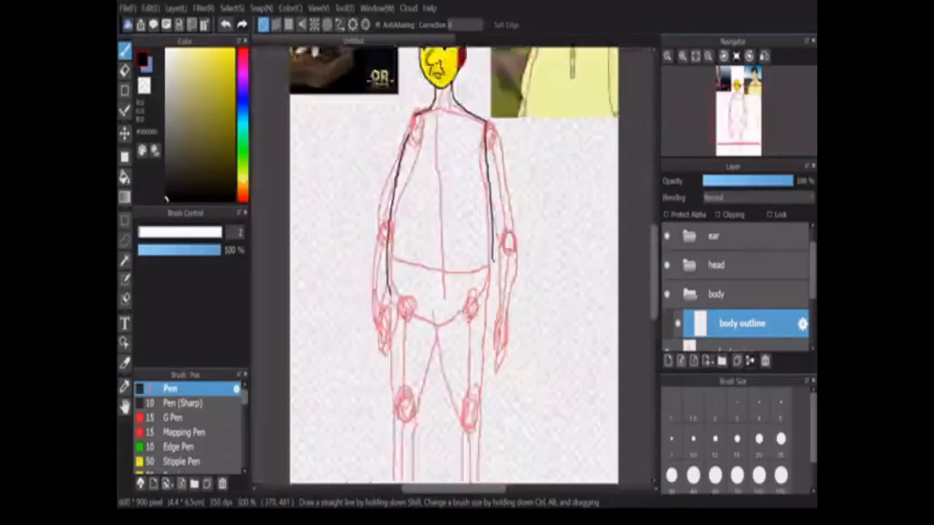
scroll(493, 259, up, 2)
drag(493, 259, 482, 330)
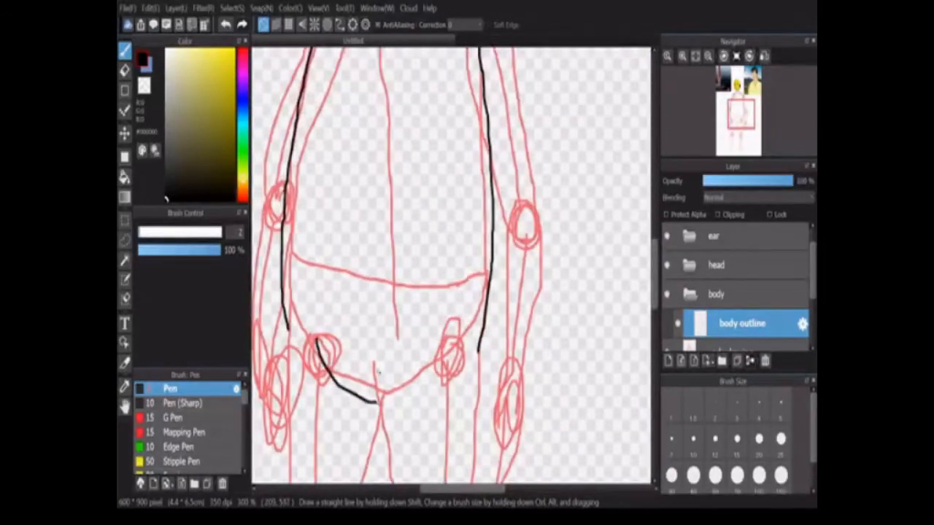
Undo the short crotch curve and redraw it from higher on the left hip joint down to the crotch.
key(ctrl+z)
scroll(373, 400, up, 2)
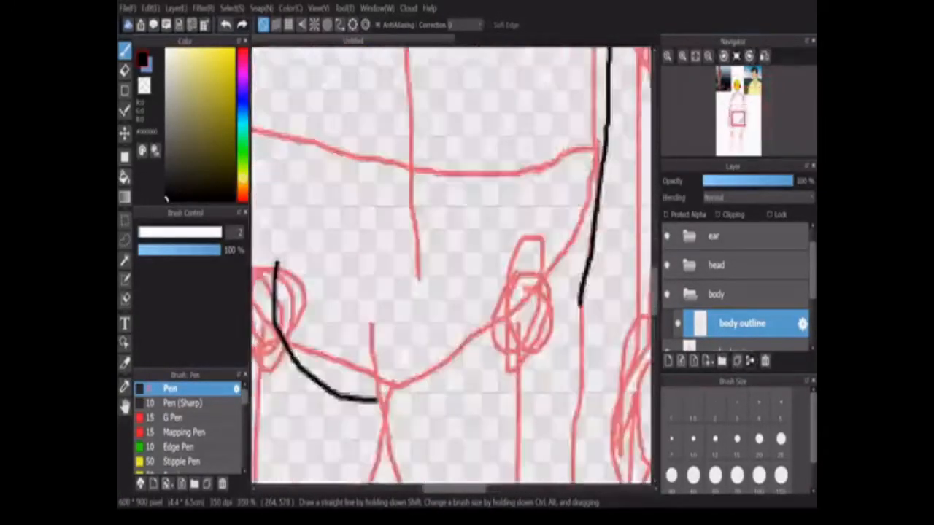
scroll(430, 288, down, 2)
Ink the right leg's inner thigh from the crotch to the knee and its outer thigh from hip to knee.
scroll(401, 295, down, 1)
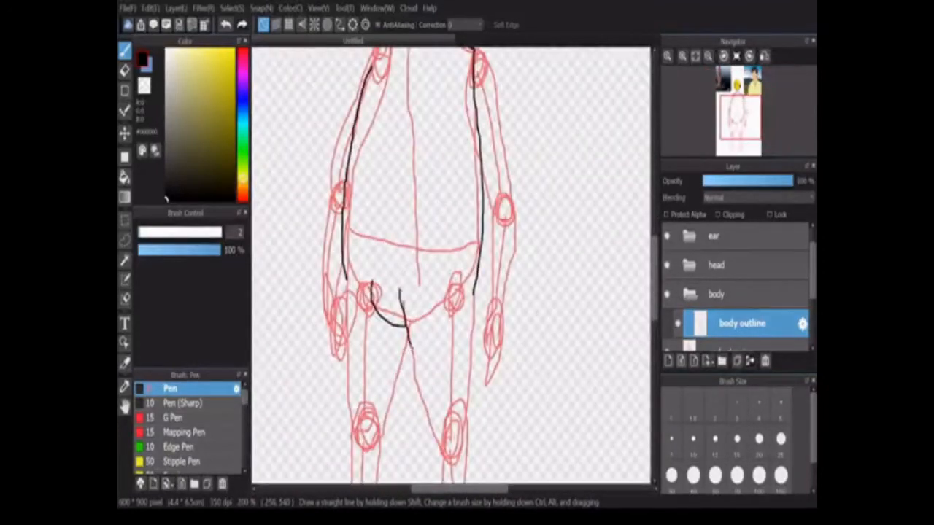
key(ctrl+z)
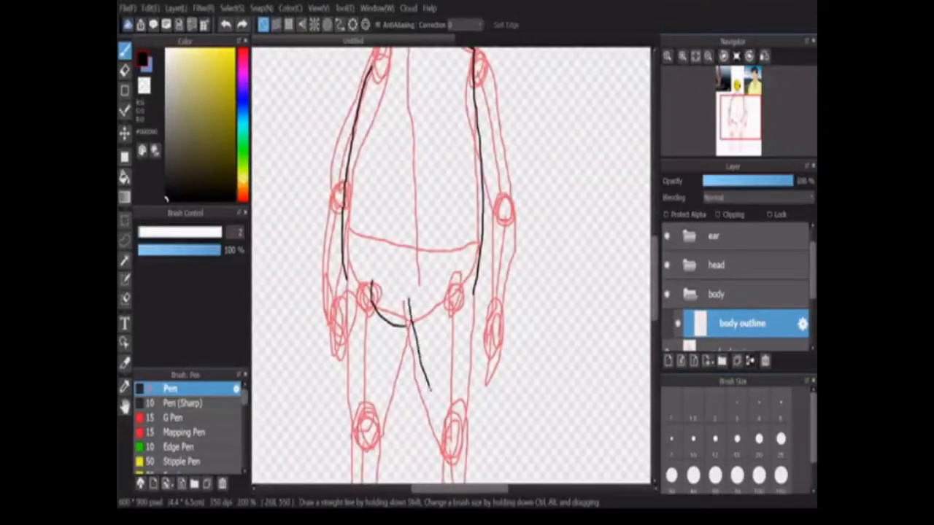
drag(431, 390, 441, 442)
scroll(441, 444, down, 2)
scroll(443, 398, up, 3)
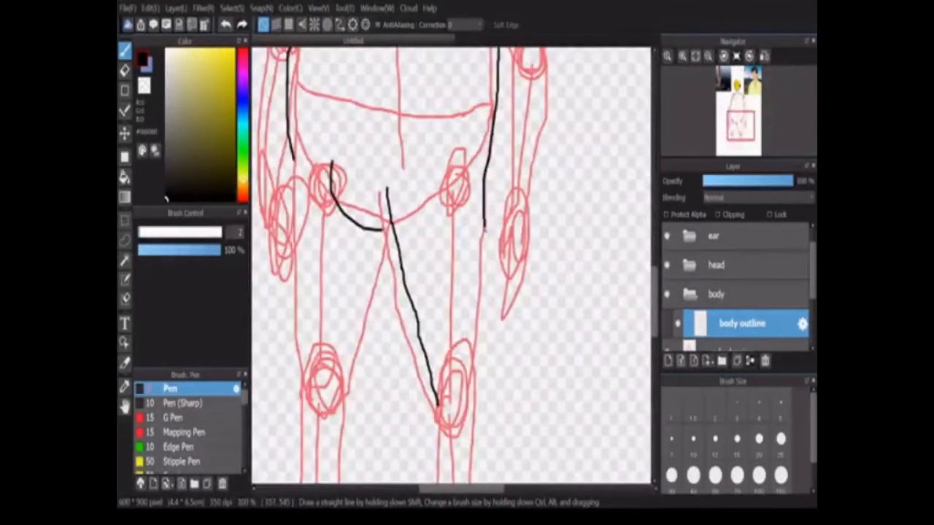
scroll(355, 164, up, 2)
scroll(372, 145, down, 4)
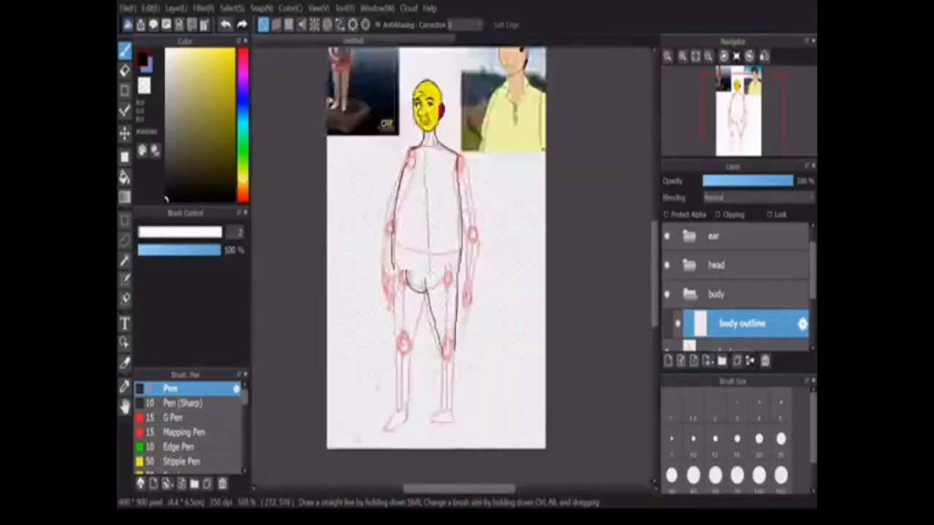
Ink the left leg's inner thigh from the crotch curve down to the knee.
scroll(403, 115, up, 1)
drag(655, 281, 654, 296)
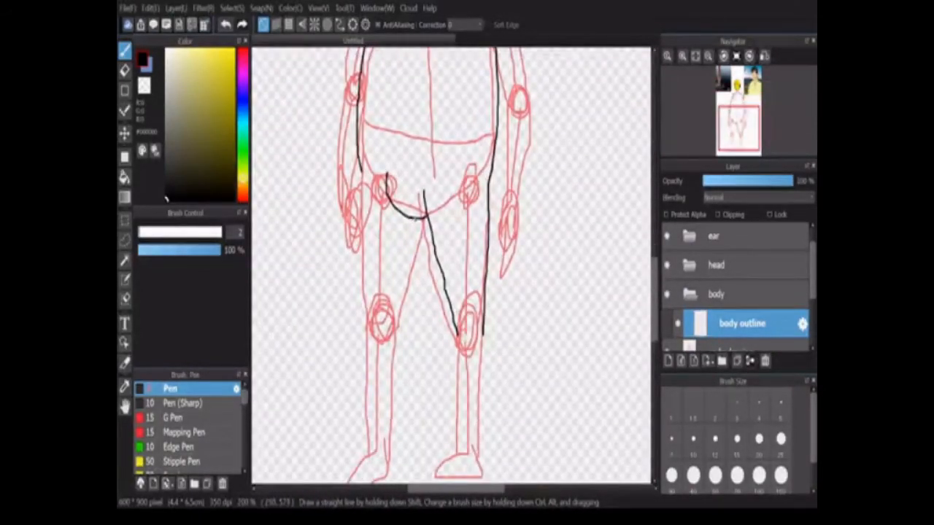
drag(396, 319, 395, 324)
scroll(357, 176, down, 1)
scroll(358, 176, up, 3)
drag(655, 297, 654, 306)
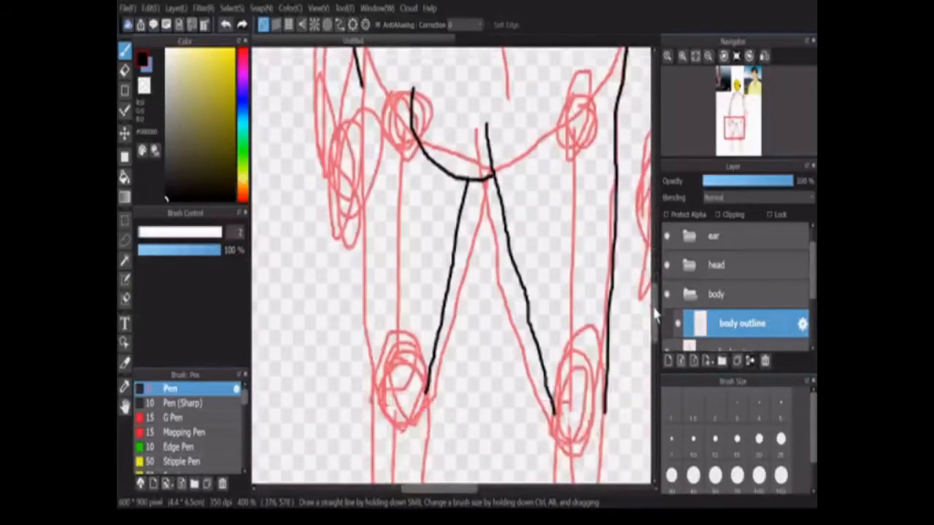
Undo the left leg's inner thigh line, redraw it down to the knee, and ink the outer thigh to the knee.
click(226, 25)
drag(459, 216, 433, 394)
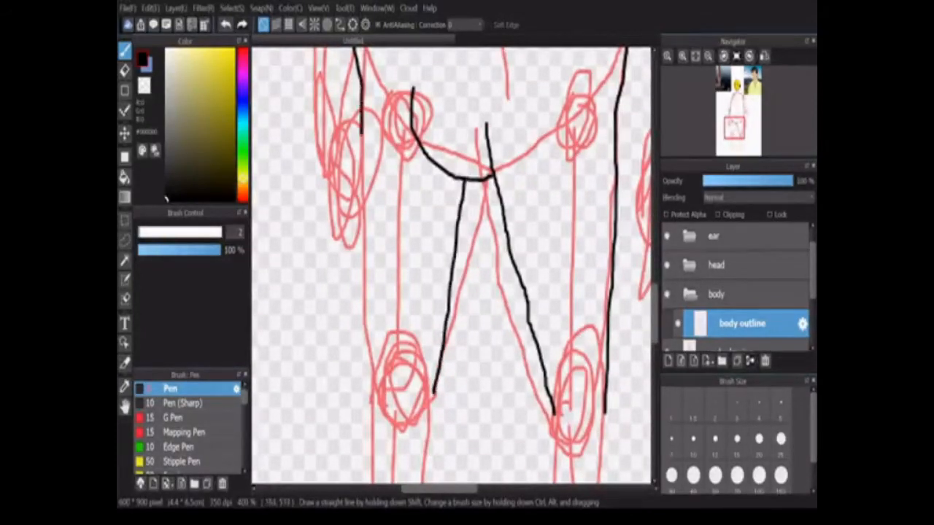
mouse_move(362, 132)
mouse_down()
mouse_move(359, 263)
mouse_move(378, 384)
mouse_up()
scroll(376, 350, down, 4)
scroll(374, 347, up, 1)
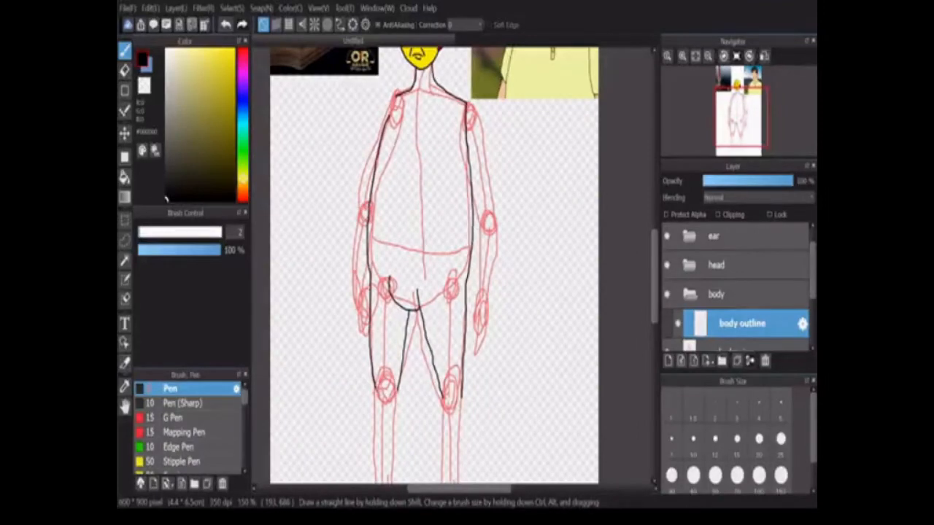
drag(656, 294, 655, 326)
scroll(365, 242, down, 2)
scroll(366, 244, up, 4)
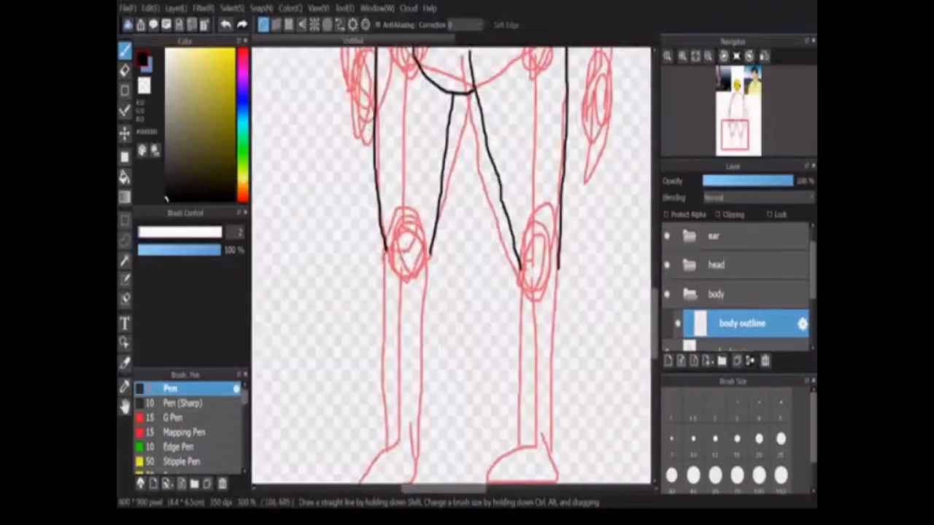
scroll(387, 255, down, 2)
scroll(390, 257, up, 1)
key(e)
key(b)
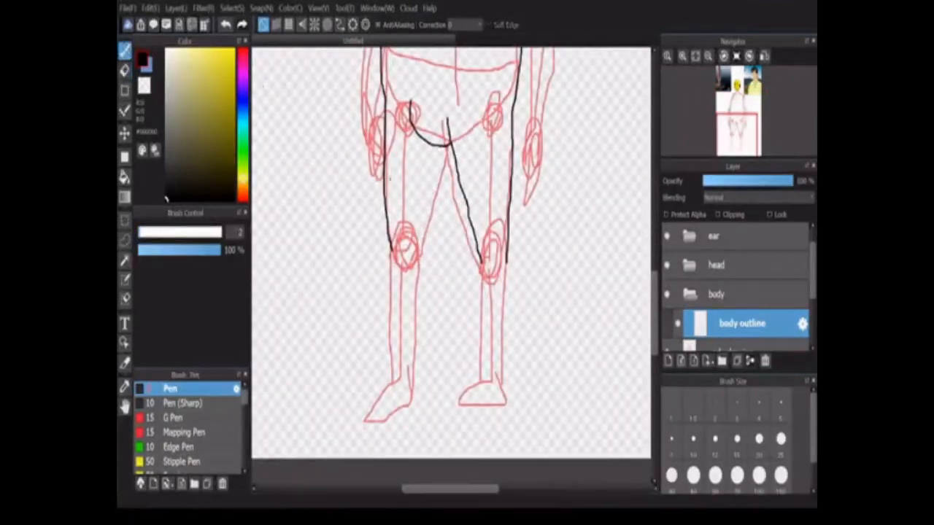
scroll(372, 229, down, 1)
scroll(371, 228, up, 1)
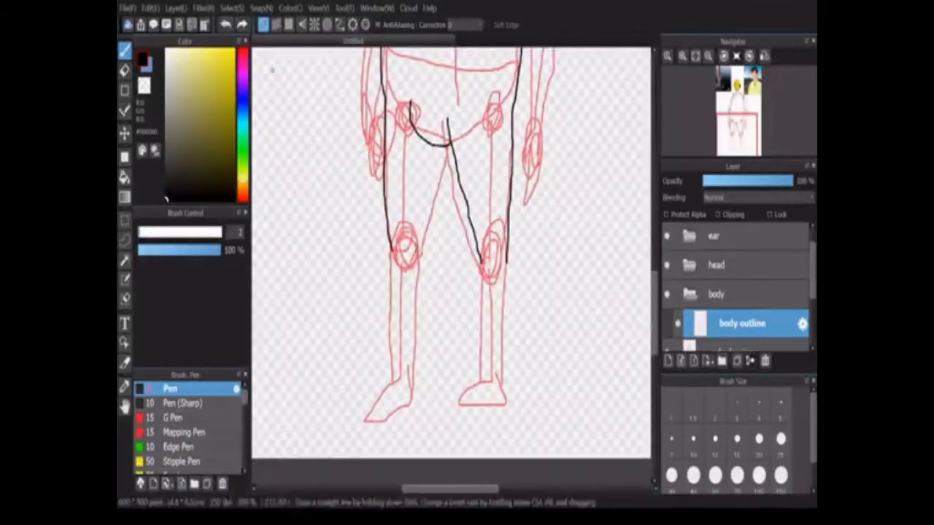
scroll(489, 301, down, 2)
scroll(490, 302, up, 1)
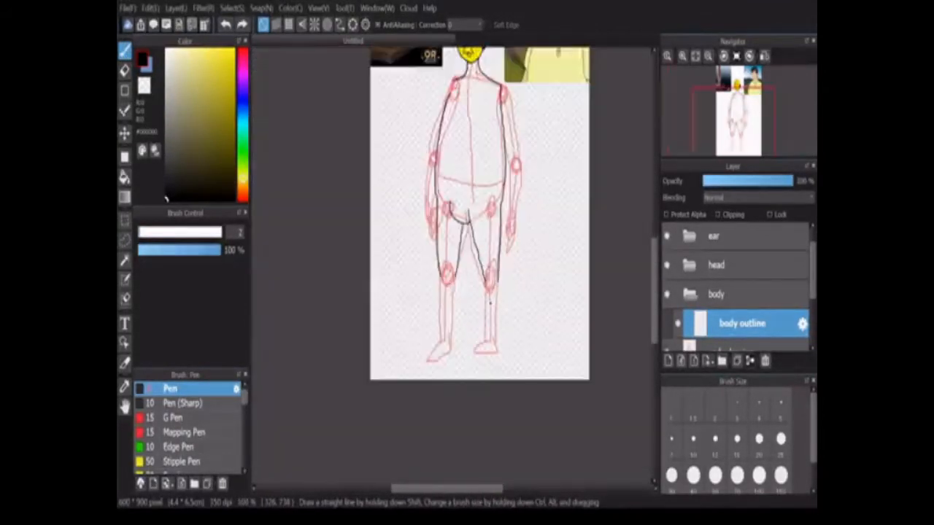
Try to ink the right leg's inner shin as a straight line from the knee to the ankle.
scroll(475, 261, up, 2)
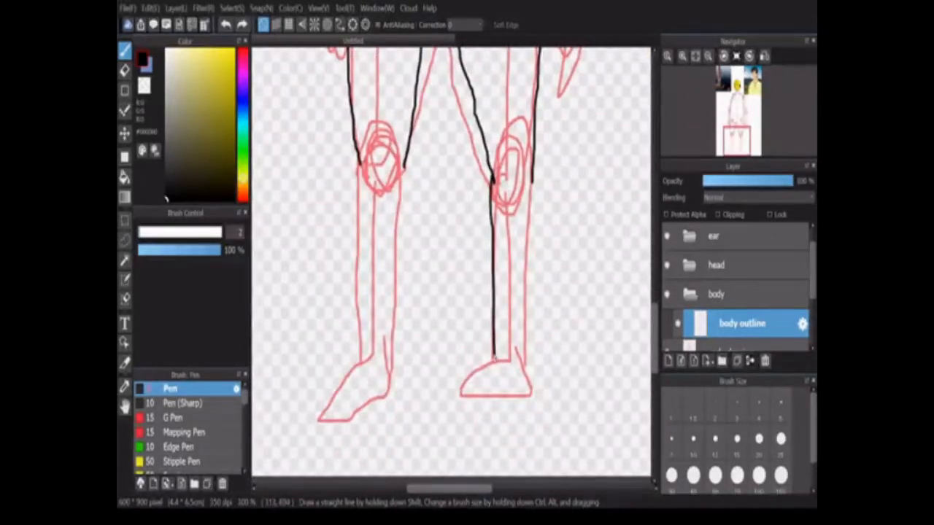
drag(452, 415, 453, 428)
key(ctrl+z)
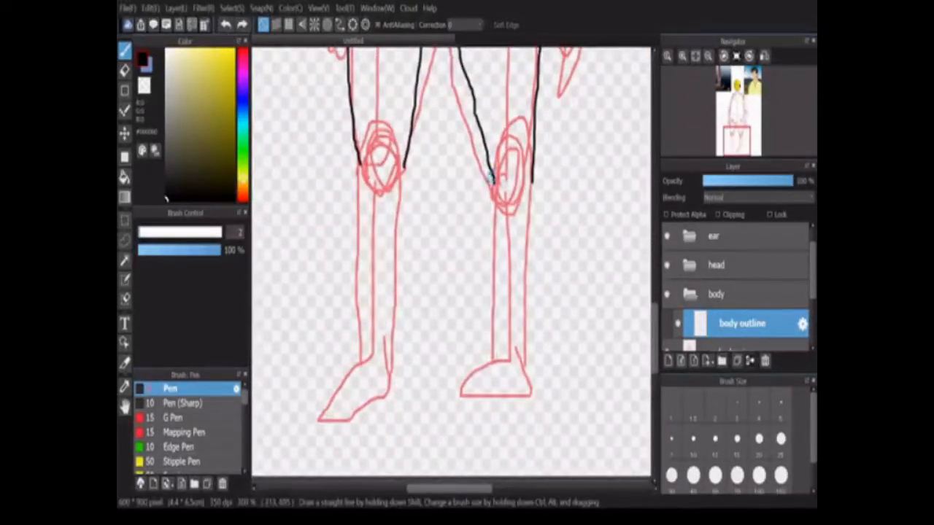
Ink the right leg's inner and outer shin from knee to ankle and outline its foot below the underdrawing.
scroll(470, 232, down, 4)
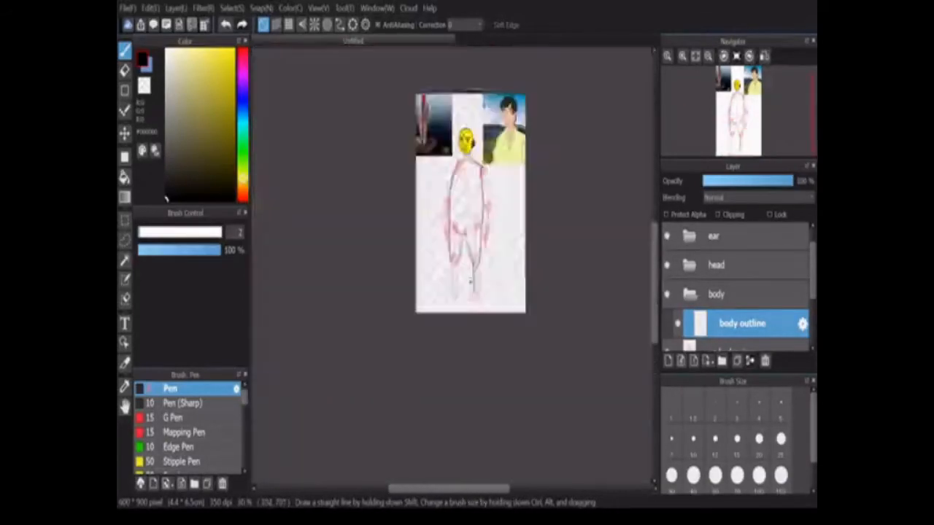
scroll(469, 286, up, 5)
drag(552, 208, 540, 385)
scroll(510, 383, down, 5)
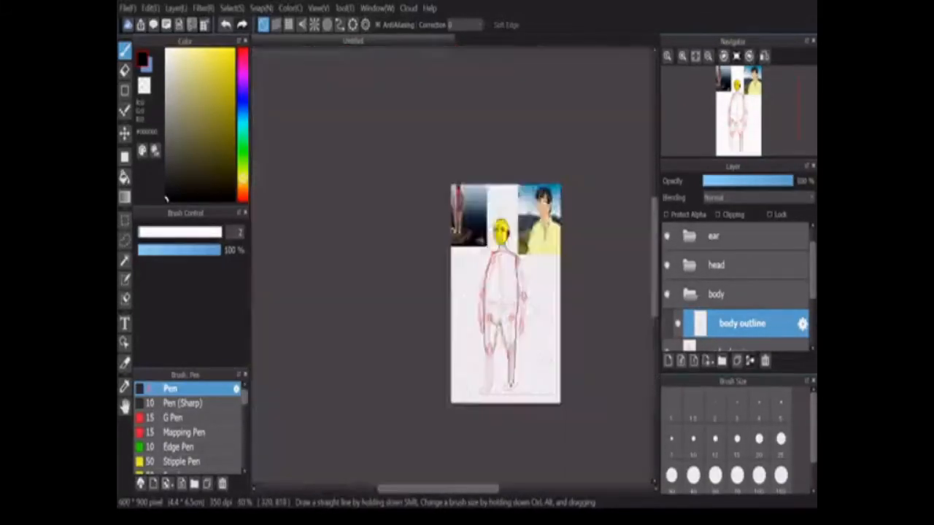
scroll(509, 384, up, 4)
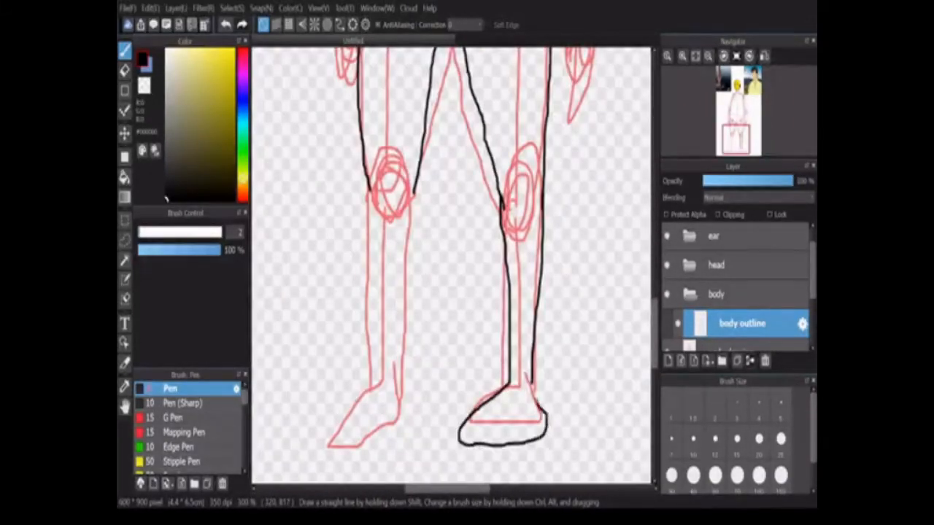
Erase the front tip of the right foot outline and redraw it as a blunter toe end.
key(e)
key(p)
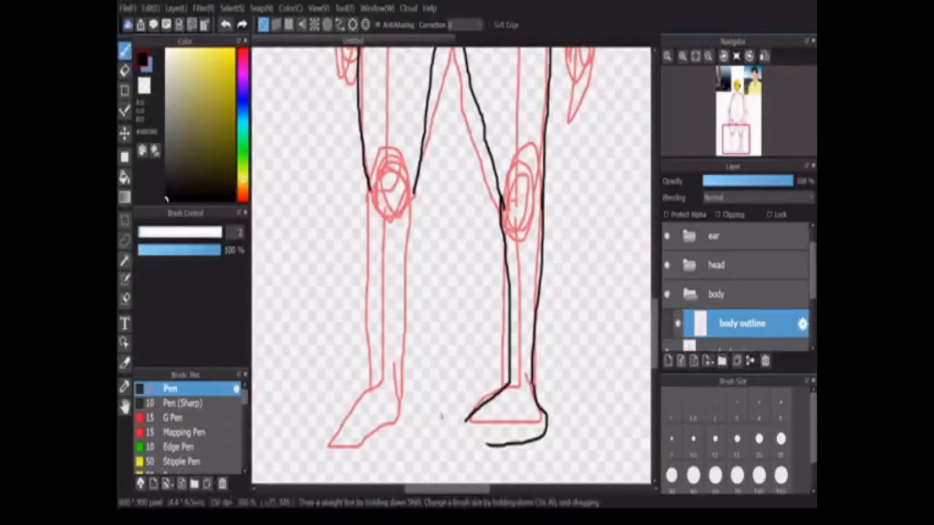
scroll(476, 447, up, 1)
drag(437, 394, 428, 421)
scroll(427, 421, down, 2)
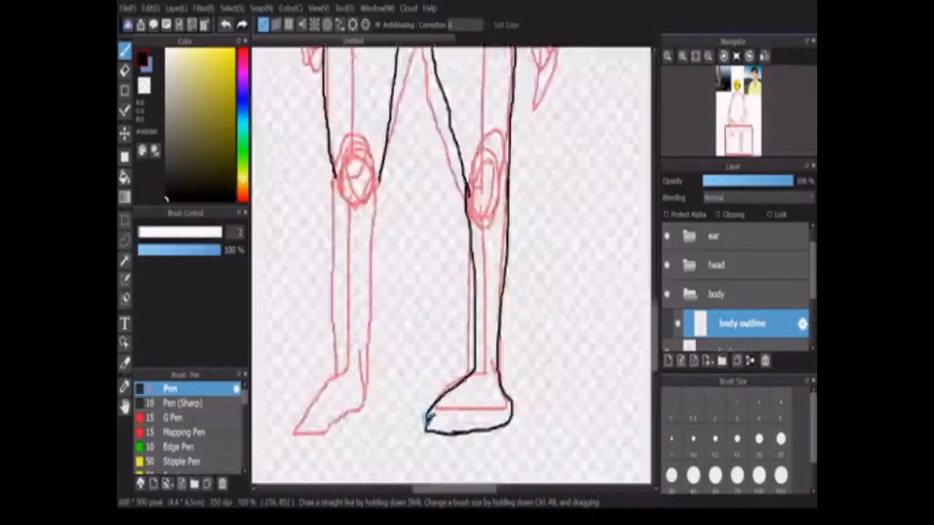
scroll(428, 421, up, 3)
scroll(427, 420, down, 4)
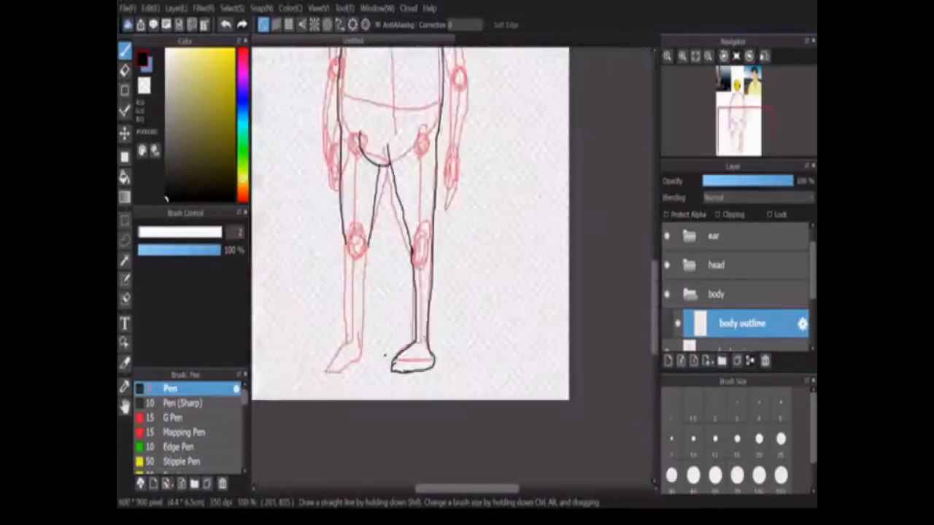
Undo the right foot's tip and redraw it closer in with short curved toe lines.
scroll(427, 421, up, 2)
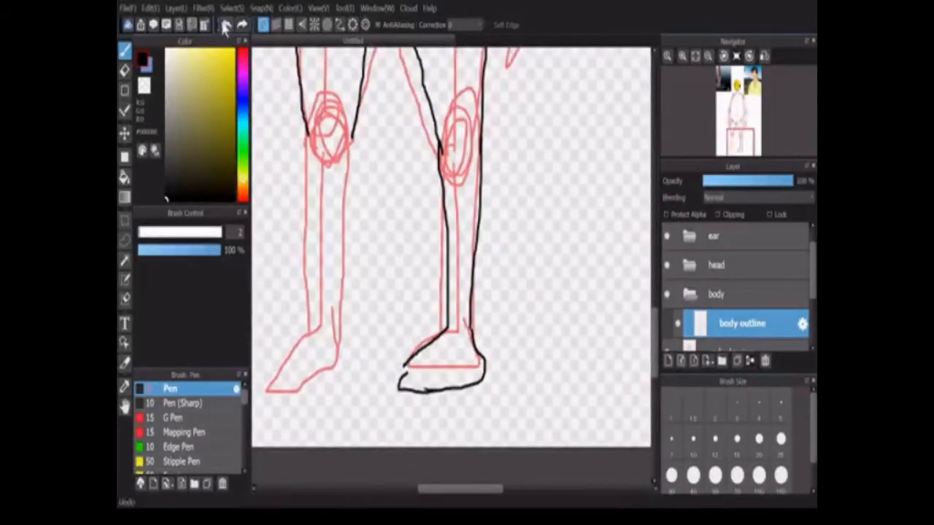
key(ctrl+z)
scroll(372, 409, up, 3)
drag(385, 391, 368, 427)
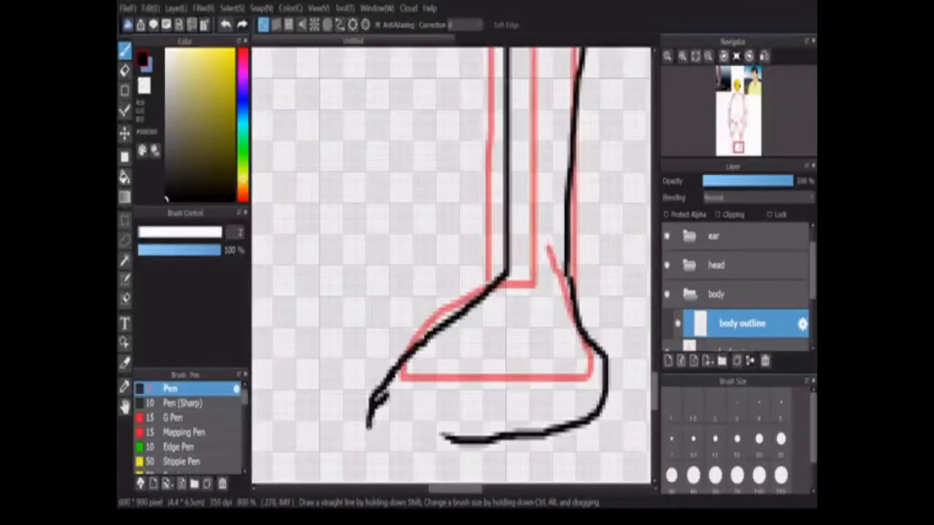
scroll(459, 441, up, 2)
mouse_move(280, 401)
mouse_down()
mouse_move(282, 425)
mouse_move(297, 436)
mouse_up()
scroll(387, 307, down, 1)
Erase the entire right foot outline below the ankle.
key(e)
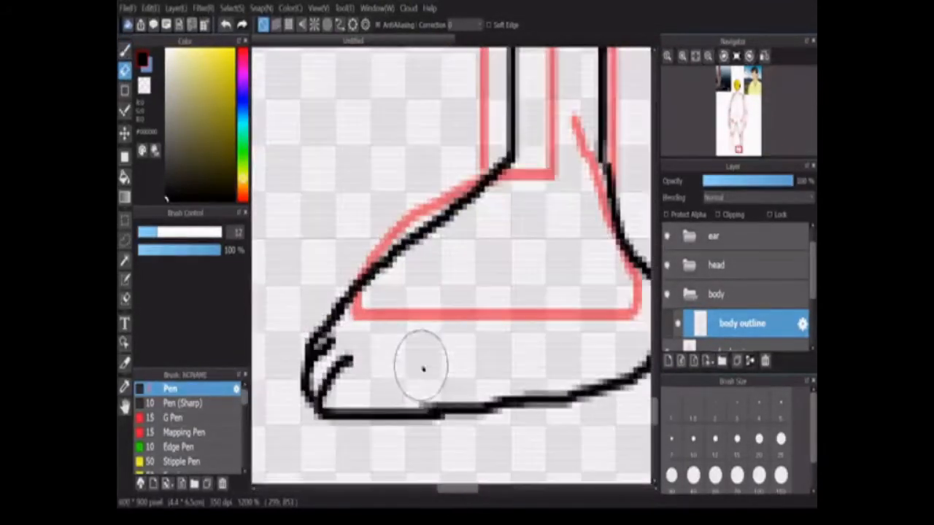
scroll(397, 302, down, 3)
scroll(402, 301, up, 1)
scroll(403, 301, down, 4)
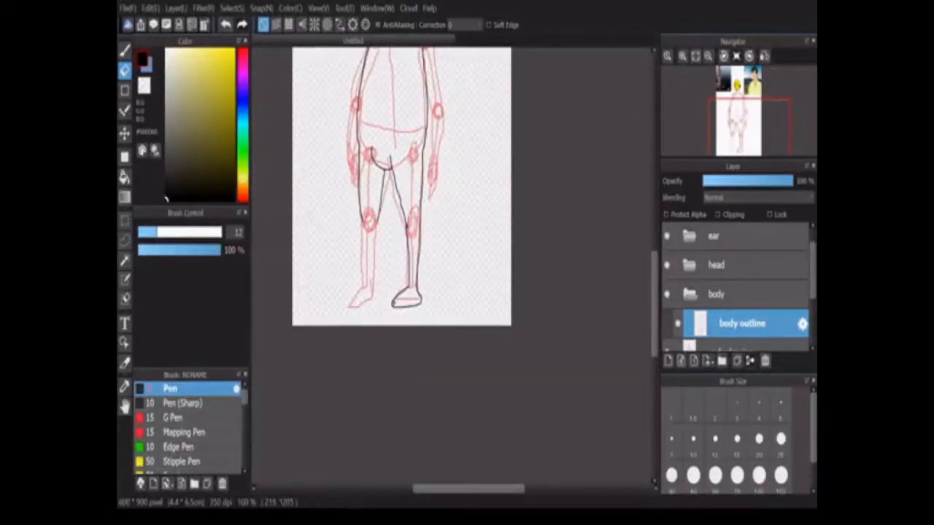
scroll(400, 282, up, 3)
drag(430, 296, 493, 383)
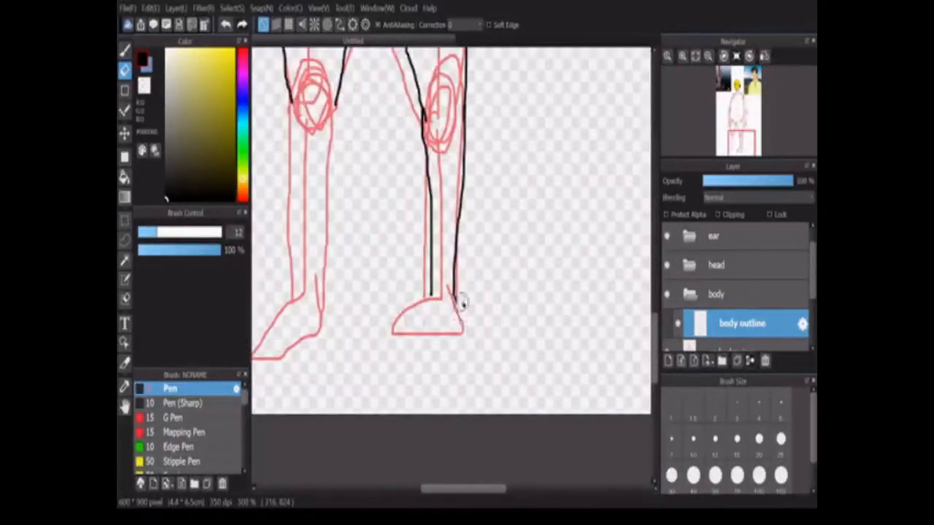
Try to ink a steeper instep line from the right ankle down toward the toes.
key(b)
scroll(467, 299, up, 3)
scroll(494, 288, down, 1)
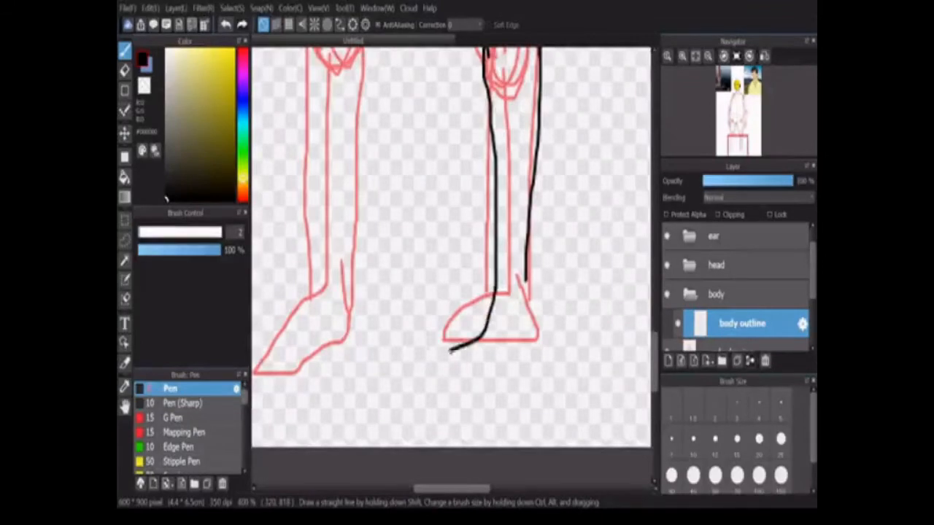
drag(451, 351, 429, 370)
scroll(430, 370, up, 1)
scroll(430, 370, down, 2)
Undo the right foot's ink strokes back to the bare ankle and start a steeper instep line.
click(225, 25)
click(225, 25)
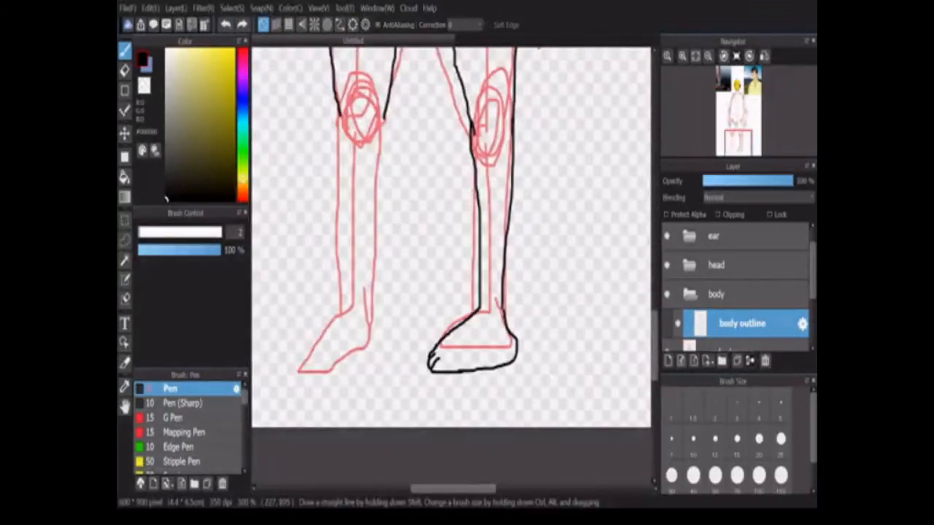
scroll(448, 340, up, 1)
click(226, 25)
click(225, 26)
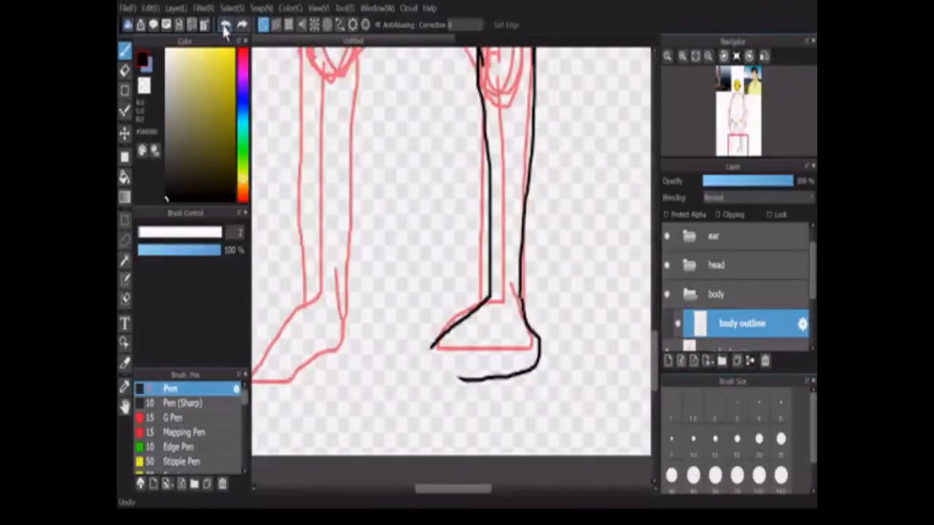
click(225, 25)
click(225, 26)
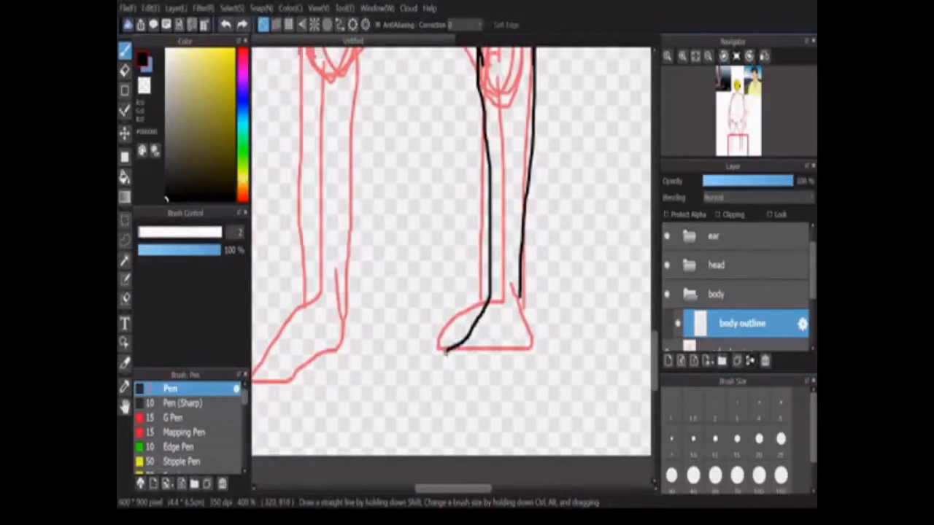
Extend the right foot's instep line past the underdrawing to the toe tip and ink the start of the toes.
drag(447, 352, 429, 372)
scroll(428, 372, down, 2)
scroll(429, 372, up, 3)
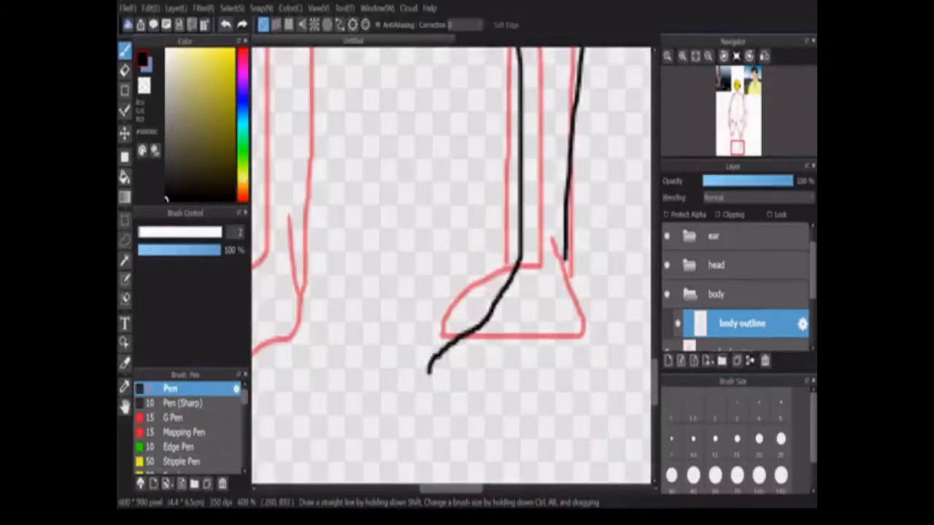
scroll(435, 366, up, 1)
mouse_move(450, 361)
mouse_down()
mouse_move(457, 380)
mouse_move(442, 381)
mouse_up()
scroll(499, 356, down, 5)
scroll(485, 356, up, 8)
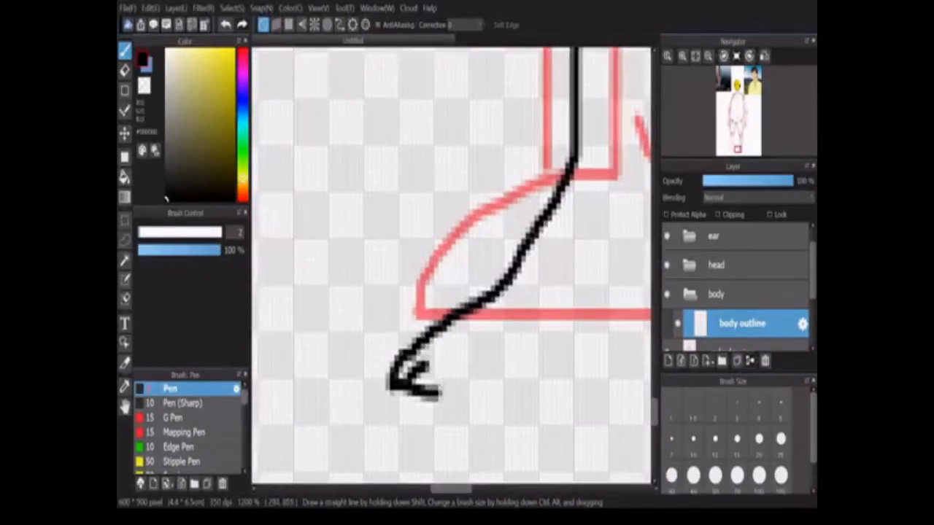
Ink the right foot's small rounded toes, sole and heel, joining the heel to the outer ankle.
mouse_move(437, 380)
mouse_down()
mouse_move(482, 394)
mouse_move(405, 340)
mouse_move(380, 361)
mouse_move(472, 392)
mouse_move(582, 358)
mouse_move(587, 289)
mouse_move(575, 230)
mouse_up()
scroll(452, 365, down, 2)
scroll(575, 260, up, 2)
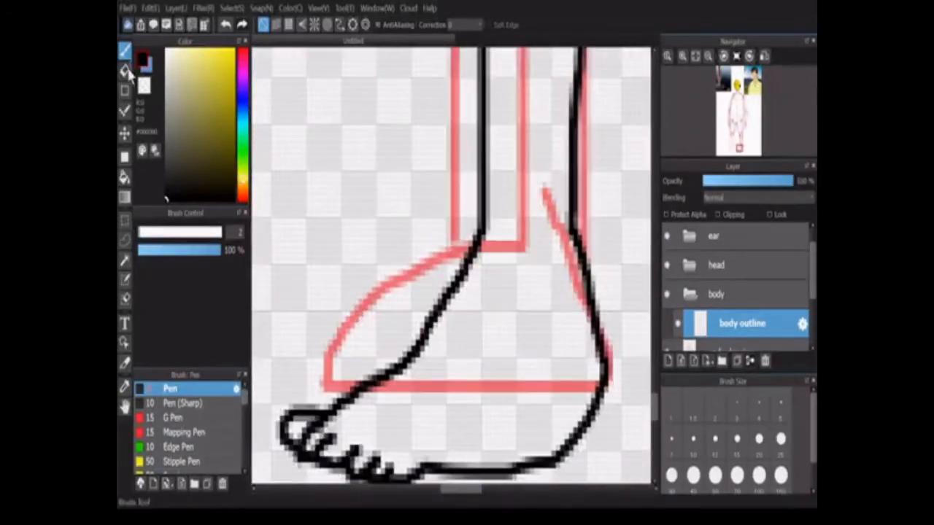
Erase the right foot's sole line between the toes and the heel and redraw it as a smoother curve.
key(e)
scroll(642, 376, down, 3)
mouse_move(420, 290)
mouse_down()
mouse_move(470, 299)
mouse_move(524, 285)
mouse_up()
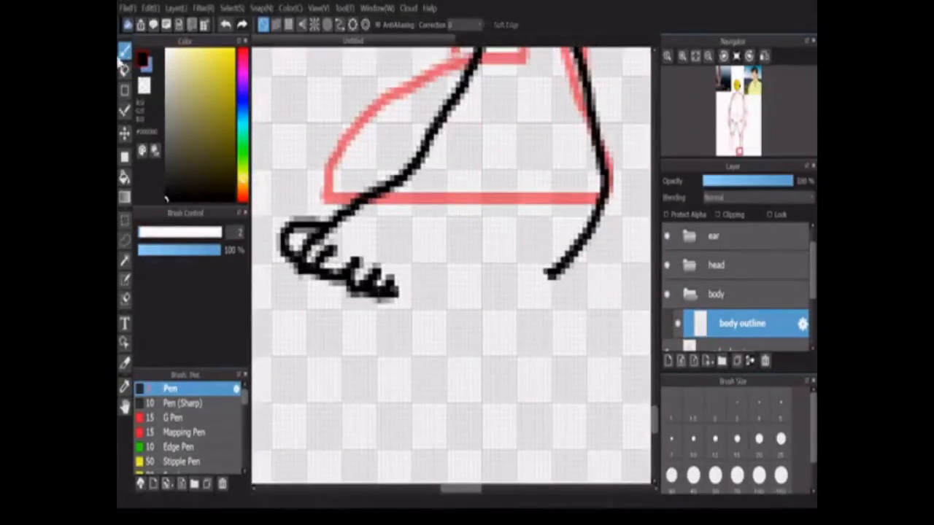
mouse_move(419, 288)
mouse_down()
mouse_move(376, 276)
mouse_move(416, 295)
mouse_move(556, 264)
mouse_up()
key(p)
scroll(373, 264, down, 3)
Erase excess ink around the right foot's toes and retouch the small toe lines with the pen.
scroll(374, 263, down, 1)
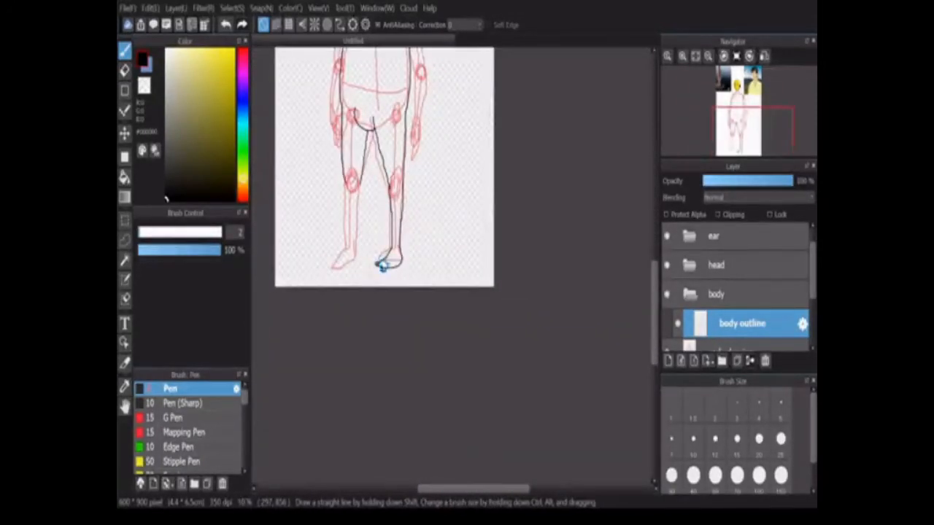
scroll(382, 263, up, 4)
key(e)
mouse_move(409, 310)
mouse_down()
mouse_move(343, 277)
mouse_move(441, 310)
mouse_up()
key(p)
scroll(401, 314, up, 3)
scroll(399, 329, down, 1)
drag(371, 264, 292, 168)
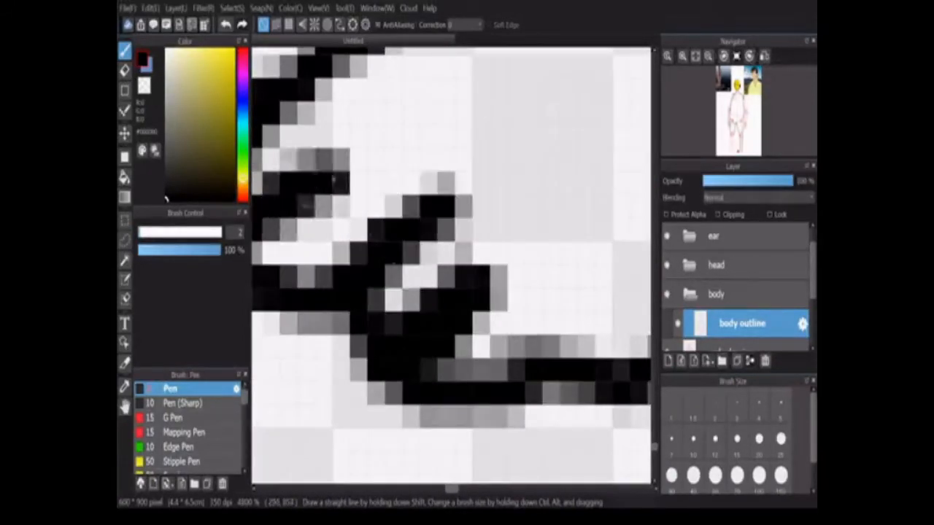
scroll(343, 190, down, 3)
drag(418, 71, 437, 89)
scroll(431, 81, down, 4)
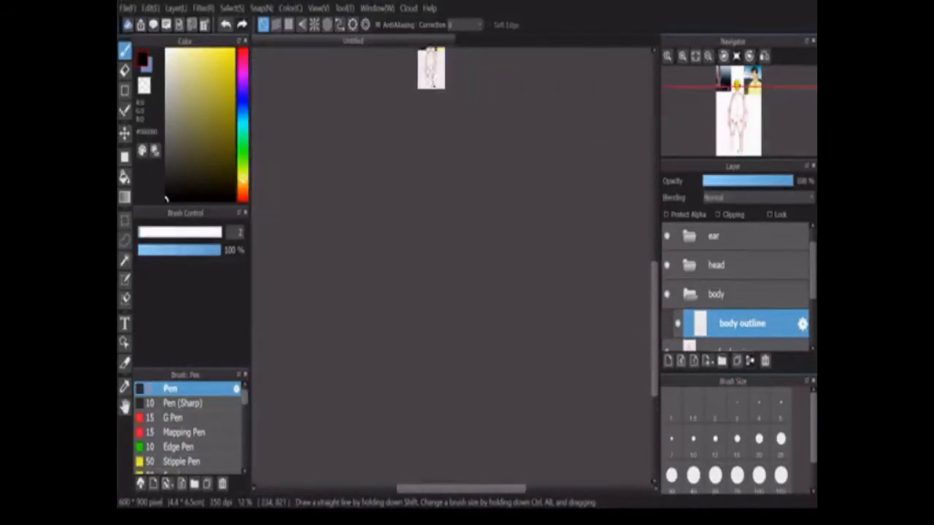
Ink two short horizontal ankle marks between the right leg's shin lines just above the foot.
scroll(453, 240, up, 3)
scroll(421, 228, down, 1)
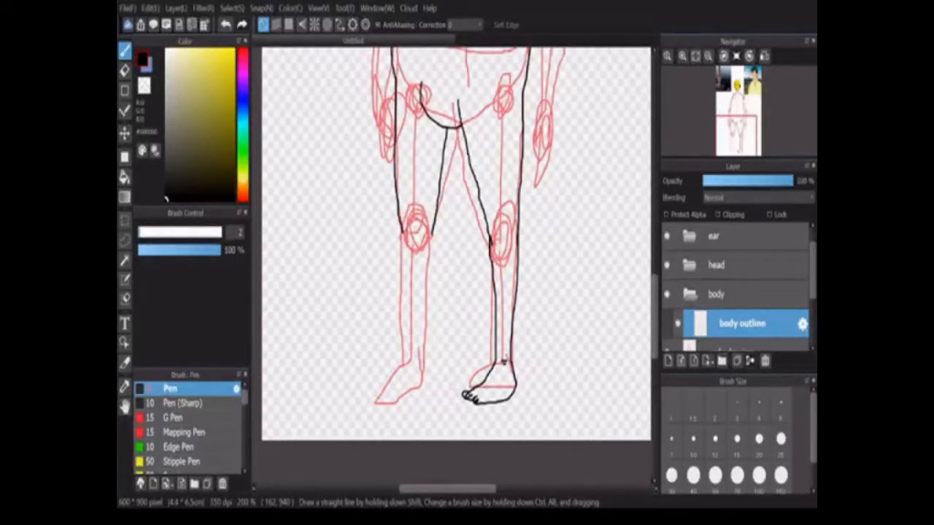
scroll(531, 383, up, 3)
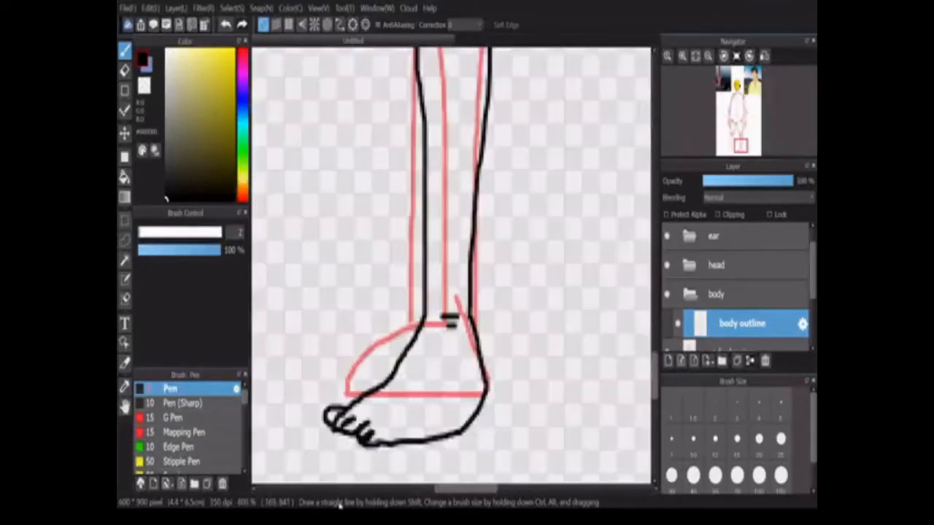
scroll(336, 482, down, 2)
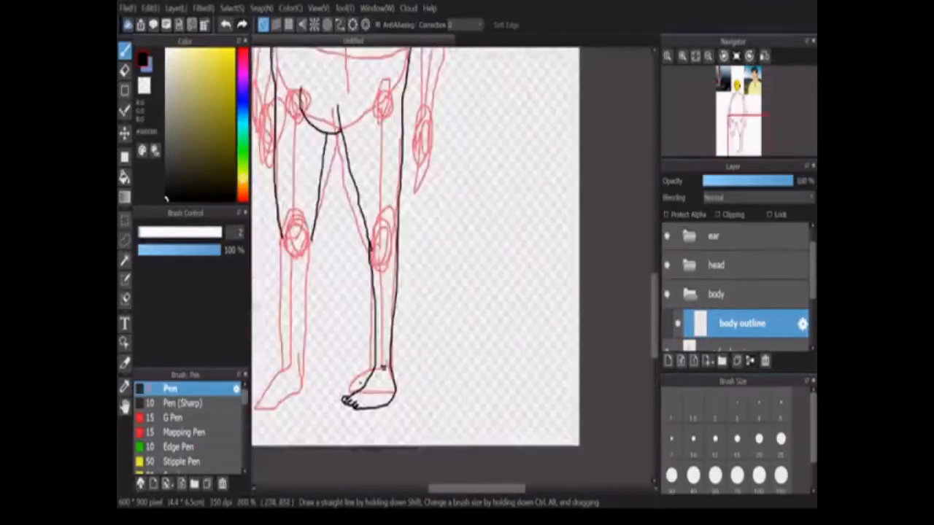
scroll(343, 379, up, 3)
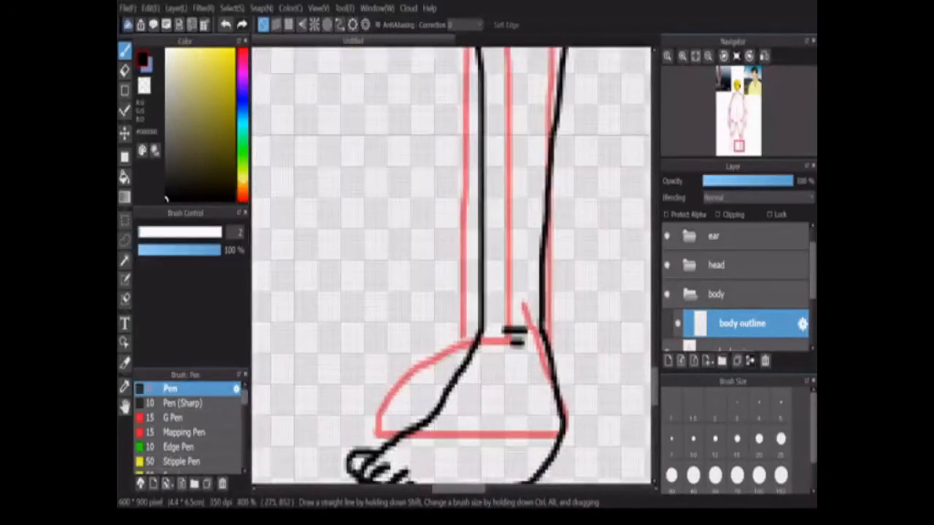
scroll(367, 454, down, 3)
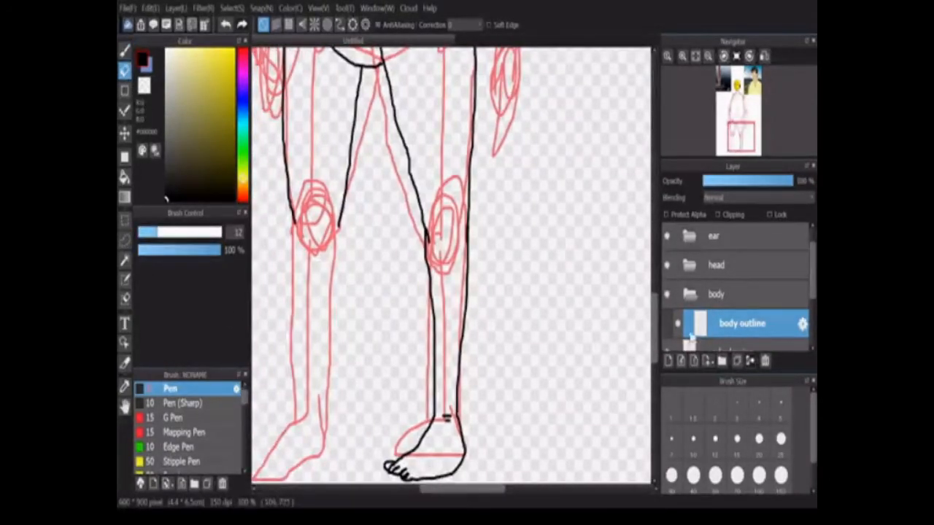
Erase the inked toes and sole line of the foot on the body outline layer, keeping the instep and heel curves.
scroll(430, 358, down, 2)
scroll(430, 358, up, 4)
mouse_move(350, 437)
mouse_down()
mouse_move(521, 433)
mouse_move(512, 342)
mouse_up()
scroll(341, 386, down, 1)
key(e)
mouse_move(342, 412)
mouse_down()
mouse_move(398, 423)
mouse_move(472, 316)
mouse_move(455, 457)
mouse_up()
key(b)
scroll(437, 329, up, 1)
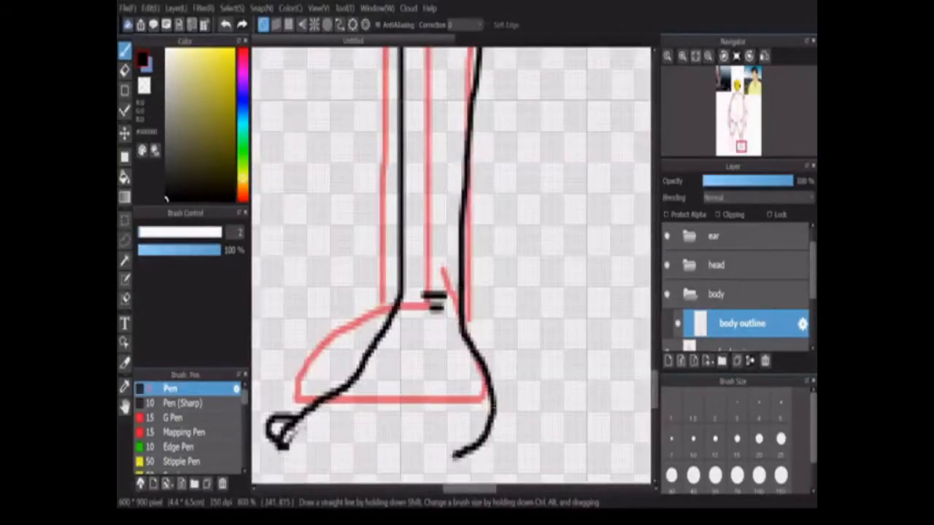
key(e)
drag(293, 423, 266, 442)
Redraw the foot with the pen as a simple toeless shape, with a rounded front and a flat sole joining the heel.
key(b)
mouse_move(314, 406)
mouse_down()
mouse_move(287, 448)
mouse_move(459, 456)
mouse_up()
scroll(350, 389, down, 1)
scroll(350, 389, up, 1)
drag(657, 388, 656, 396)
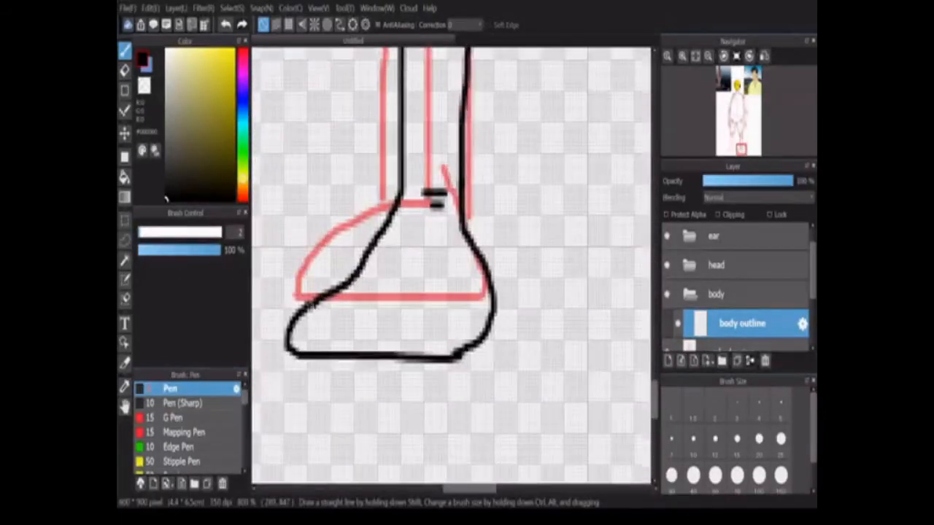
mouse_move(467, 488)
mouse_down()
mouse_move(431, 488)
mouse_move(456, 489)
mouse_up()
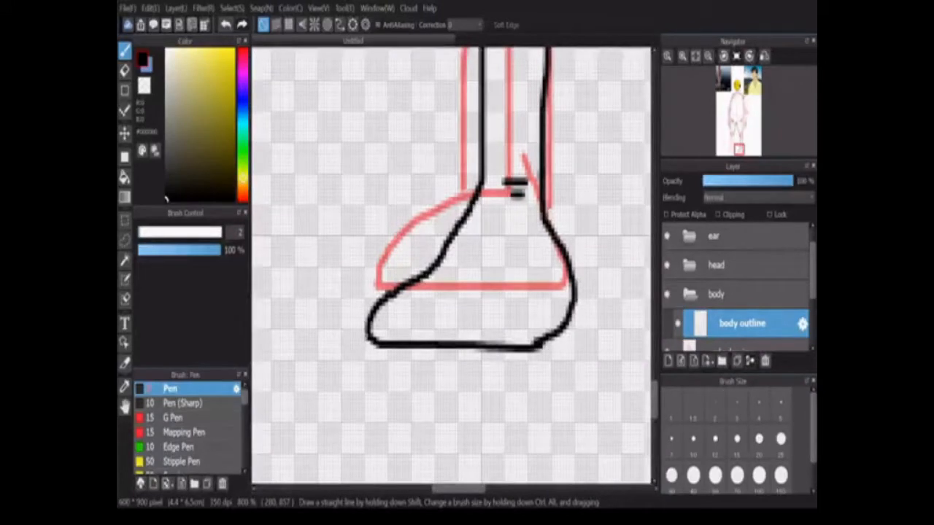
scroll(368, 337, up, 1)
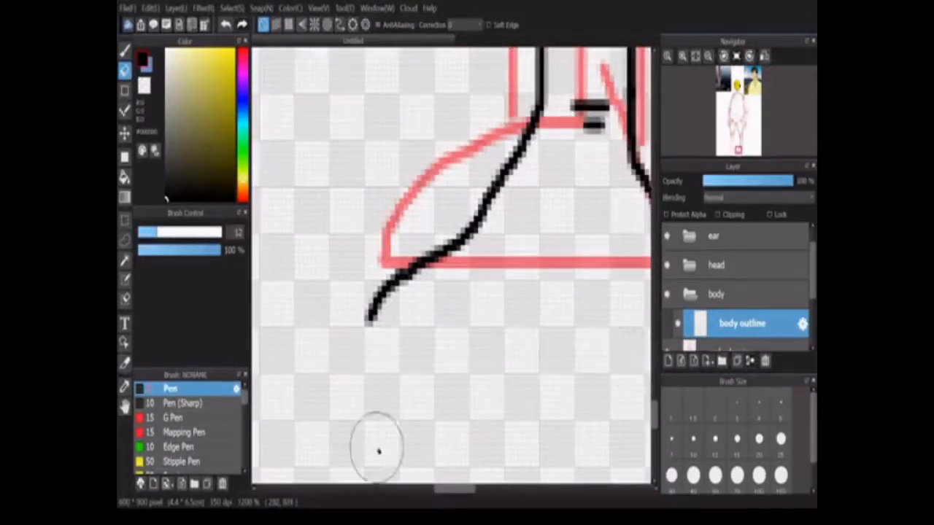
click(667, 361)
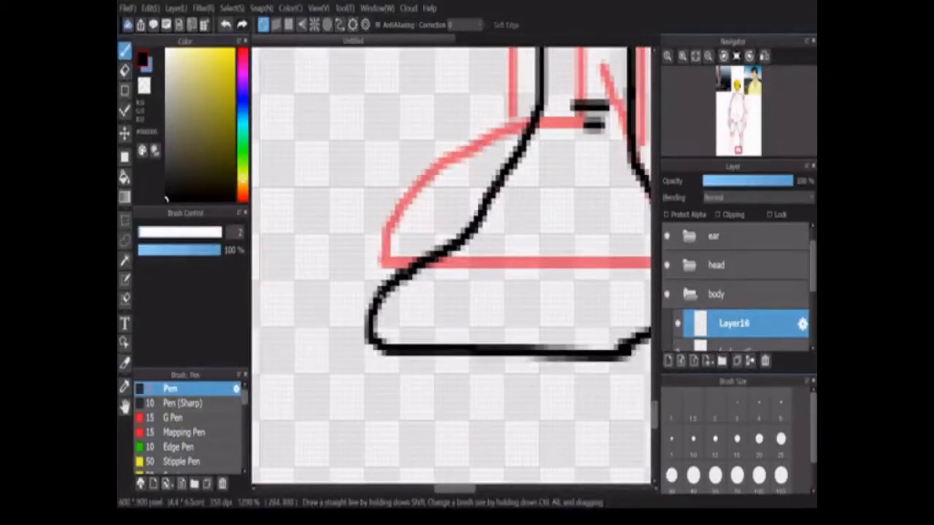
drag(387, 287, 371, 337)
scroll(386, 287, down, 5)
scroll(386, 288, up, 6)
click(226, 25)
click(125, 71)
scroll(332, 332, down, 3)
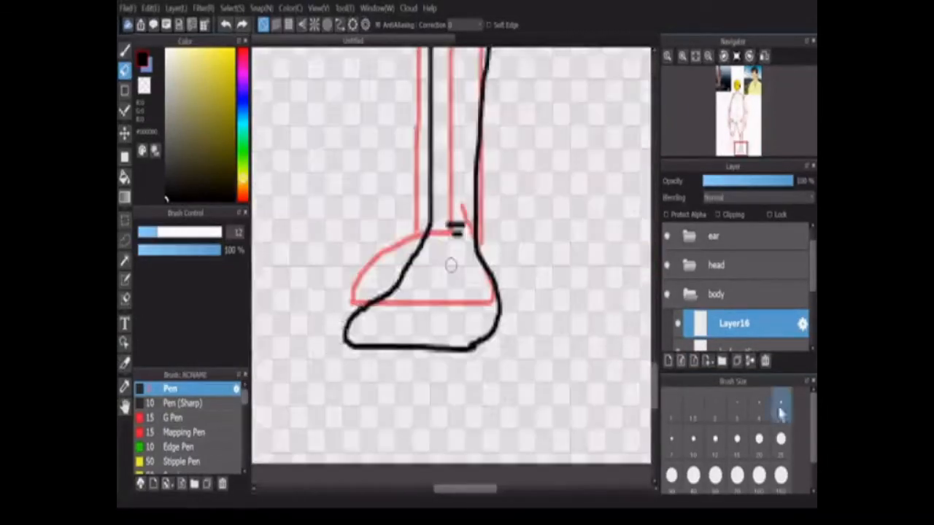
click(765, 360)
scroll(355, 328, up, 2)
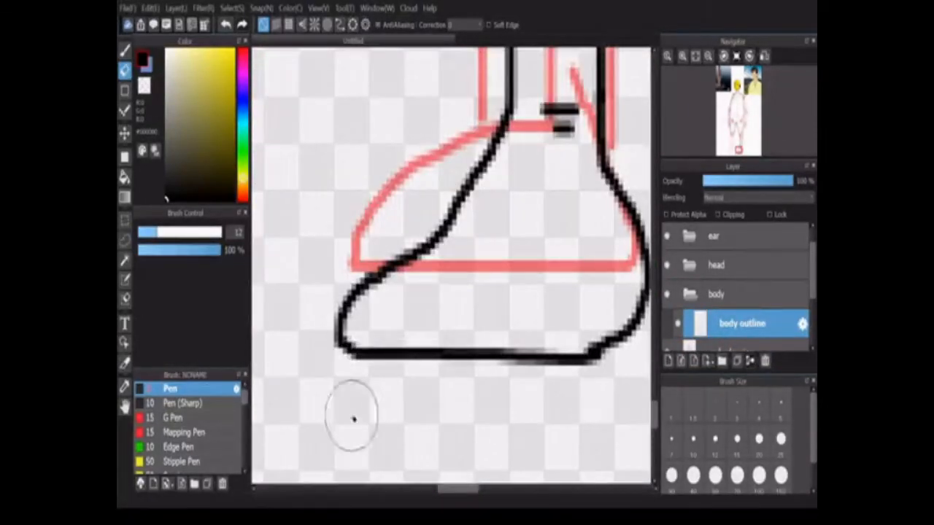
Erase the closed sole line of the right-hand foot and switch back to the size 2 Pen.
drag(341, 341, 634, 314)
click(125, 50)
scroll(365, 309, down, 3)
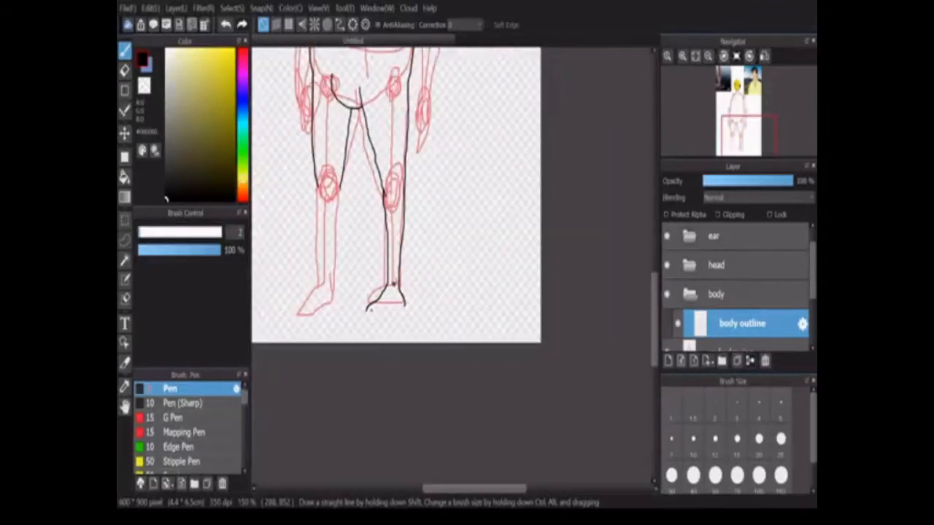
scroll(368, 310, up, 3)
scroll(368, 310, down, 3)
scroll(368, 310, up, 3)
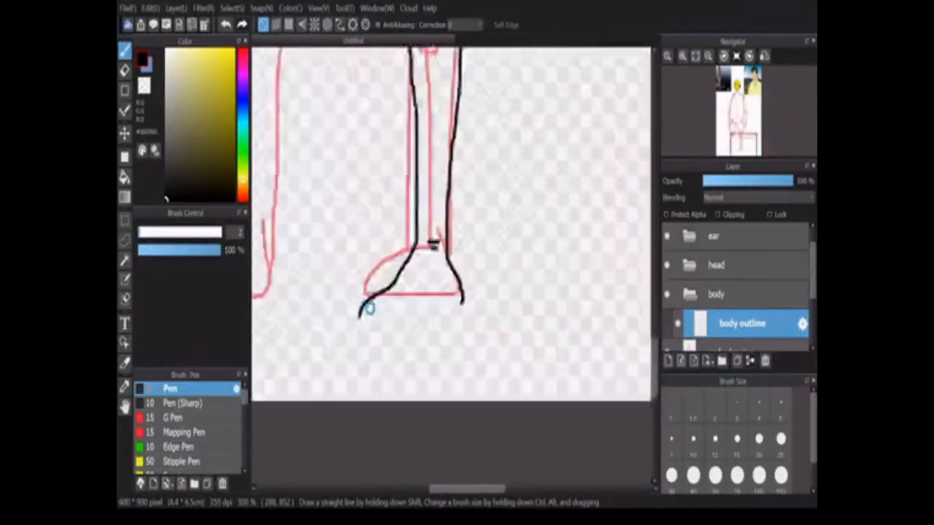
Try closing the right-hand foot outline with a flat sole line from toe to heel, and undo it.
mouse_move(378, 301)
mouse_down()
mouse_move(357, 339)
mouse_move(429, 340)
mouse_move(558, 288)
mouse_up()
click(226, 24)
scroll(327, 333, up, 1)
scroll(326, 333, down, 1)
scroll(425, 358, up, 1)
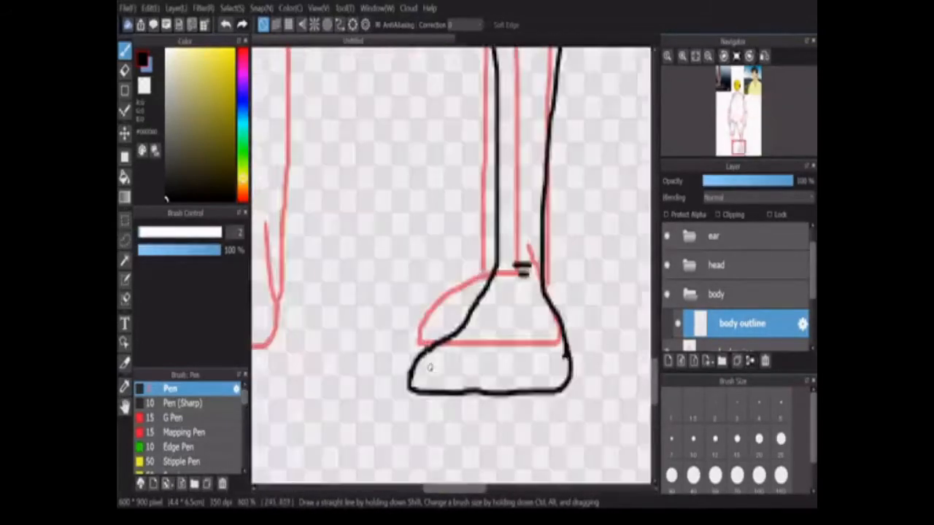
key(ctrl+z)
scroll(426, 358, up, 1)
click(225, 24)
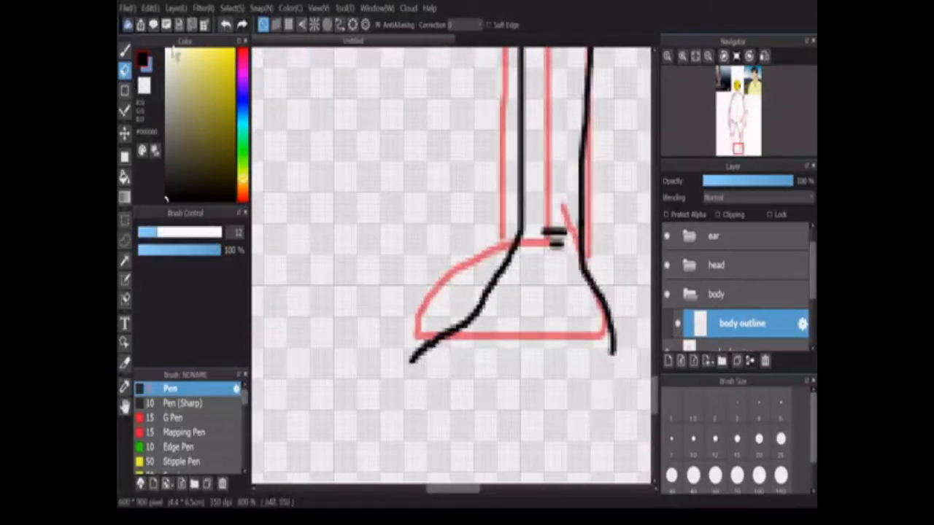
Redraw the right-hand foot's rounded front, flat sole and heel as one closed outline.
scroll(399, 358, down, 2)
scroll(400, 358, up, 3)
scroll(400, 358, down, 1)
scroll(400, 357, up, 1)
mouse_move(403, 359)
mouse_down()
mouse_move(436, 381)
mouse_move(398, 390)
mouse_move(603, 362)
mouse_up()
scroll(416, 372, down, 1)
click(225, 24)
scroll(602, 362, down, 1)
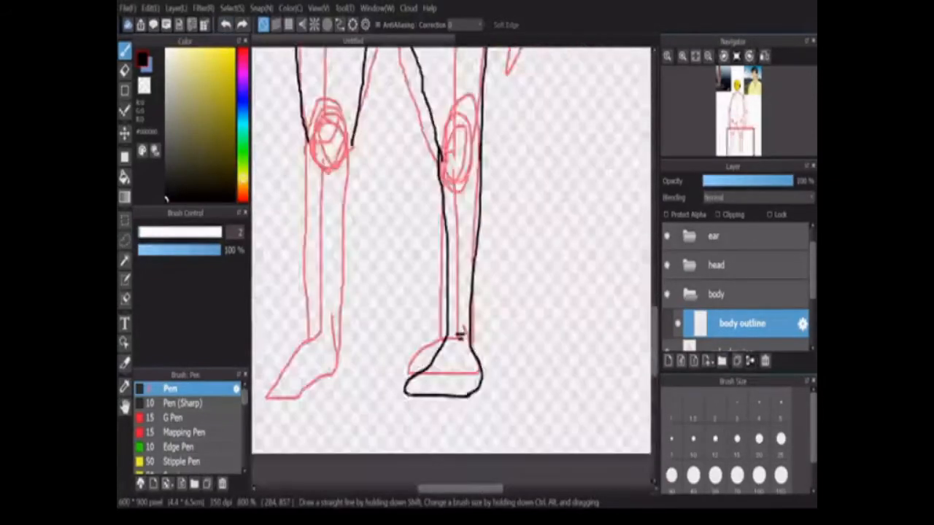
scroll(603, 361, up, 1)
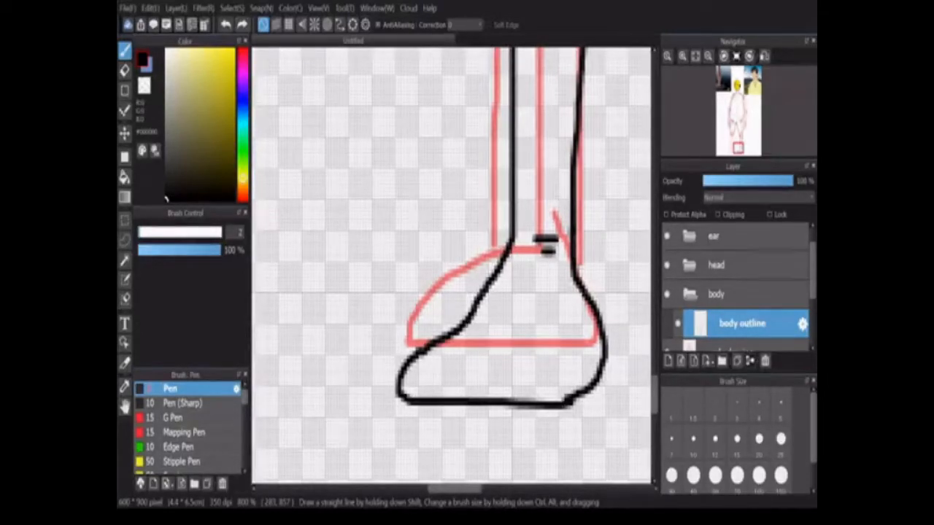
Erase the right-hand foot's sole, heel curve and front tip.
click(124, 71)
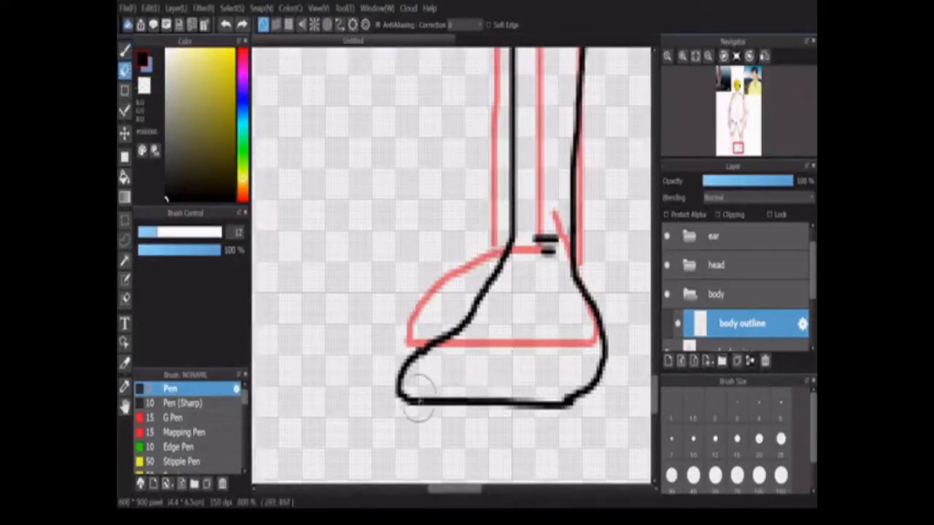
drag(419, 394, 594, 379)
click(405, 402)
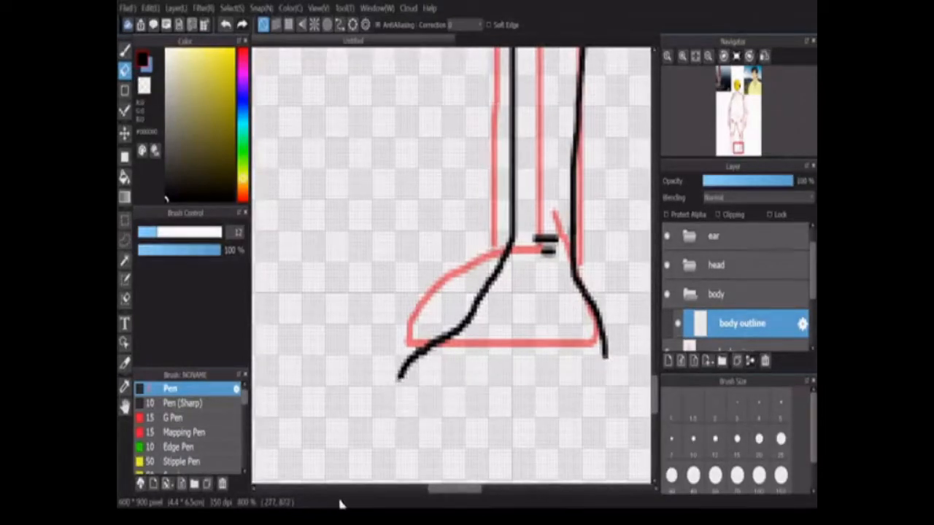
Draw a row of small rounded toes on the right-hand foot and close its sole back to the heel.
key(b)
mouse_move(399, 375)
mouse_down()
mouse_move(398, 400)
mouse_move(427, 369)
mouse_up()
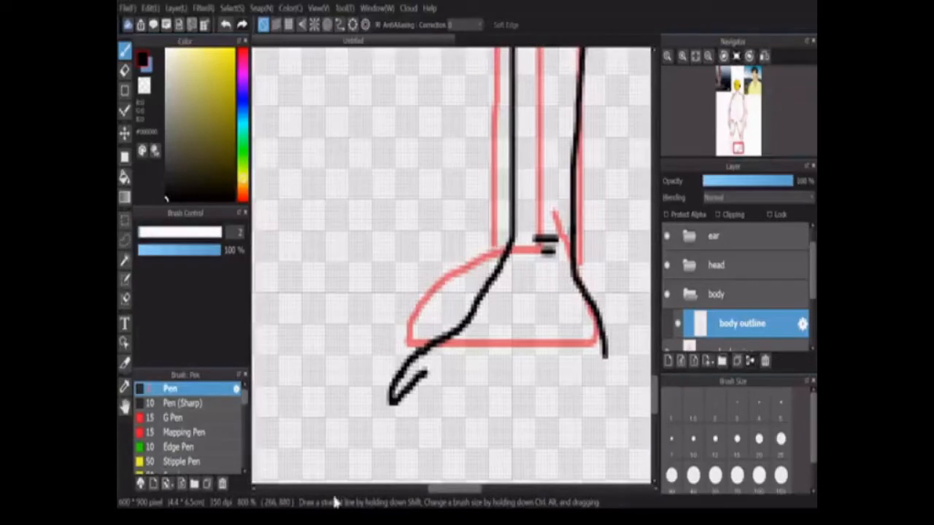
drag(393, 415, 436, 383)
scroll(420, 388, up, 1)
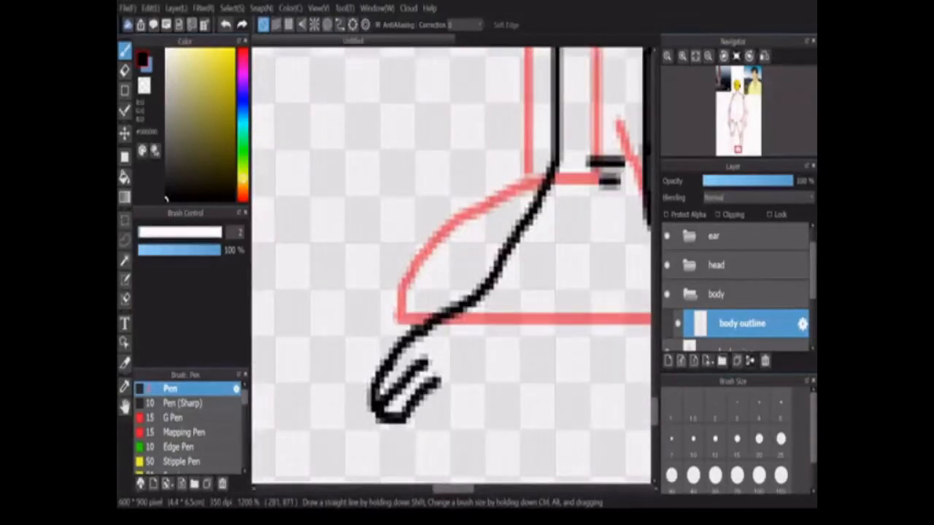
mouse_move(416, 413)
mouse_down()
mouse_move(406, 439)
mouse_move(430, 437)
mouse_up()
mouse_move(442, 390)
mouse_down()
mouse_move(432, 446)
mouse_move(451, 455)
mouse_up()
scroll(438, 437, down, 1)
mouse_move(379, 452)
mouse_down()
mouse_move(430, 452)
mouse_move(423, 440)
mouse_move(460, 434)
mouse_move(472, 406)
mouse_up()
scroll(430, 452, down, 1)
scroll(473, 406, down, 5)
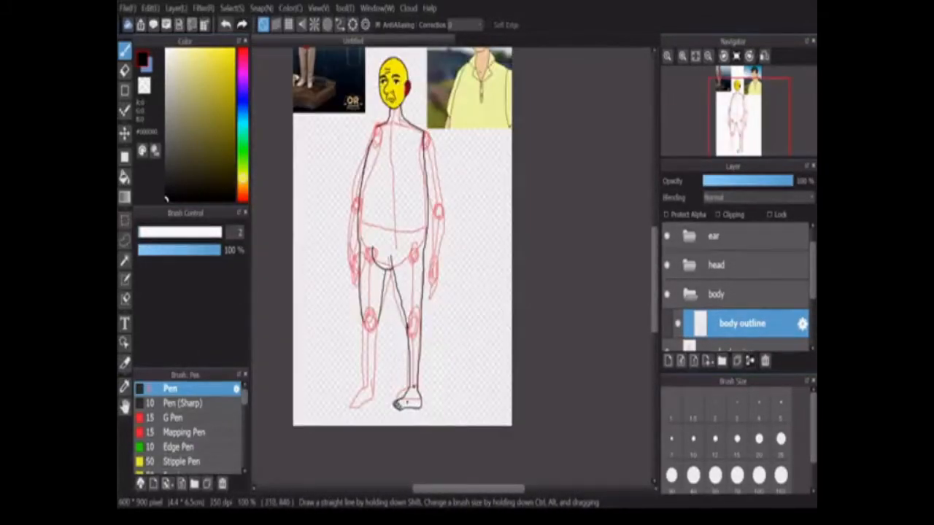
Outline both sides of the left-hand lower leg in black from the knee to the ankle.
scroll(413, 394, up, 3)
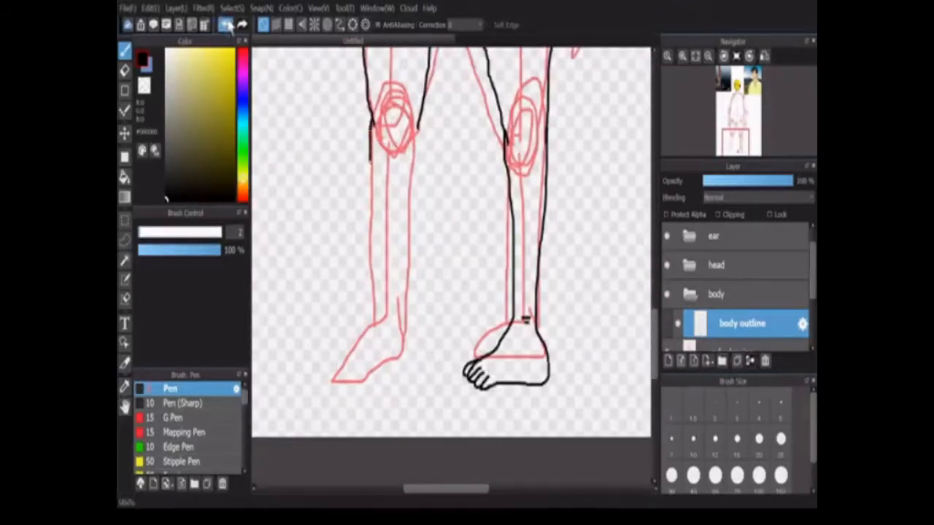
scroll(376, 179, up, 1)
drag(372, 101, 385, 342)
mouse_move(436, 106)
mouse_down()
mouse_move(414, 343)
mouse_move(372, 441)
mouse_move(382, 434)
mouse_up()
scroll(381, 434, up, 1)
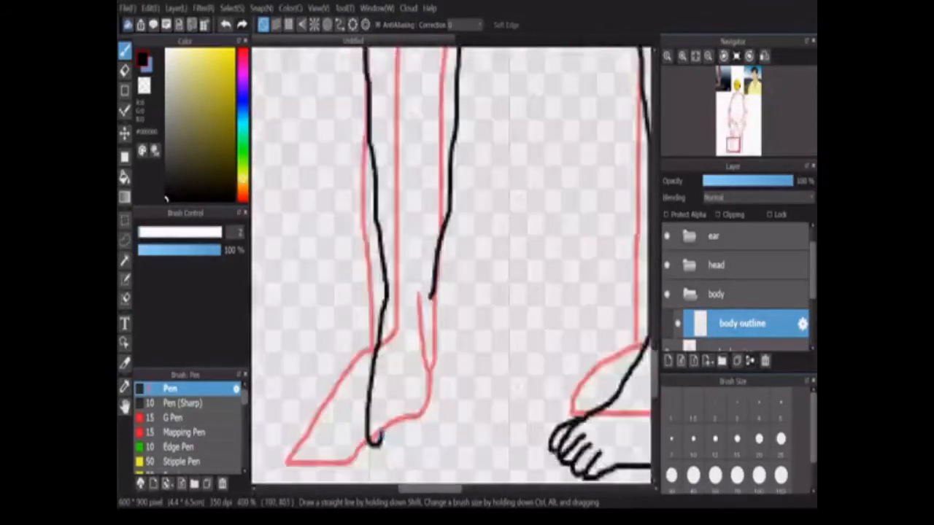
Undo the stray ankle stroke and outline the left-hand foot's instep, heel and sole along the red sketch.
scroll(381, 434, down, 3)
scroll(381, 434, up, 3)
key(ctrl+z)
mouse_move(387, 295)
mouse_down()
mouse_move(378, 331)
mouse_move(286, 454)
mouse_up()
scroll(343, 449, down, 3)
scroll(343, 448, up, 2)
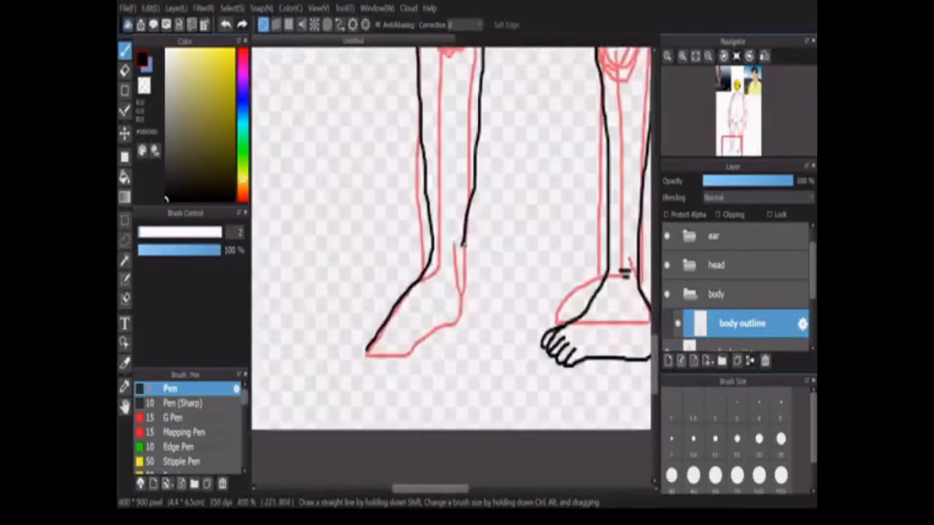
mouse_move(462, 238)
mouse_down()
mouse_move(458, 333)
mouse_move(409, 358)
mouse_up()
scroll(409, 358, up, 4)
Draw curved toes along the front of the left-hand foot and mark its ankle with a short dash.
drag(411, 258, 398, 360)
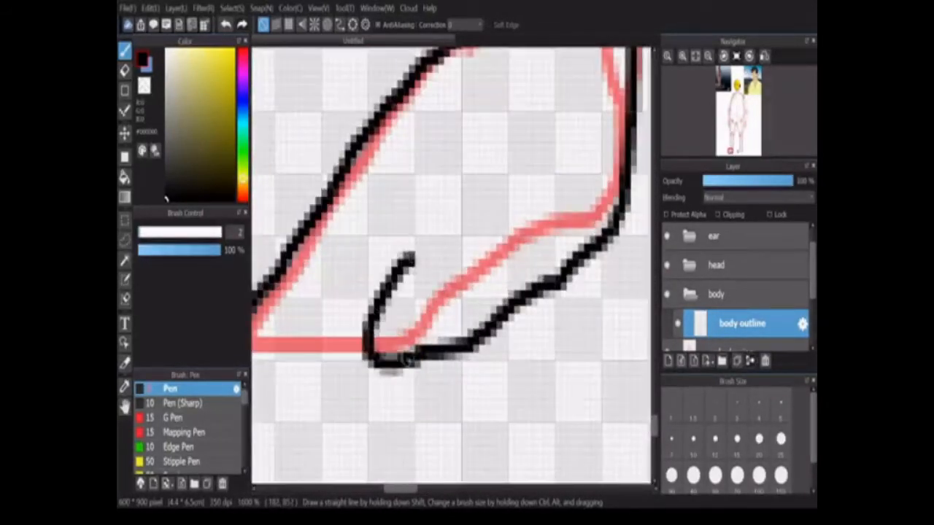
scroll(416, 353, down, 4)
scroll(416, 353, up, 3)
mouse_move(380, 275)
mouse_down()
mouse_move(369, 302)
mouse_move(380, 346)
mouse_move(344, 350)
mouse_up()
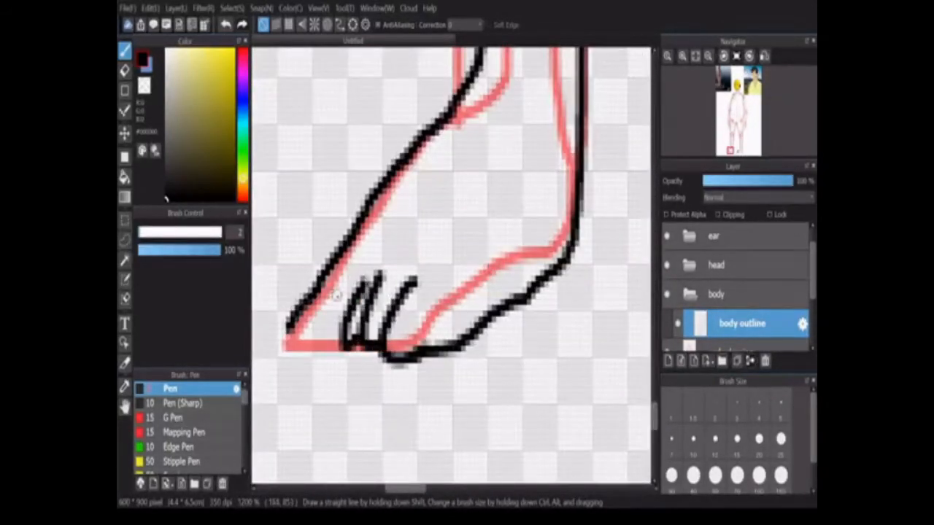
drag(340, 289, 320, 349)
drag(299, 307, 289, 334)
scroll(505, 264, down, 5)
scroll(505, 264, up, 3)
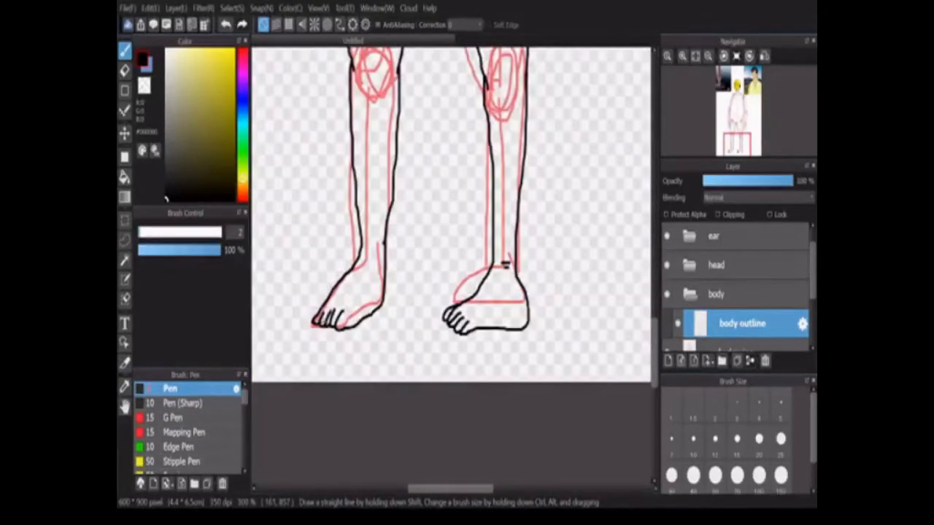
drag(376, 265, 386, 265)
scroll(350, 273, down, 2)
Hide the red body sketch to check the black outline on its own, and show it again.
click(667, 349)
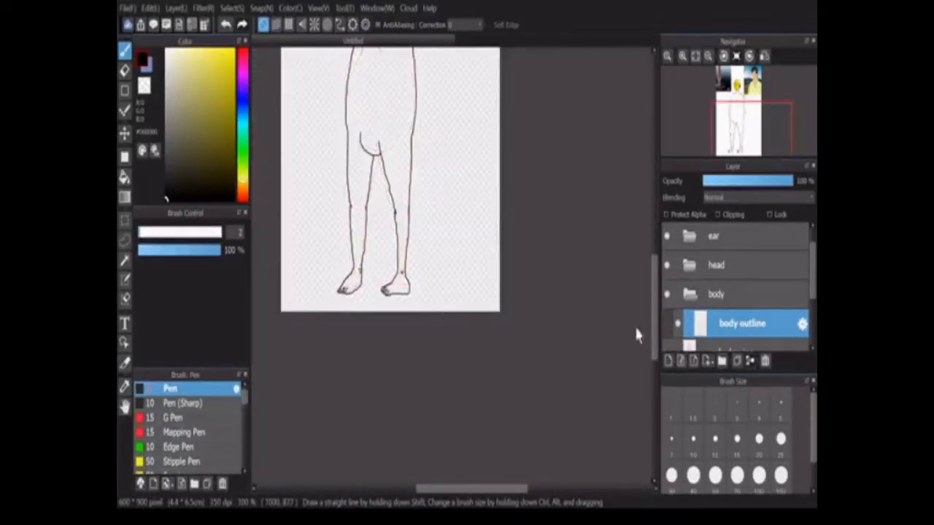
drag(655, 314, 654, 275)
click(667, 348)
Draw a short vertical line at the middle of the chest and a short nipple dash on each side.
scroll(375, 178, up, 5)
drag(402, 181, 400, 290)
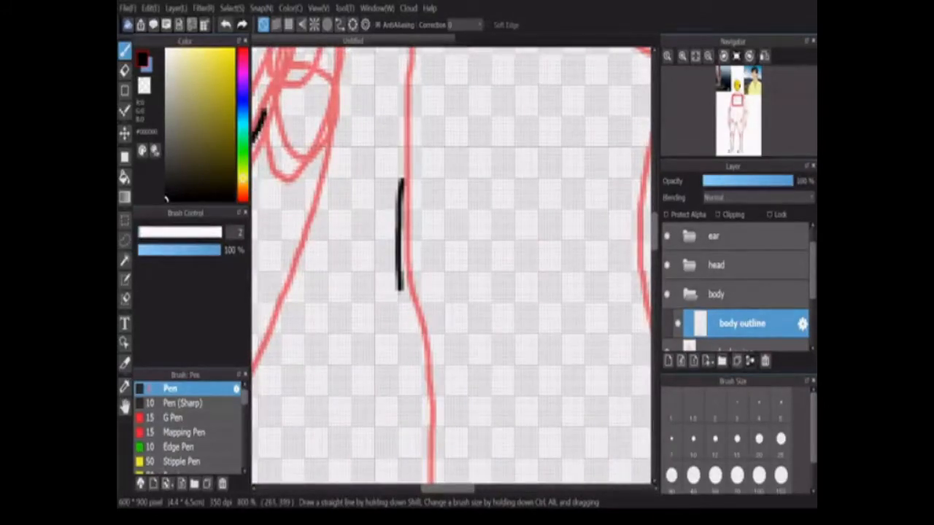
scroll(330, 283, down, 3)
scroll(311, 276, up, 4)
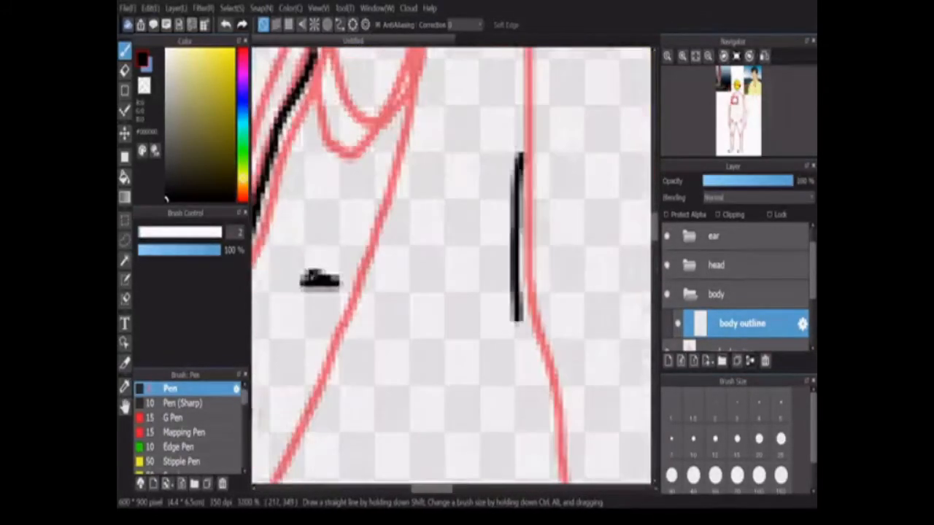
drag(304, 280, 335, 278)
drag(426, 491, 467, 492)
scroll(445, 378, down, 4)
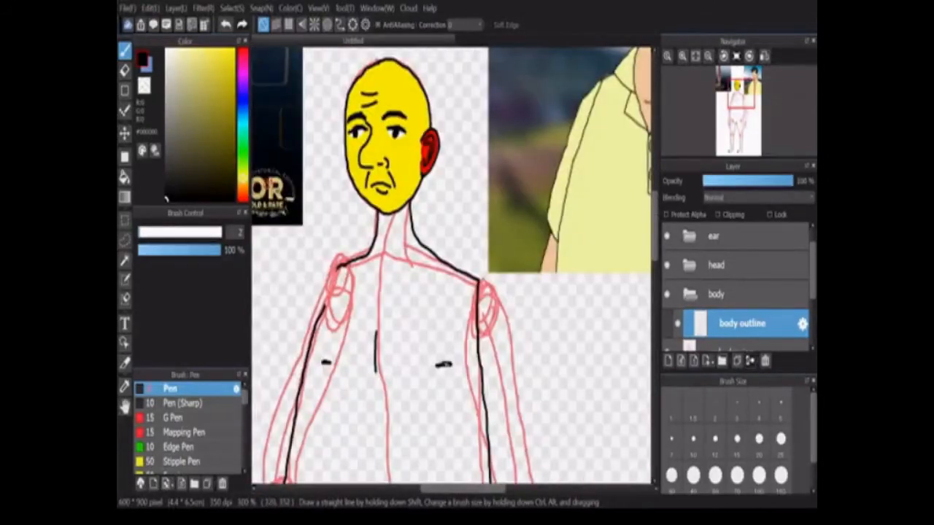
Draw a short vertical navel mark on the lower belly, just above the red waist line.
scroll(323, 318, down, 2)
scroll(335, 387, up, 2)
drag(333, 371, 332, 388)
scroll(351, 146, down, 3)
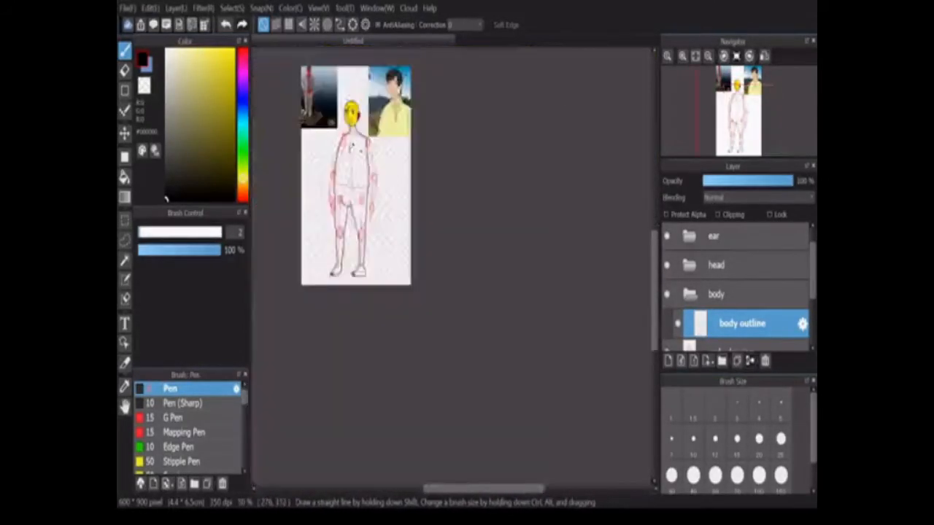
scroll(352, 146, up, 4)
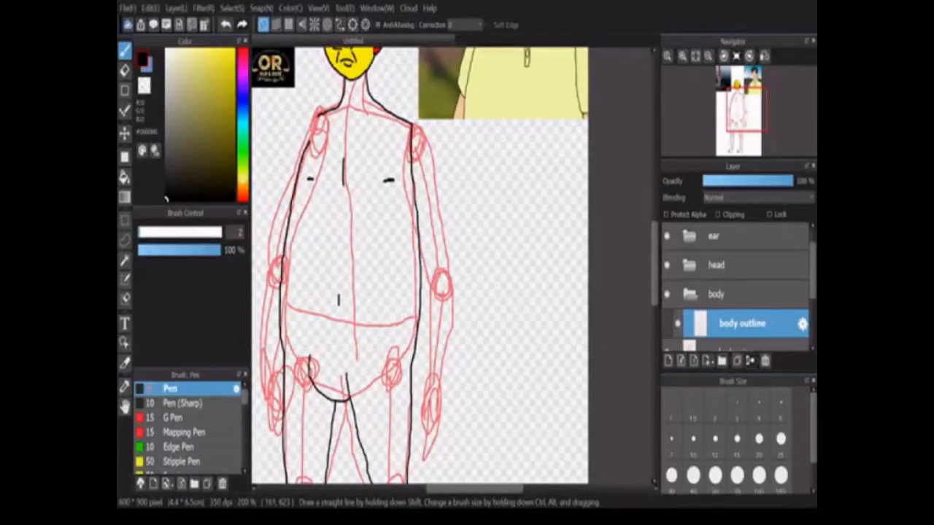
Set the Pen size to 1 and draw short chest hair strokes around the chest's centre line.
scroll(303, 153, up, 2)
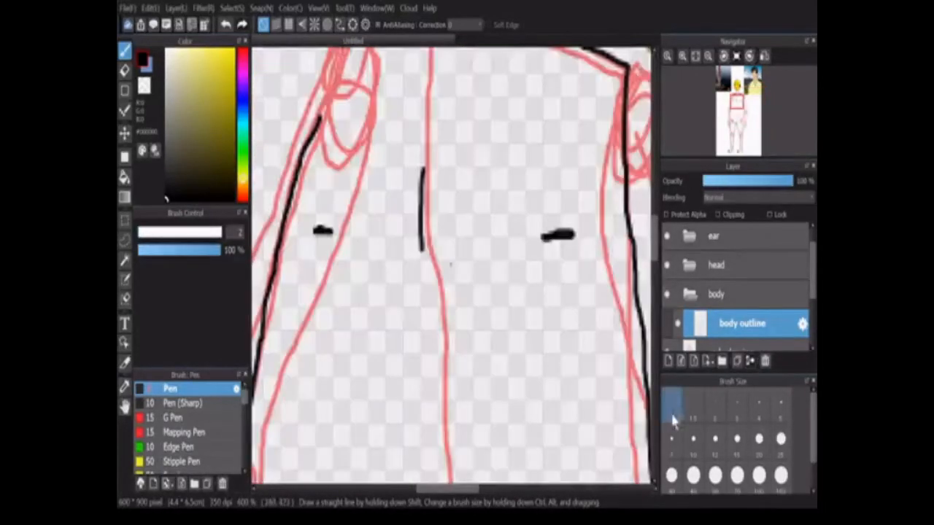
click(671, 419)
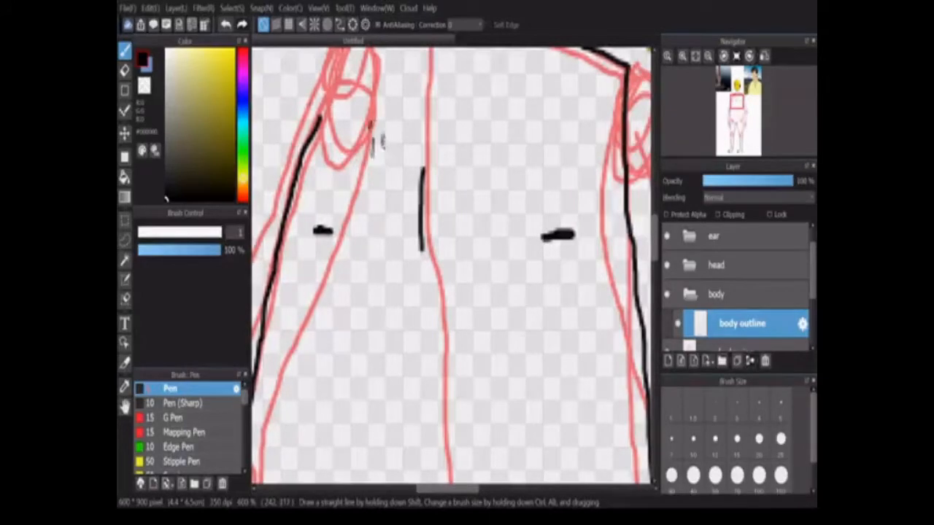
drag(383, 134, 382, 142)
drag(405, 126, 403, 139)
drag(393, 144, 392, 154)
mouse_move(381, 160)
mouse_down()
mouse_move(382, 178)
mouse_move(401, 190)
mouse_up()
drag(377, 194, 377, 208)
drag(377, 218, 380, 236)
drag(426, 126, 426, 138)
drag(451, 117, 448, 150)
drag(452, 191, 450, 216)
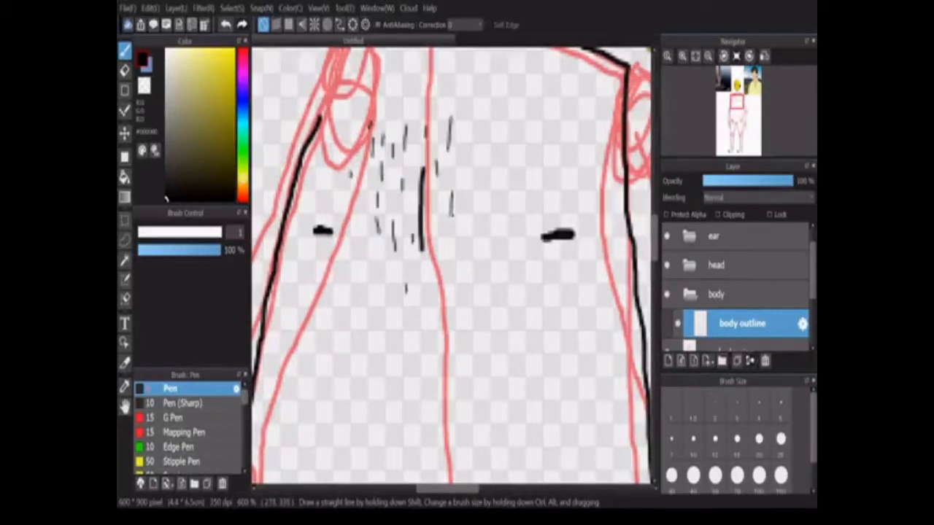
Extend the chest hair toward the right-hand nipple and fill the gaps with more fine short strokes.
drag(487, 145, 487, 173)
drag(492, 125, 490, 143)
drag(513, 149, 511, 173)
drag(442, 229, 442, 254)
drag(399, 209, 400, 230)
drag(491, 178, 486, 212)
drag(505, 195, 495, 230)
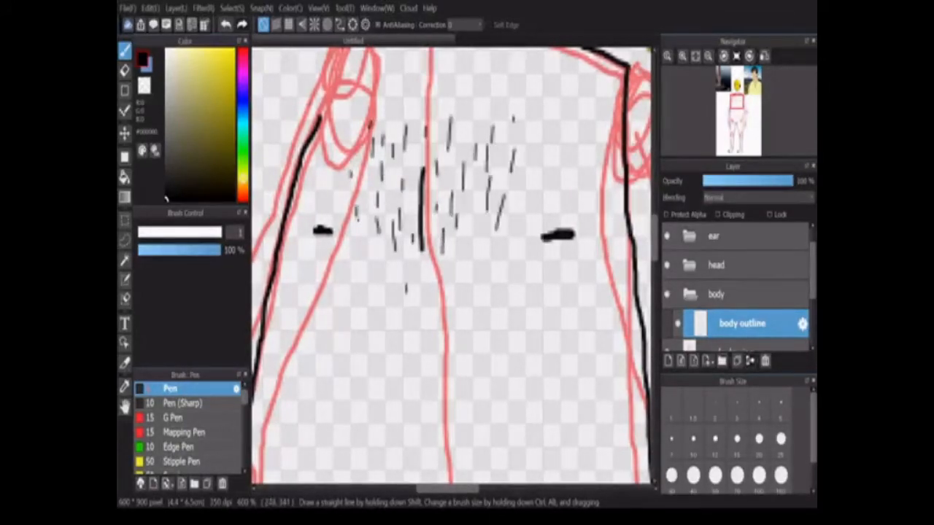
scroll(397, 193, down, 6)
mouse_move(370, 177)
mouse_down()
mouse_move(369, 199)
mouse_move(411, 218)
mouse_up()
scroll(397, 193, up, 7)
drag(423, 136, 422, 146)
scroll(394, 167, down, 3)
scroll(394, 167, up, 3)
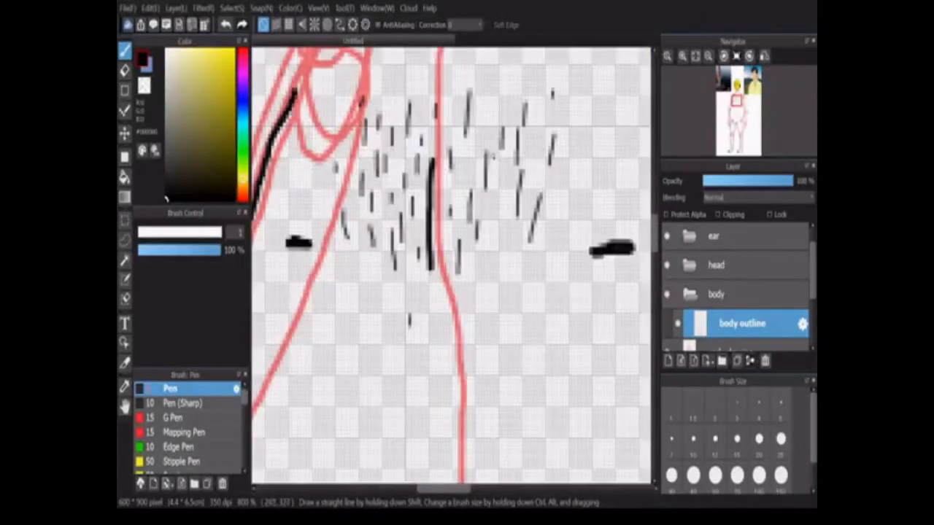
Set the Pen size to 2 and draw short horizontal collarbone lines below the neck.
scroll(394, 168, down, 6)
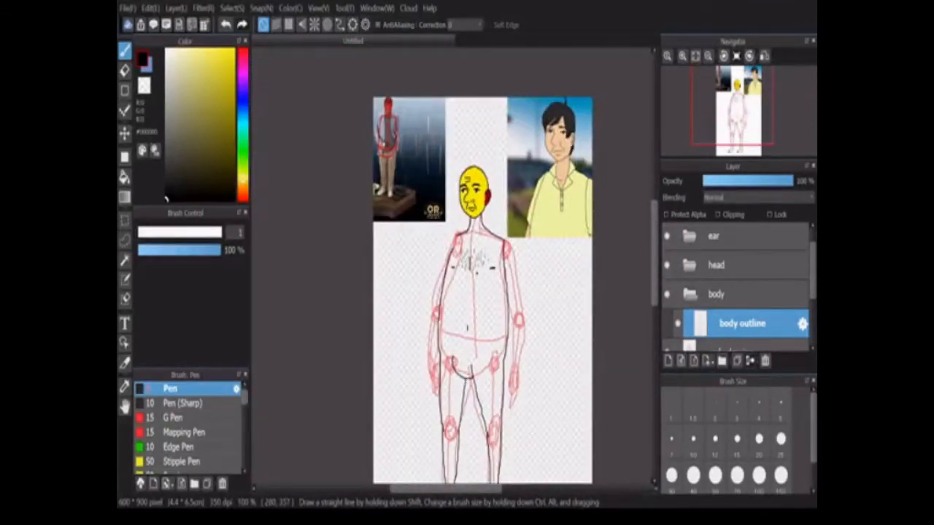
scroll(650, 328, down, 3)
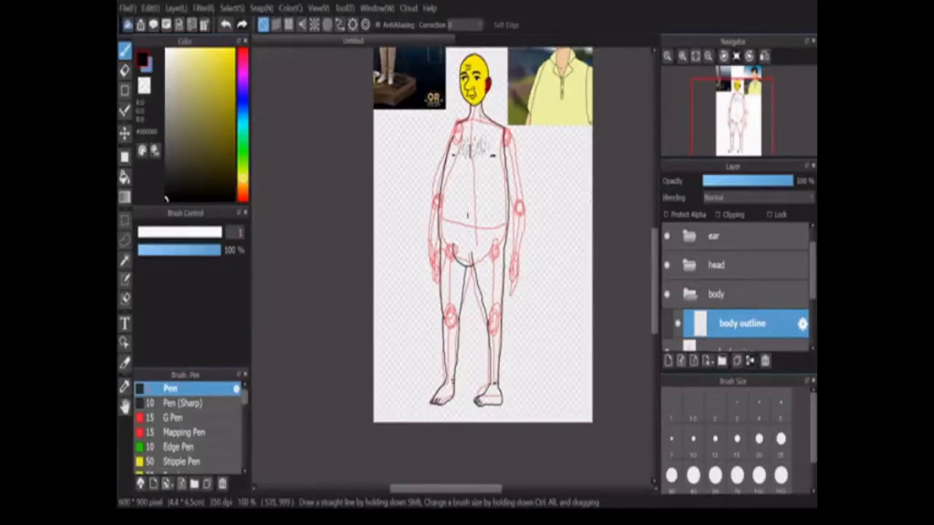
scroll(434, 284, up, 1)
scroll(435, 285, down, 3)
scroll(435, 284, up, 3)
drag(654, 282, 653, 289)
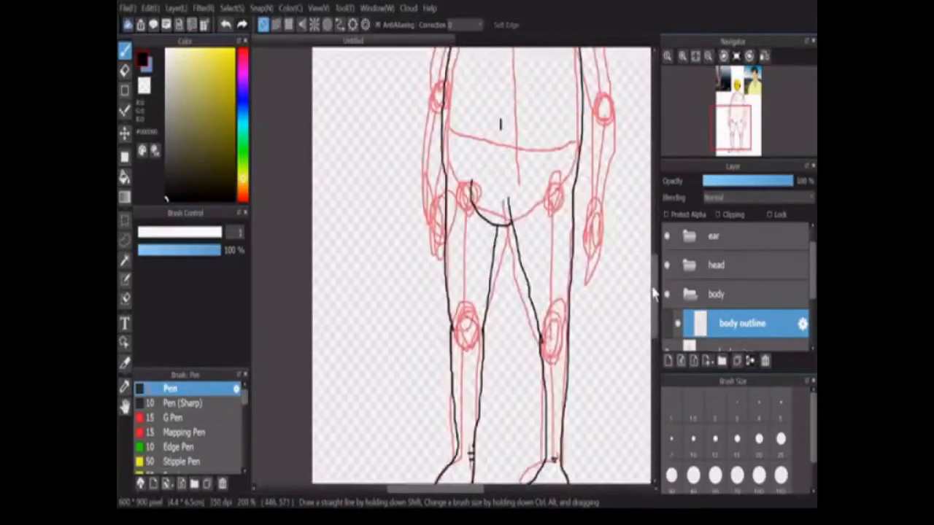
scroll(571, 252, down, 2)
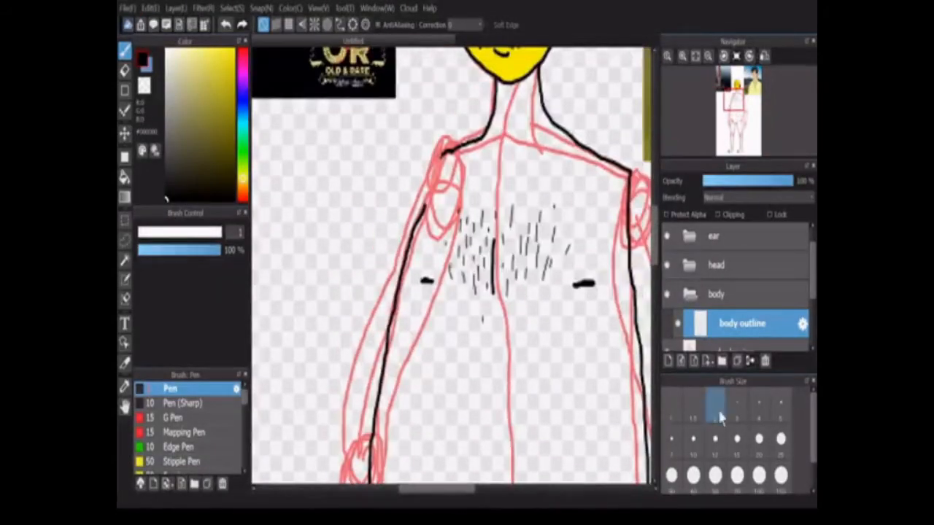
drag(529, 151, 558, 151)
scroll(561, 152, down, 1)
Save the untitled drawing to a file.
mouse_move(653, 246)
mouse_down()
mouse_move(651, 350)
mouse_move(654, 261)
mouse_up()
scroll(654, 263, down, 2)
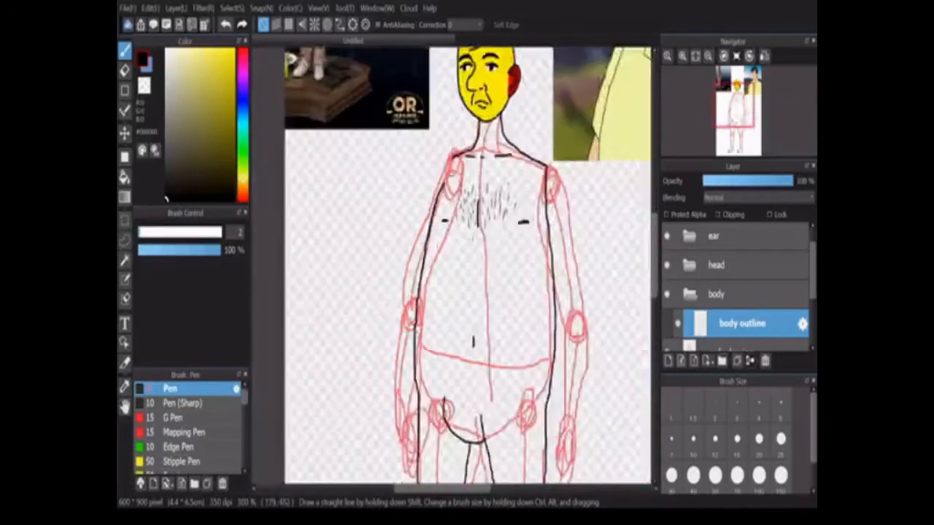
drag(651, 293, 653, 276)
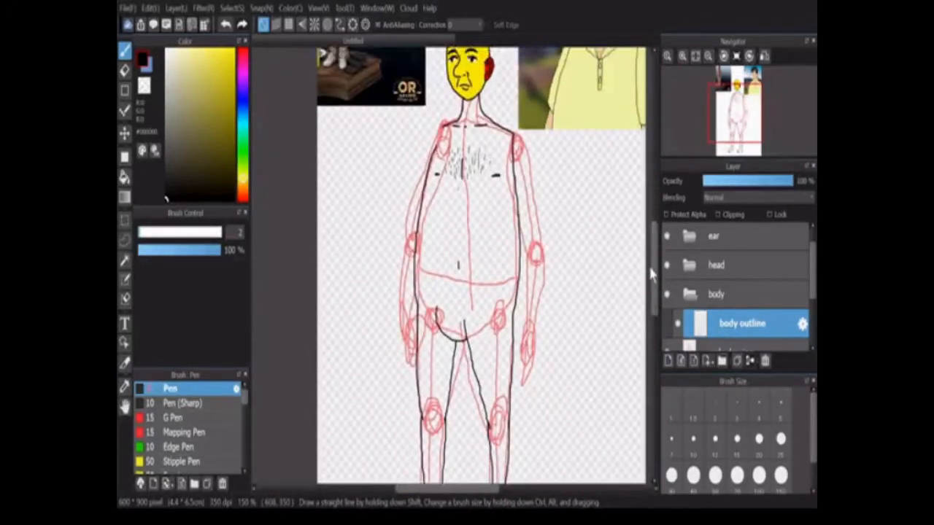
click(183, 168)
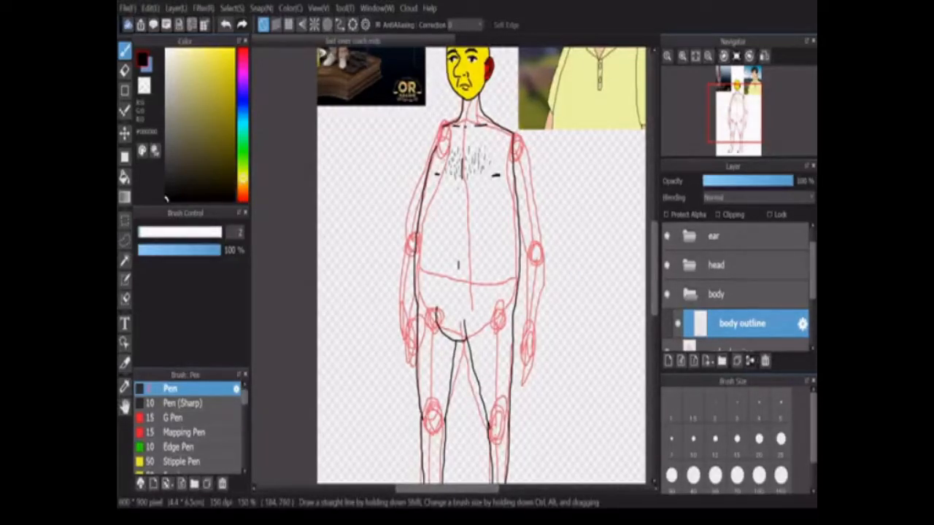
Add a layer named "body color" beneath the body outline layer inside the body folder.
drag(653, 271, 653, 264)
scroll(455, 157, up, 2)
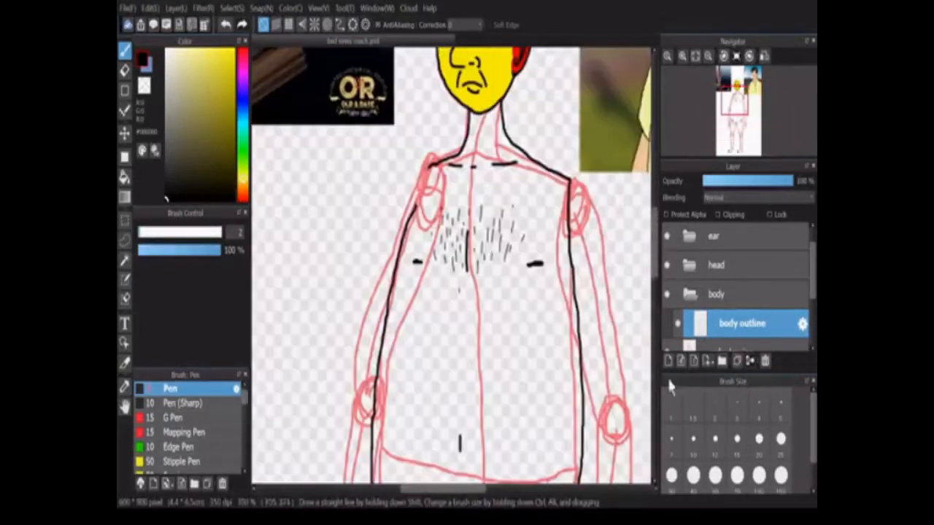
click(668, 361)
drag(814, 275, 814, 289)
drag(740, 293, 741, 314)
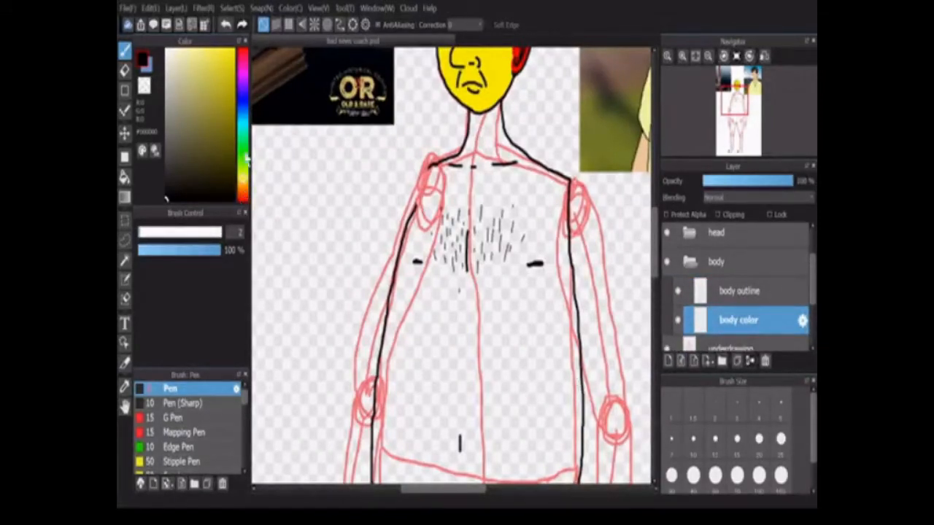
Choose the bright turquoise #00FFDF, set the Pen size to 12, and start filling the neck.
click(243, 128)
click(235, 50)
scroll(489, 134, up, 3)
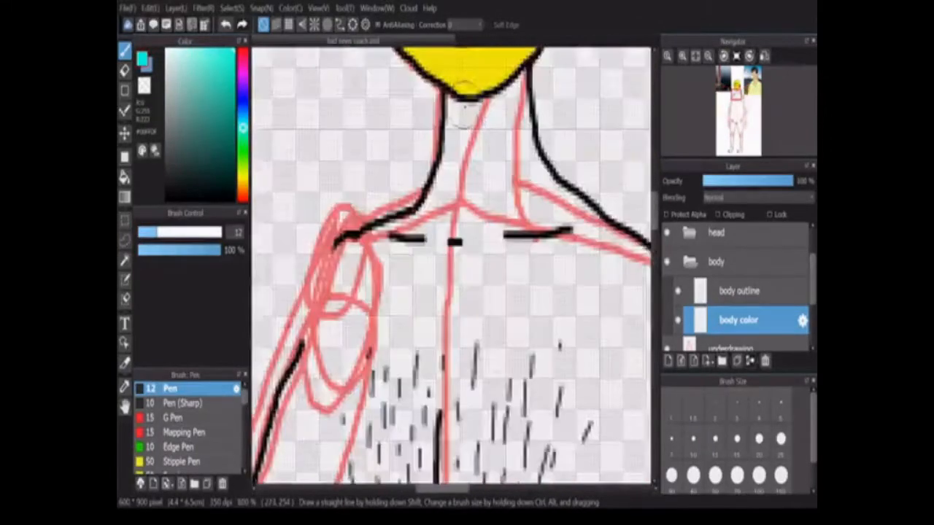
drag(460, 82, 443, 210)
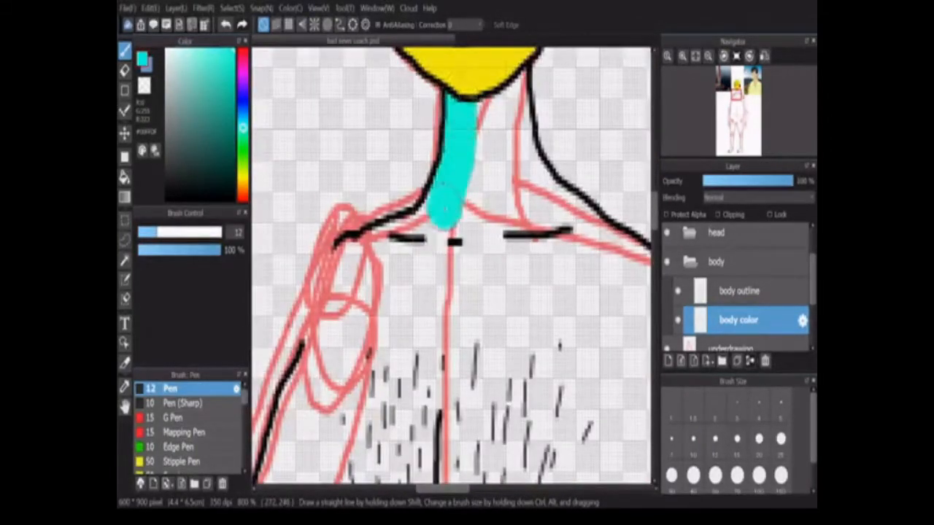
Hide the underdrawing layer and paint the rest of the neck and the right-hand upper chest on the body color layer.
click(737, 347)
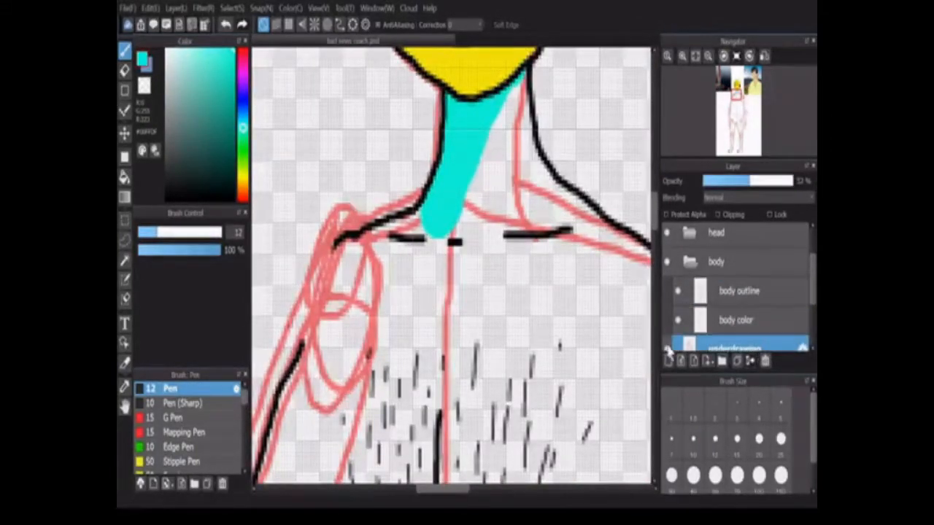
click(750, 323)
mouse_move(504, 87)
mouse_down()
mouse_move(474, 248)
mouse_move(525, 146)
mouse_move(510, 408)
mouse_move(292, 423)
mouse_up()
mouse_move(387, 168)
mouse_down()
mouse_move(469, 255)
mouse_move(551, 292)
mouse_move(398, 327)
mouse_move(434, 471)
mouse_move(406, 340)
mouse_move(488, 441)
mouse_move(532, 316)
mouse_up()
scroll(300, 319, down, 2)
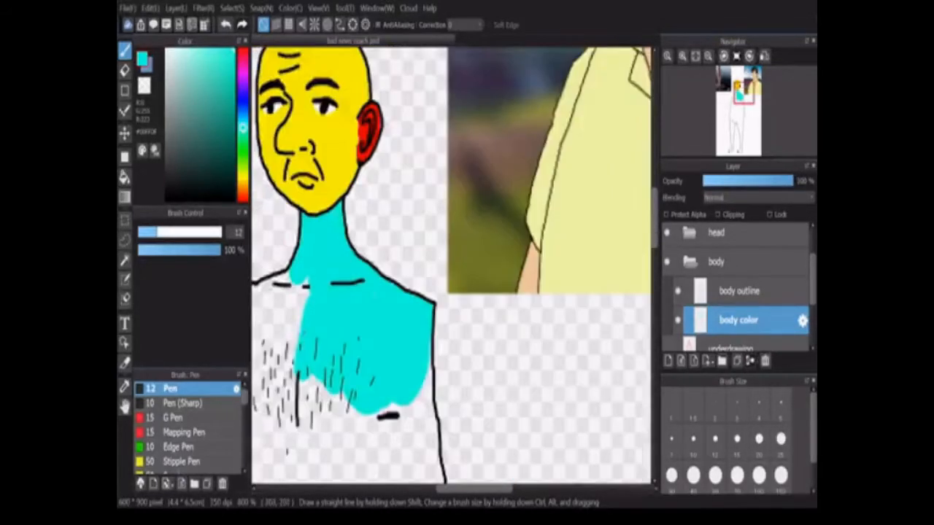
Fill the left-hand shoulder and the chest around the hair strokes with turquoise.
scroll(437, 291, down, 2)
scroll(306, 285, up, 5)
mouse_move(288, 263)
mouse_down()
mouse_move(299, 284)
mouse_move(408, 226)
mouse_move(340, 411)
mouse_up()
scroll(340, 411, down, 3)
mouse_move(343, 314)
mouse_down()
mouse_move(338, 395)
mouse_move(367, 317)
mouse_move(350, 448)
mouse_up()
drag(386, 394, 416, 474)
scroll(409, 409, down, 3)
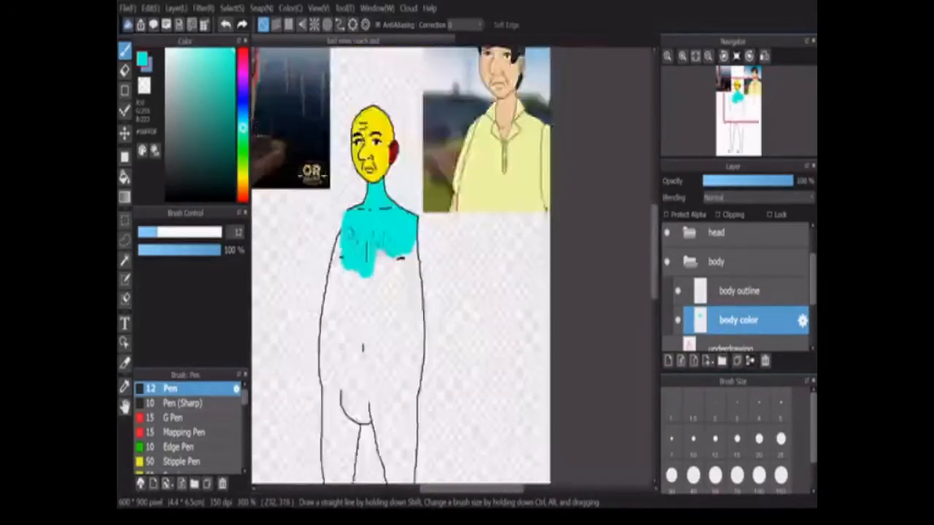
Set the Pen size to 40 and fill the middle of the torso from the chest to the crotch.
scroll(409, 292, up, 2)
click(715, 475)
drag(444, 282, 456, 474)
scroll(456, 365, down, 5)
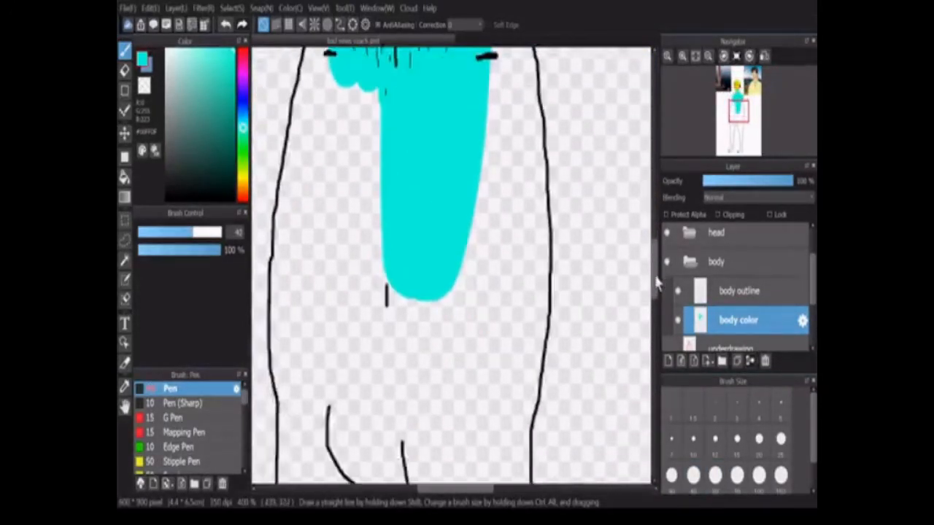
mouse_move(438, 233)
mouse_down()
mouse_move(372, 419)
mouse_move(380, 459)
mouse_move(321, 256)
mouse_move(328, 109)
mouse_up()
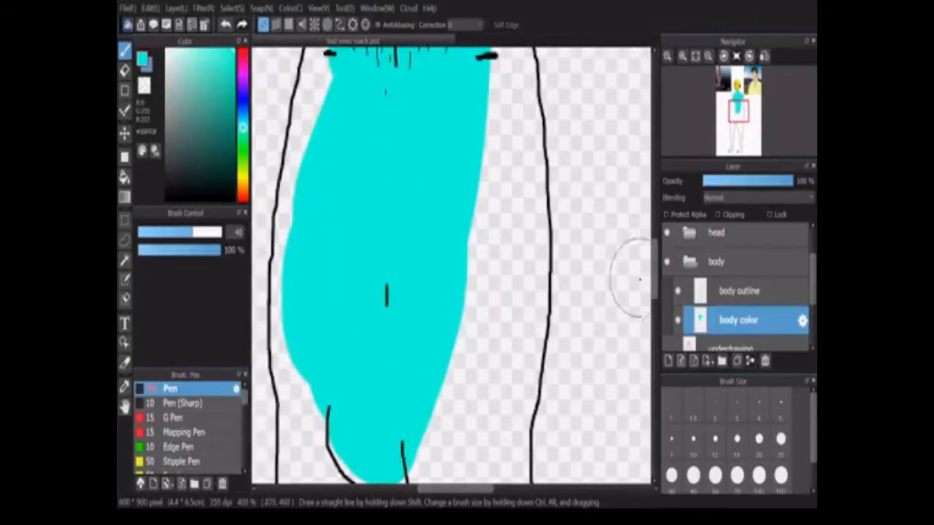
scroll(343, 175, up, 5)
scroll(337, 251, down, 3)
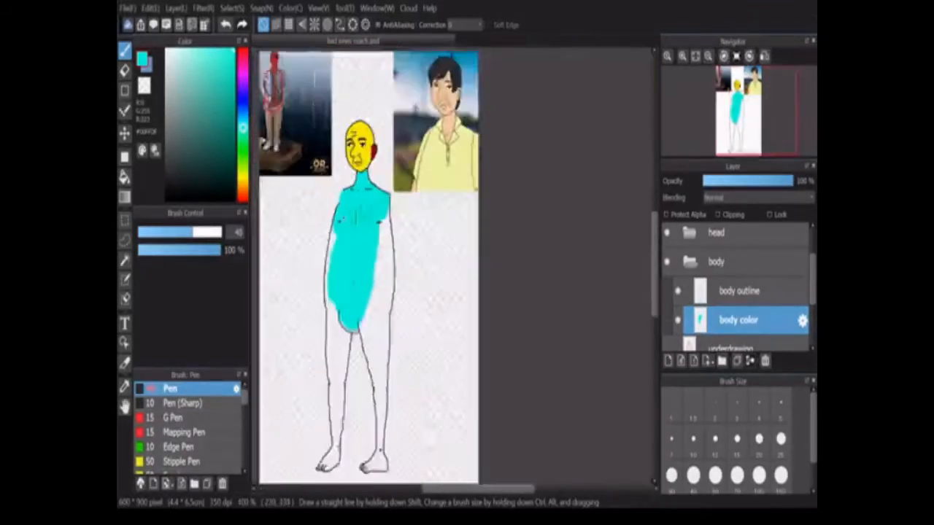
Extend the turquoise fill to the left-hand torso outline and across the lower belly.
scroll(343, 219, up, 3)
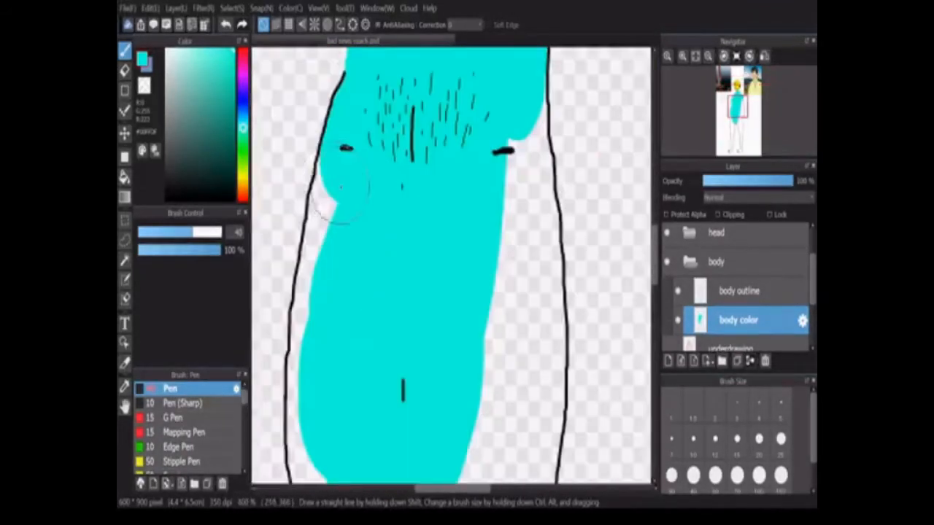
mouse_move(343, 188)
mouse_down()
mouse_move(320, 257)
mouse_move(306, 474)
mouse_up()
scroll(659, 258, down, 5)
drag(375, 323, 427, 94)
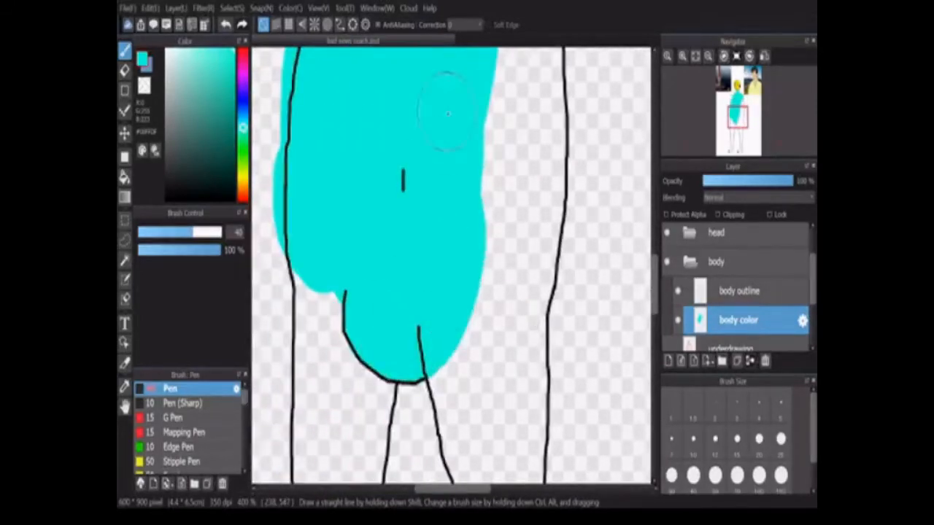
scroll(431, 146, down, 4)
scroll(430, 146, up, 2)
scroll(467, 146, up, 2)
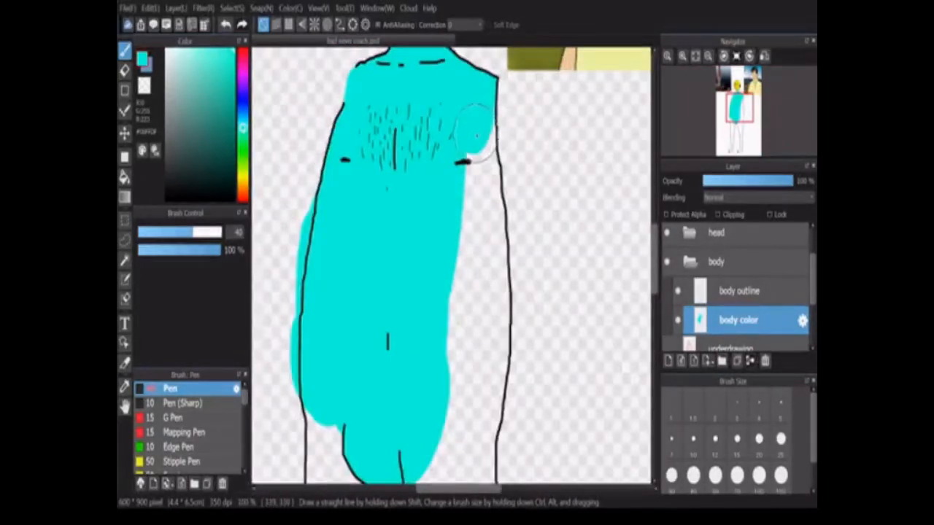
Fill the right-hand side of the torso, the hips and the tops of both thighs with turquoise.
drag(475, 170, 486, 254)
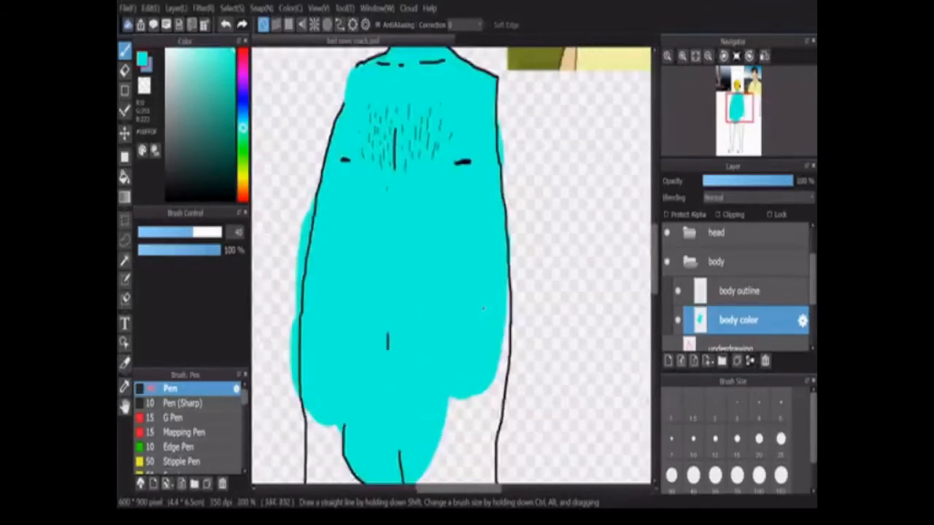
drag(655, 270, 654, 303)
drag(321, 252, 334, 305)
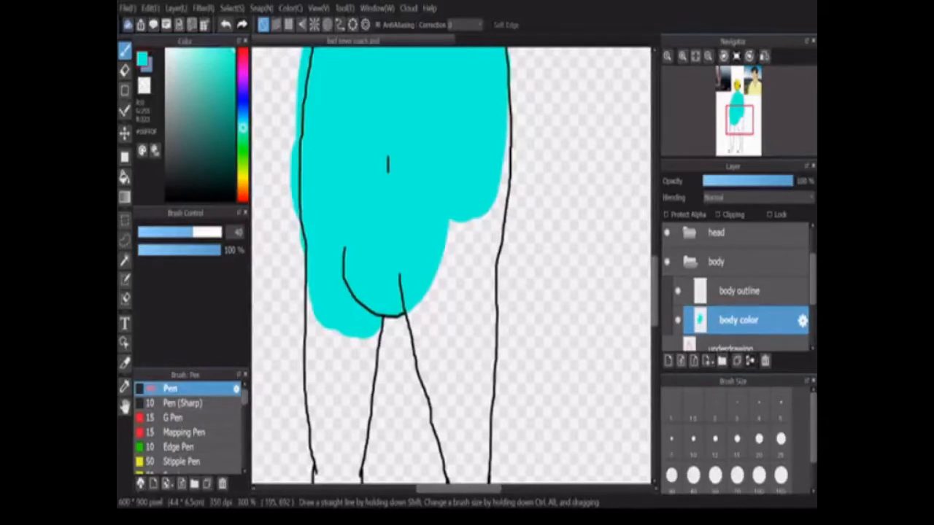
drag(654, 286, 654, 292)
mouse_move(508, 72)
mouse_down()
mouse_move(473, 259)
mouse_move(431, 271)
mouse_move(474, 281)
mouse_up()
drag(657, 267, 657, 232)
Erase the turquoise spilling outside the left-hand torso outline with a size 12 eraser.
key(e)
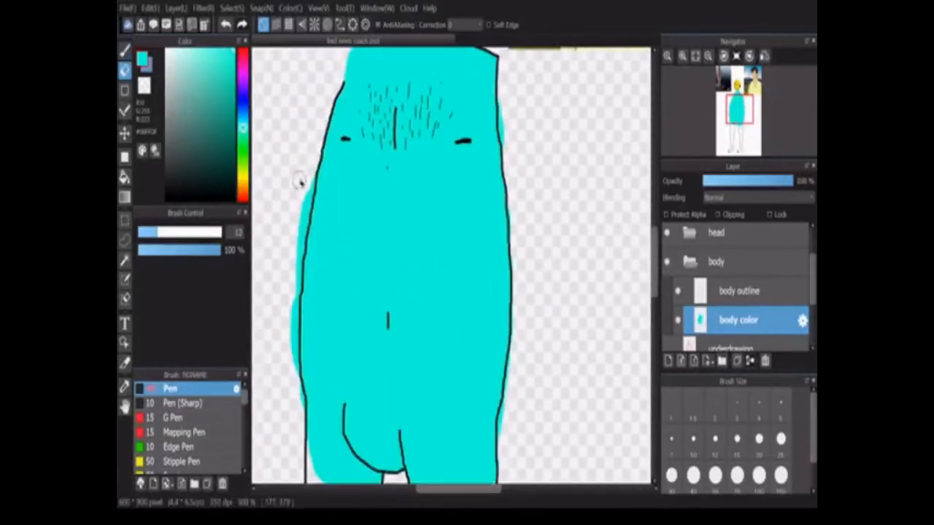
scroll(303, 218, up, 5)
mouse_move(329, 192)
mouse_down()
mouse_move(312, 329)
mouse_move(321, 346)
mouse_up()
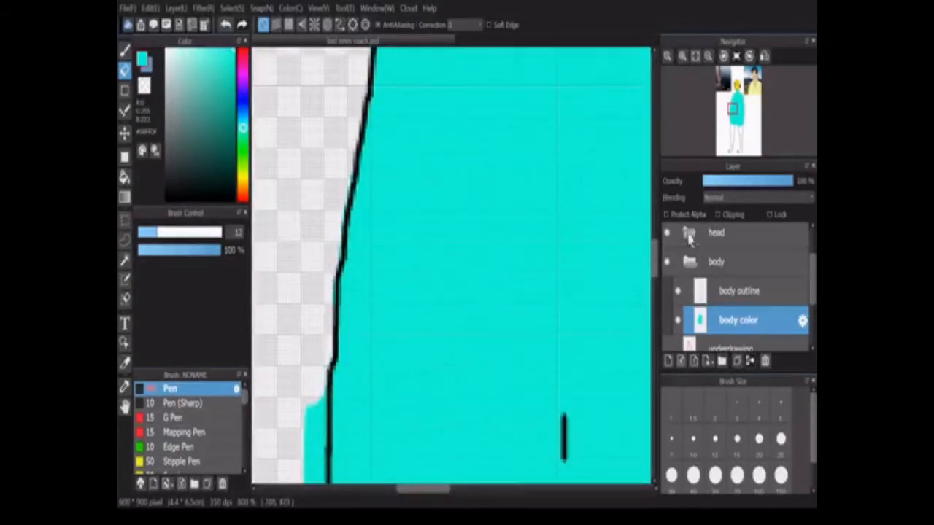
scroll(345, 217, down, 5)
mouse_move(313, 66)
mouse_down()
mouse_move(313, 265)
mouse_move(325, 359)
mouse_up()
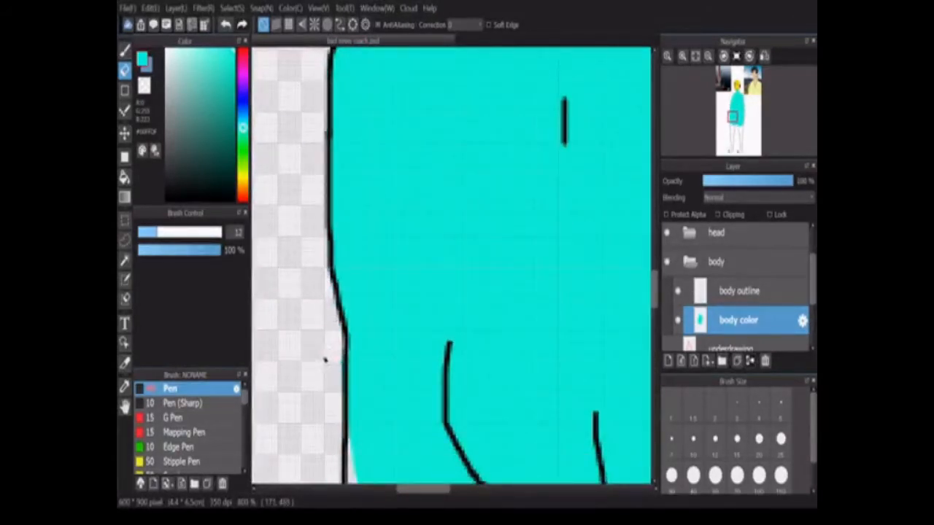
Erase the turquoise spilling outside the right-hand hip and upper thigh outline.
drag(423, 488, 481, 489)
scroll(438, 255, down, 3)
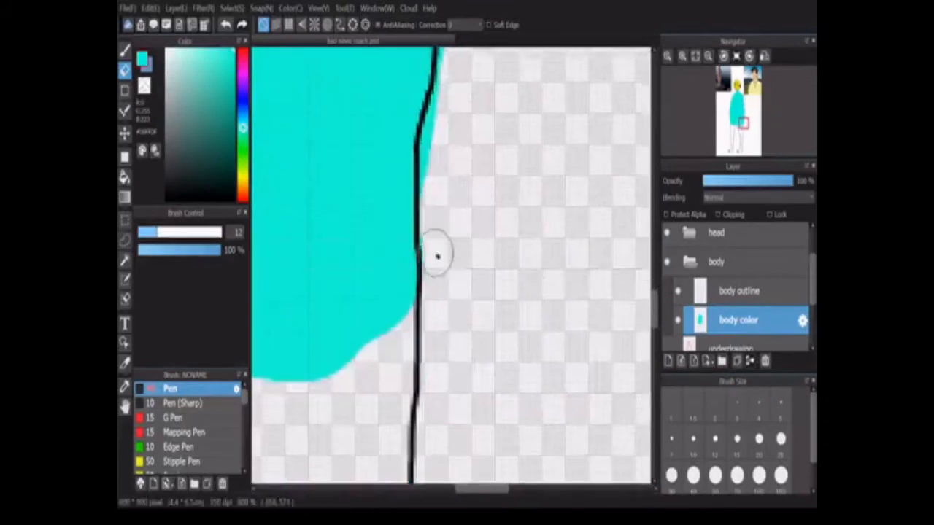
scroll(642, 314, up, 3)
scroll(511, 292, down, 1)
drag(433, 270, 445, 65)
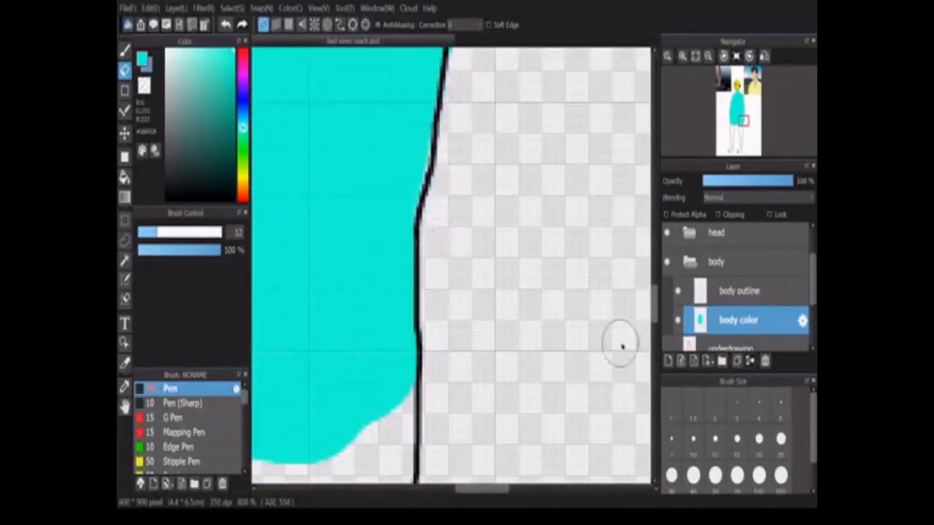
Erase the turquoise outside the right-hand waist and chest outline on the body color layer.
mouse_move(700, 321)
mouse_down()
mouse_move(699, 306)
mouse_move(679, 292)
mouse_up()
scroll(642, 299, up, 5)
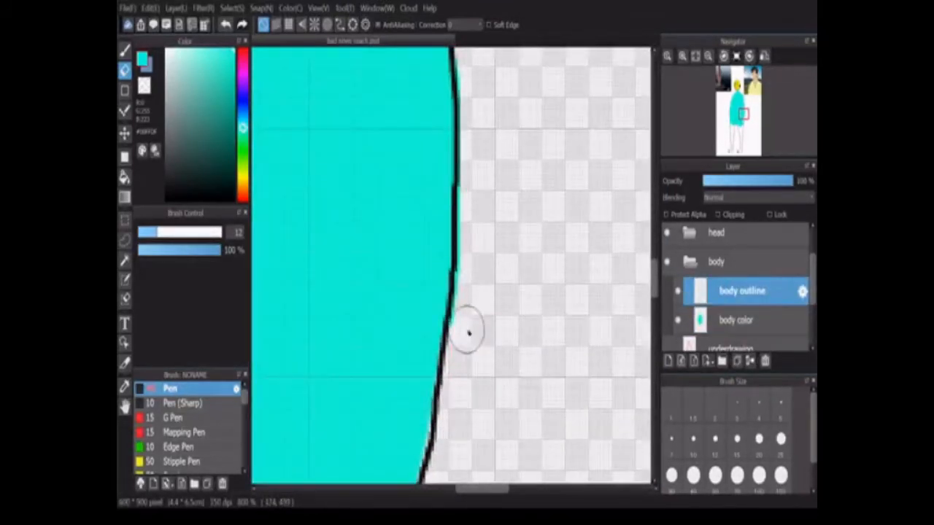
click(737, 320)
mouse_move(501, 323)
mouse_down()
mouse_move(468, 239)
mouse_move(462, 156)
mouse_up()
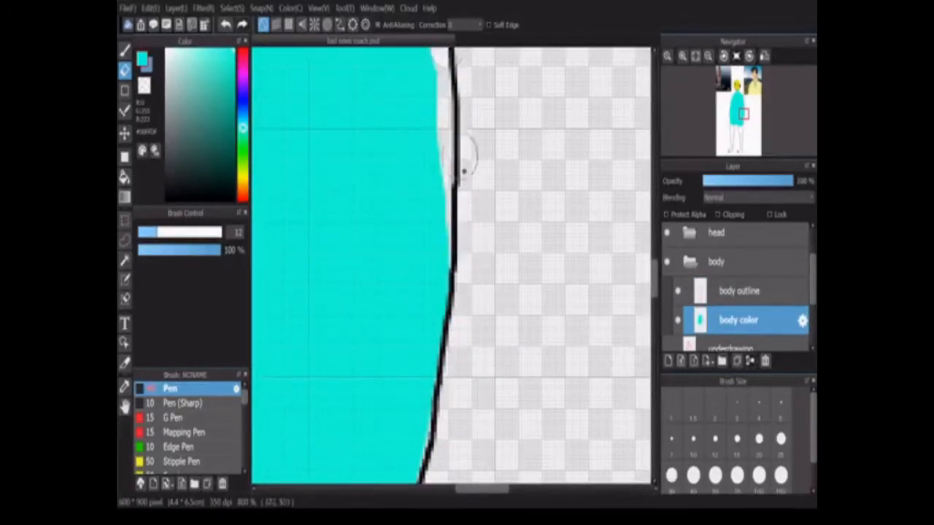
scroll(642, 248, up, 3)
scroll(655, 247, down, 3)
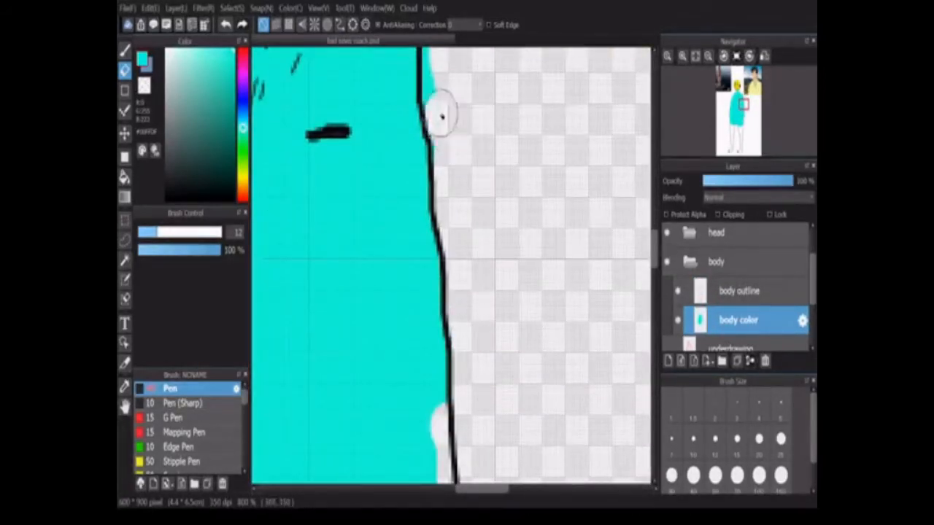
scroll(655, 255, up, 7)
Set the Pen size to 10 and repaint the gaps inside the right-hand torso outline in turquoise.
key(p)
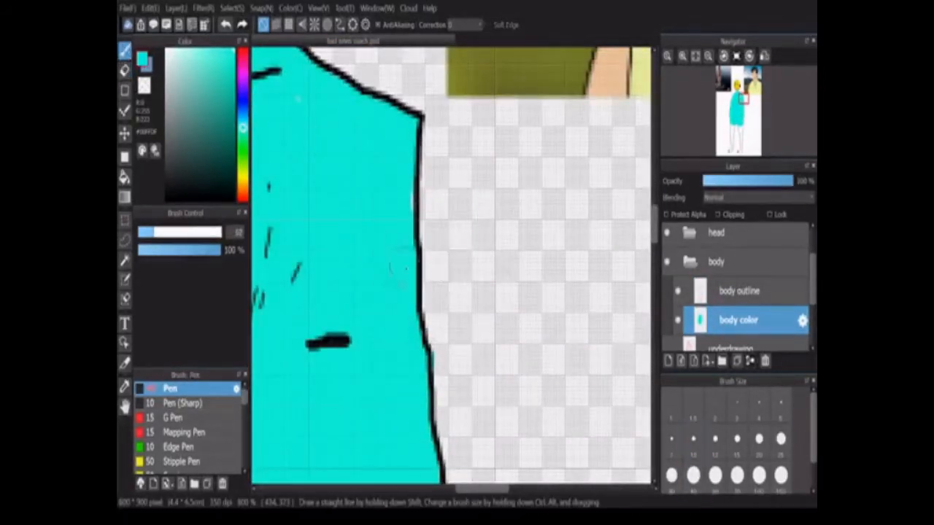
scroll(401, 257, down, 6)
scroll(655, 267, down, 7)
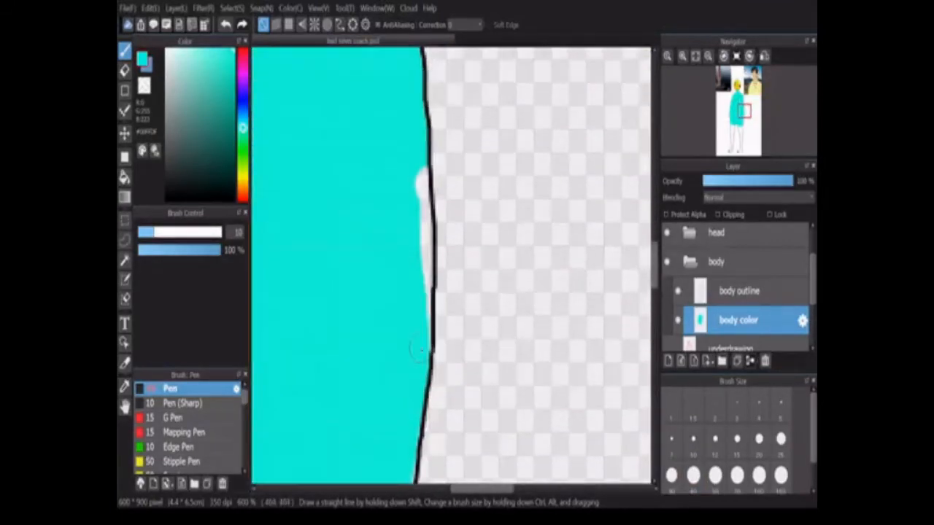
scroll(413, 160, down, 5)
scroll(367, 277, up, 3)
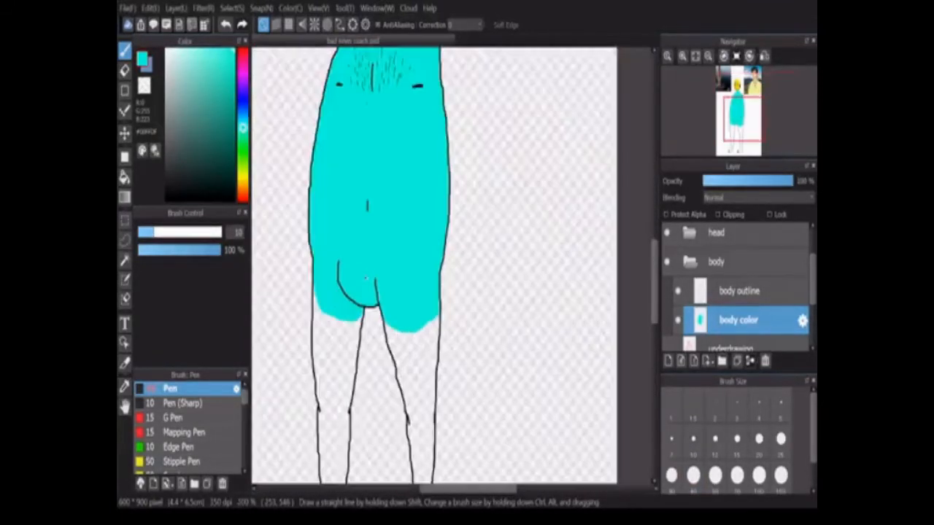
Set the Pen size to 30 and extend the turquoise fill farther down both thighs.
mouse_move(325, 347)
mouse_down()
mouse_move(448, 265)
mouse_move(316, 346)
mouse_up()
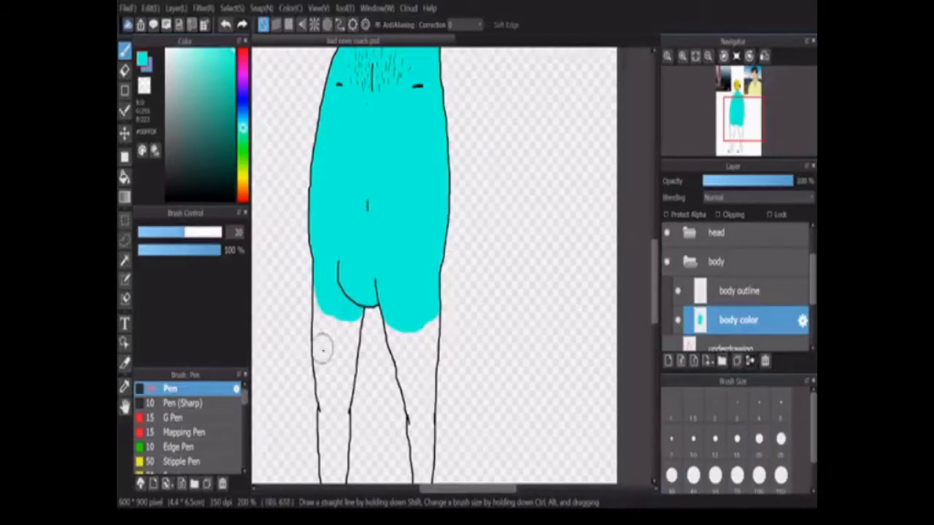
scroll(316, 346, up, 2)
mouse_move(330, 275)
mouse_down()
mouse_move(328, 343)
mouse_move(358, 387)
mouse_move(404, 306)
mouse_move(444, 333)
mouse_move(531, 349)
mouse_move(500, 250)
mouse_move(475, 311)
mouse_up()
scroll(353, 299, down, 1)
scroll(353, 299, down, 2)
scroll(431, 282, up, 3)
Erase the turquoise spilling outside the outlines of both thighs with the size 12 eraser.
key(e)
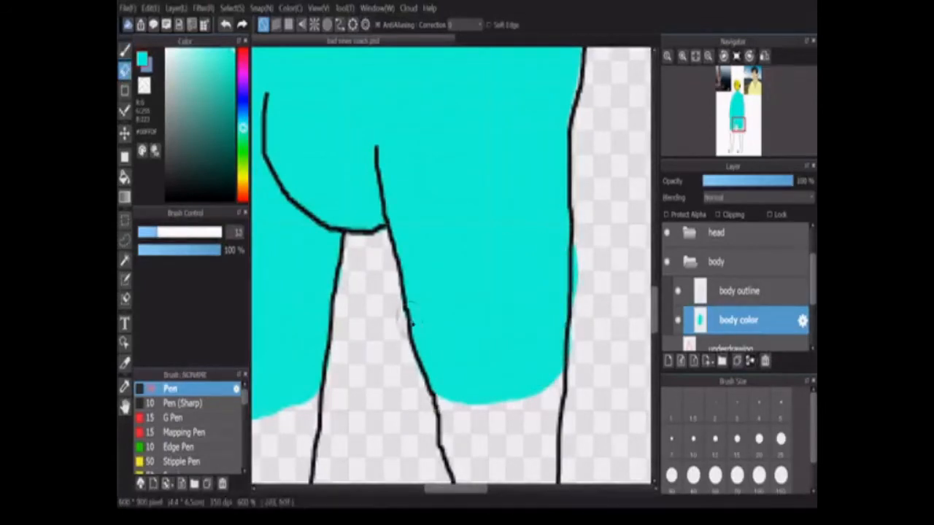
scroll(282, 358, down, 2)
scroll(276, 333, up, 1)
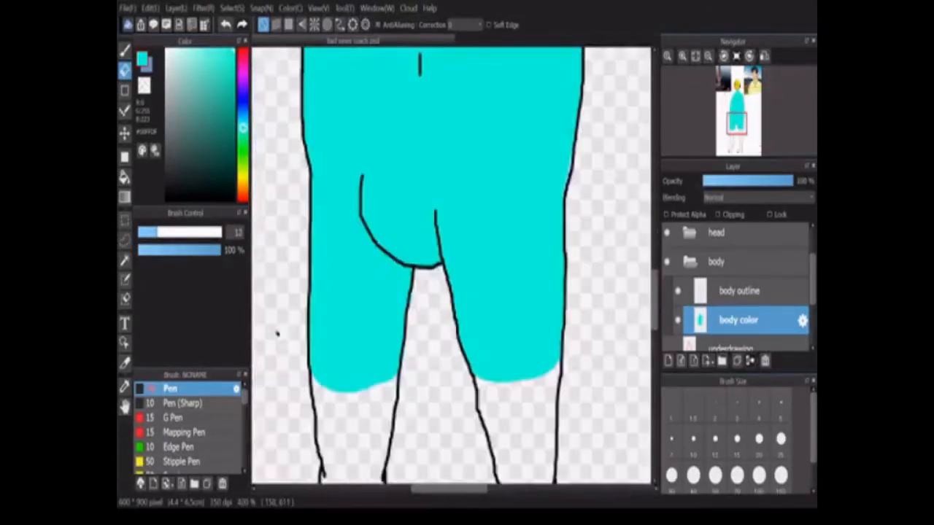
Set the Pen size to 15, fill the left-hand thigh down to the knee, and erase the overspill beside it.
drag(654, 324, 655, 364)
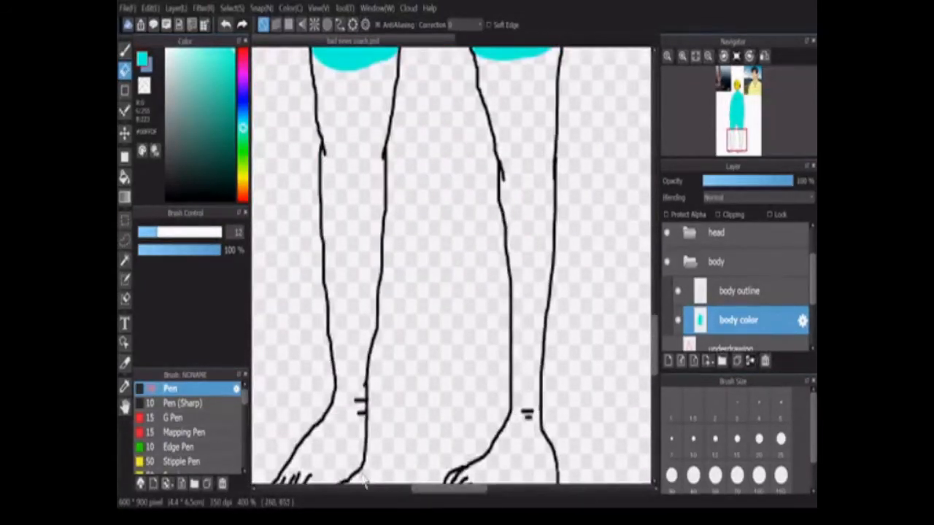
click(737, 440)
key(p)
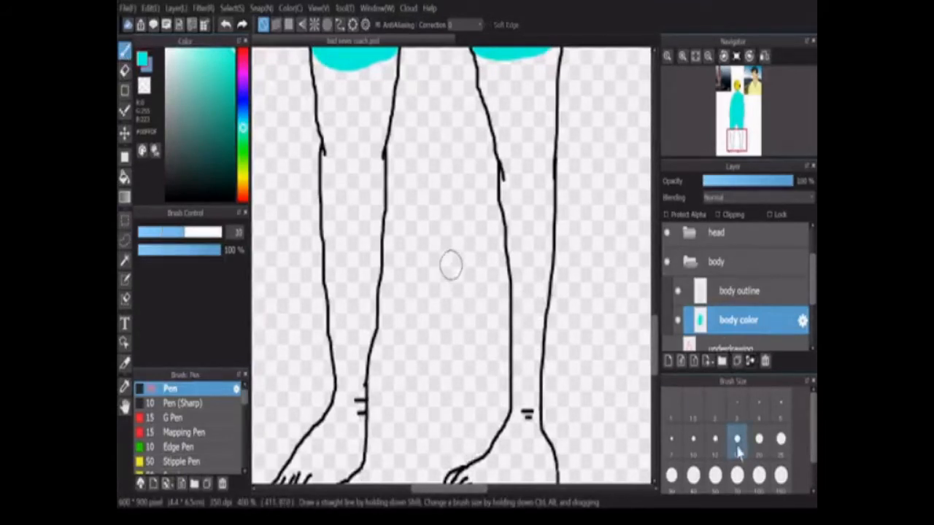
mouse_move(317, 51)
mouse_down()
mouse_move(331, 156)
mouse_move(378, 111)
mouse_up()
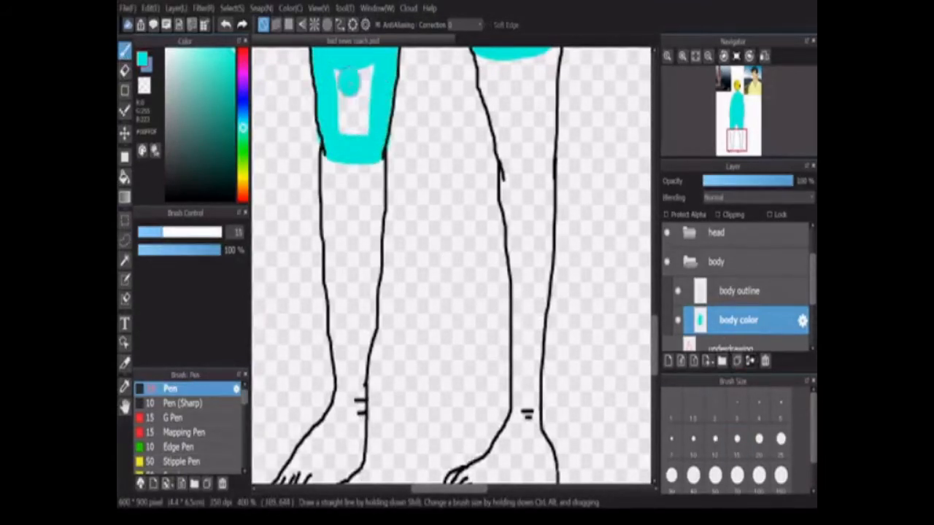
drag(349, 82, 315, 135)
scroll(307, 139, up, 2)
key(e)
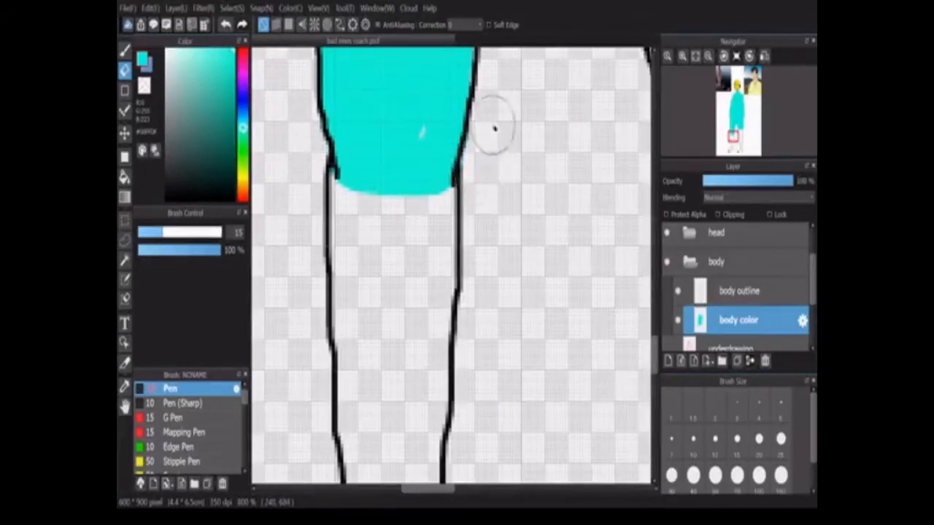
key(p)
Paint the left-hand lower leg turquoise from the knee down to the ankle with the size 15 Pen.
scroll(412, 121, down, 2)
drag(380, 155, 381, 236)
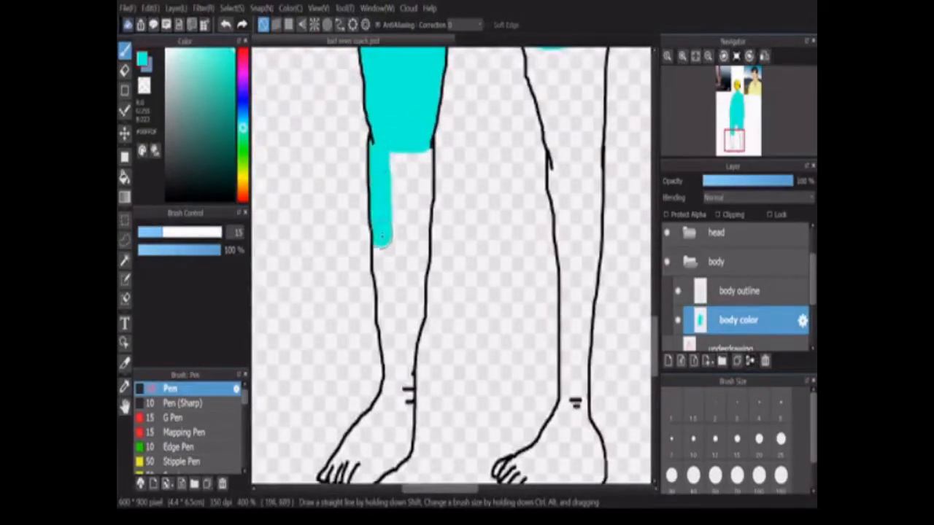
scroll(401, 391, down, 1)
mouse_move(391, 327)
mouse_down()
mouse_move(399, 391)
mouse_move(404, 333)
mouse_move(383, 256)
mouse_up()
scroll(402, 391, up, 2)
scroll(399, 219, up, 1)
drag(426, 315, 421, 142)
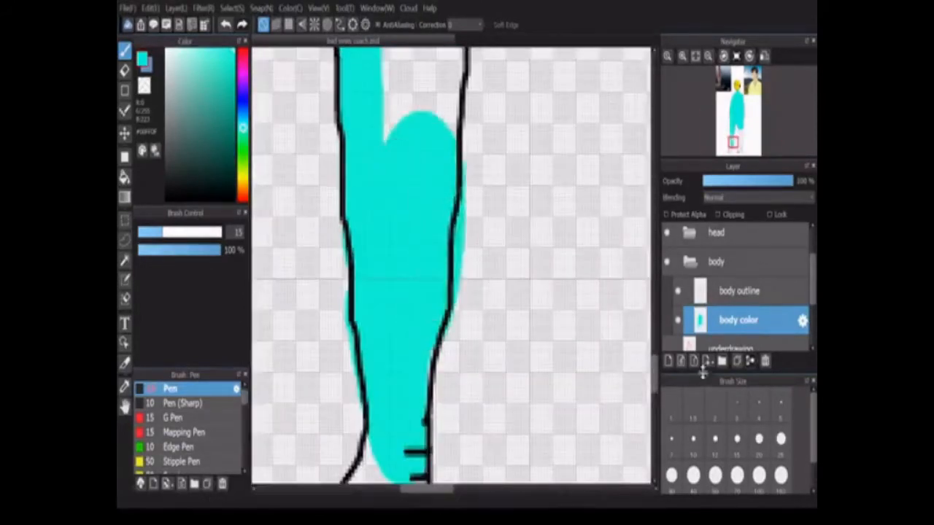
drag(654, 375, 656, 356)
drag(445, 411, 439, 232)
drag(400, 409, 394, 259)
scroll(419, 332, down, 3)
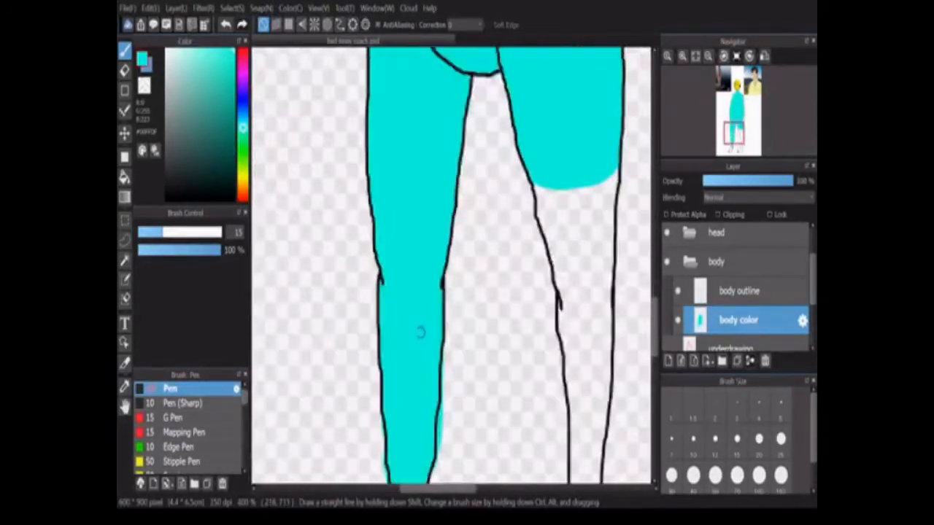
Fill the left-hand foot and its toes with turquoise inside the outline.
drag(654, 321, 654, 380)
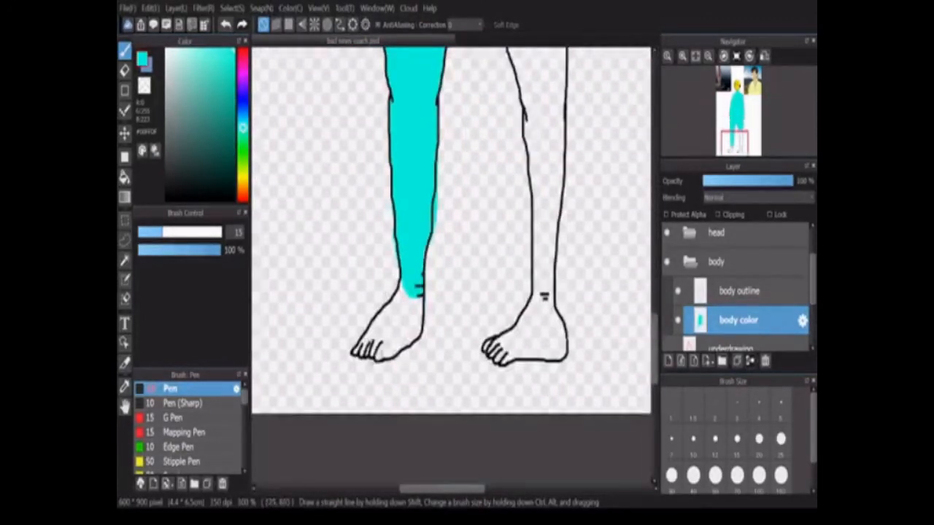
scroll(379, 335, up, 4)
mouse_move(365, 302)
mouse_down()
mouse_move(511, 187)
mouse_move(494, 141)
mouse_move(365, 292)
mouse_move(423, 276)
mouse_up()
mouse_move(435, 332)
mouse_down()
mouse_move(532, 265)
mouse_move(558, 168)
mouse_up()
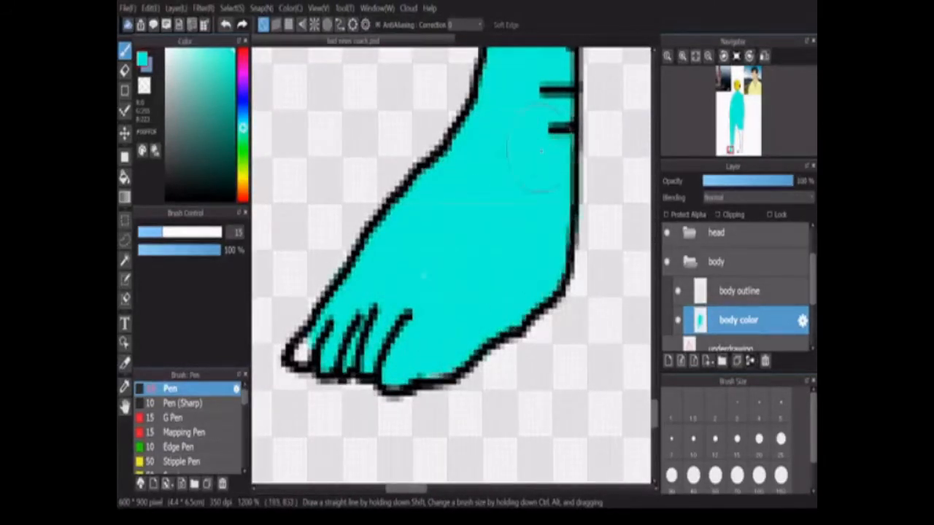
click(671, 439)
scroll(274, 346, down, 4)
Set the eraser size to 5 and erase the turquoise spilling past both sides of the left-hand lower leg.
key(e)
scroll(413, 146, up, 4)
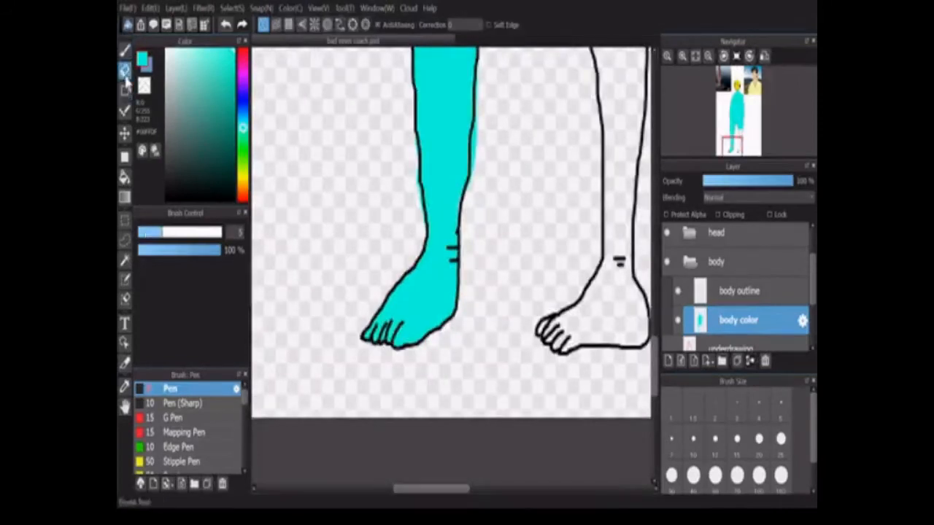
click(781, 402)
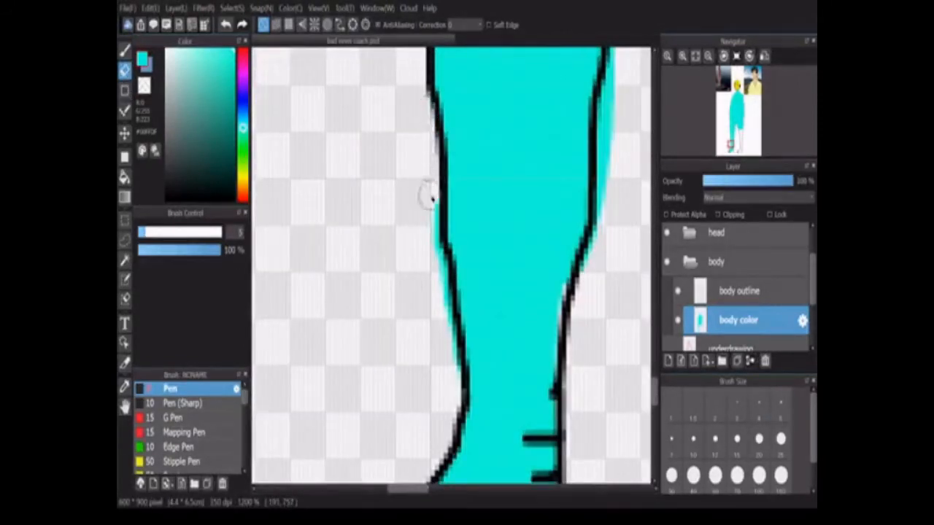
scroll(375, 358, right, 3)
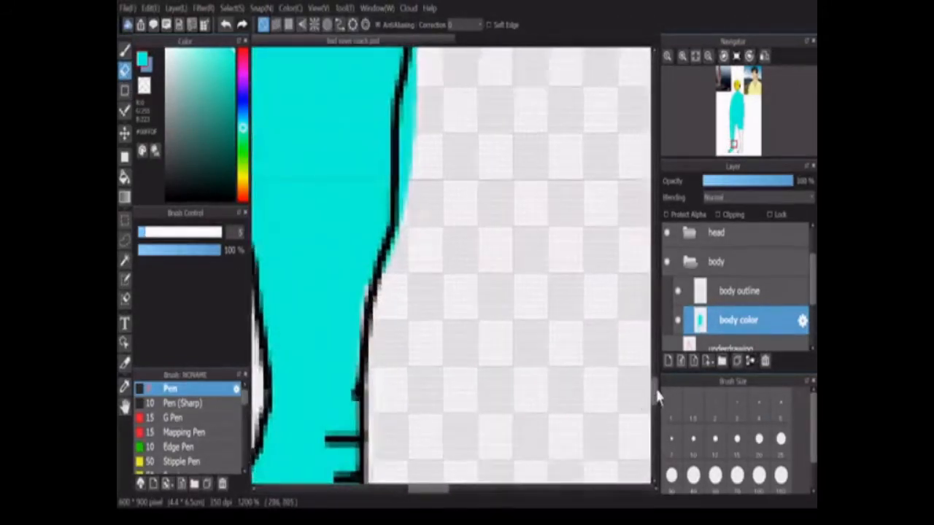
scroll(655, 386, up, 1)
mouse_move(385, 402)
mouse_down()
mouse_move(406, 354)
mouse_move(416, 198)
mouse_up()
scroll(658, 381, up, 2)
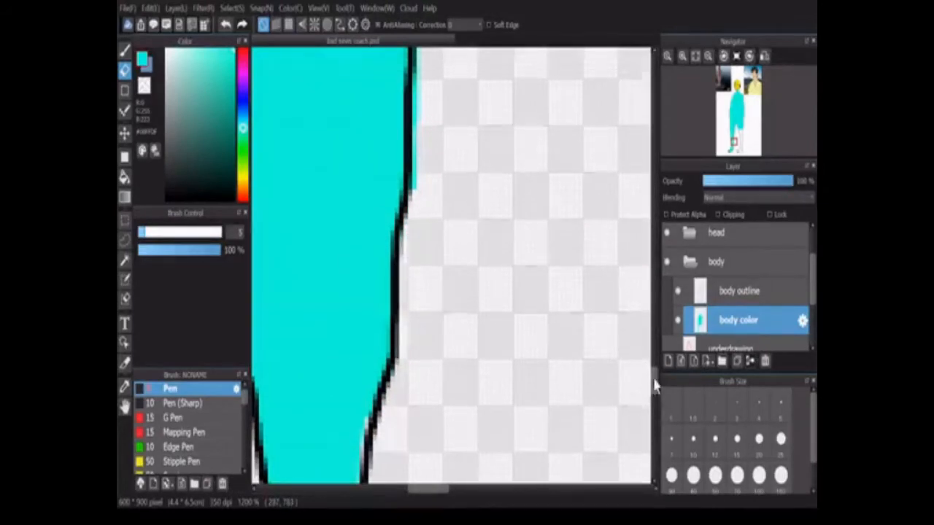
drag(423, 431, 431, 310)
scroll(652, 385, up, 3)
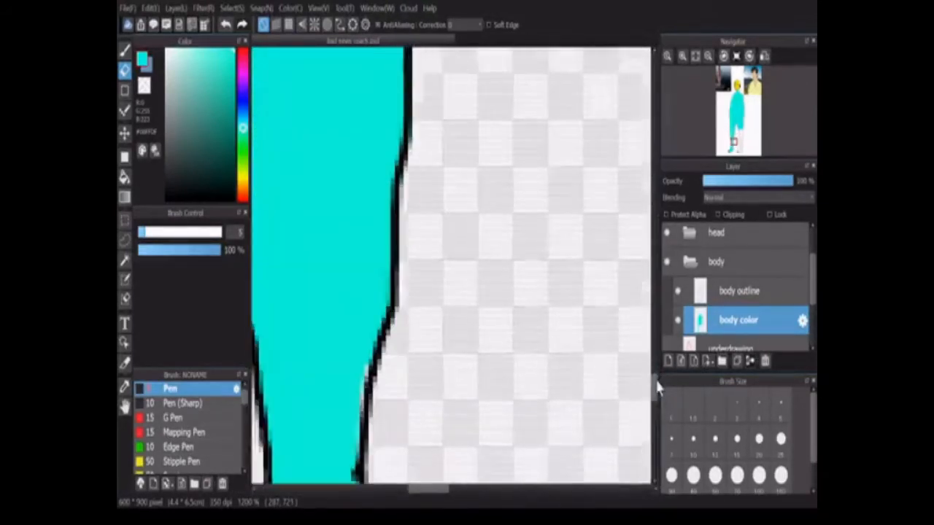
Set the Pen size to 15 and extend the turquoise down the right-hand leg past the knee and along the shin's outer edge.
click(124, 51)
scroll(353, 412, down, 3)
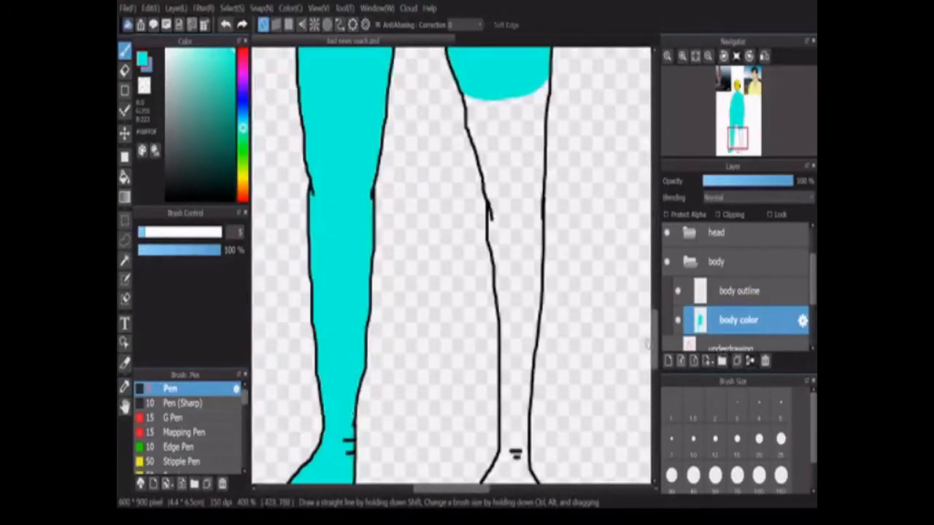
scroll(655, 325, up, 5)
drag(655, 321, 655, 369)
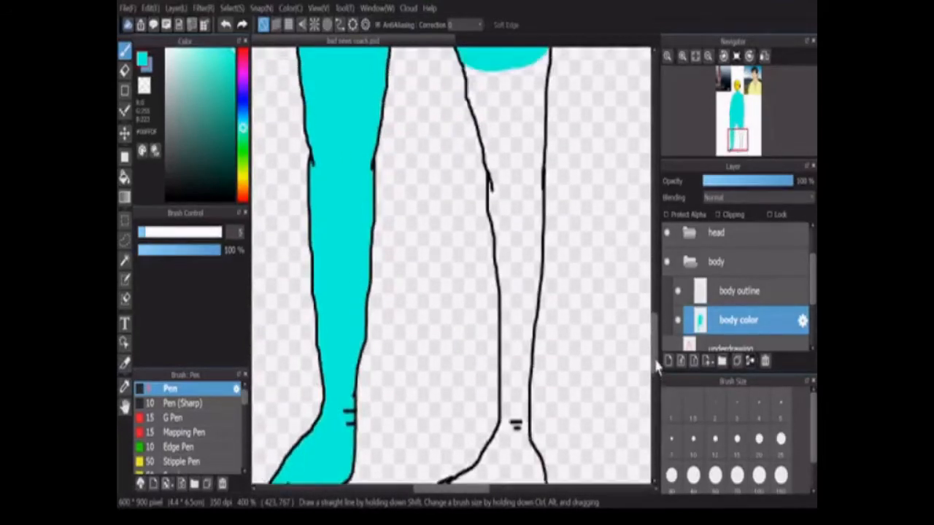
click(737, 475)
click(672, 446)
click(736, 442)
scroll(475, 73, up, 1)
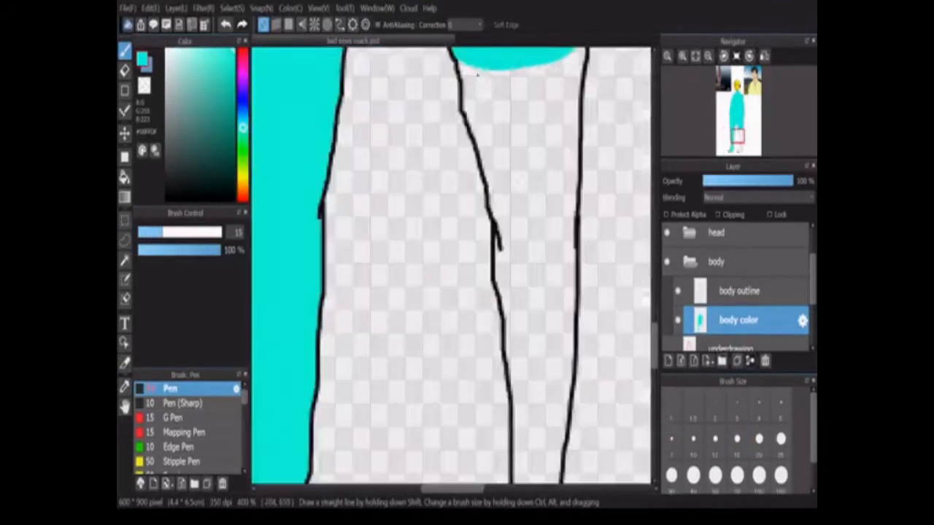
mouse_move(476, 72)
mouse_down()
mouse_move(483, 116)
mouse_move(502, 146)
mouse_move(513, 254)
mouse_up()
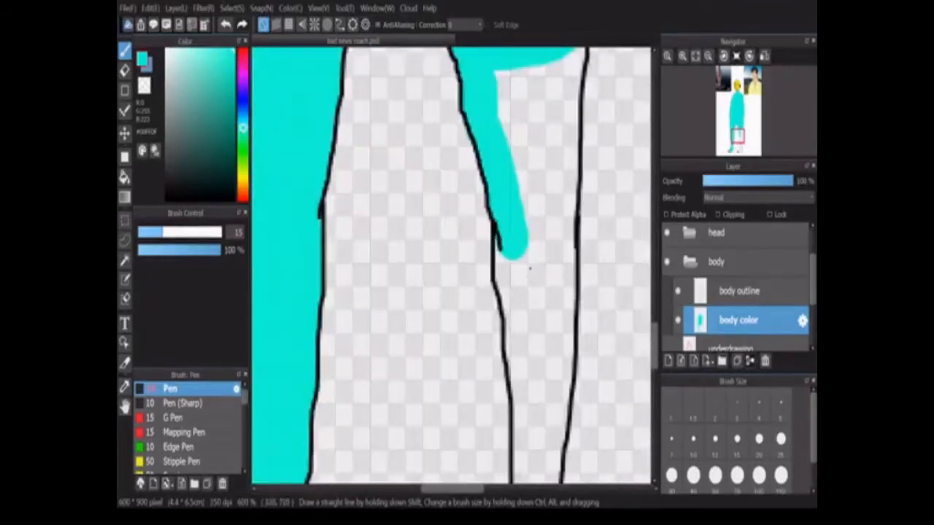
mouse_move(657, 365)
mouse_down()
mouse_move(655, 321)
mouse_move(655, 365)
mouse_up()
mouse_move(503, 394)
mouse_down()
mouse_move(559, 376)
mouse_move(569, 184)
mouse_move(534, 227)
mouse_move(545, 289)
mouse_move(538, 402)
mouse_up()
mouse_move(655, 365)
mouse_down()
mouse_move(655, 409)
mouse_move(655, 390)
mouse_up()
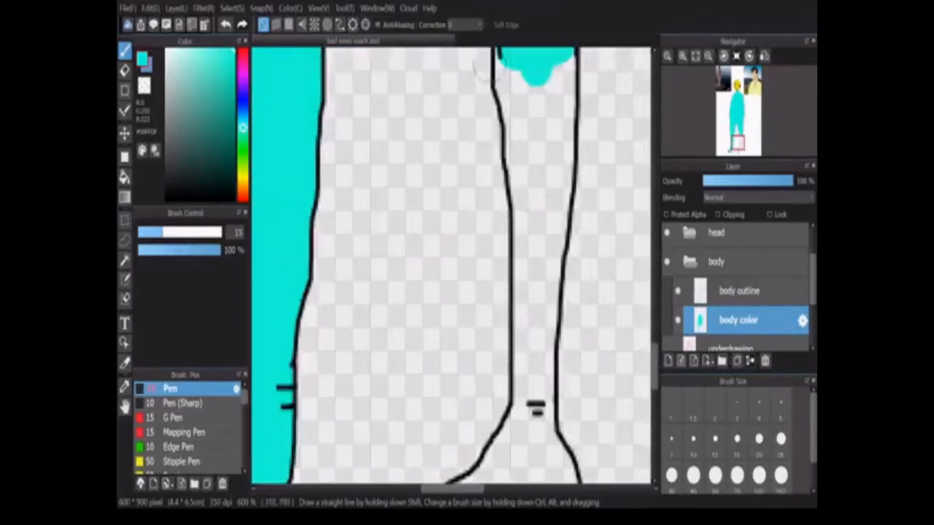
mouse_move(511, 66)
mouse_down()
mouse_move(521, 102)
mouse_move(556, 113)
mouse_move(543, 347)
mouse_up()
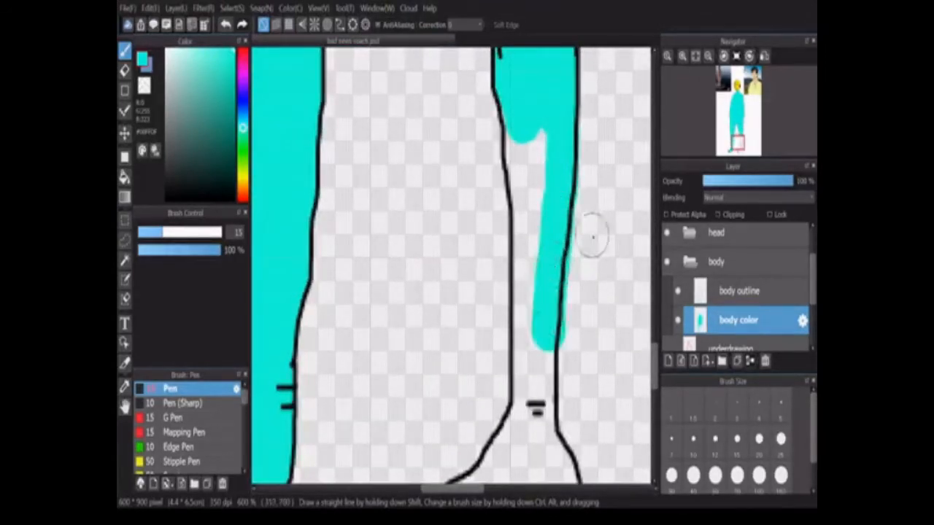
Erase the overspill beside the right-hand shin with the size 5 eraser and fill the rest of the shin down to the ankle.
key(e)
key(b)
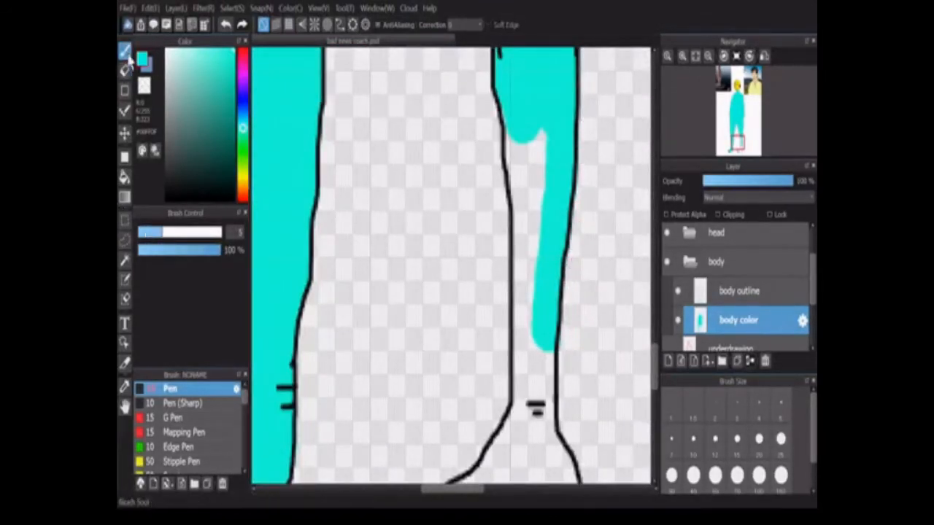
mouse_move(510, 117)
mouse_down()
mouse_move(520, 191)
mouse_move(536, 156)
mouse_move(521, 350)
mouse_move(540, 423)
mouse_up()
scroll(501, 219, up, 1)
key(e)
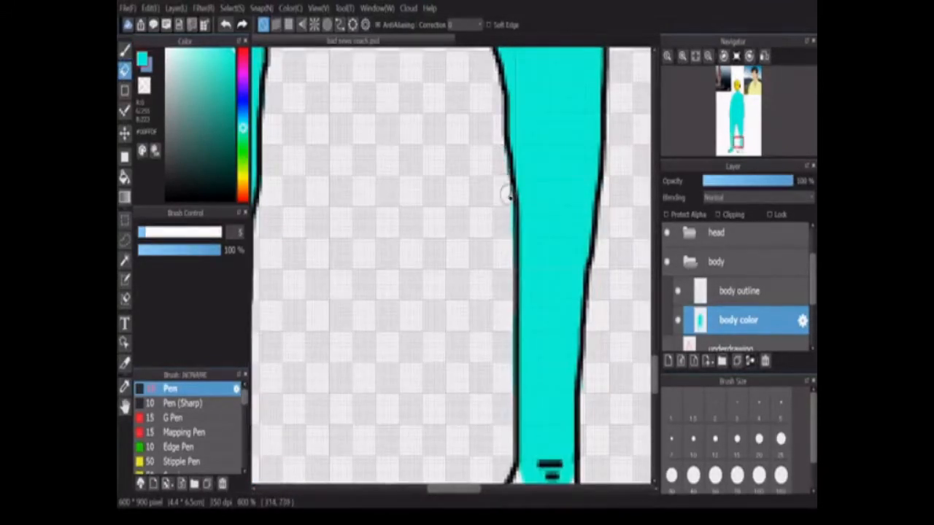
scroll(507, 196, down, 3)
scroll(508, 254, up, 4)
Fill the right-hand foot and toes with turquoise using the size 15 Pen, and clean the edges with the size 5 eraser.
key(b)
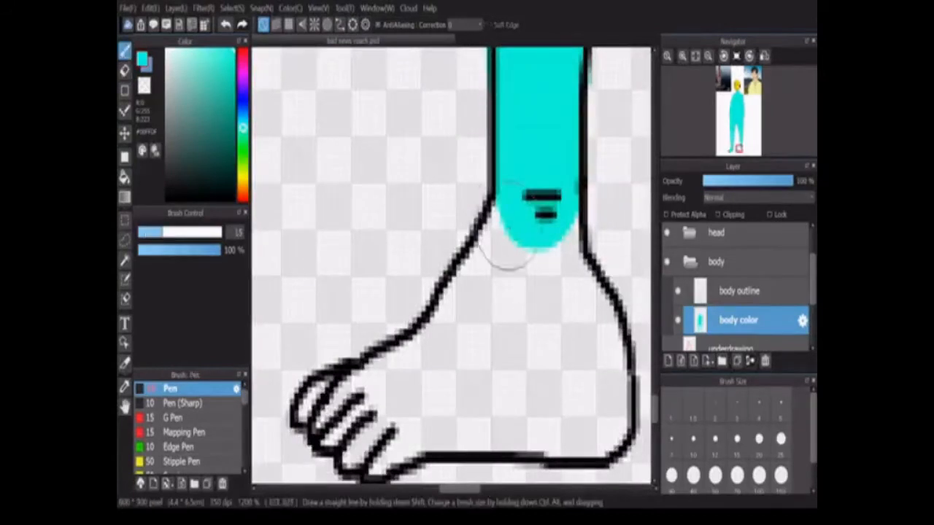
mouse_move(506, 250)
mouse_down()
mouse_move(503, 284)
mouse_move(441, 379)
mouse_up()
mouse_move(487, 219)
mouse_down()
mouse_move(489, 379)
mouse_move(503, 416)
mouse_move(569, 411)
mouse_move(560, 285)
mouse_up()
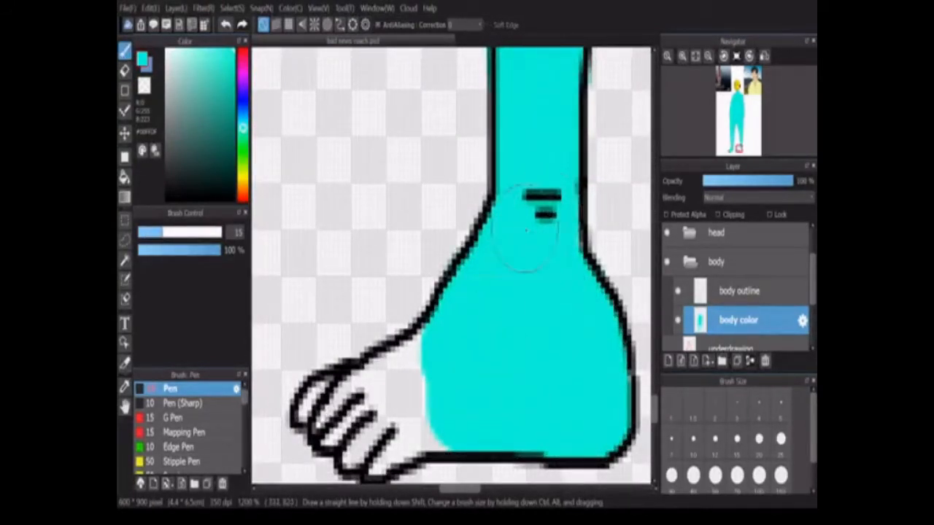
mouse_move(441, 372)
mouse_down()
mouse_move(338, 420)
mouse_move(458, 403)
mouse_up()
drag(654, 417, 653, 433)
key(e)
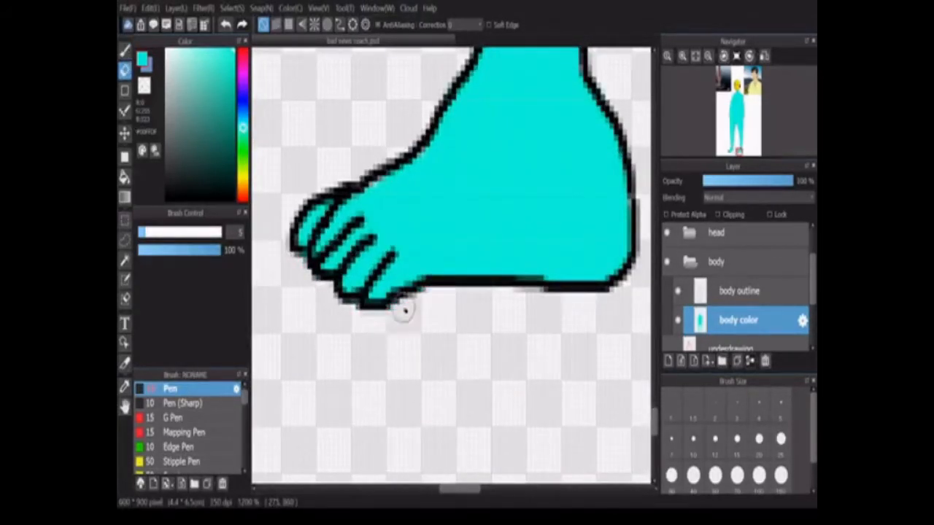
Show the underdrawing layer and collapse the body folder.
scroll(504, 328, down, 10)
scroll(669, 285, down, 2)
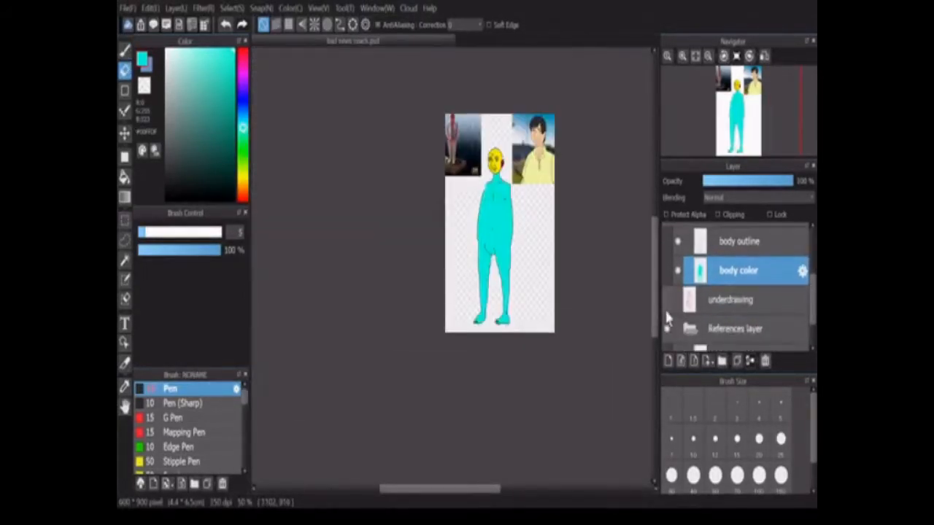
scroll(499, 196, up, 5)
scroll(499, 197, down, 2)
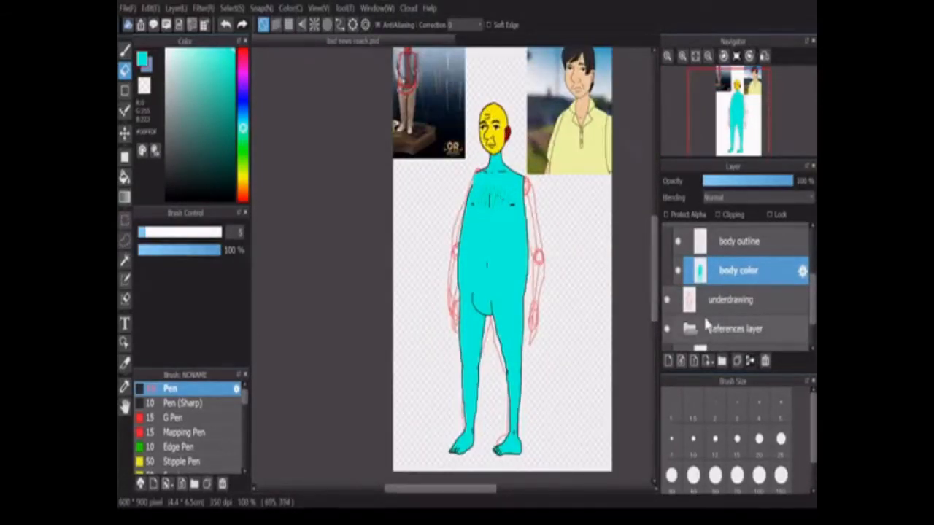
scroll(707, 324, up, 2)
click(691, 295)
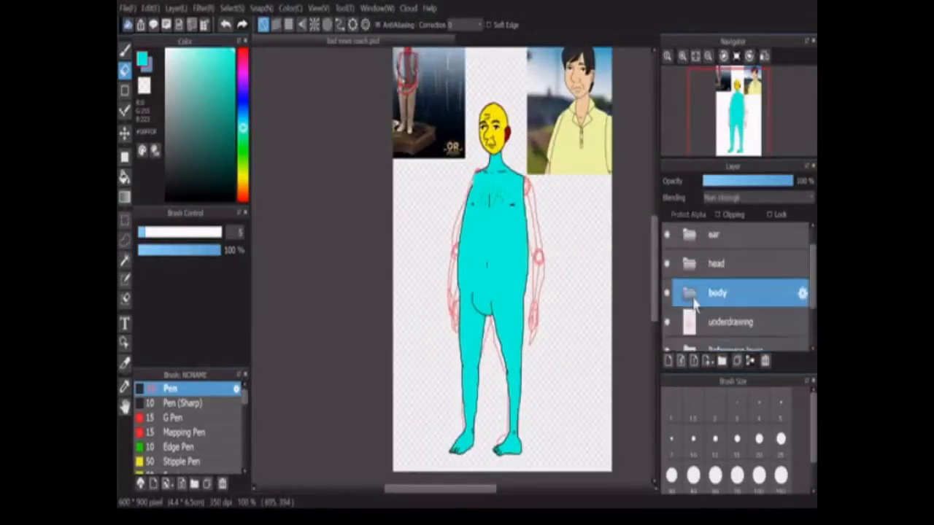
Add a layer named "Left arm" above the body folder and place it in a new folder named "left arm".
click(669, 361)
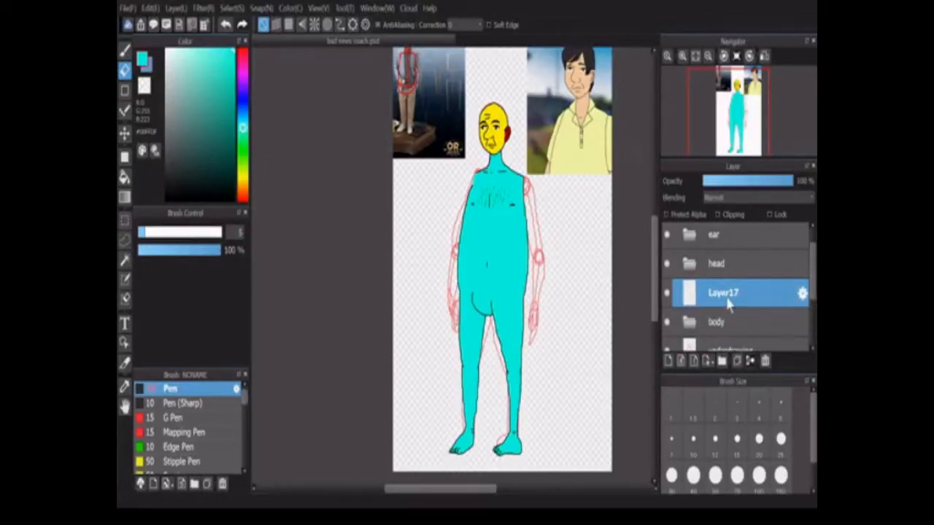
click(723, 362)
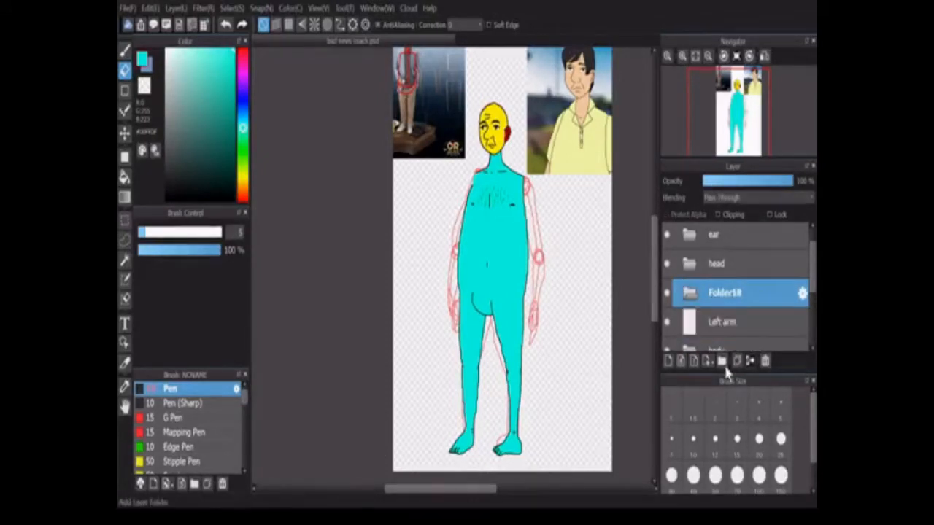
double_click(733, 295)
text(left arm)
key(Return)
drag(728, 322, 729, 293)
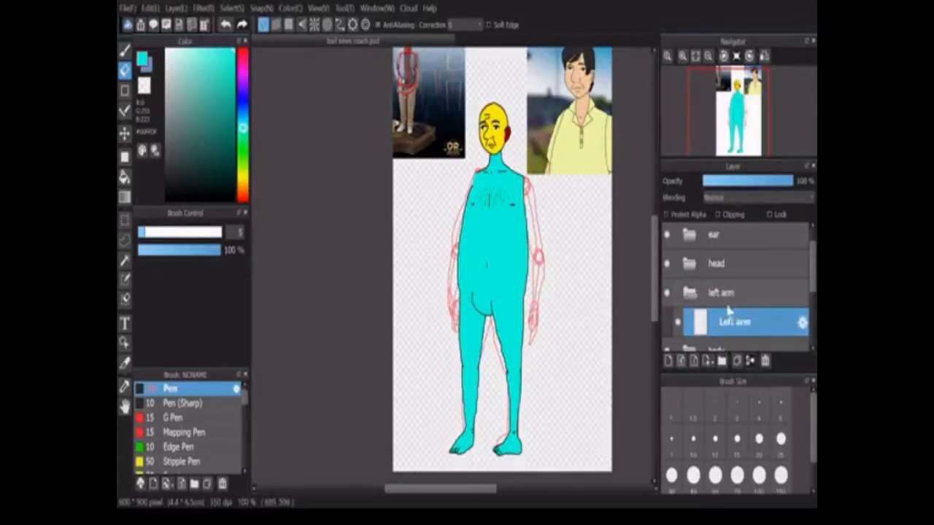
Set the Pen to black at size 2 and outline the left upper arm from shoulder to elbow over the underdrawing.
scroll(515, 179, up, 1)
click(125, 50)
click(720, 420)
click(166, 199)
scroll(569, 246, up, 1)
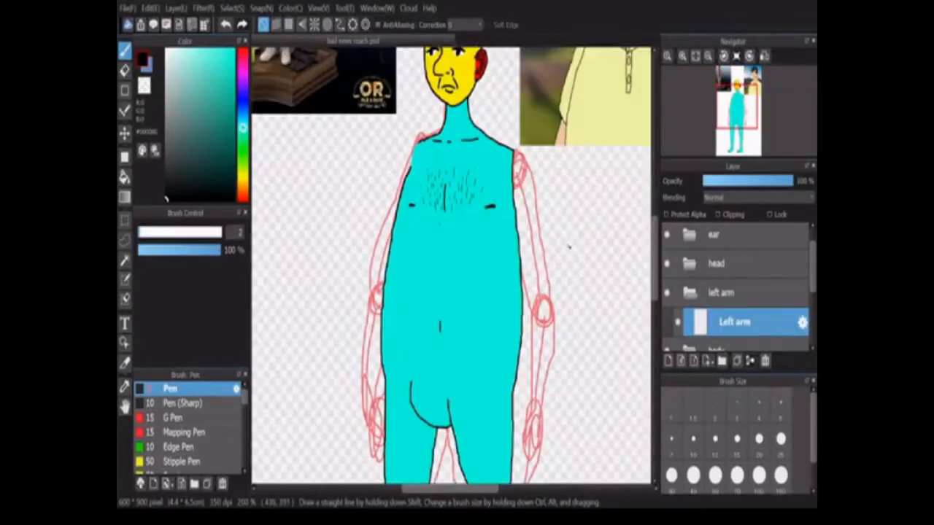
mouse_move(655, 264)
mouse_down()
mouse_move(655, 287)
mouse_move(655, 251)
mouse_up()
scroll(551, 178, up, 2)
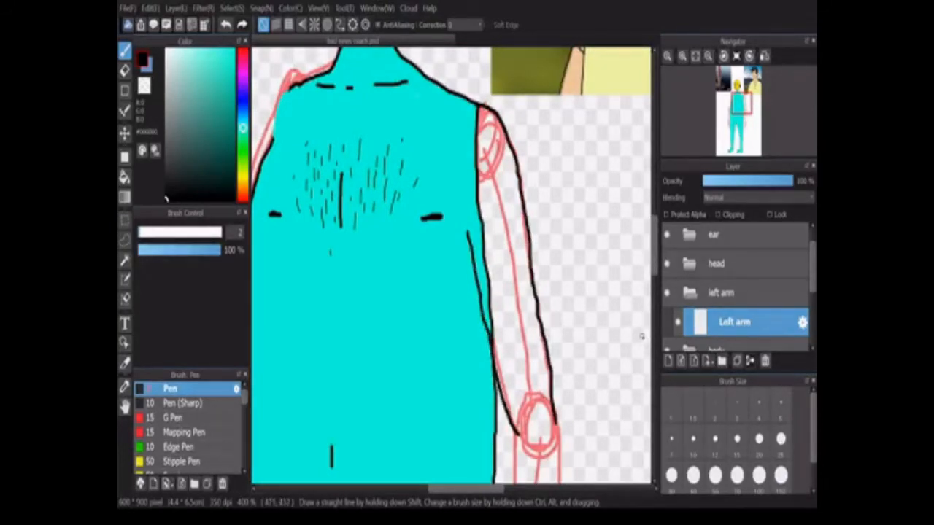
Outline both sides of the left forearm in black from the elbow to the wrist.
mouse_move(655, 261)
mouse_down()
mouse_move(655, 308)
mouse_move(655, 300)
mouse_up()
drag(520, 133, 523, 108)
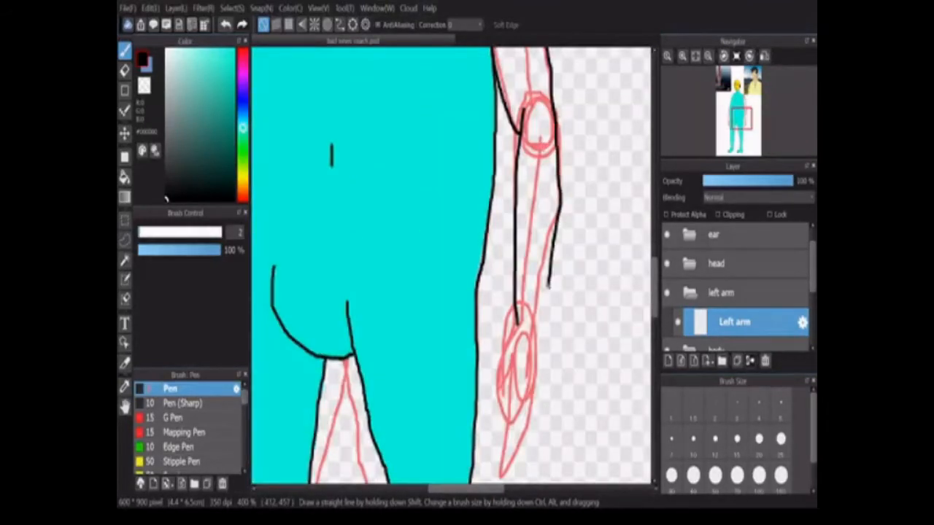
drag(549, 285, 546, 329)
Draw the left hand's outline in black below the wrist, including the thumb and fingers.
scroll(543, 326, down, 4)
scroll(551, 327, up, 1)
scroll(522, 313, up, 4)
drag(532, 296, 521, 328)
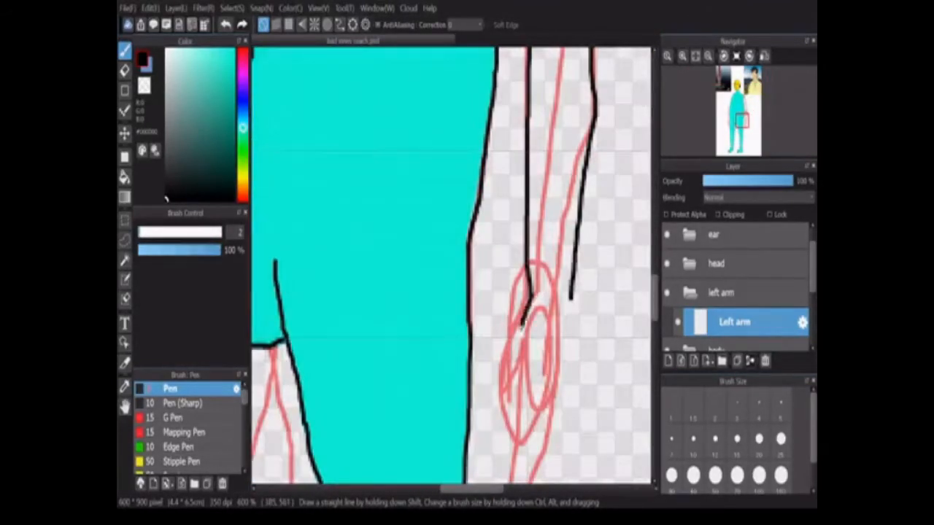
drag(654, 305, 651, 324)
drag(562, 187, 562, 173)
scroll(562, 173, down, 3)
scroll(562, 173, up, 4)
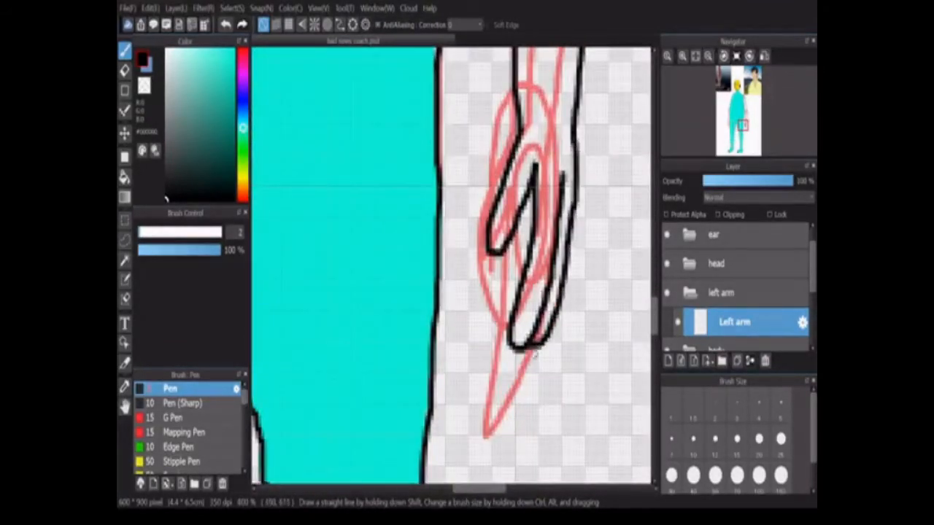
drag(572, 276, 575, 207)
Hide the underdrawing layer and the body folder so the arm outline stands alone.
scroll(575, 204, down, 5)
scroll(575, 203, up, 2)
drag(654, 325, 658, 277)
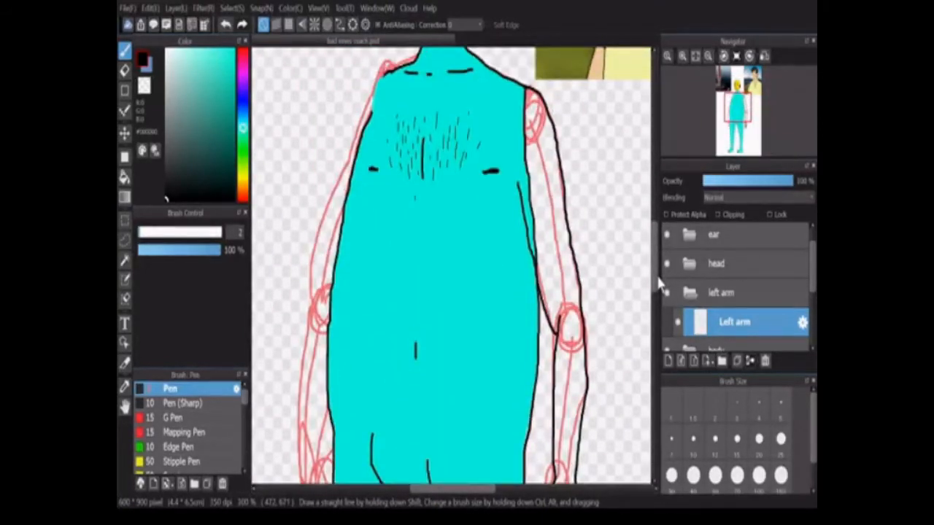
scroll(676, 293, down, 3)
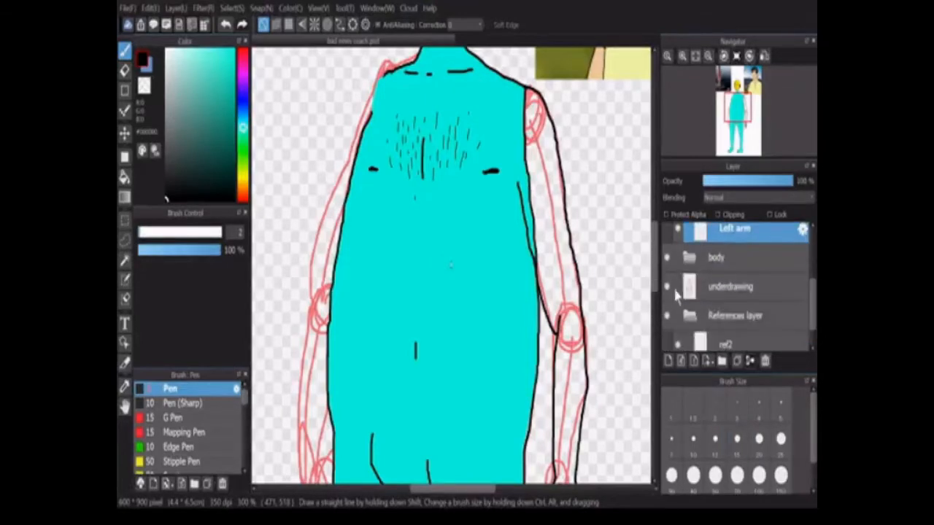
click(666, 287)
click(667, 256)
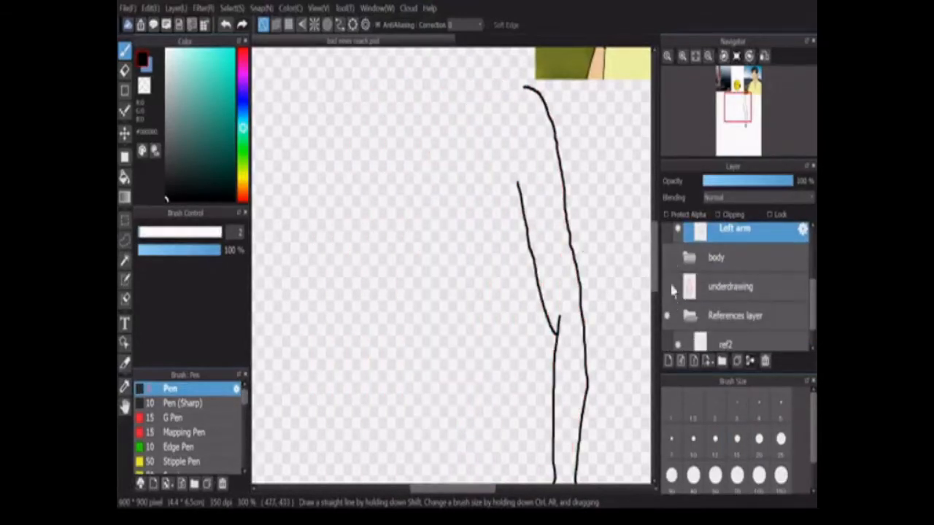
Show the body folder again and set the Pen to a vivid violet-blue at size 12.
click(668, 262)
scroll(435, 435, down, 4)
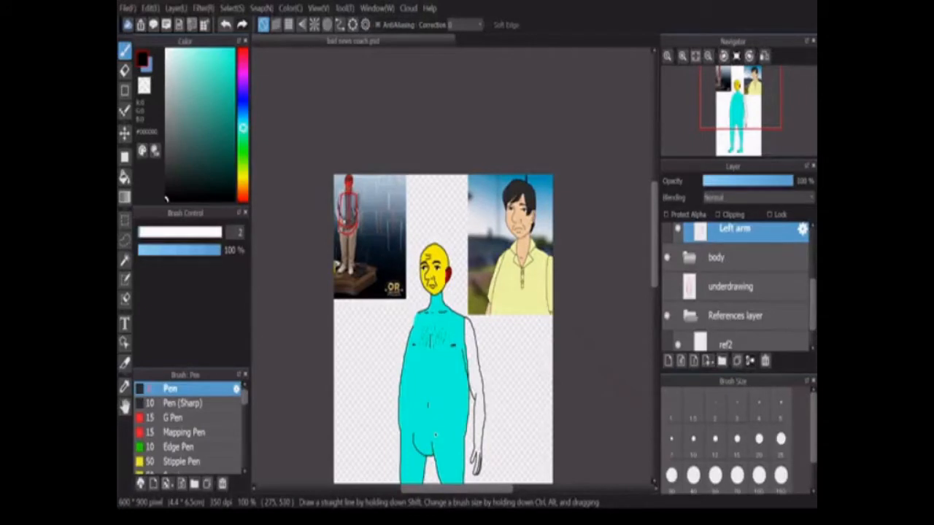
drag(242, 173, 243, 198)
click(243, 89)
click(233, 49)
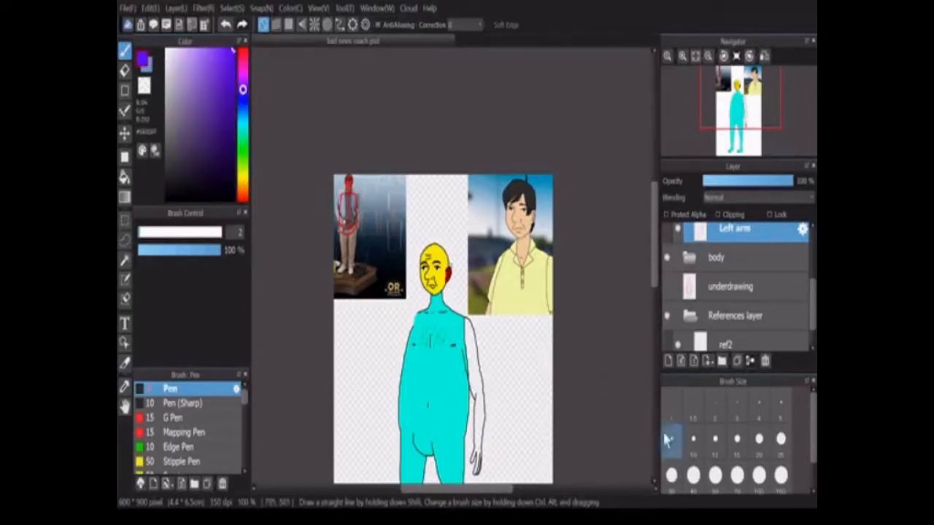
click(715, 439)
Add a new colour layer beneath the Left arm outline inside the left arm folder.
scroll(731, 292, up, 2)
click(705, 361)
drag(730, 325, 727, 288)
click(732, 324)
Paint violet-blue along the inner side of the left upper arm, starting from the shoulder.
scroll(485, 339, up, 4)
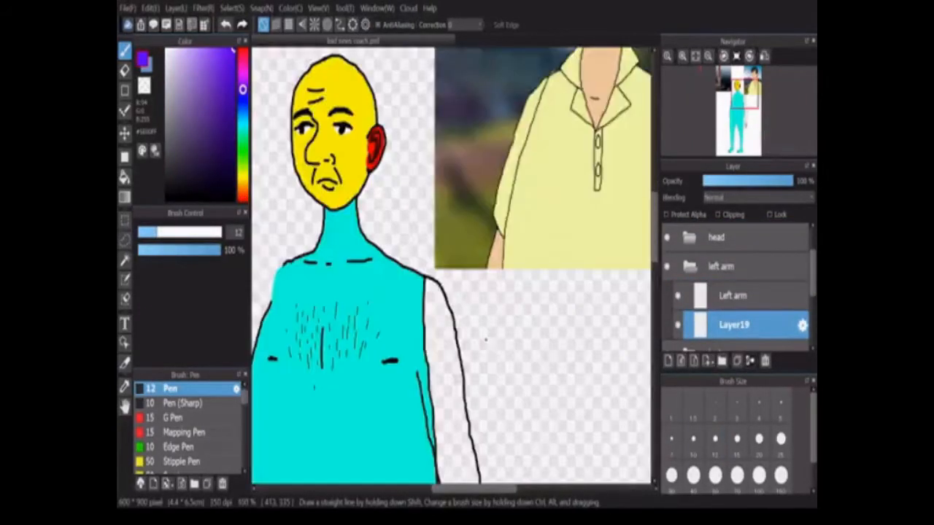
drag(654, 249, 652, 279)
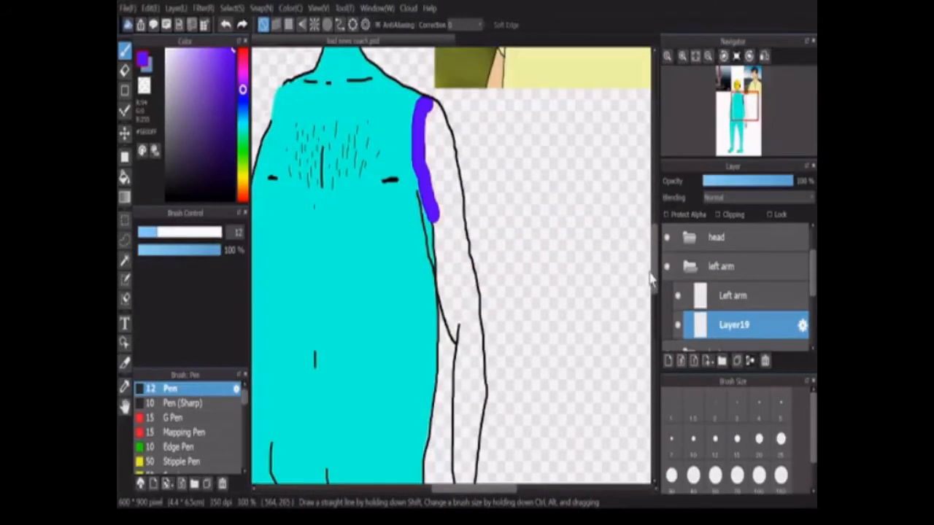
scroll(411, 216, up, 3)
scroll(396, 185, down, 3)
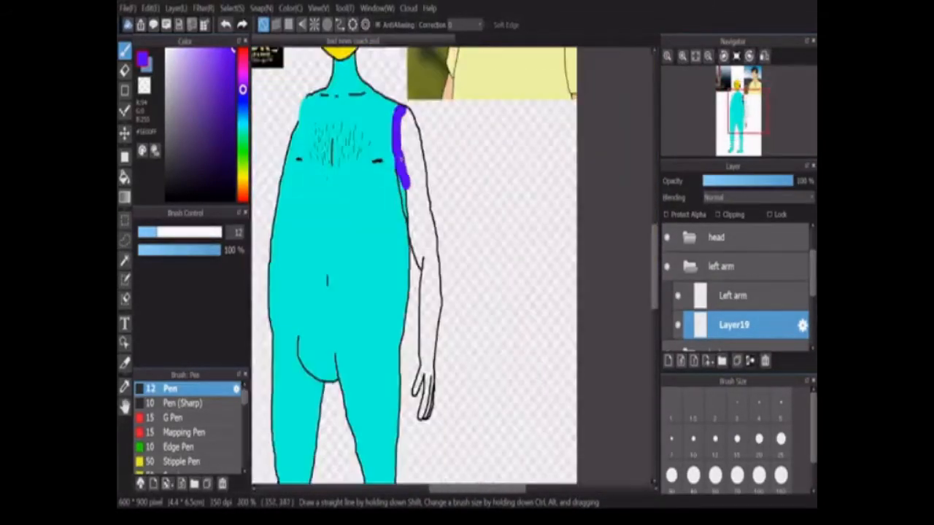
scroll(396, 185, up, 3)
drag(393, 219, 424, 309)
scroll(424, 309, down, 3)
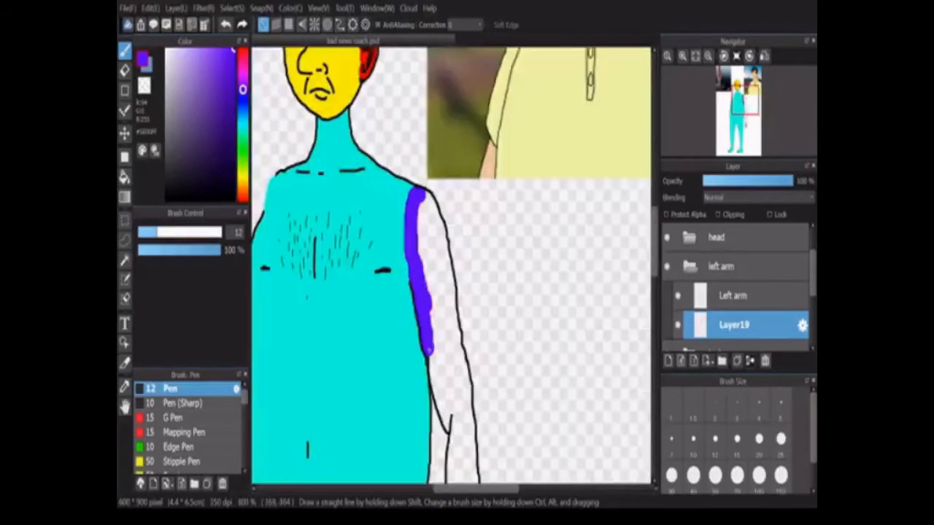
Fill the rest of the left upper arm with violet-blue out to its outer outline.
scroll(428, 354, up, 3)
mouse_move(429, 365)
mouse_down()
mouse_move(492, 329)
mouse_move(462, 274)
mouse_up()
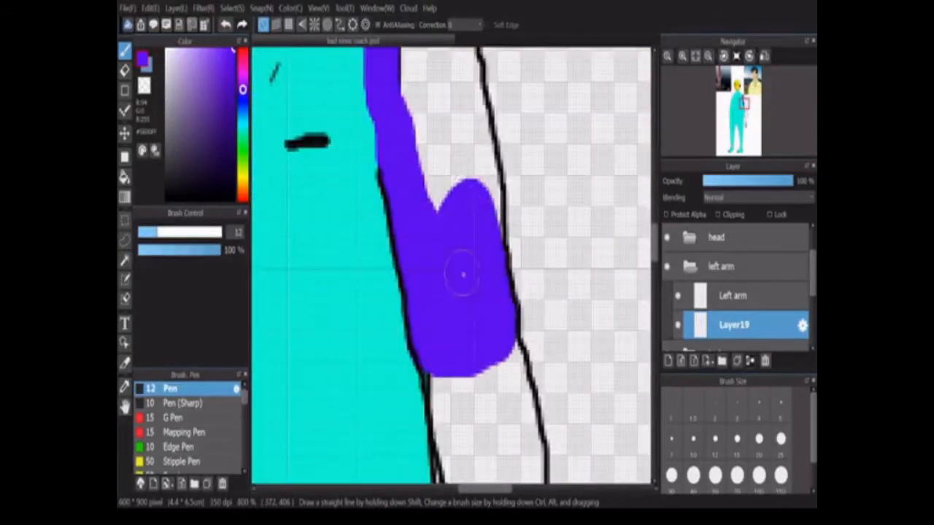
drag(657, 248, 657, 226)
mouse_move(404, 178)
mouse_down()
mouse_move(452, 255)
mouse_move(491, 473)
mouse_up()
mouse_move(415, 233)
mouse_down()
mouse_move(431, 387)
mouse_move(412, 276)
mouse_move(439, 343)
mouse_up()
scroll(457, 419, down, 5)
scroll(456, 419, down, 1)
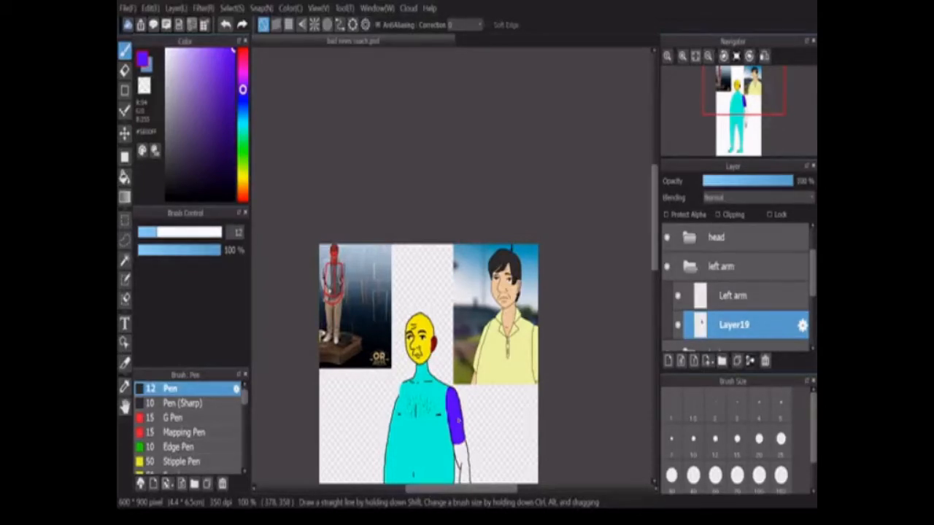
Extend the violet-blue fill from the upper arm down to the left elbow.
scroll(458, 422, up, 2)
scroll(498, 350, down, 2)
scroll(496, 349, up, 4)
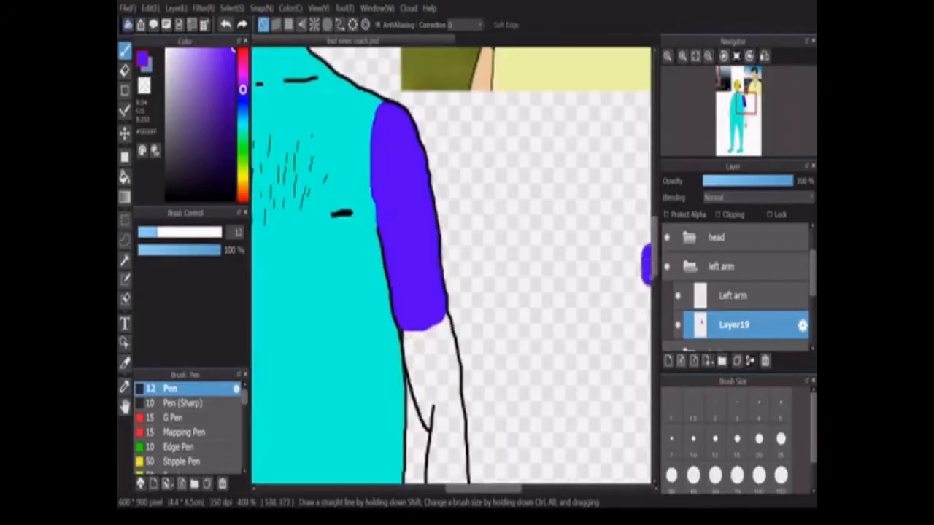
scroll(656, 263, down, 2)
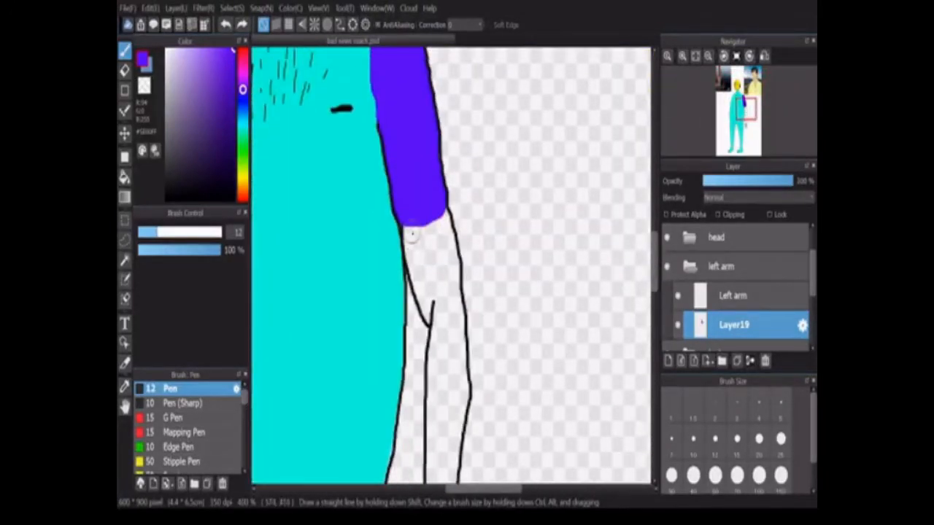
scroll(414, 259, up, 3)
mouse_move(416, 260)
mouse_down()
mouse_move(438, 361)
mouse_move(464, 423)
mouse_move(483, 379)
mouse_move(441, 177)
mouse_move(489, 120)
mouse_move(520, 259)
mouse_move(532, 399)
mouse_move(483, 222)
mouse_up()
scroll(657, 277, down, 4)
scroll(547, 264, down, 2)
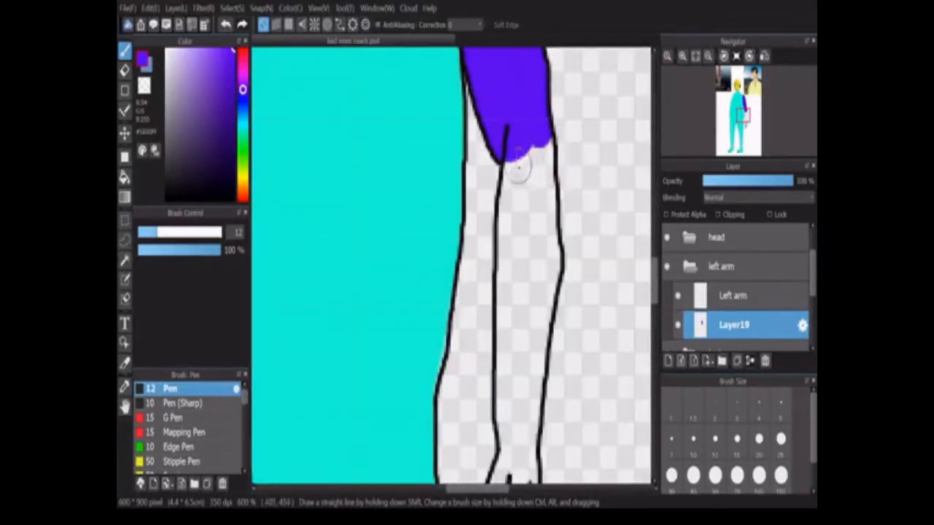
Fill the left forearm with violet-blue from the elbow to the wrist, reaching both outlines.
mouse_move(518, 167)
mouse_down()
mouse_move(509, 212)
mouse_move(511, 447)
mouse_up()
drag(540, 138, 527, 448)
scroll(527, 449, up, 2)
drag(526, 183, 529, 97)
scroll(529, 98, down, 1)
drag(530, 211, 530, 51)
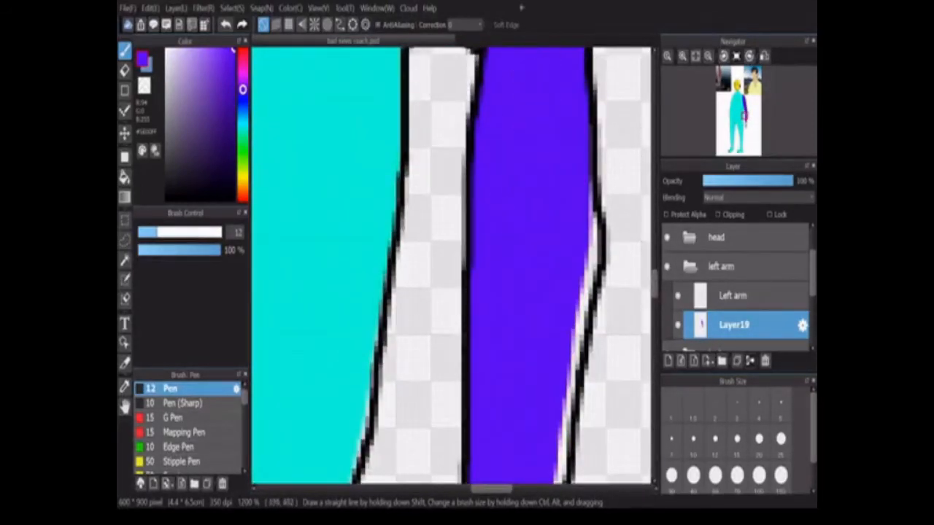
scroll(530, 146, down, 2)
scroll(554, 156, up, 1)
drag(556, 157, 544, 343)
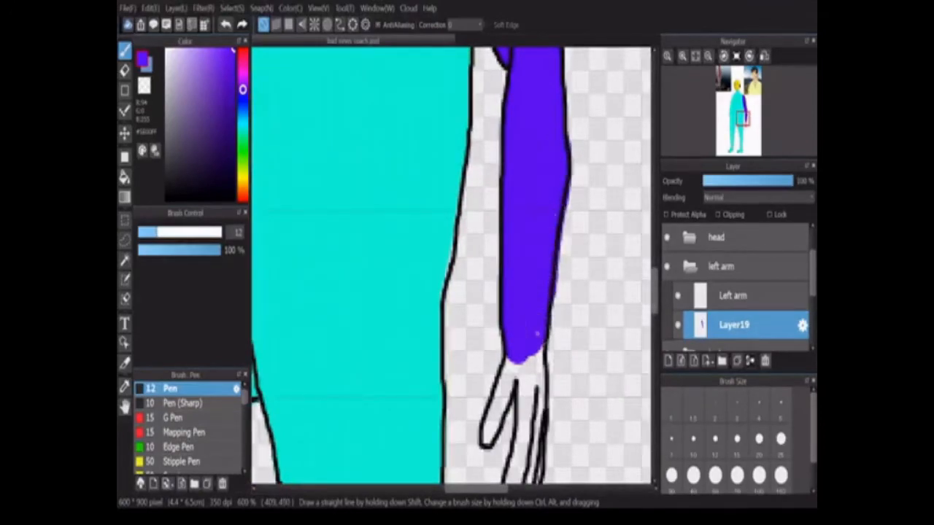
Erase the violet-blue paint that spills past the forearm's outer outline, using eraser size 5.
key(e)
scroll(598, 140, down, 1)
scroll(605, 244, up, 3)
drag(553, 234, 533, 323)
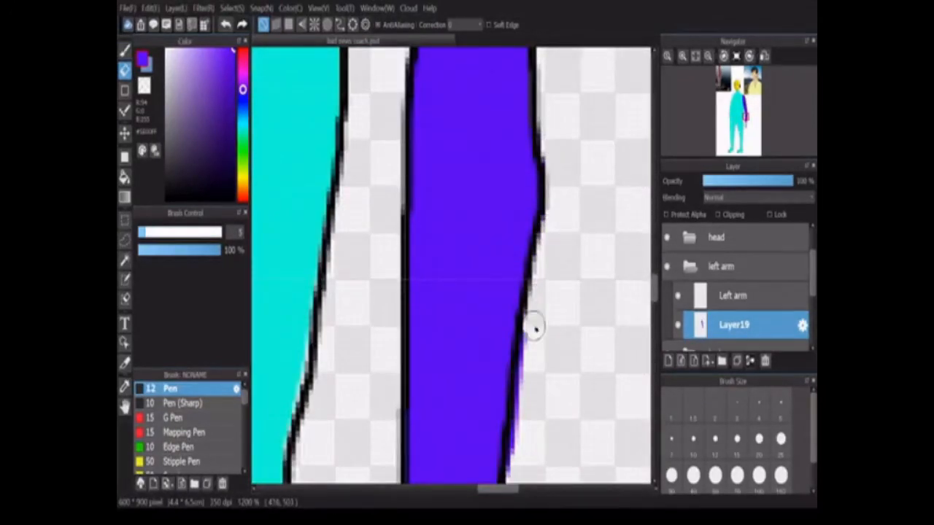
scroll(644, 290, down, 3)
drag(518, 55, 515, 187)
Set the Pen to size 5 and fill the left hand, thumb and fingers with violet-blue.
key(p)
click(781, 406)
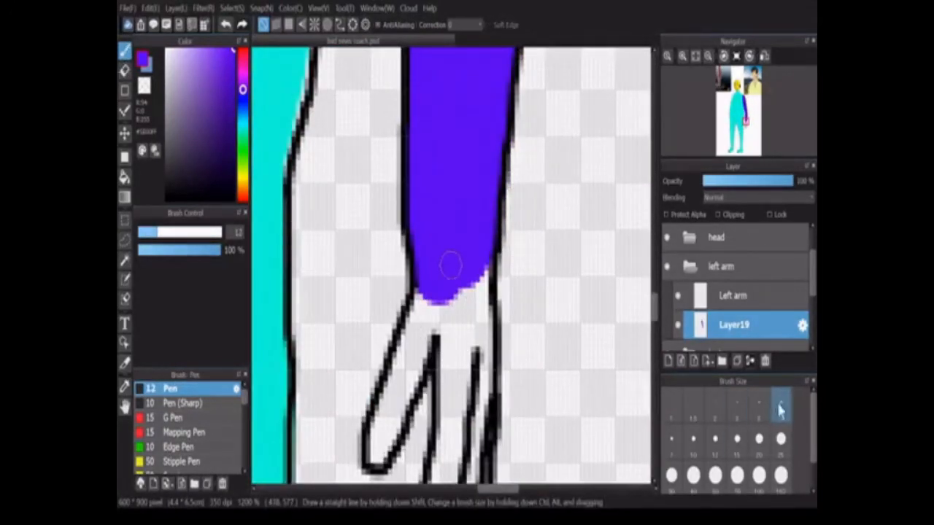
scroll(448, 260, down, 2)
mouse_move(425, 183)
mouse_down()
mouse_move(387, 307)
mouse_move(434, 219)
mouse_move(482, 219)
mouse_move(450, 239)
mouse_up()
drag(487, 176, 487, 195)
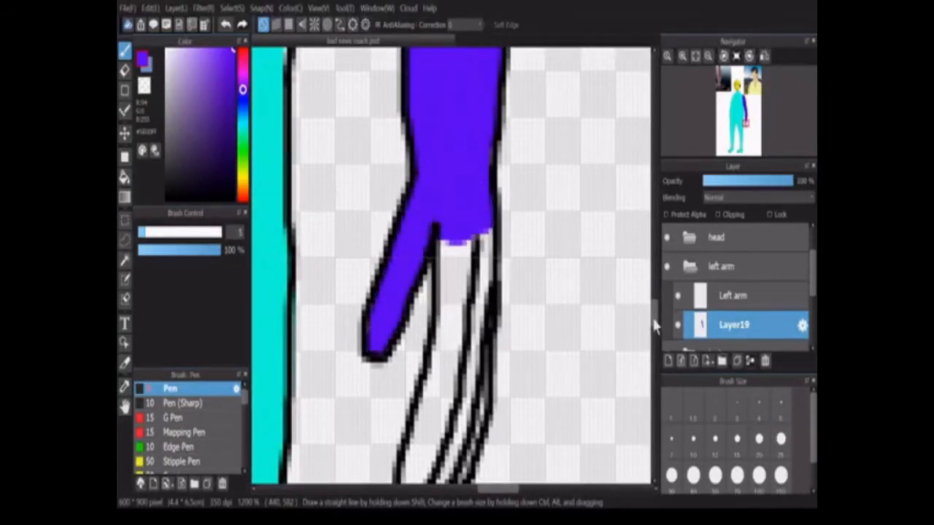
scroll(467, 219, down, 3)
mouse_move(437, 128)
mouse_down()
mouse_move(440, 244)
mouse_move(408, 377)
mouse_move(456, 382)
mouse_move(479, 293)
mouse_move(478, 230)
mouse_move(442, 281)
mouse_move(454, 365)
mouse_move(443, 285)
mouse_move(493, 135)
mouse_up()
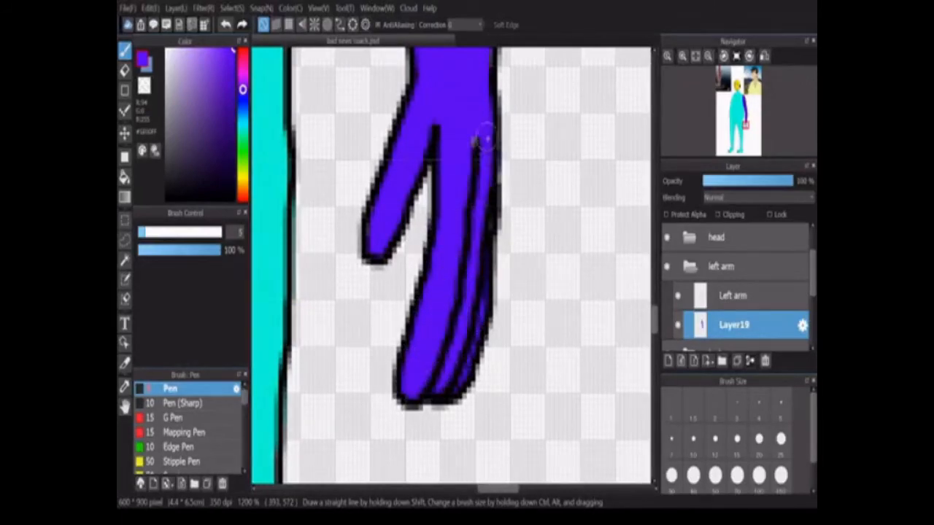
Collapse the left arm folder and add a new layer directly above the underdrawing.
scroll(459, 204, down, 15)
click(690, 269)
scroll(663, 324, down, 3)
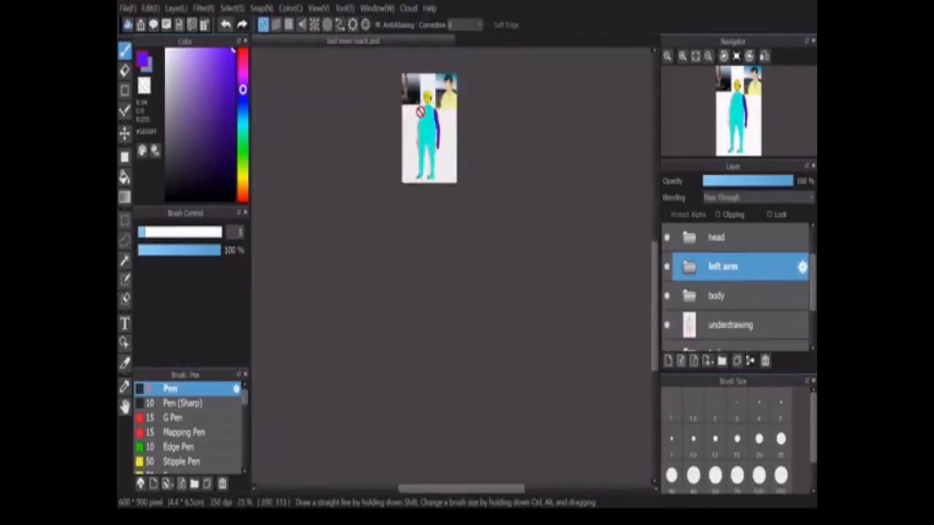
scroll(662, 323, up, 8)
click(690, 296)
click(689, 295)
scroll(730, 307, down, 1)
click(730, 296)
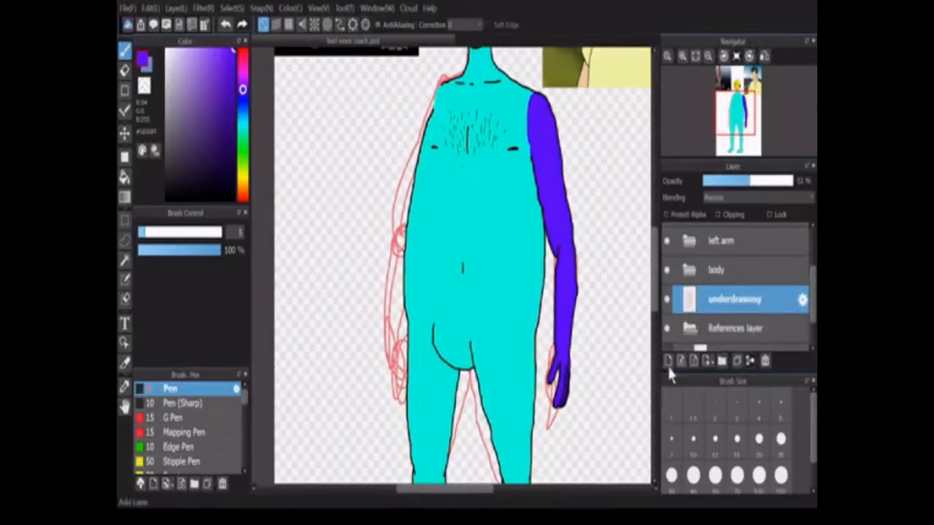
click(667, 360)
Erase the upper ends of the finger lines on the Left arm layer and set the Pen to black at size 2.
click(690, 243)
click(729, 270)
scroll(546, 381, up, 8)
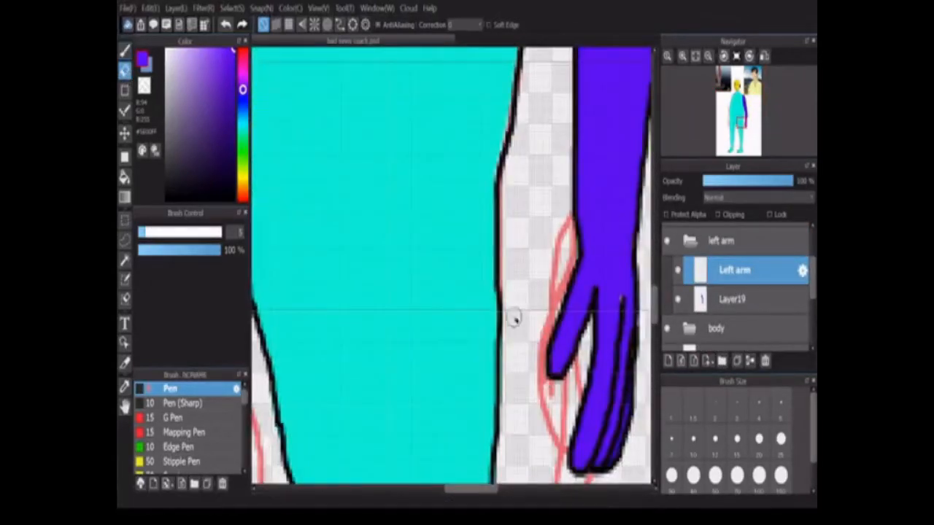
key(e)
scroll(546, 310, right, 3)
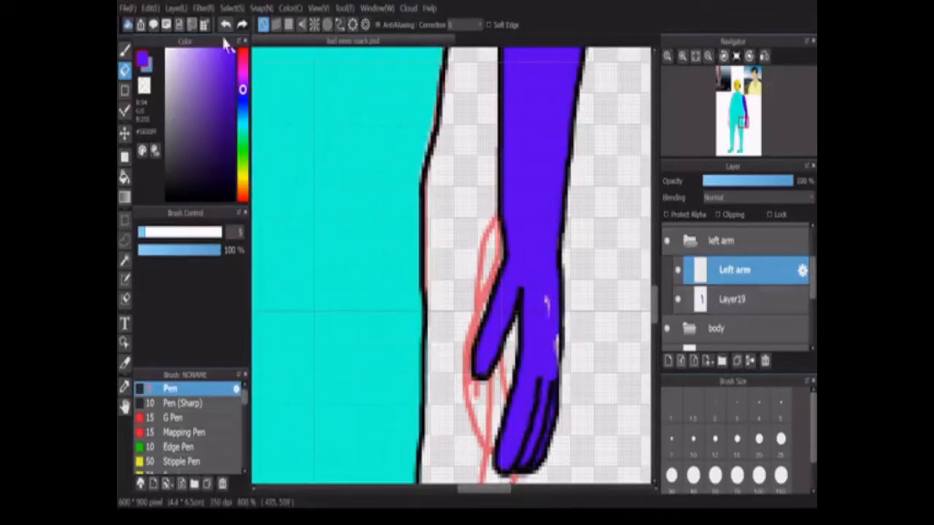
click(124, 50)
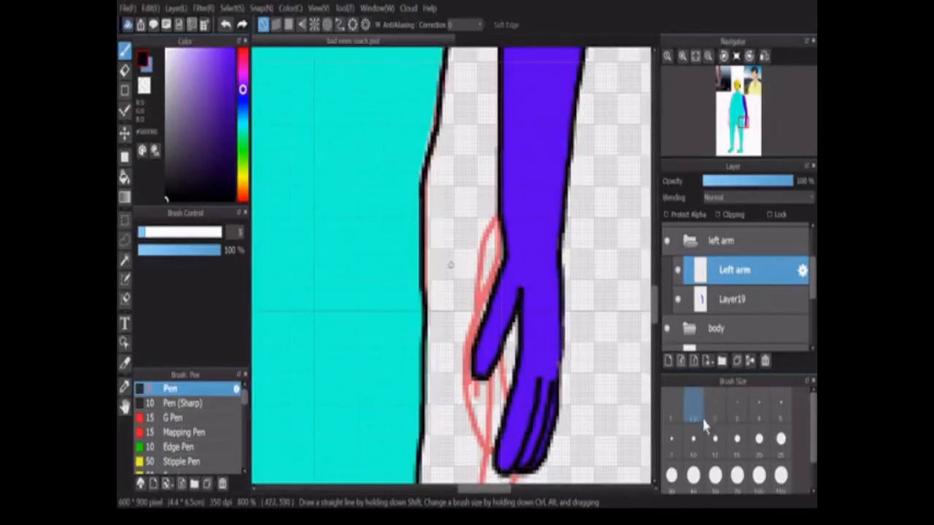
click(701, 416)
scroll(546, 354, up, 2)
scroll(543, 400, down, 5)
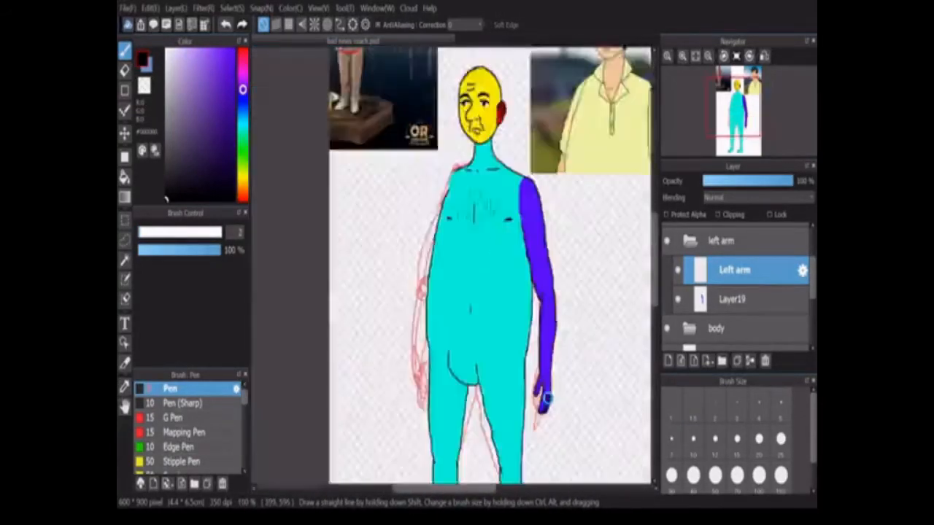
Collapse the left arm folder and rename the new layer above the underdrawing as right arm.
scroll(545, 400, down, 1)
click(689, 241)
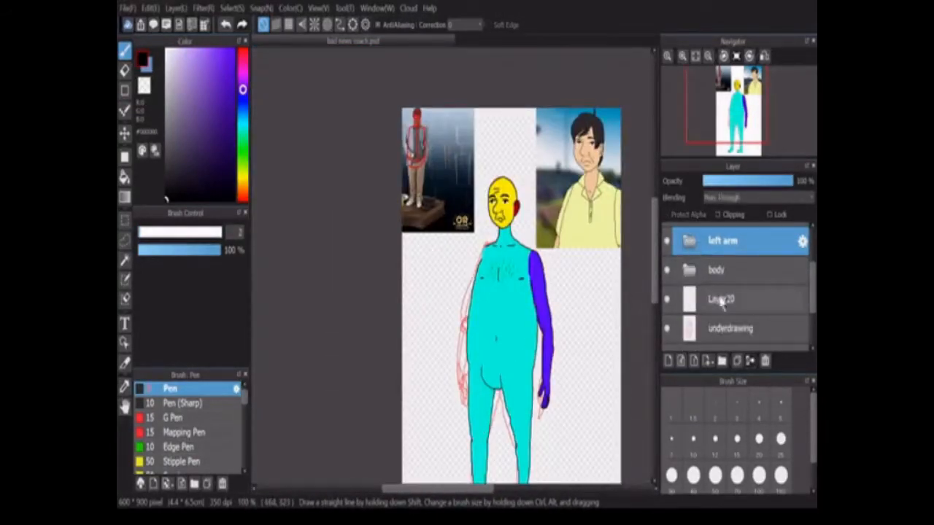
click(729, 306)
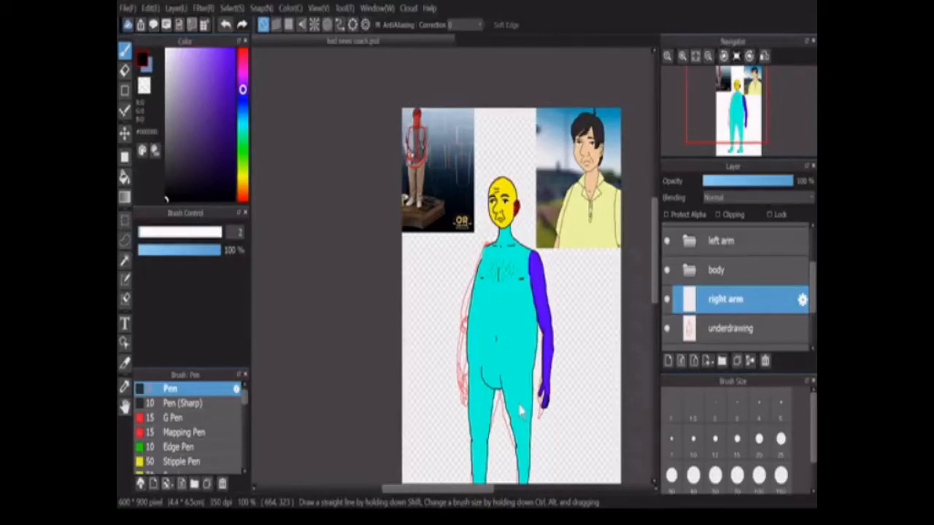
Add a new layer above the left arm folder and lower the Left arm outline layer's opacity for tracing.
scroll(533, 410, up, 4)
scroll(679, 298, up, 1)
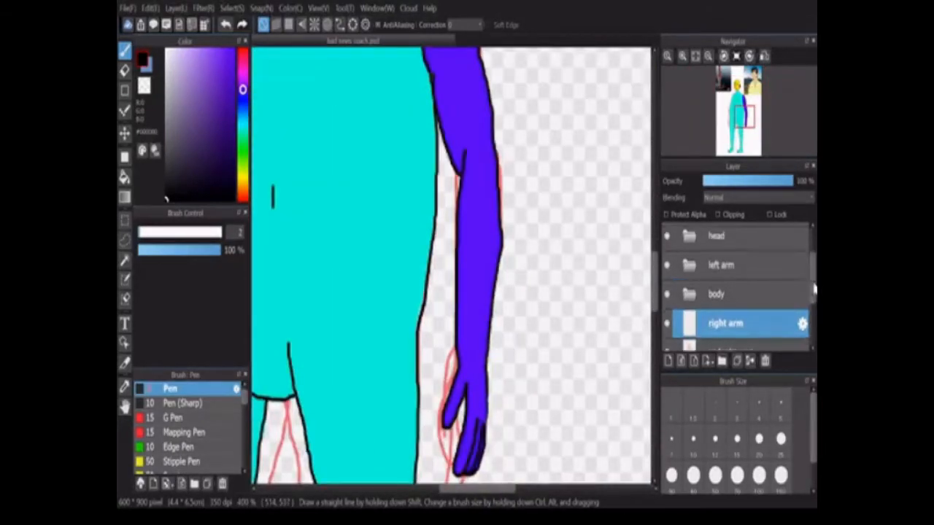
click(690, 271)
click(668, 360)
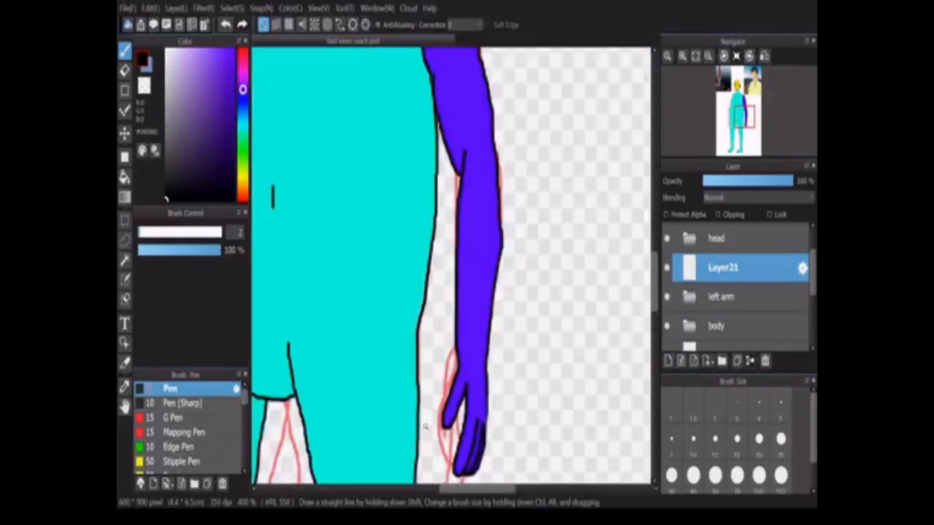
click(718, 301)
click(689, 297)
click(722, 326)
click(722, 297)
click(722, 268)
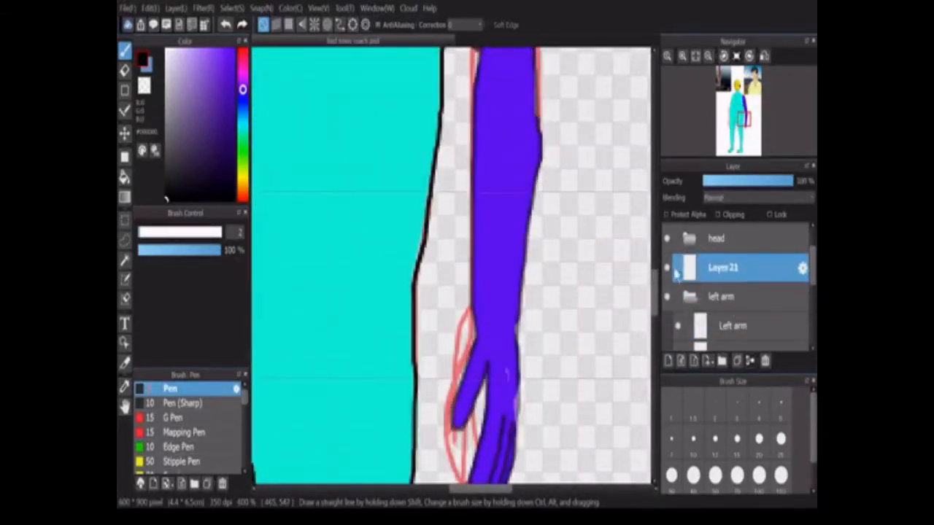
Draw the left hand's finger lines and fingertips in black on the new layer above the left arm folder.
scroll(467, 292, down, 2)
scroll(488, 319, up, 2)
mouse_move(490, 172)
mouse_down()
mouse_move(463, 440)
mouse_move(521, 323)
mouse_up()
mouse_move(479, 437)
mouse_down()
mouse_move(531, 314)
mouse_move(526, 414)
mouse_move(548, 299)
mouse_up()
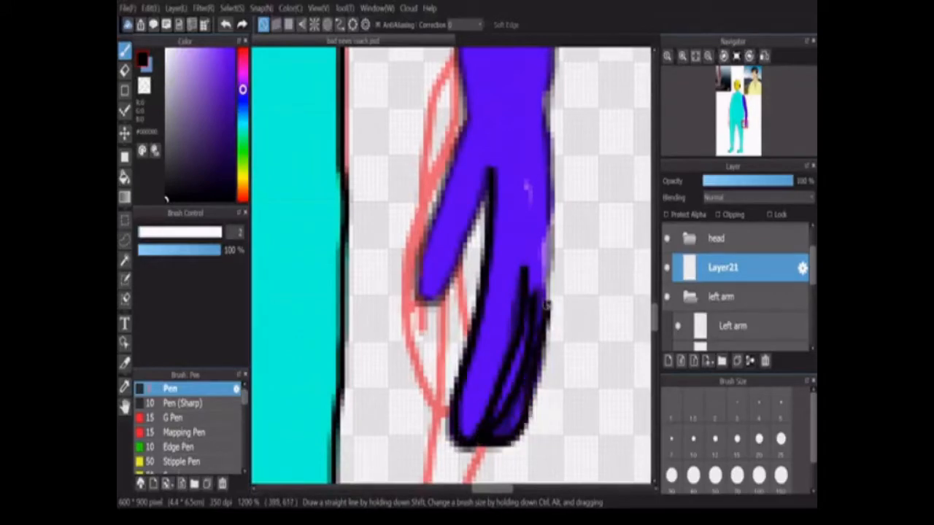
scroll(548, 299, up, 1)
scroll(586, 356, down, 2)
scroll(586, 356, up, 1)
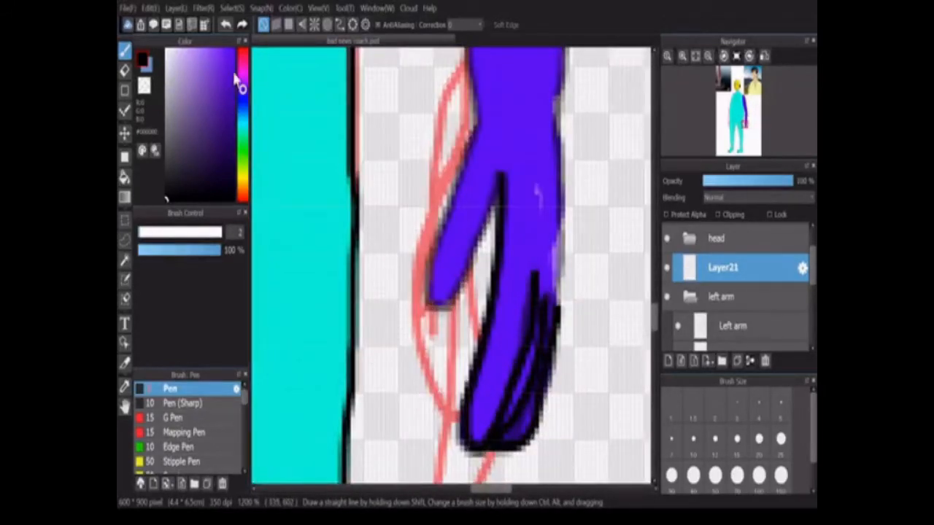
Turn on Protect Alpha for the new layer and repaint its finger lines red with the Pen at size 30.
drag(242, 86, 242, 50)
click(671, 474)
click(665, 214)
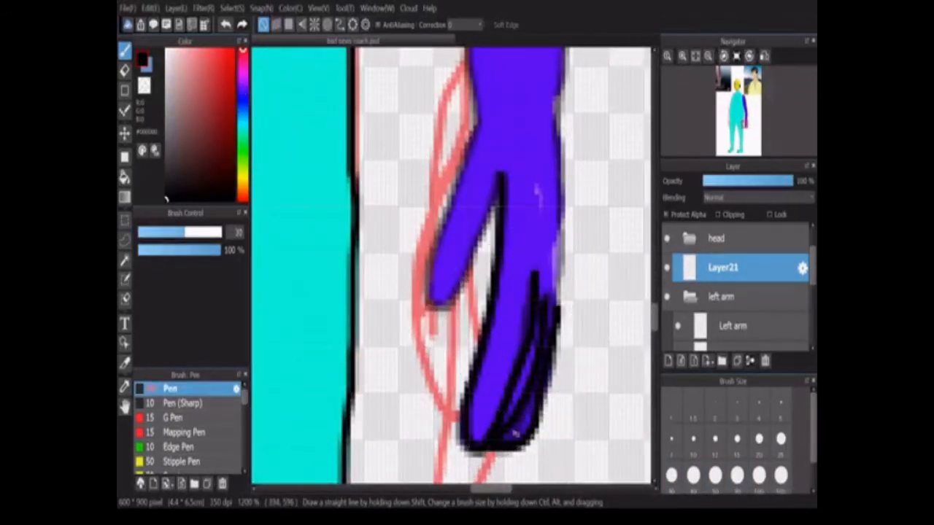
click(208, 121)
drag(502, 175, 466, 441)
drag(536, 273, 511, 437)
Restore the Left arm outline layer's opacity to 100% and erase the violet-blue fill from the fingers on Layer19.
click(774, 329)
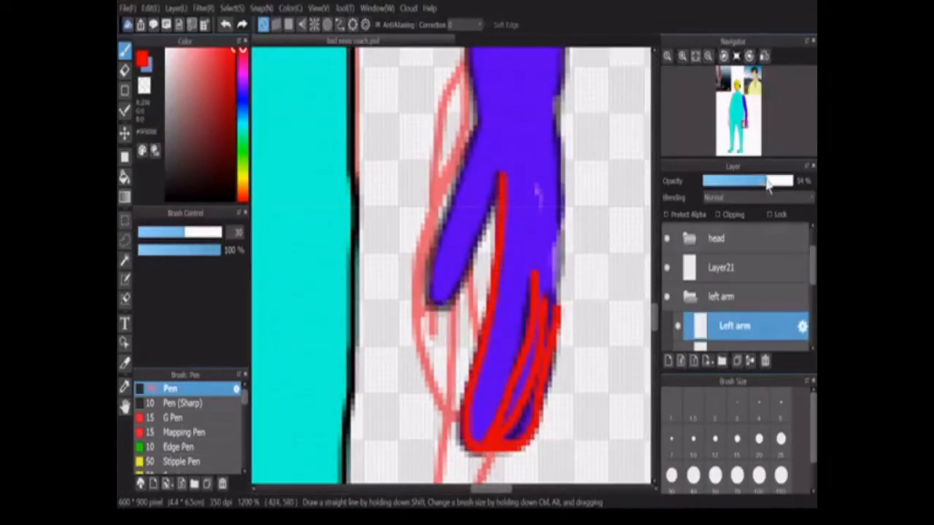
drag(766, 186, 794, 182)
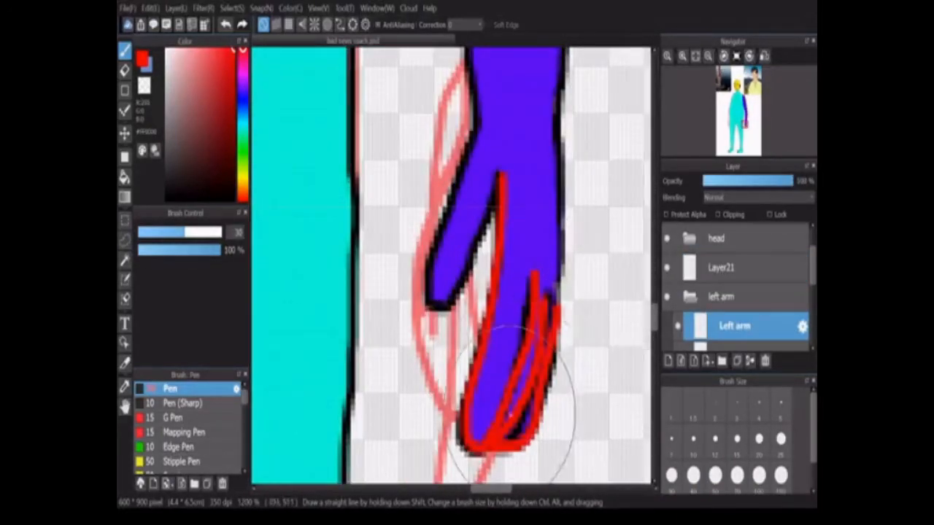
click(727, 354)
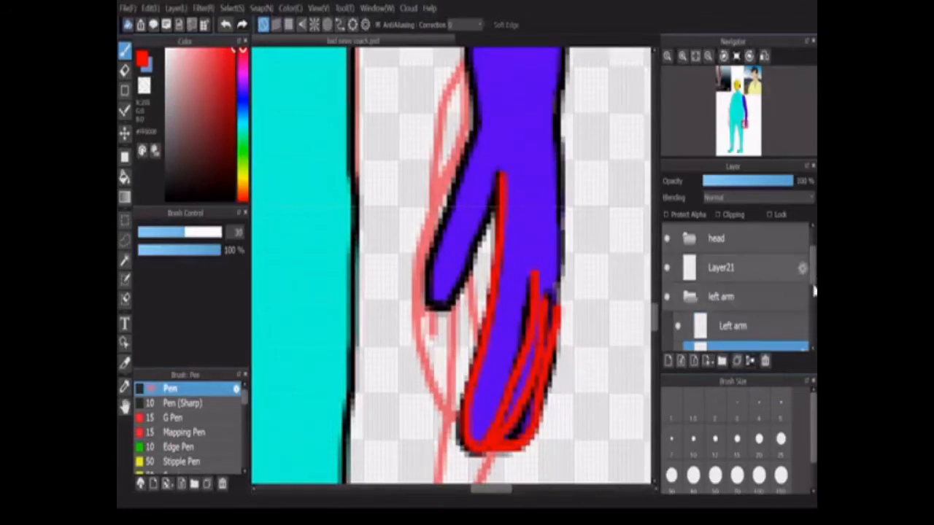
click(124, 71)
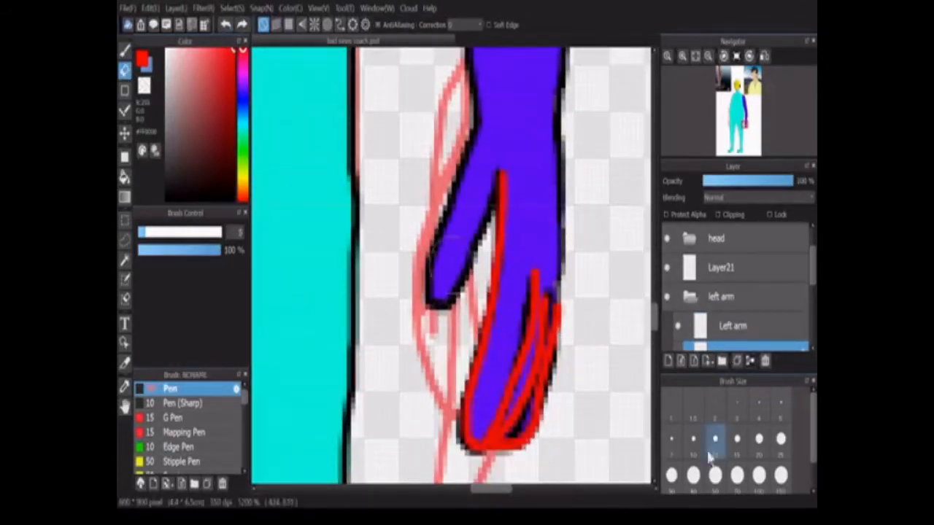
mouse_move(428, 281)
mouse_down()
mouse_move(546, 267)
mouse_move(530, 248)
mouse_up()
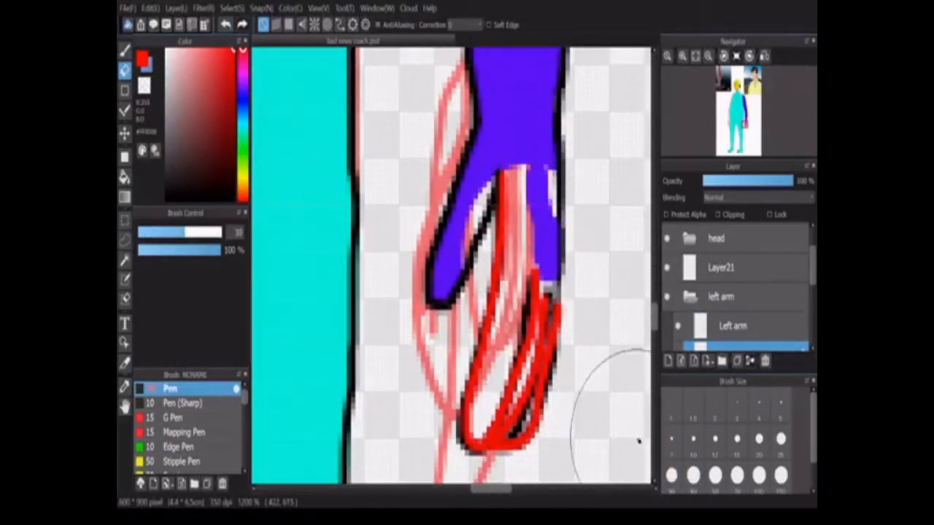
Erase more of the violet-blue fill on Layer19 where the fingers join the back of the hand.
scroll(766, 292, down, 3)
scroll(801, 315, down, 2)
click(747, 301)
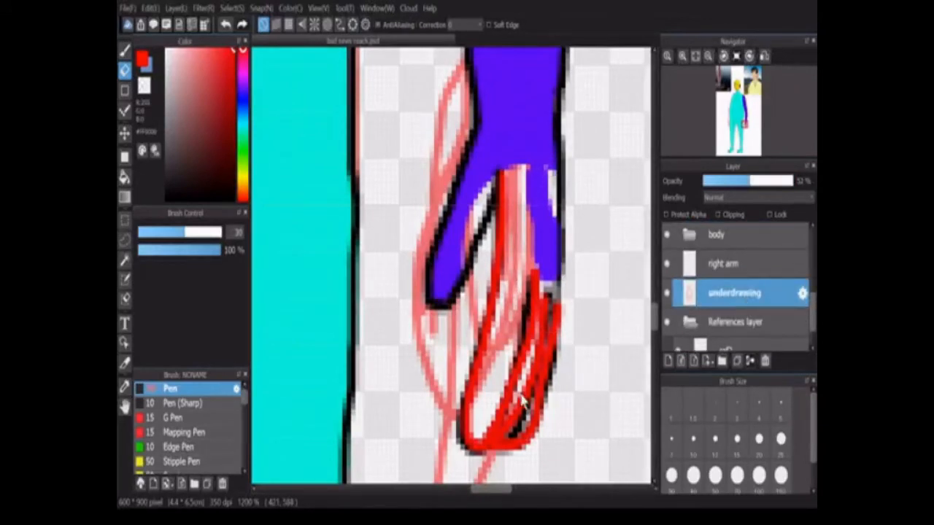
drag(813, 312, 814, 281)
click(758, 303)
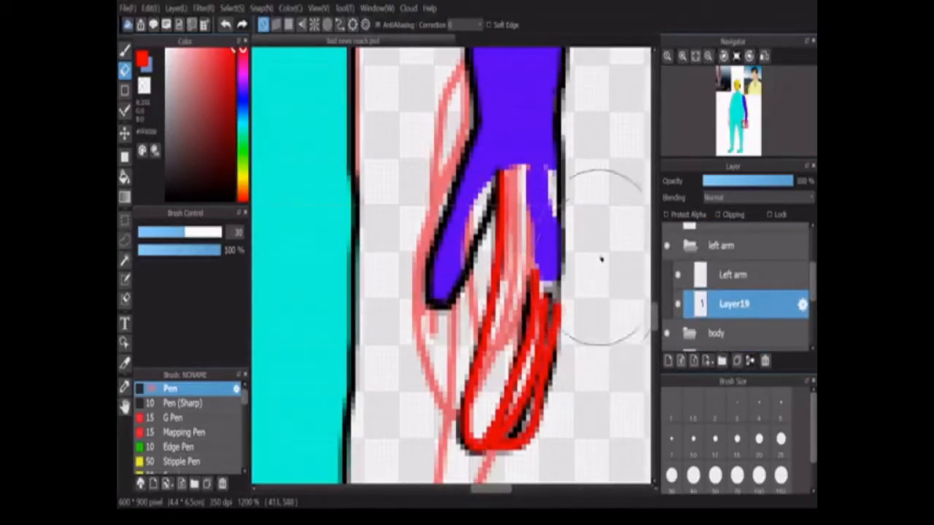
click(730, 333)
scroll(751, 313, down, 2)
click(751, 335)
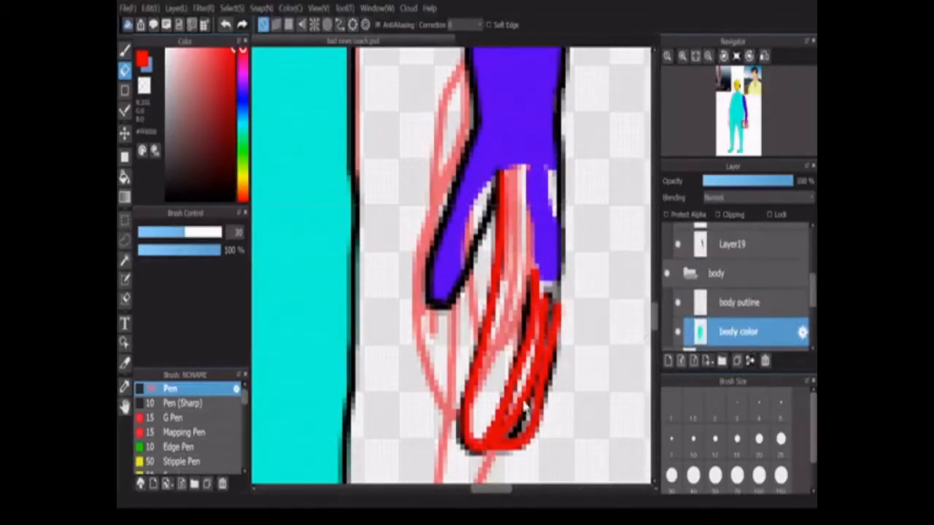
click(757, 255)
click(558, 231)
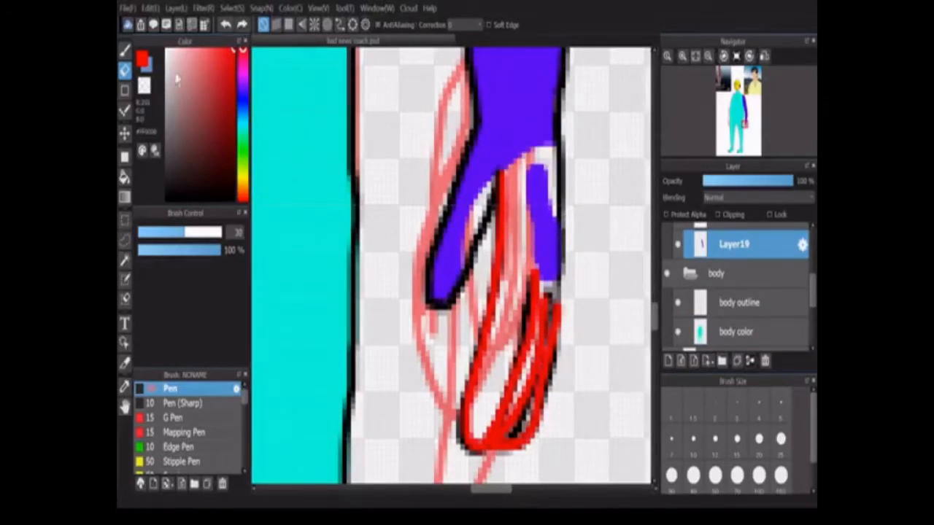
Sample the arm's violet-blue and repaint the erased inner edge of the thumb on Layer19 with the Pen at size 7.
click(125, 387)
click(542, 122)
click(124, 50)
click(694, 449)
click(675, 449)
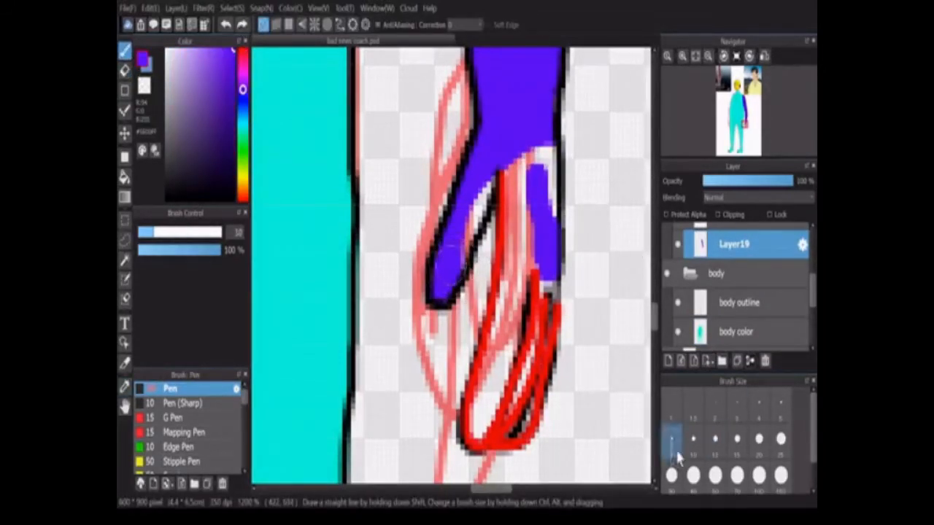
drag(466, 265, 482, 192)
scroll(729, 306, up, 4)
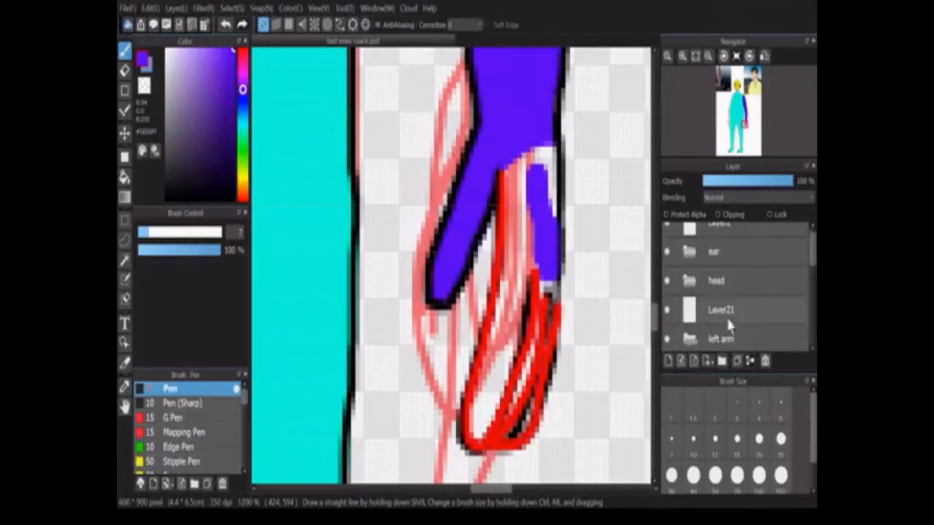
click(726, 310)
click(716, 280)
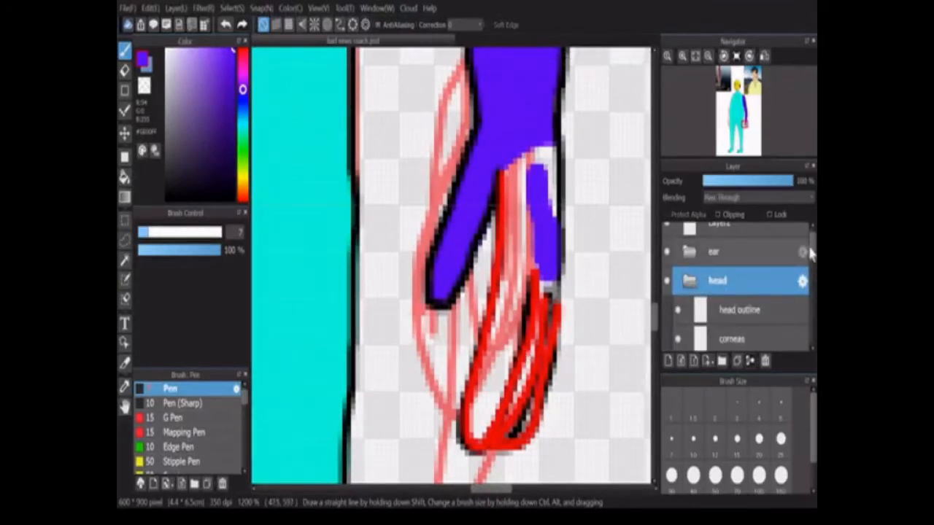
scroll(739, 292, down, 2)
click(739, 302)
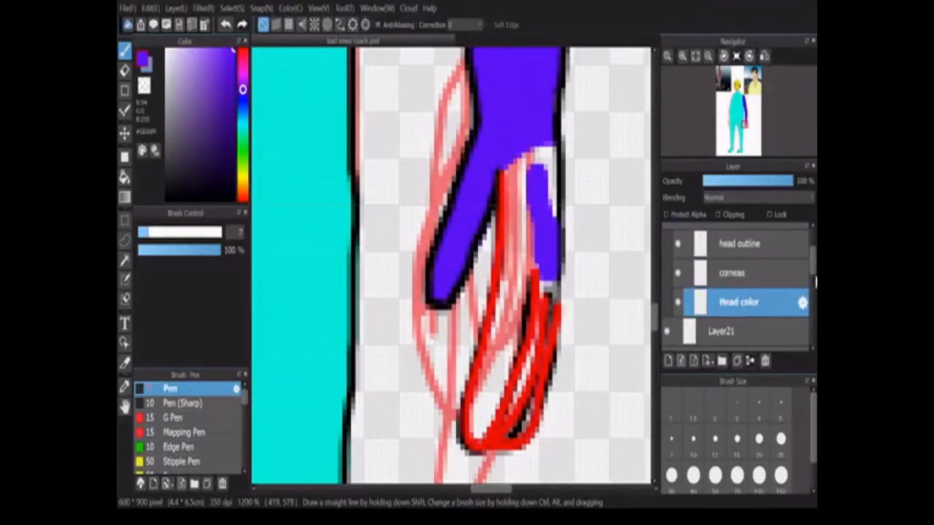
mouse_move(514, 261)
mouse_down()
mouse_move(544, 261)
mouse_move(536, 152)
mouse_move(525, 162)
mouse_up()
drag(814, 269, 814, 286)
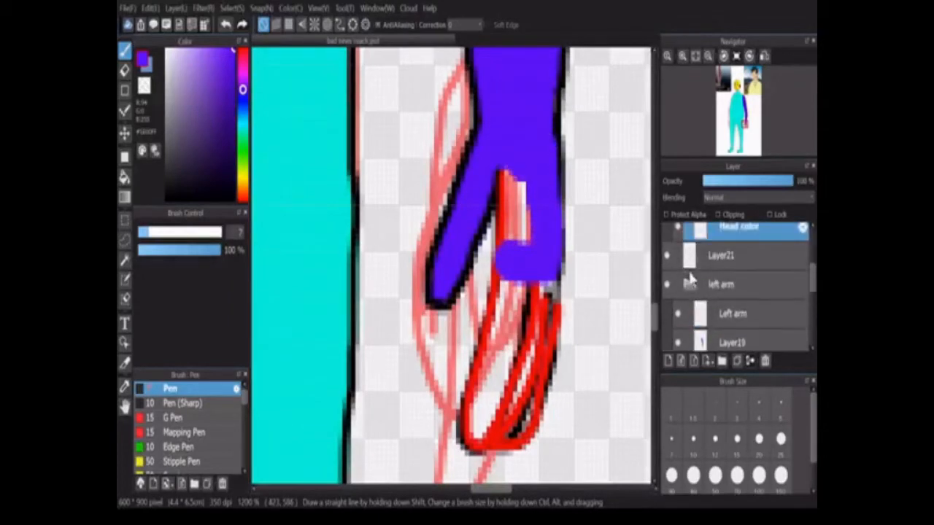
mouse_move(515, 157)
mouse_down()
mouse_move(527, 229)
mouse_move(510, 412)
mouse_up()
key(ctrl+z)
key(ctrl+z)
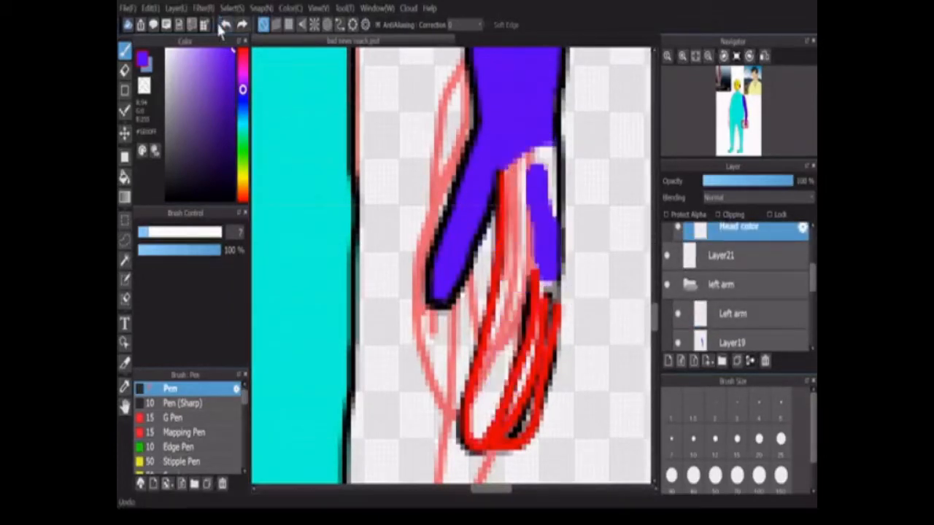
Erase the finger outlines on the Left arm layer with the Eraser at size 10 and redraw the thumb's inner edge in black at size 2.
click(737, 343)
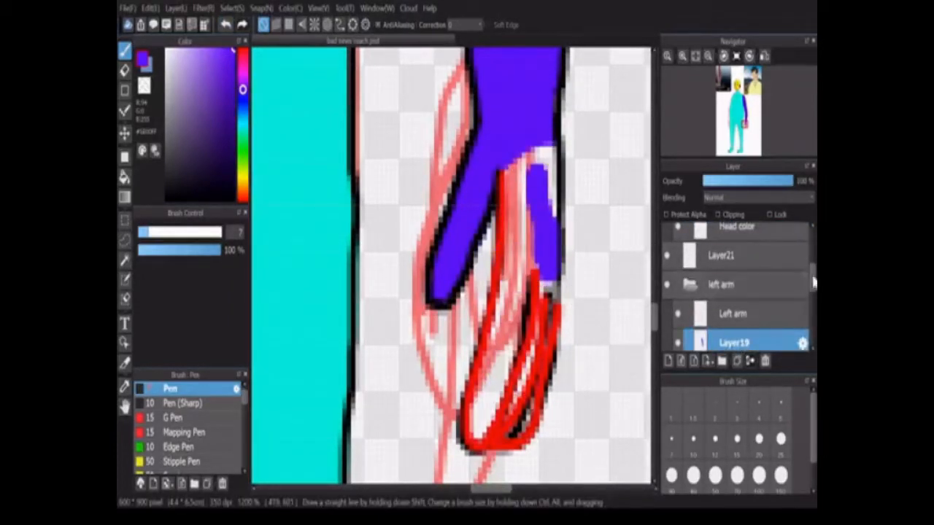
drag(813, 281, 813, 345)
click(761, 275)
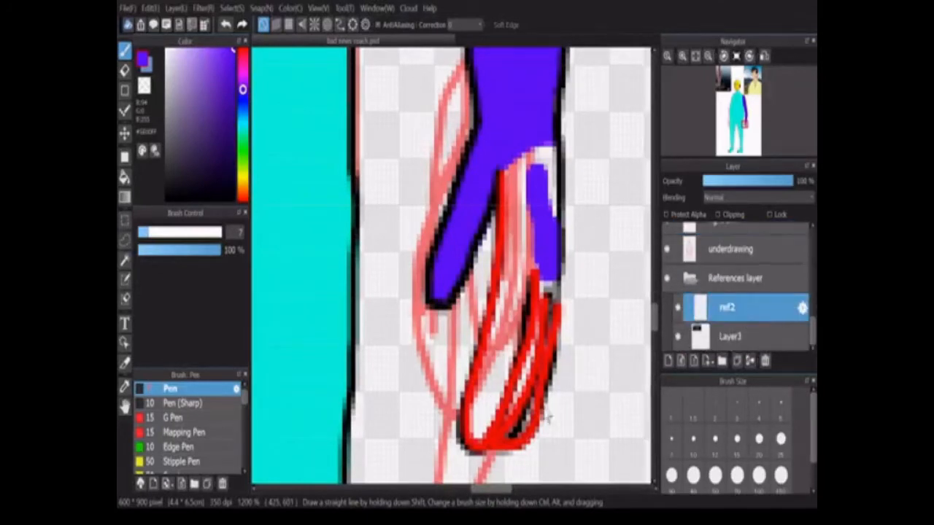
click(736, 336)
ctrl+click(500, 394)
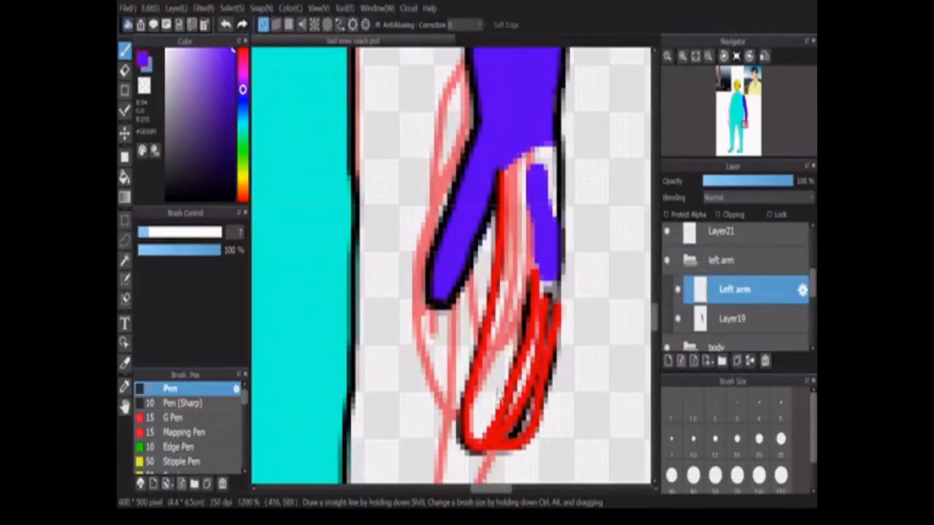
key(e)
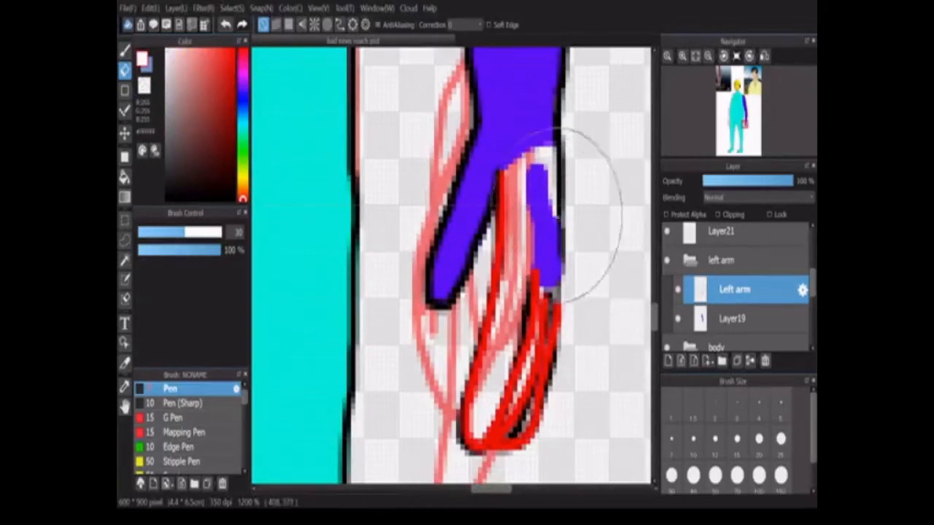
click(696, 448)
mouse_move(555, 168)
mouse_down()
mouse_move(542, 192)
mouse_move(511, 408)
mouse_move(496, 277)
mouse_up()
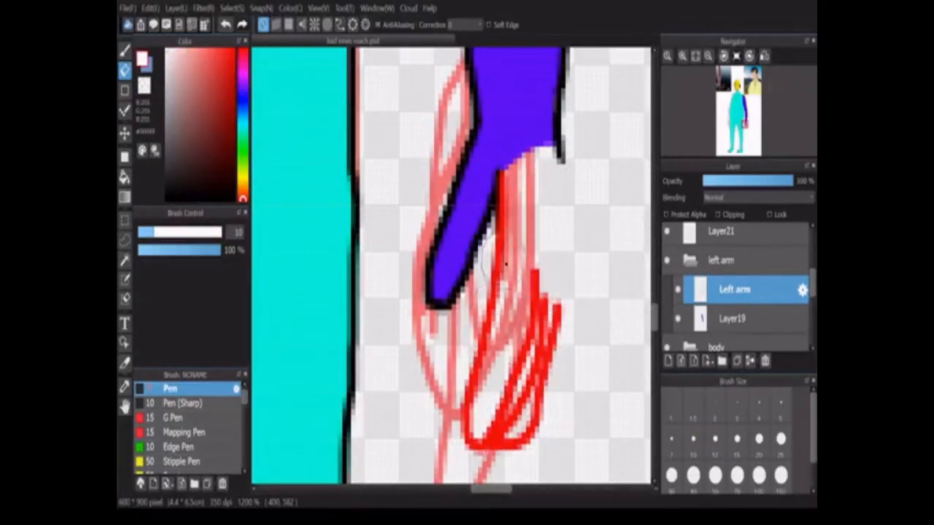
click(226, 25)
drag(536, 168, 546, 183)
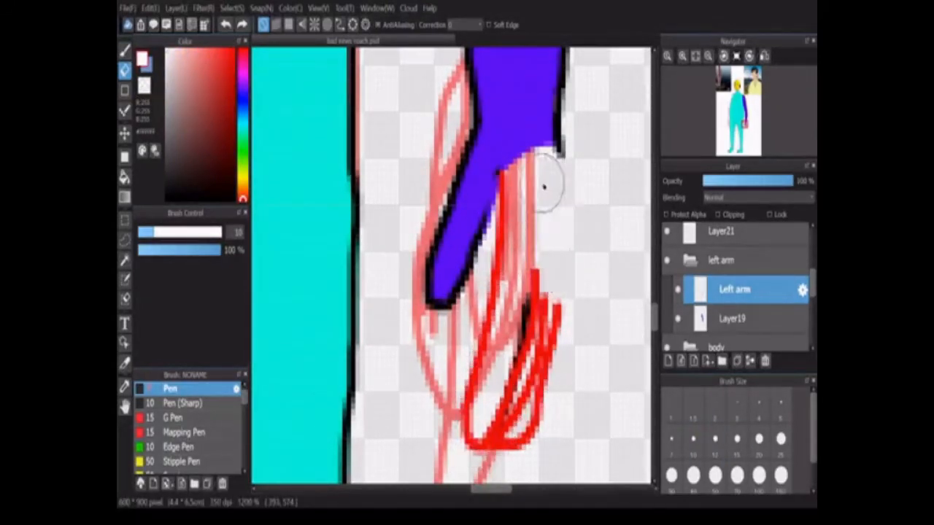
key(b)
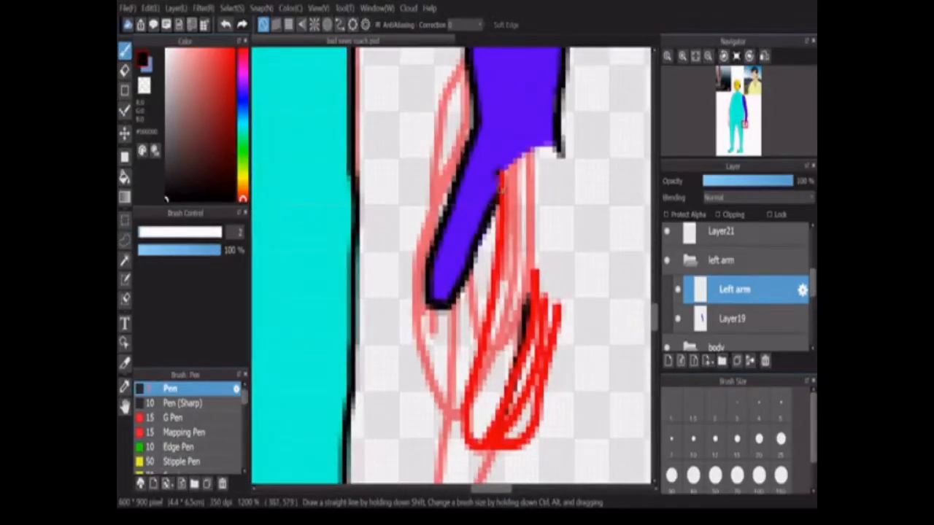
Delete Layer21 with the red finger lines and erase the leftover black finger line from the Left arm layer.
scroll(502, 190, down, 3)
scroll(503, 192, up, 3)
click(720, 230)
click(764, 360)
click(734, 286)
key(e)
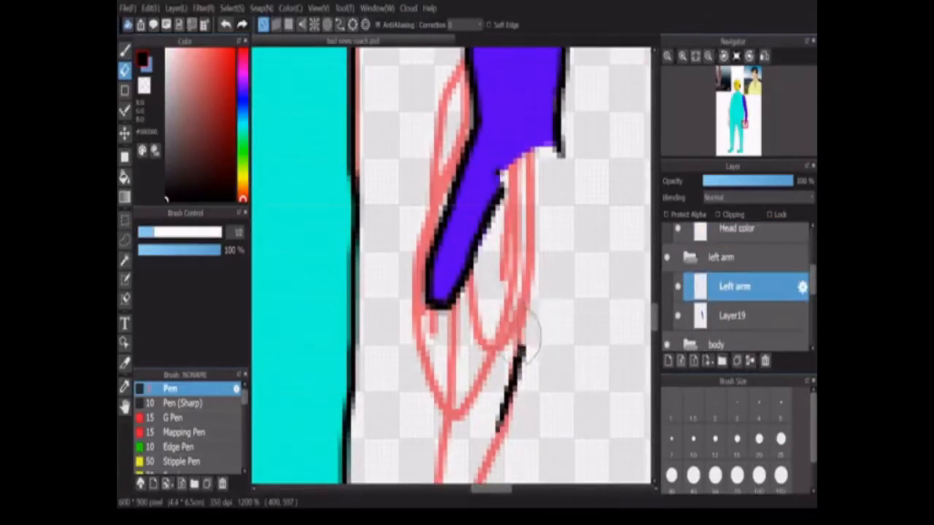
scroll(554, 239, down, 1)
scroll(750, 282, up, 1)
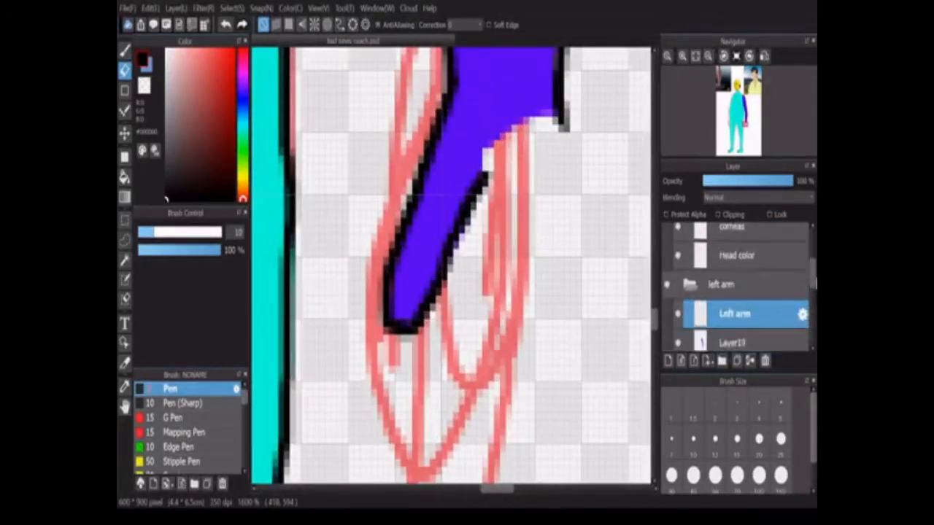
Create a folder named left arm fingers above the left arm folder and add a new layer inside it.
click(721, 293)
click(722, 360)
drag(735, 313, 729, 283)
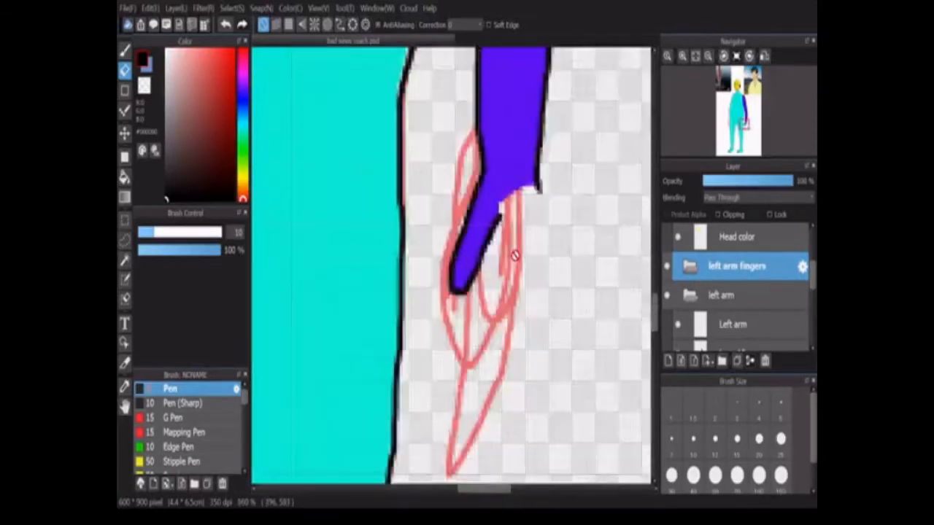
click(669, 360)
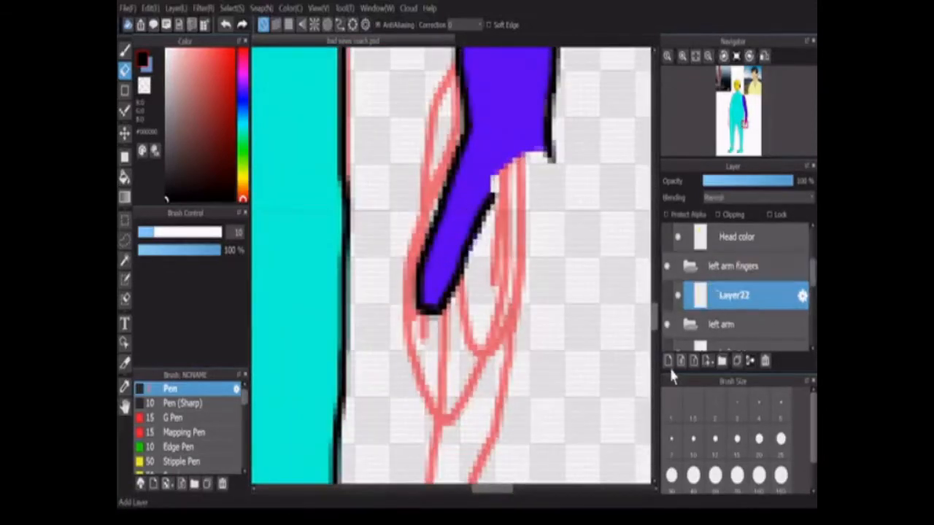
Outline the left hand's fingers and outer edge in black with the Pen at size 2 on the new layer in the left arm fingers folder.
scroll(813, 292, down, 2)
click(762, 286)
drag(655, 318, 655, 324)
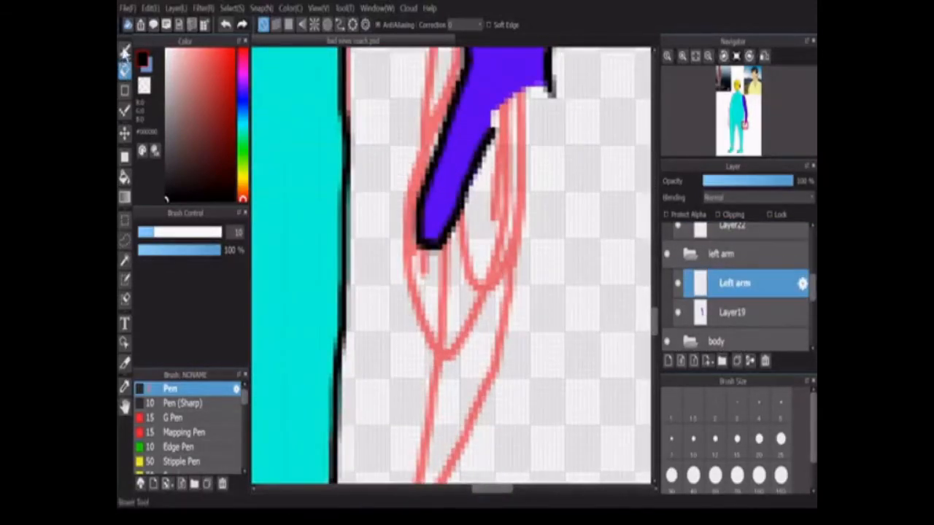
click(124, 51)
drag(813, 290, 812, 289)
click(741, 233)
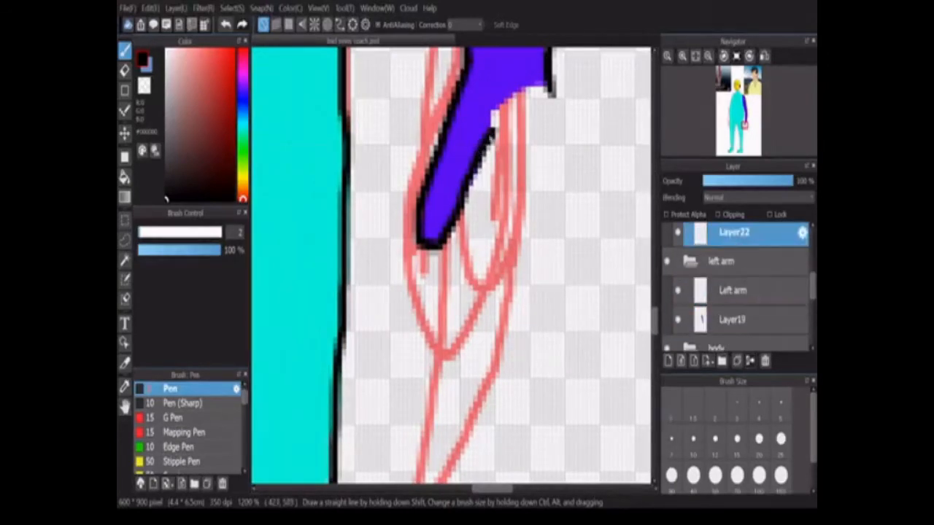
mouse_move(495, 160)
mouse_down()
mouse_move(468, 352)
mouse_move(522, 166)
mouse_up()
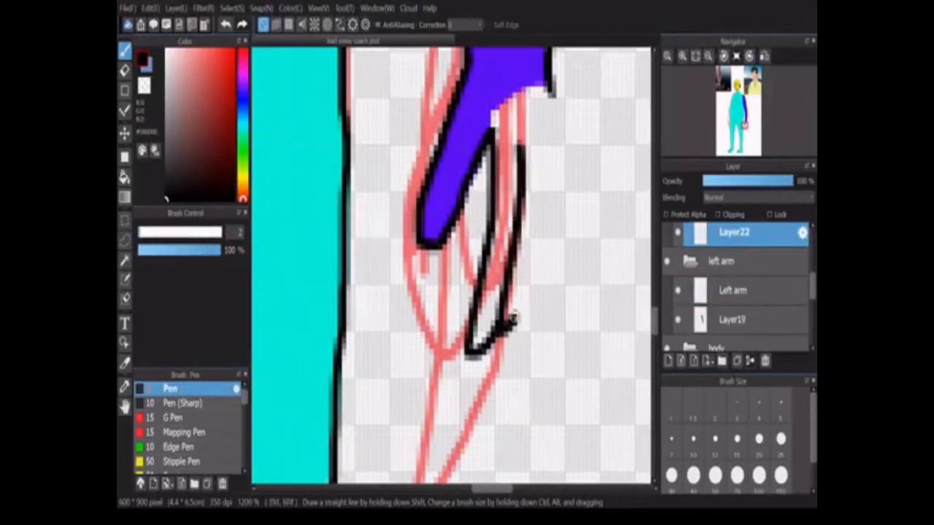
mouse_move(515, 318)
mouse_down()
mouse_move(536, 223)
mouse_move(535, 295)
mouse_move(556, 208)
mouse_move(552, 90)
mouse_up()
scroll(541, 109, up, 2)
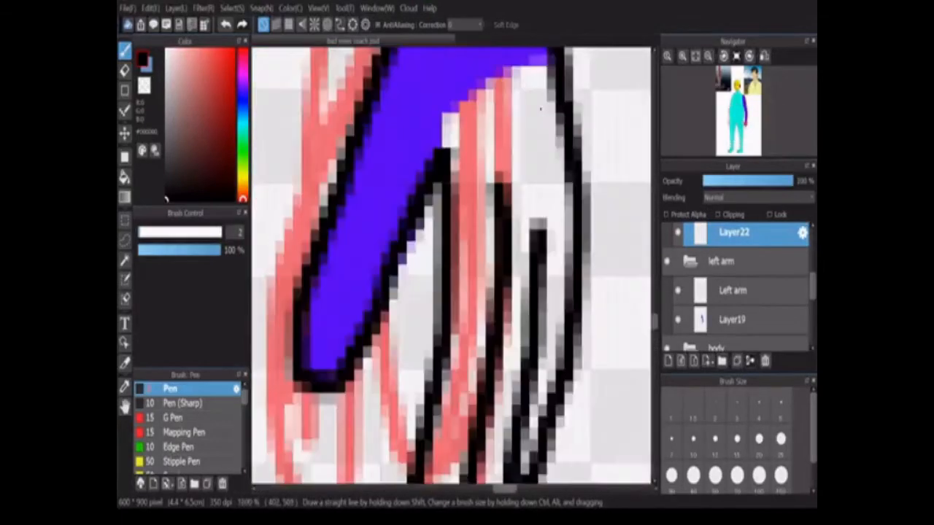
scroll(541, 109, down, 3)
scroll(540, 109, up, 1)
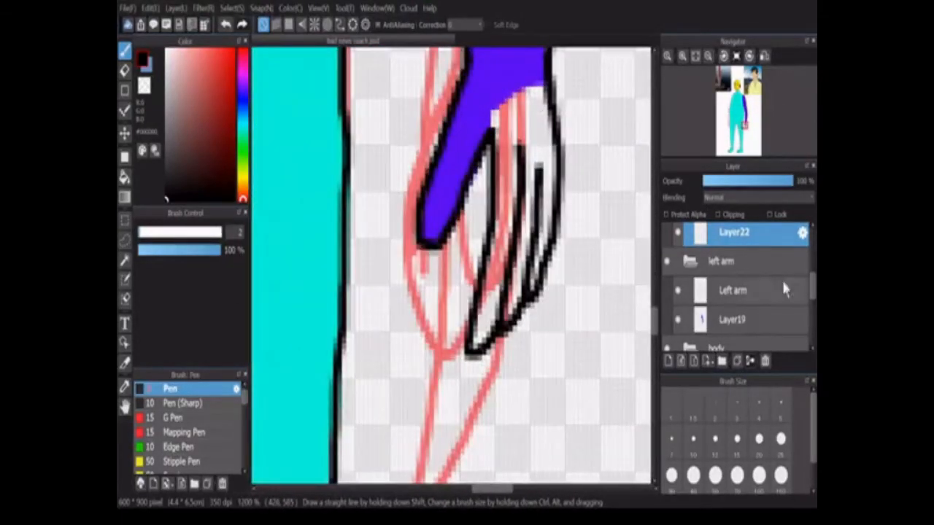
Sample the arm's violet-blue and paint a stroke across the base of the fingers on Layer19.
click(746, 326)
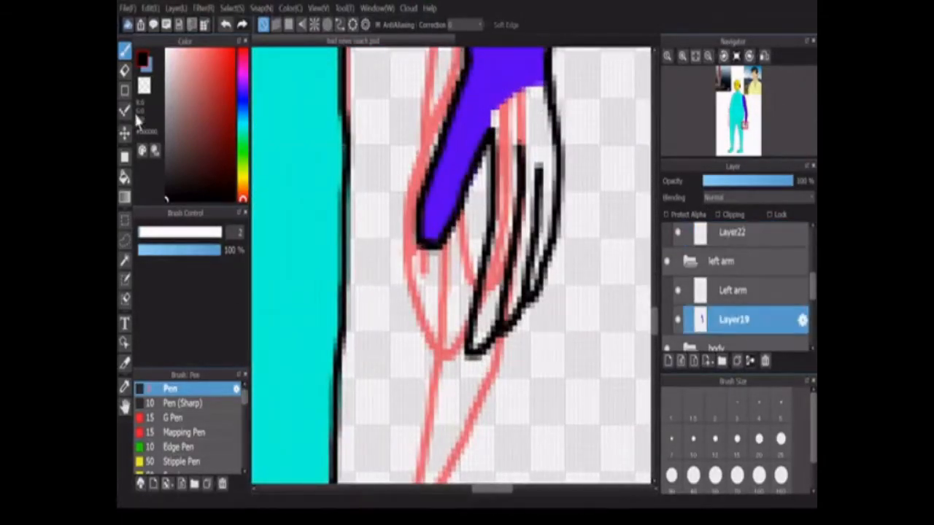
click(125, 387)
click(456, 164)
click(124, 51)
right_click(388, 171)
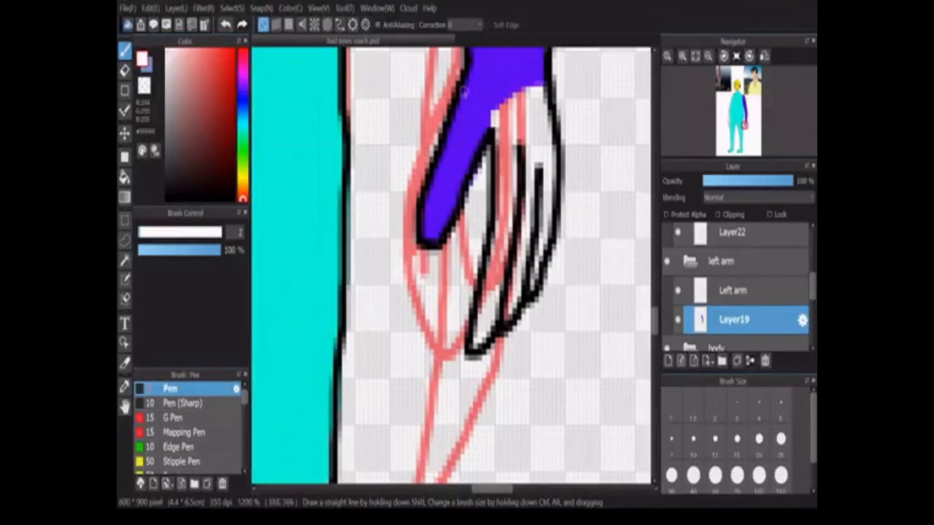
click(477, 92)
click(225, 26)
click(125, 386)
click(459, 157)
click(124, 50)
mouse_move(495, 143)
mouse_down()
mouse_move(554, 158)
mouse_move(533, 132)
mouse_move(556, 134)
mouse_up()
click(227, 26)
Fill the gap above the finger bases with violet-blue using the Pen at size 7 and erase the spill beyond the hand's outer edge.
scroll(548, 98, up, 3)
click(694, 438)
click(671, 439)
click(440, 165)
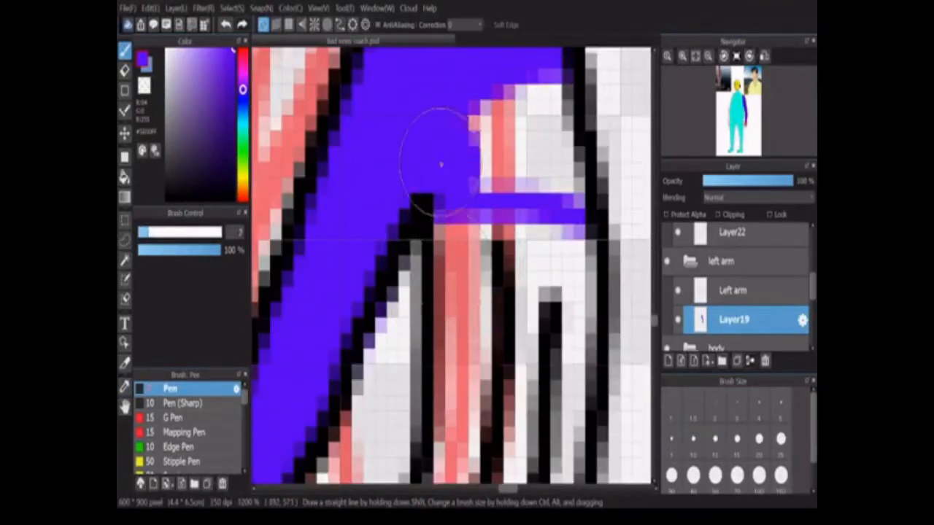
mouse_move(441, 164)
mouse_down()
mouse_move(537, 160)
mouse_move(511, 109)
mouse_move(526, 108)
mouse_move(569, 165)
mouse_up()
click(124, 71)
click(651, 127)
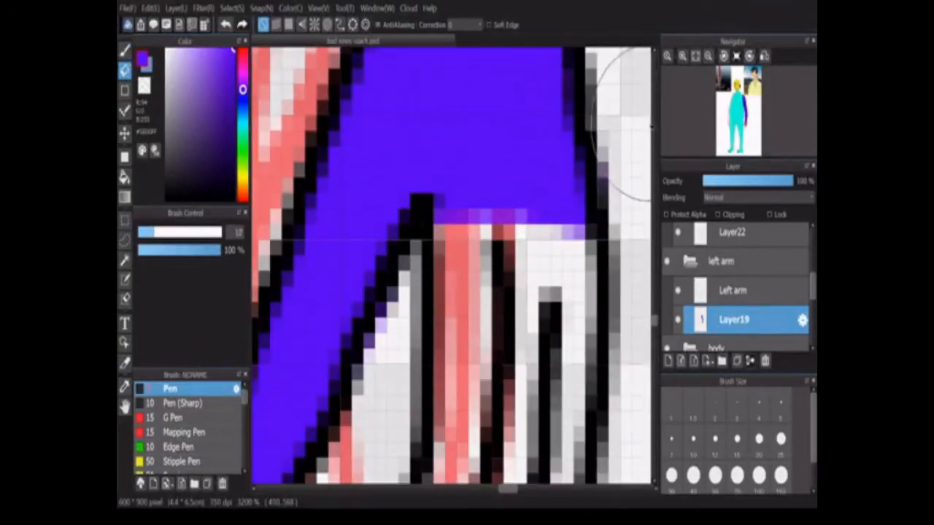
Resample the hand's violet-blue and extend it down over the outer finger bases on Layer19 with the Pen at size 5.
scroll(634, 124, down, 4)
key(b)
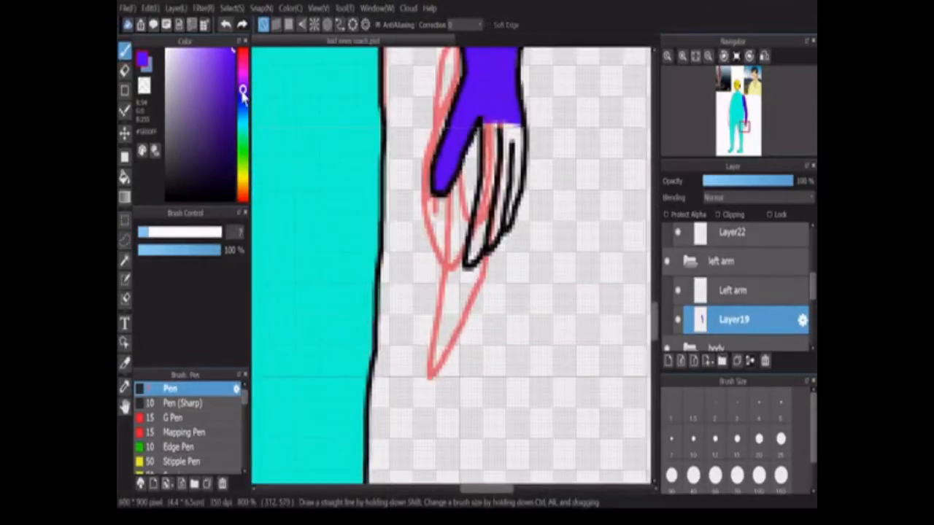
drag(243, 90, 243, 76)
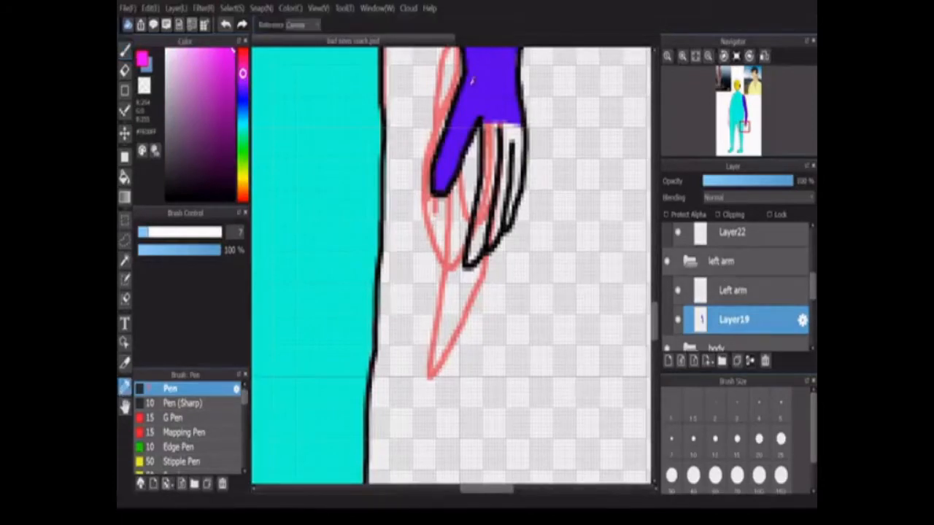
alt+click(471, 80)
scroll(514, 117, up, 3)
click(760, 239)
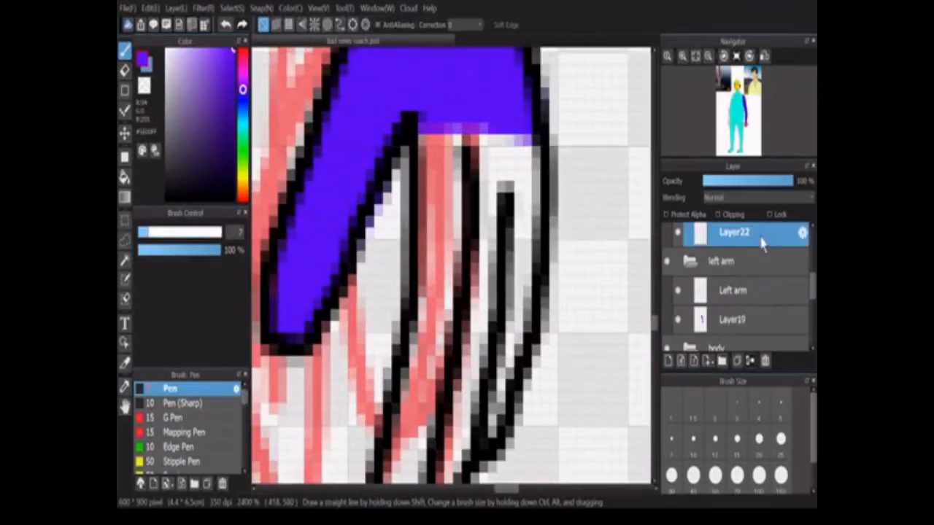
mouse_move(501, 150)
mouse_down()
mouse_move(432, 117)
mouse_move(504, 130)
mouse_move(510, 144)
mouse_move(488, 144)
mouse_up()
click(226, 24)
scroll(477, 132, down, 1)
click(731, 321)
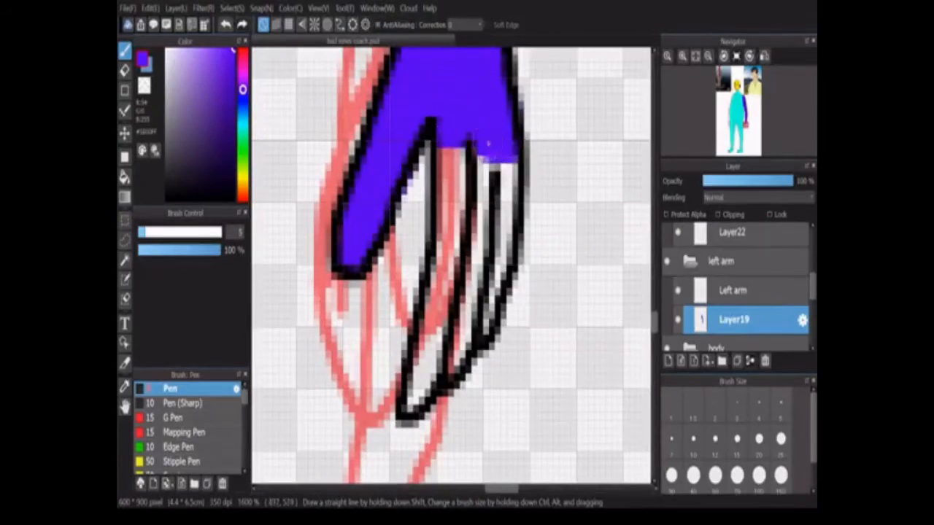
Rename Layer22 in the left arm fingers folder as outline.
click(729, 232)
scroll(783, 287, up, 1)
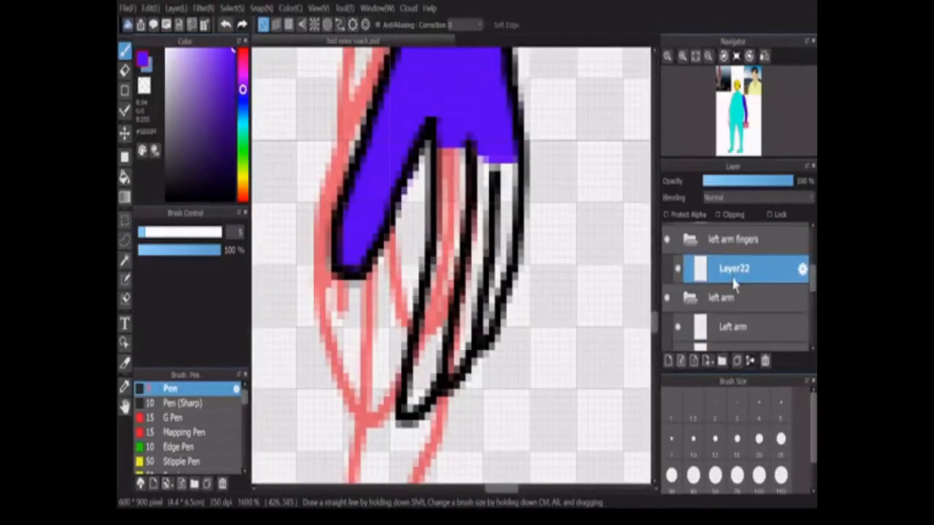
scroll(521, 408, down, 1)
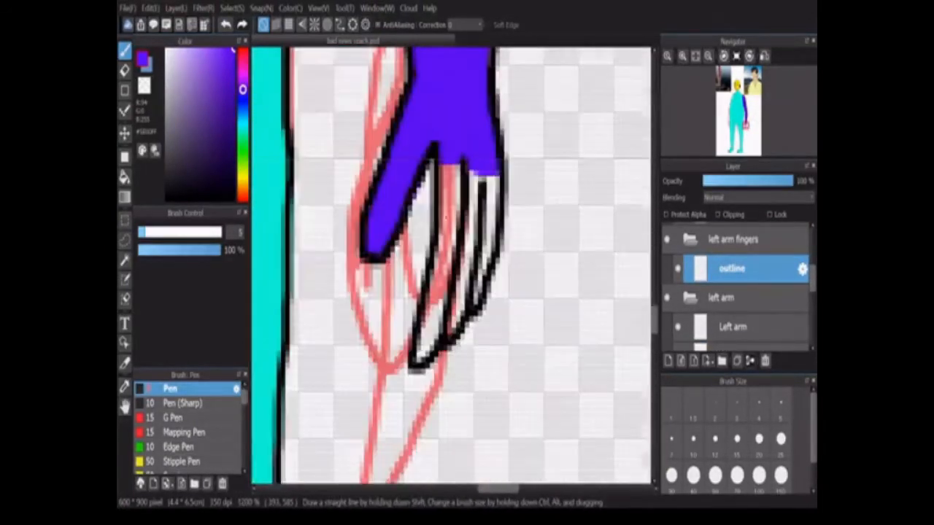
Add a layer named color below the outline layer and paint the left hand's fingers magenta with the Pen at size 5.
click(243, 71)
click(668, 362)
drag(738, 298, 743, 267)
click(739, 305)
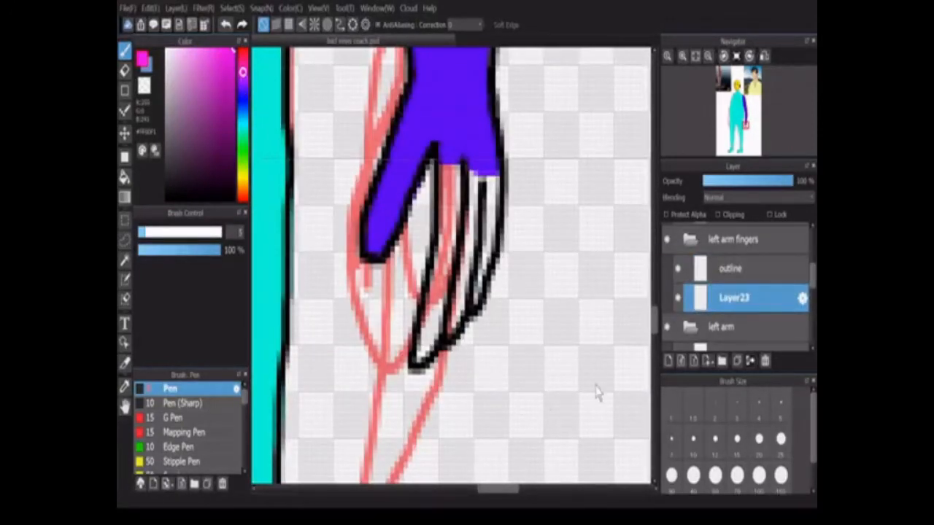
mouse_move(416, 344)
mouse_down()
mouse_move(473, 215)
mouse_move(459, 169)
mouse_up()
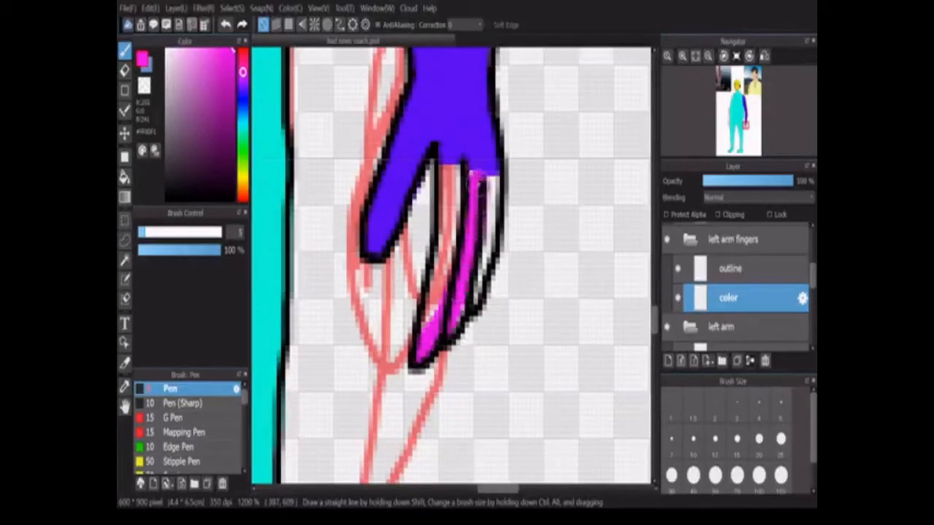
key(ctrl+z)
scroll(444, 169, up, 2)
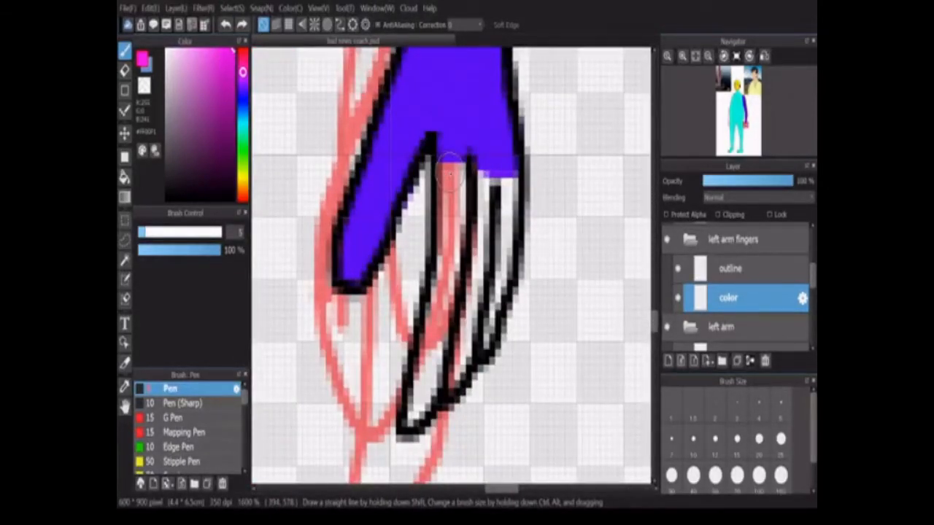
mouse_move(451, 174)
mouse_down()
mouse_move(506, 191)
mouse_move(504, 241)
mouse_move(479, 341)
mouse_move(416, 412)
mouse_move(473, 235)
mouse_move(450, 191)
mouse_up()
Move the left arm folder above the left arm fingers folder.
scroll(479, 204, down, 8)
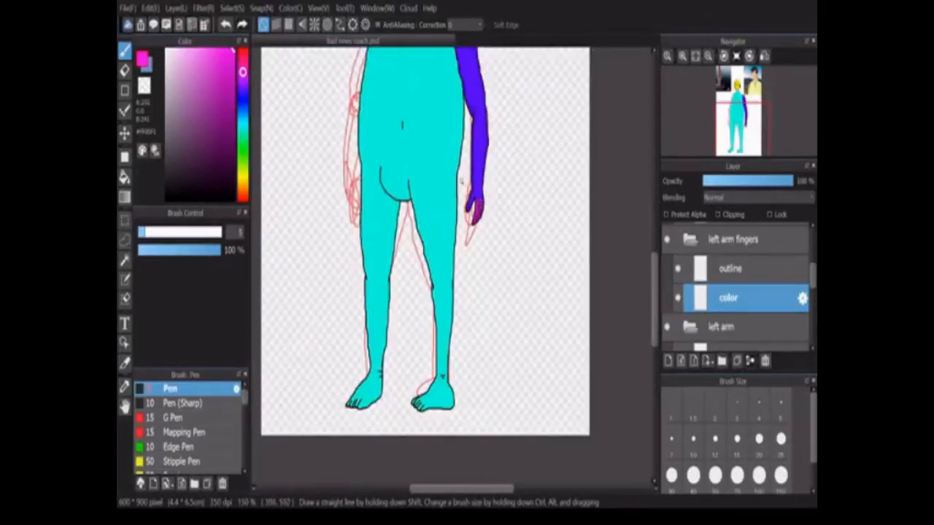
scroll(481, 201, up, 5)
drag(728, 325, 731, 240)
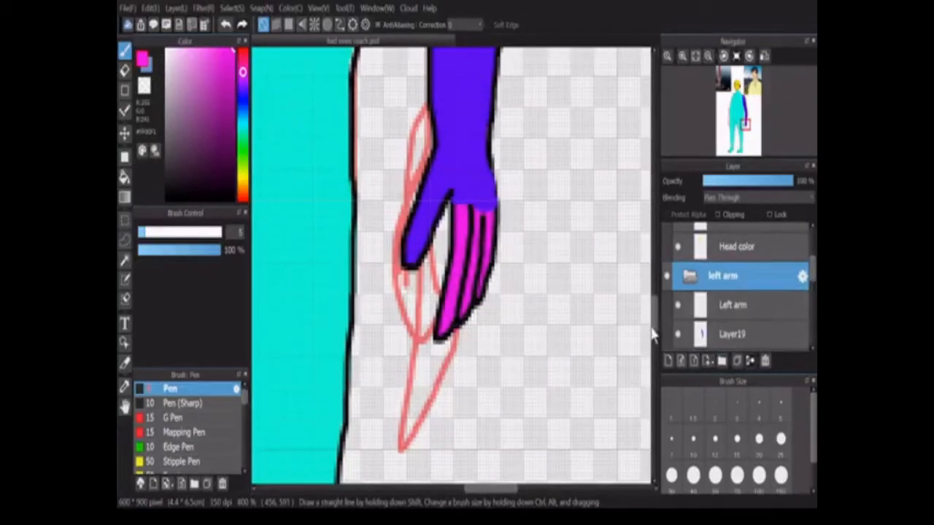
Place the right arm layer in a new folder named right arm and add a second layer, naming the pair right arm and right arm color.
scroll(556, 341, down, 5)
drag(813, 269, 814, 322)
click(736, 288)
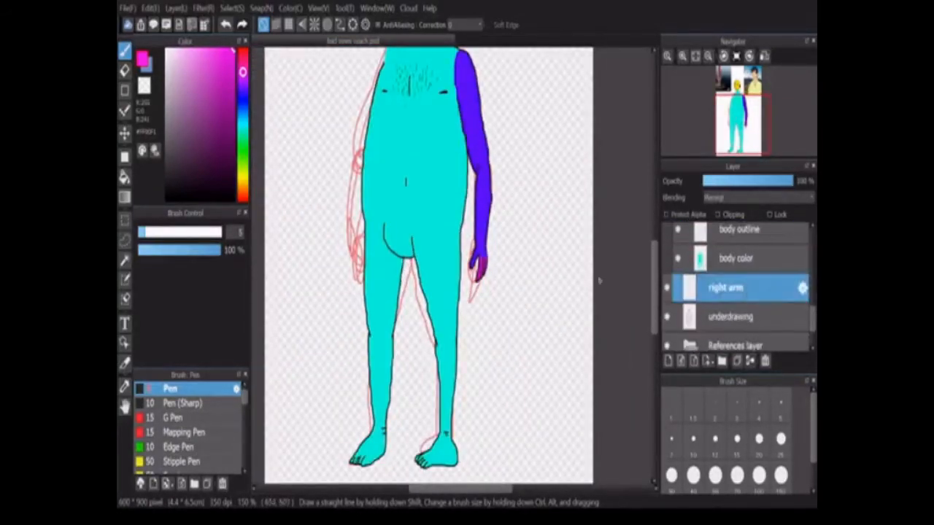
click(721, 361)
click(742, 292)
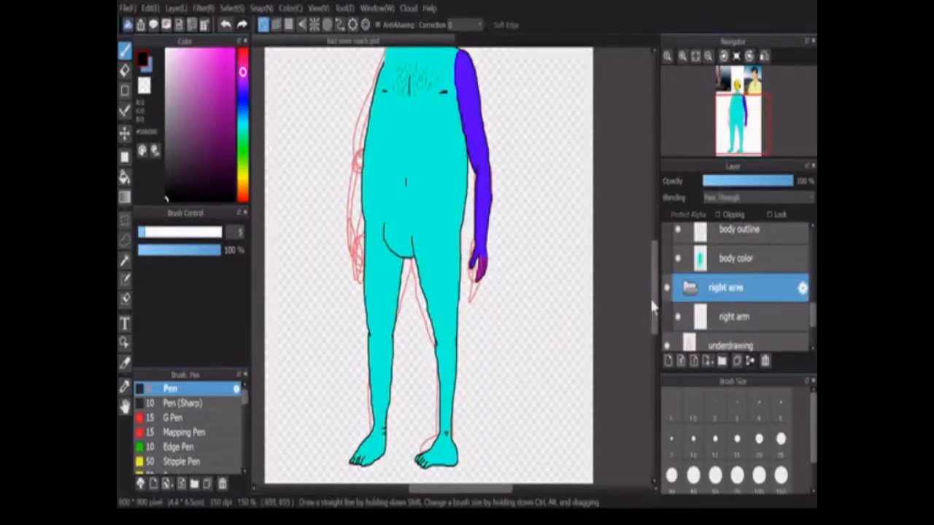
scroll(438, 263, up, 2)
click(667, 360)
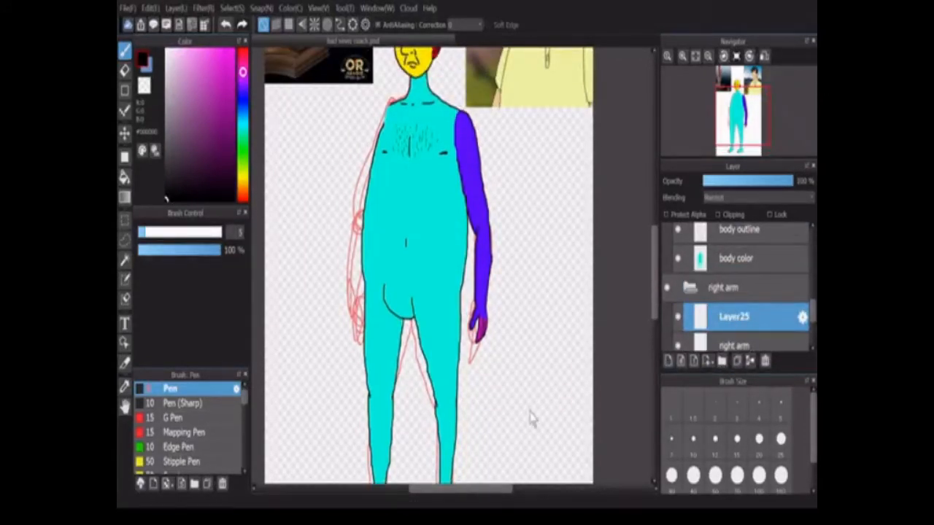
click(764, 361)
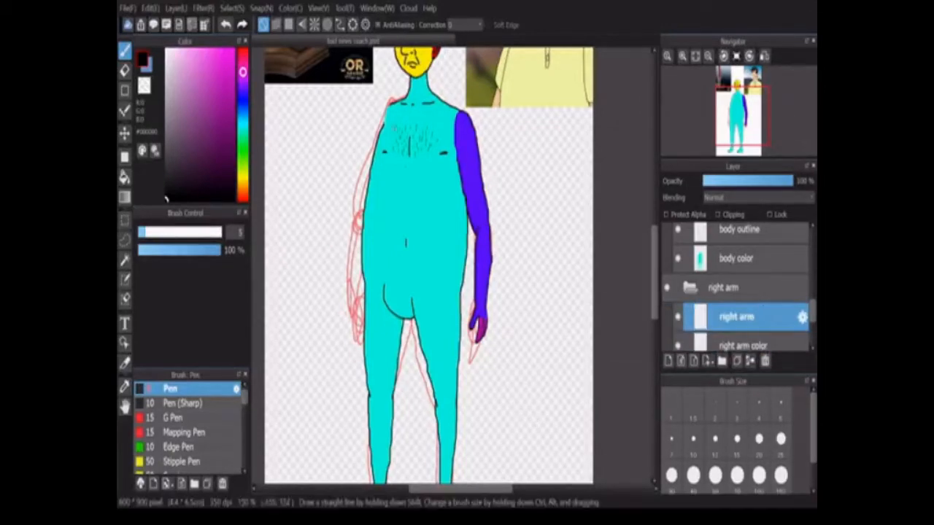
Outline the right upper arm's outer edge from the shoulder down in black with the Pen at size 2 on the right arm layer.
key(ctrl+plus)
key(ctrl+plus)
key(ctrl+plus)
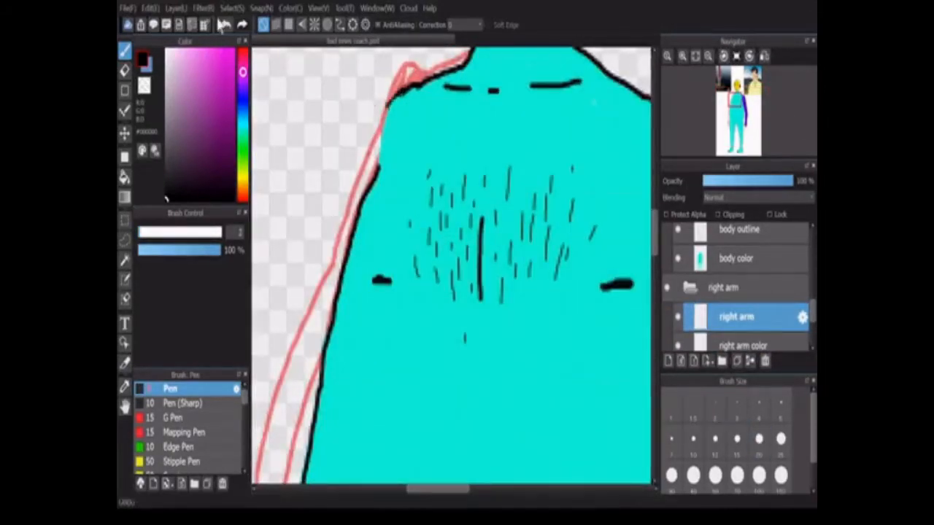
click(752, 235)
click(759, 317)
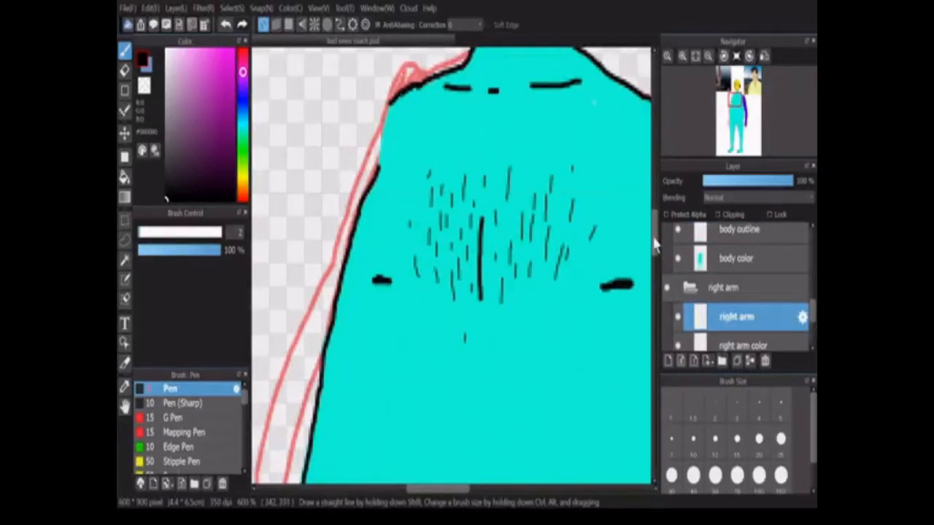
key(ctrl+minus)
key(ctrl+plus)
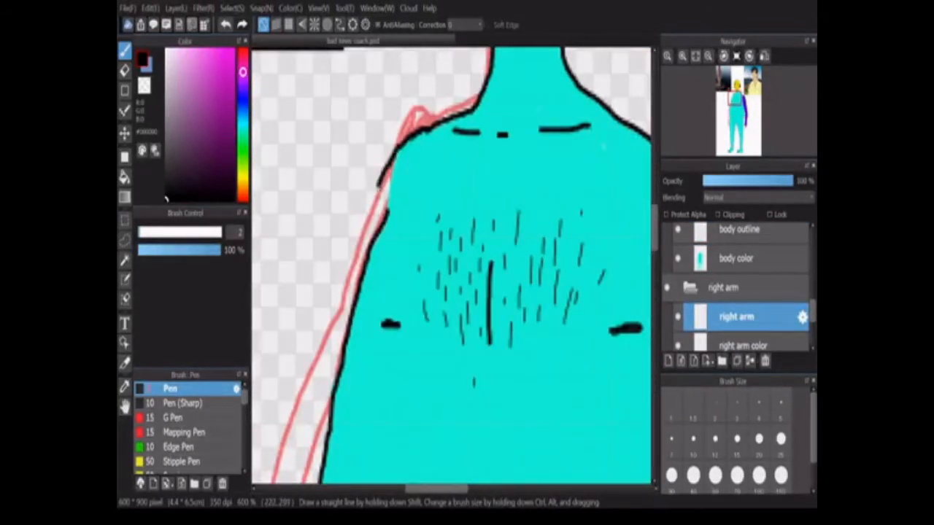
drag(353, 259, 327, 332)
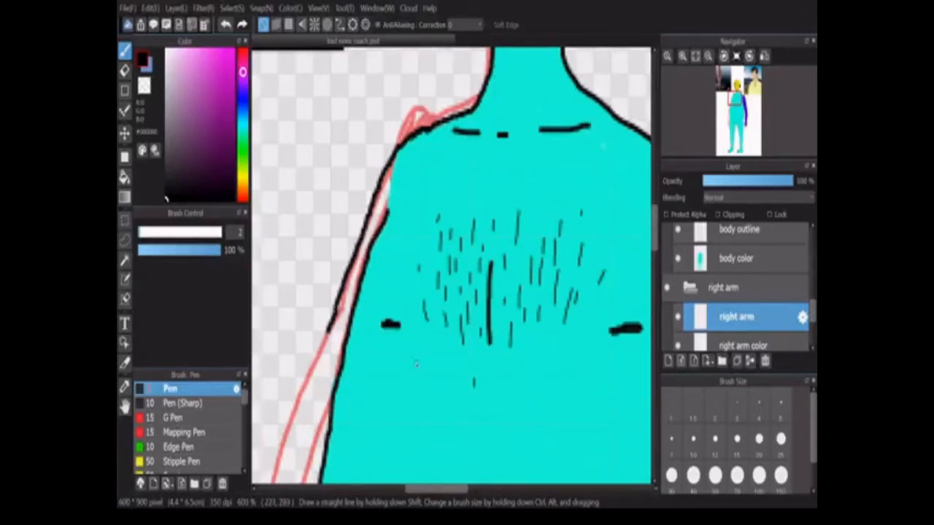
Continue the right arm's black outer outline past the elbow and down to the wrist with the Pen at size 2.
key(ctrl+minus)
key(ctrl+minus)
key(ctrl+minus)
key(ctrl+minus)
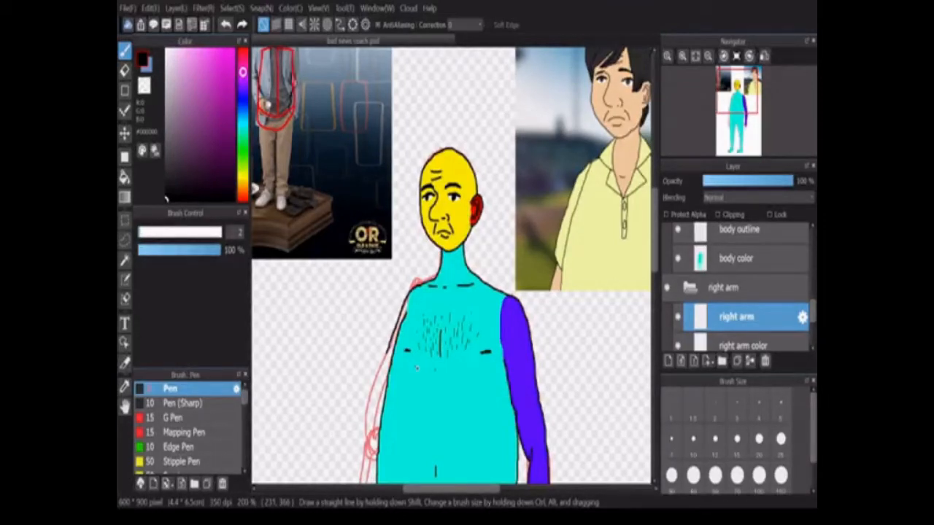
scroll(416, 369, up, 4)
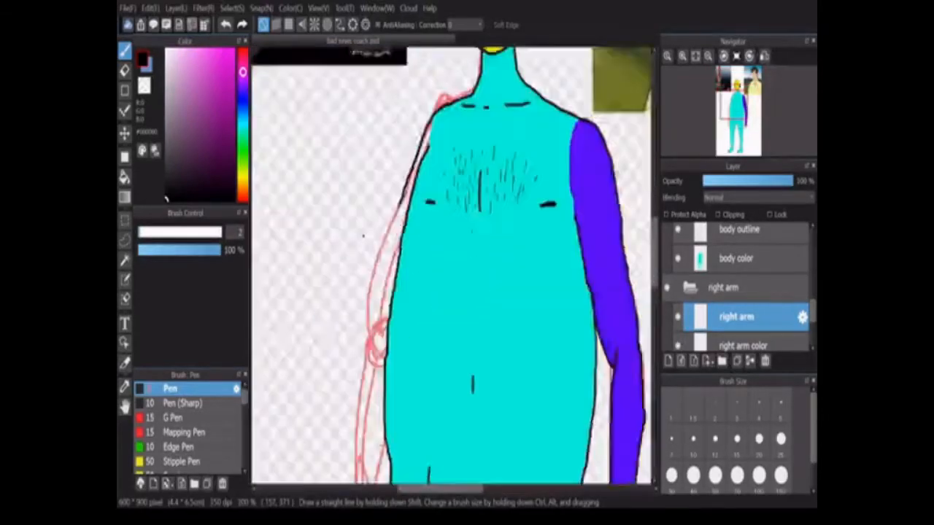
scroll(655, 266, up, 3)
scroll(655, 270, down, 3)
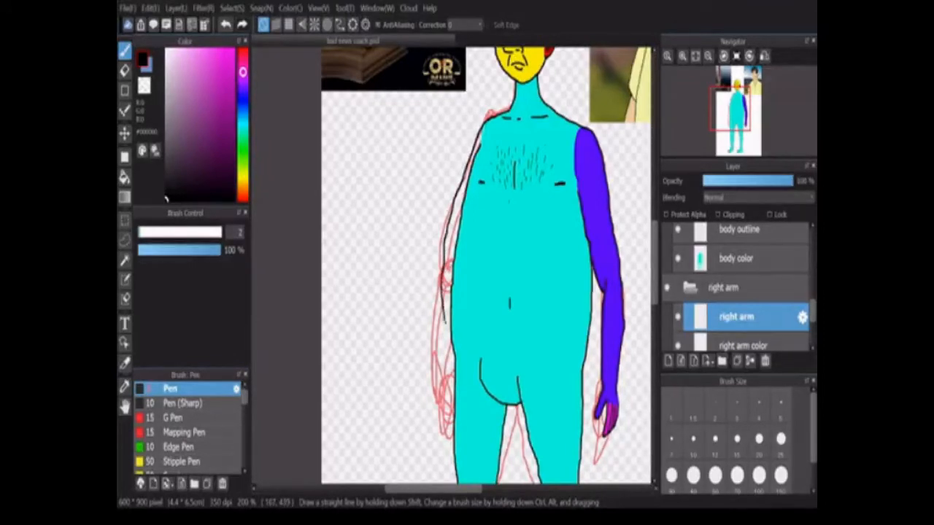
scroll(457, 281, up, 1)
scroll(456, 280, down, 4)
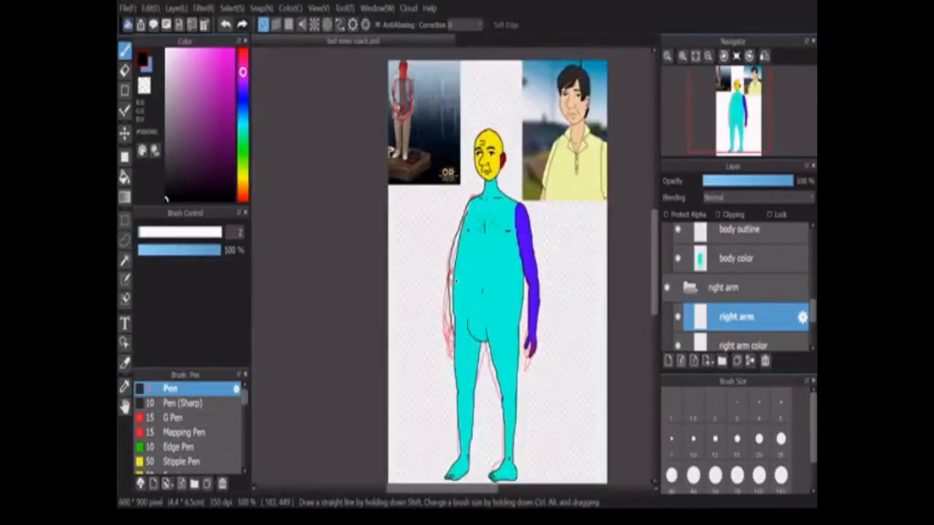
scroll(459, 280, up, 1)
drag(655, 249, 655, 271)
scroll(555, 267, down, 1)
scroll(555, 267, up, 3)
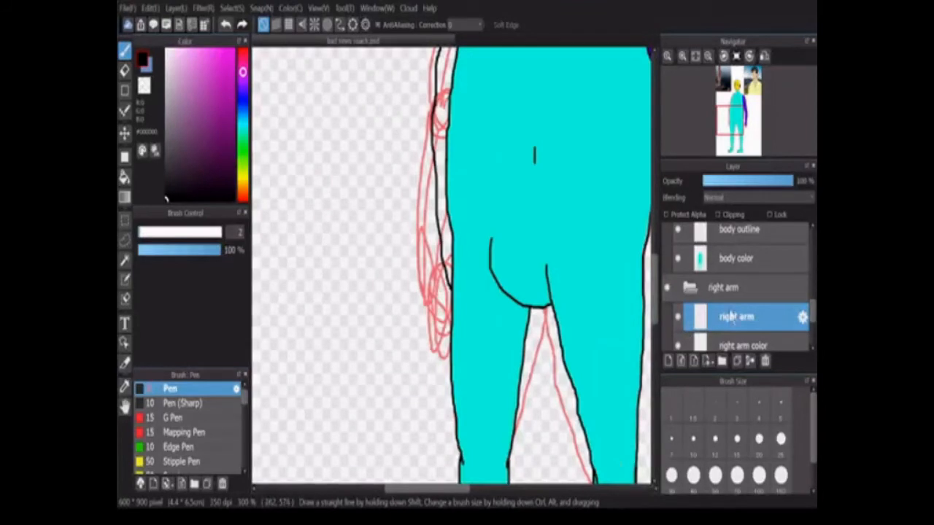
Hide the underdrawing layer.
scroll(511, 277, down, 2)
scroll(736, 314, down, 3)
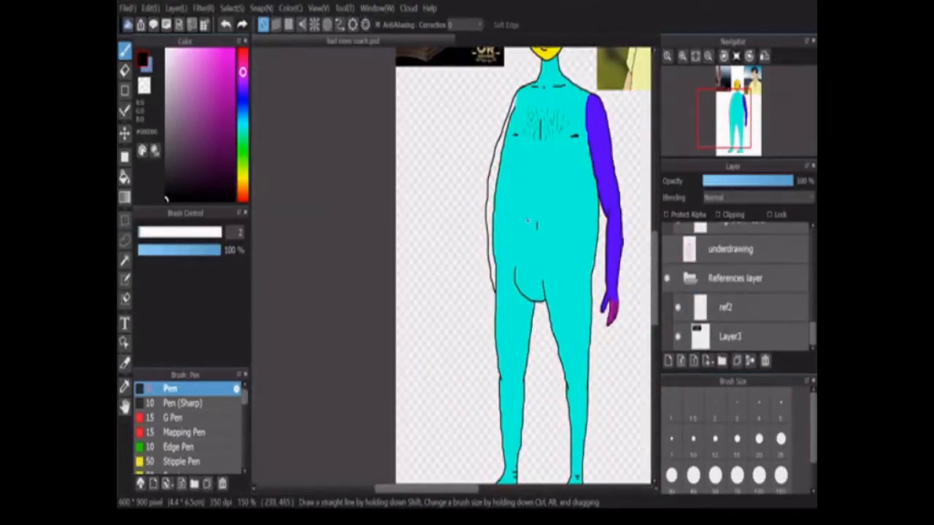
scroll(737, 292, up, 3)
Paint the right upper arm bright green on the right arm color layer with the Pen at size 12.
click(744, 294)
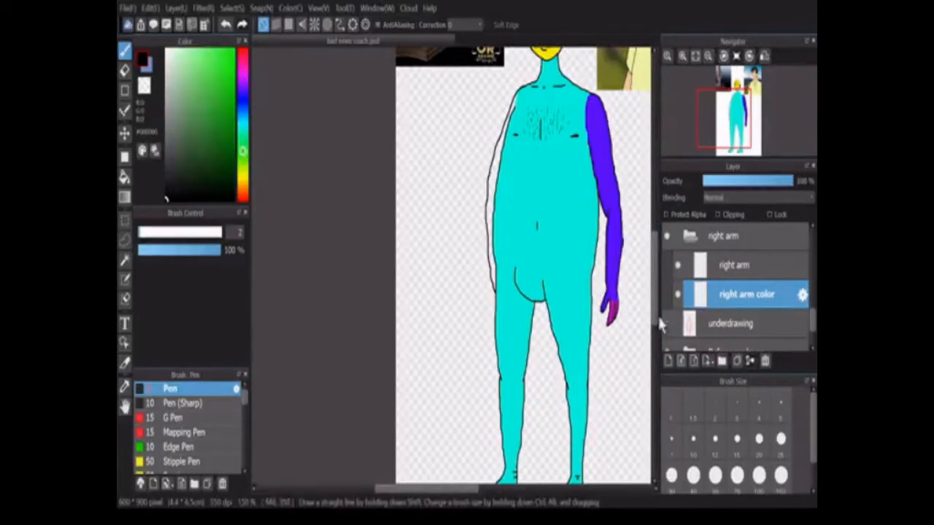
click(714, 439)
scroll(511, 84, up, 2)
drag(519, 107, 480, 259)
click(225, 25)
click(233, 50)
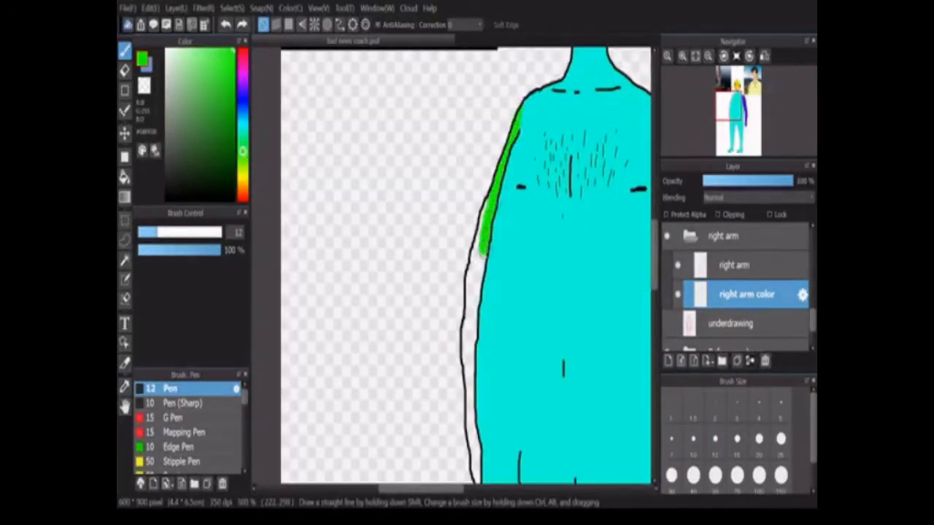
Show the underdrawing layer again and undo the green paint and the lower part of the right arm outline.
drag(653, 263, 653, 313)
scroll(531, 339, down, 3)
scroll(531, 295, up, 1)
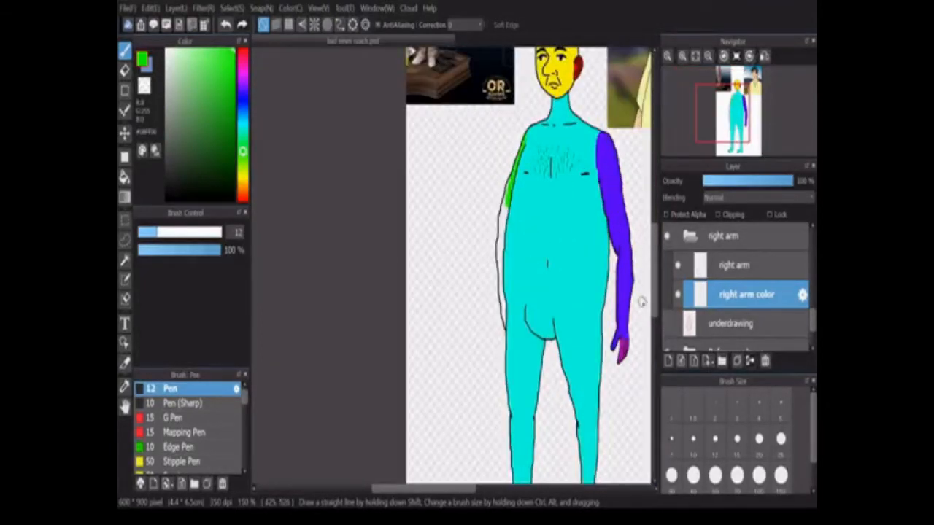
click(667, 324)
click(226, 26)
click(226, 27)
Redraw the right arm's outer edge in black from the upper arm past the elbow to the wrist with the Pen at size 2.
click(166, 199)
click(714, 405)
scroll(507, 180, down, 1)
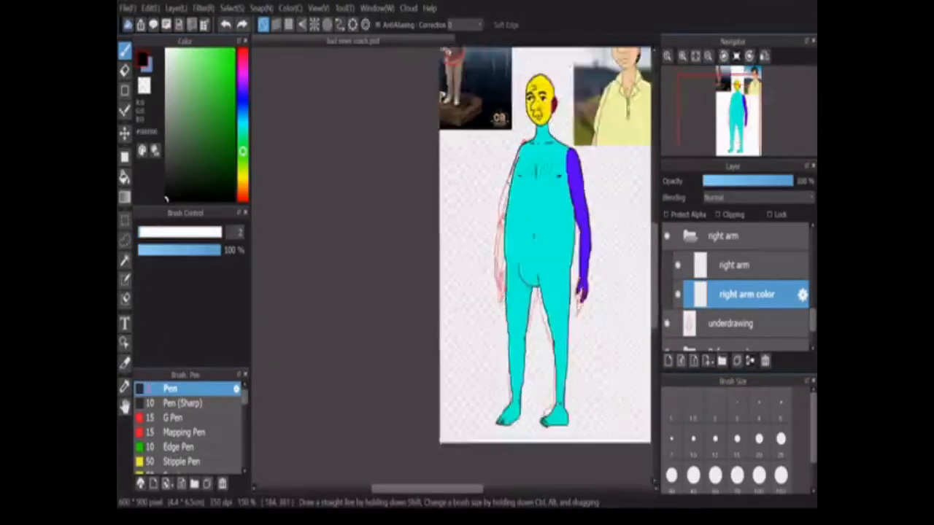
scroll(507, 180, up, 2)
mouse_move(517, 170)
mouse_down()
mouse_move(499, 211)
mouse_move(527, 186)
mouse_move(495, 285)
mouse_move(484, 373)
mouse_up()
scroll(510, 182, up, 2)
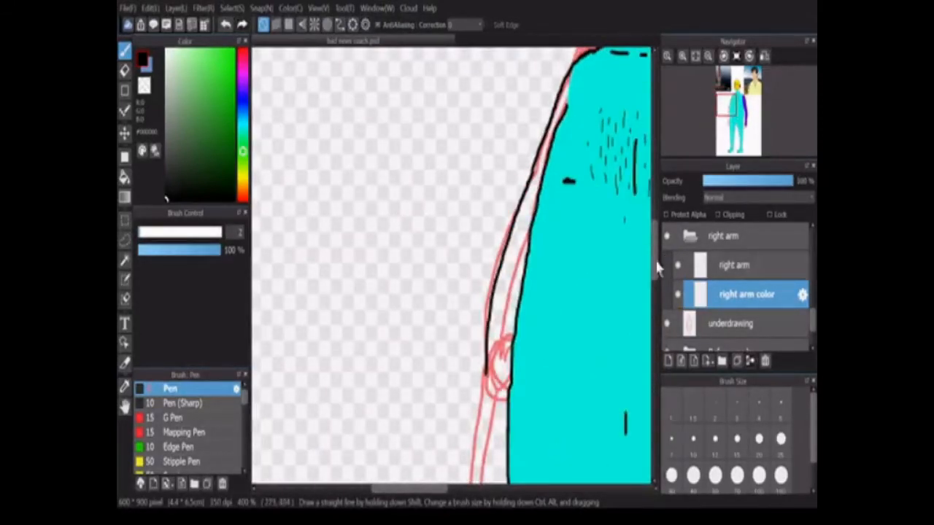
drag(657, 268, 655, 299)
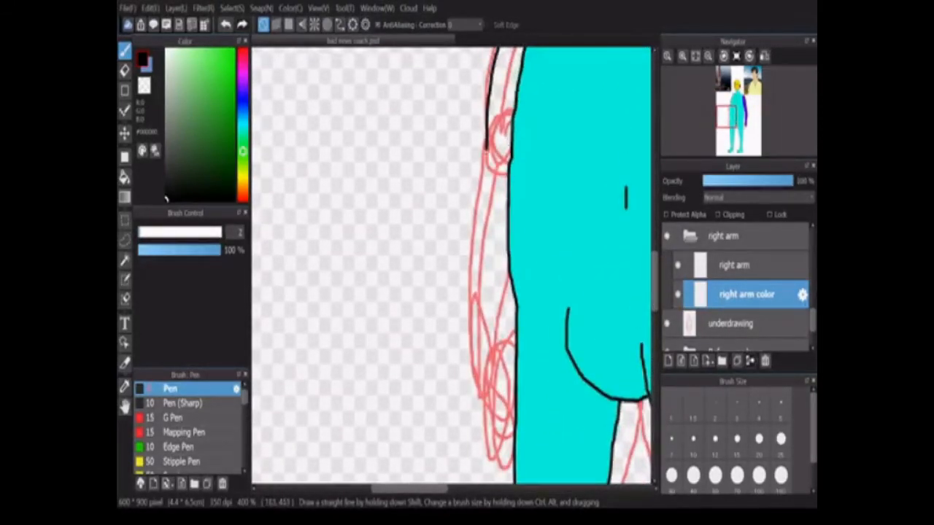
mouse_move(487, 149)
mouse_down()
mouse_move(478, 257)
mouse_move(490, 353)
mouse_up()
Try outlining a long right thumb below the wrist in black with the Pen at size 2, removing its lower part.
scroll(490, 354, down, 3)
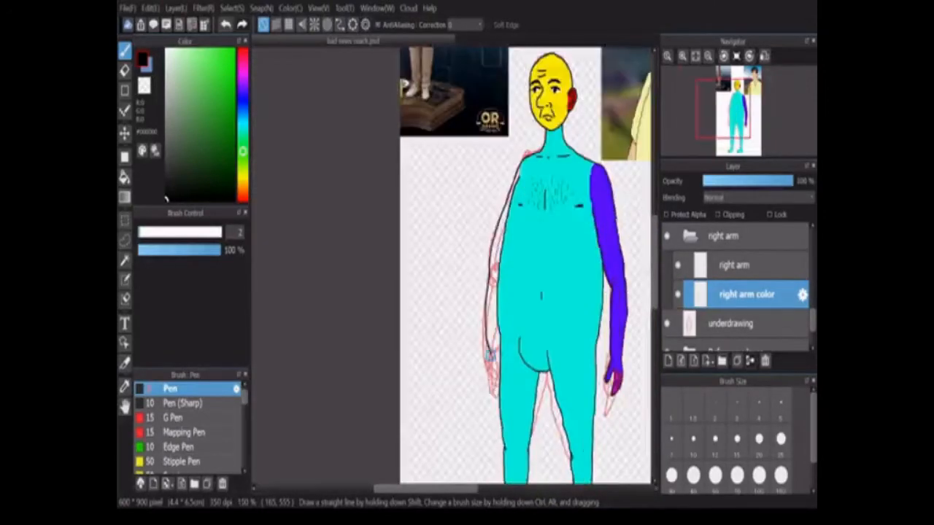
scroll(490, 354, up, 2)
scroll(490, 354, down, 1)
scroll(491, 355, up, 3)
scroll(491, 354, down, 4)
scroll(491, 355, up, 3)
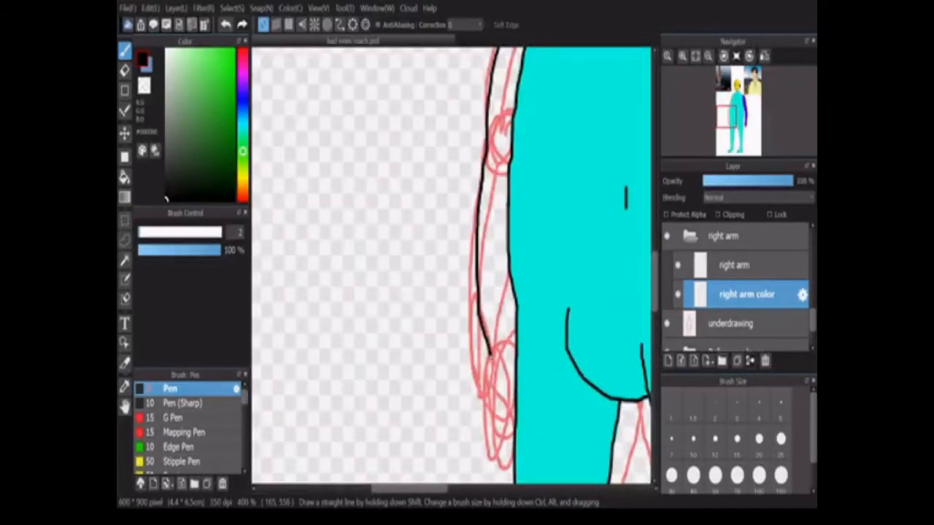
mouse_move(492, 355)
mouse_down()
mouse_move(474, 463)
mouse_move(507, 388)
mouse_up()
click(124, 70)
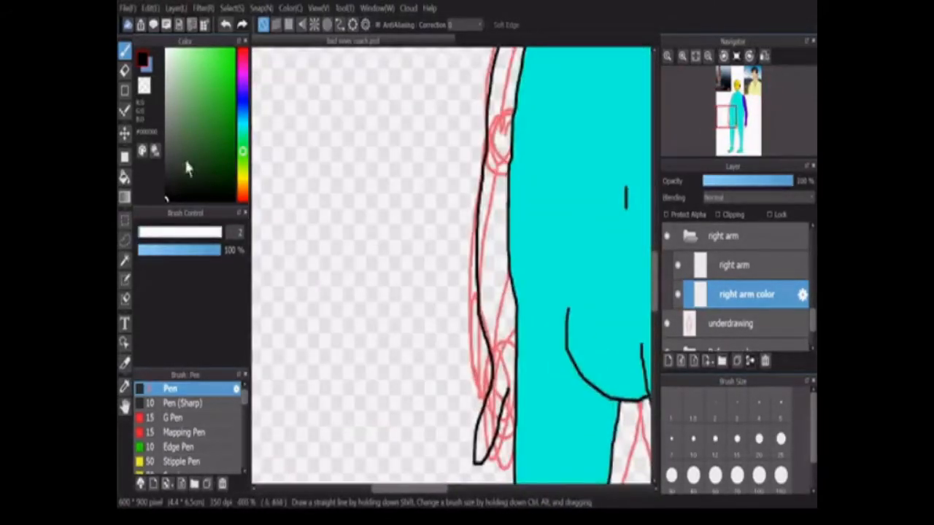
drag(472, 427, 507, 391)
drag(656, 264, 655, 281)
click(125, 50)
Try a shorter thumb loop and a straighter hand edge below the right wrist, undoing both.
scroll(508, 280, up, 2)
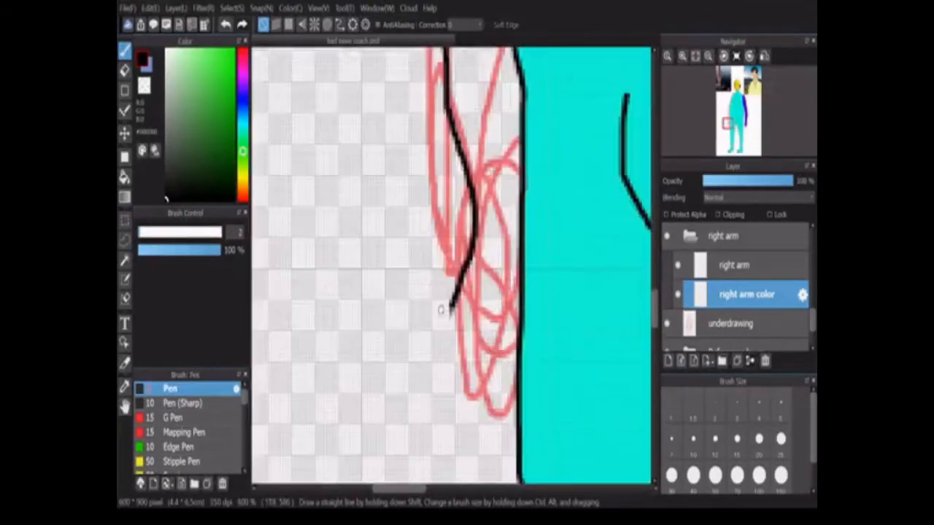
drag(452, 309, 489, 298)
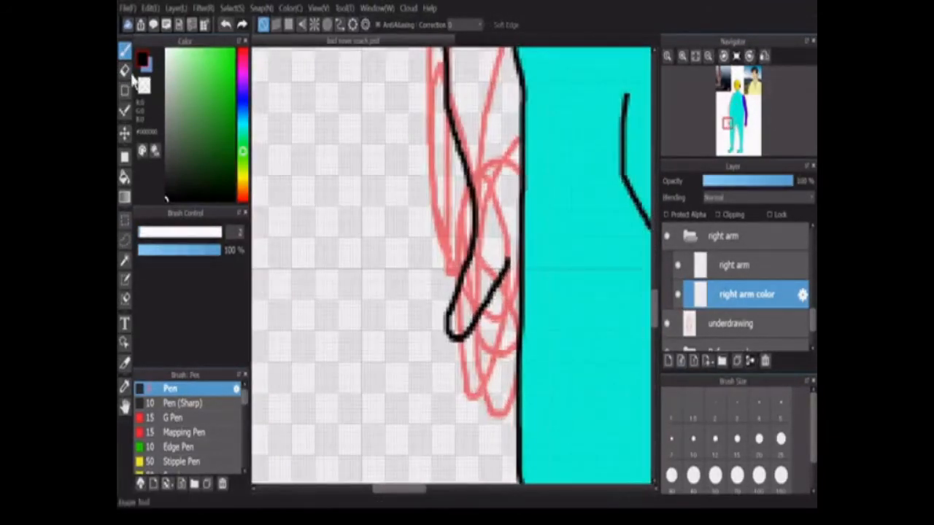
click(225, 24)
click(225, 24)
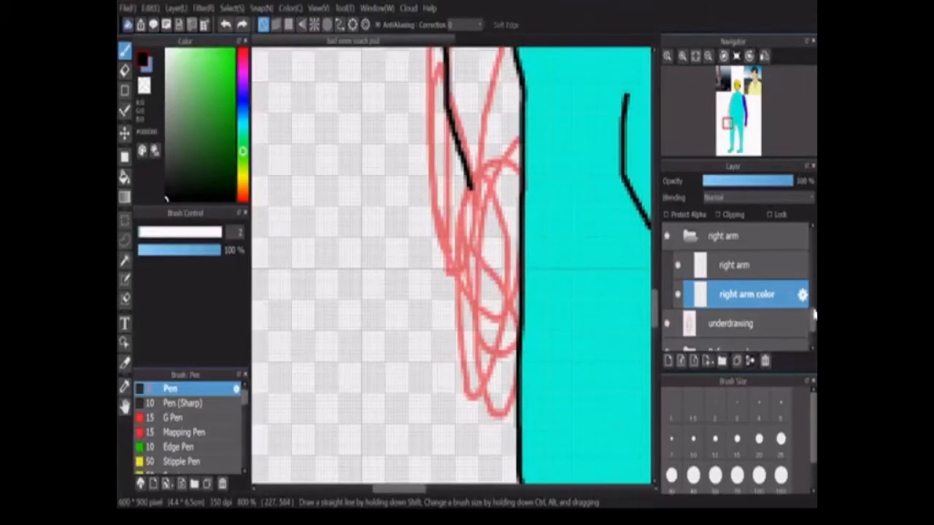
drag(468, 188, 463, 265)
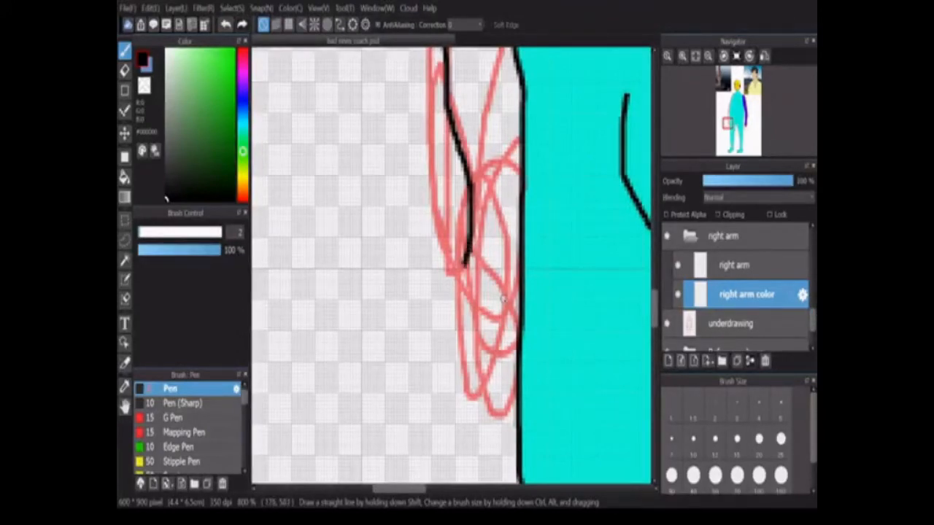
key(ctrl+z)
key(ctrl+z)
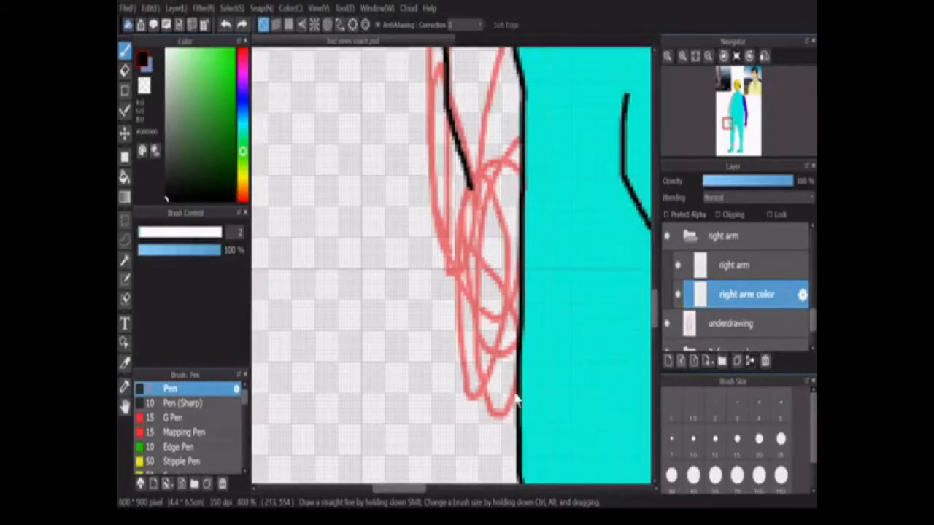
key(ctrl+z)
Rename the two right arm layers "right arm outline" and "right arm", and remove the outline layer.
click(744, 272)
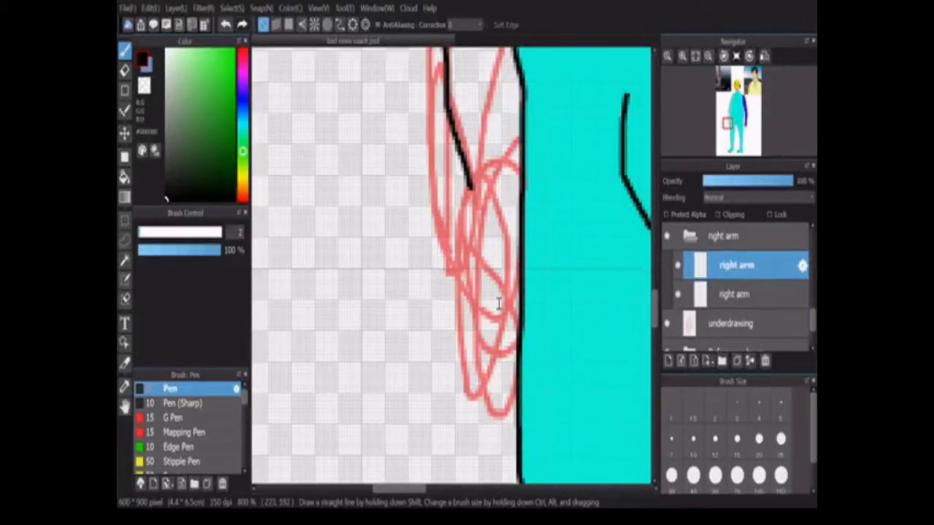
click(764, 298)
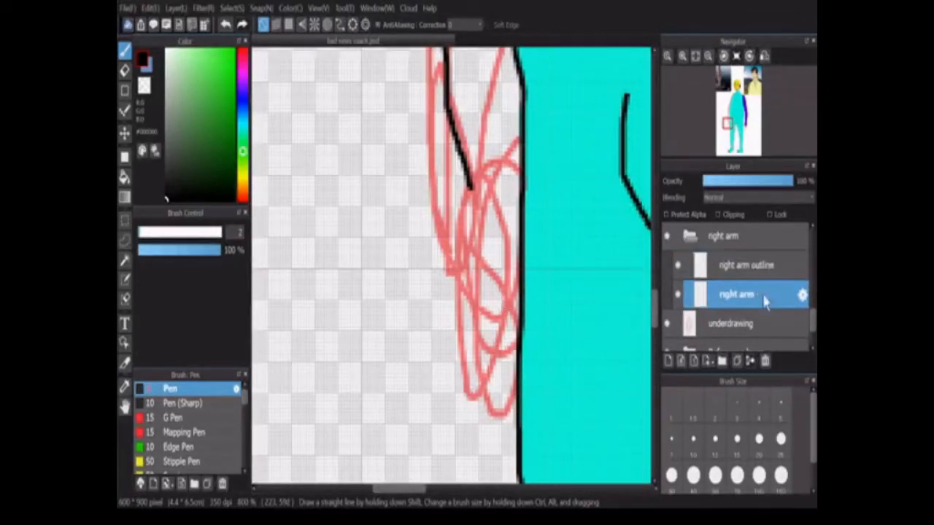
key(ctrl+z)
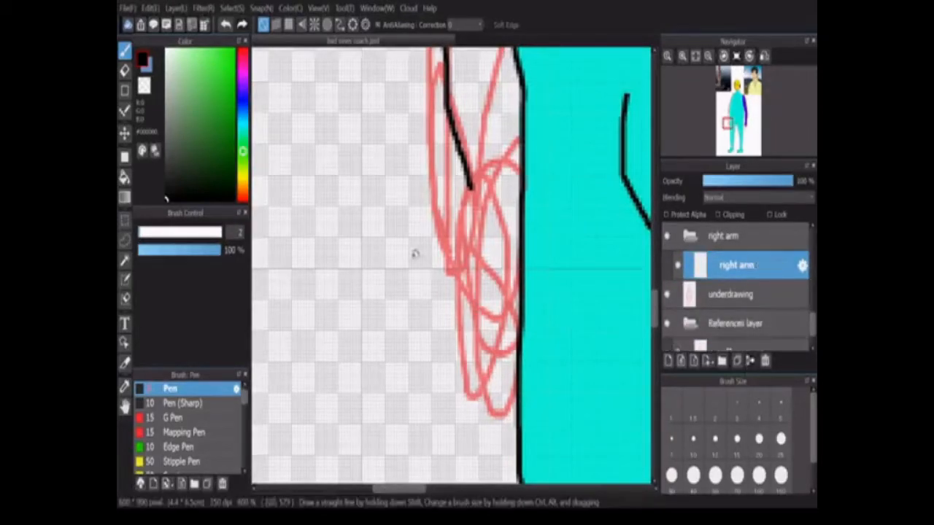
Replace the remaining right arm layer with a new blank layer inside the right arm folder.
scroll(413, 254, down, 5)
scroll(510, 292, up, 2)
scroll(654, 292, up, 5)
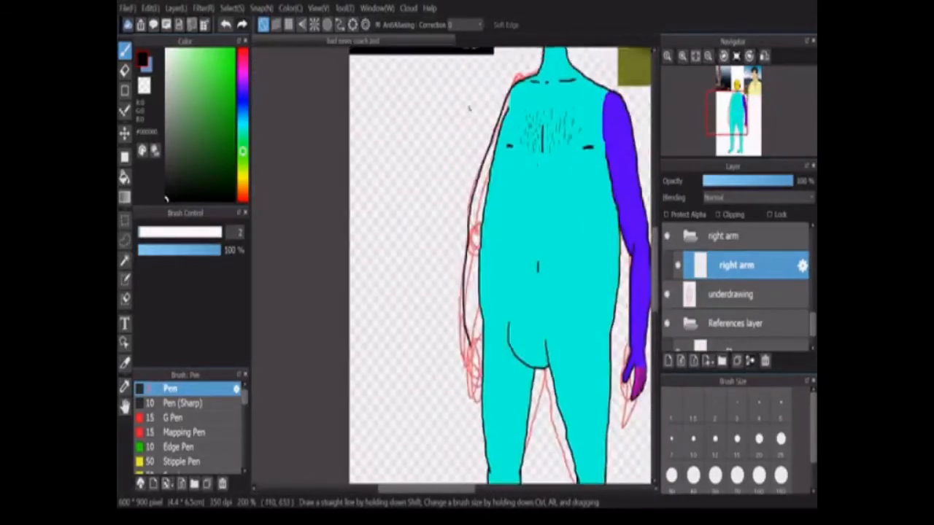
click(670, 360)
scroll(467, 263, up, 2)
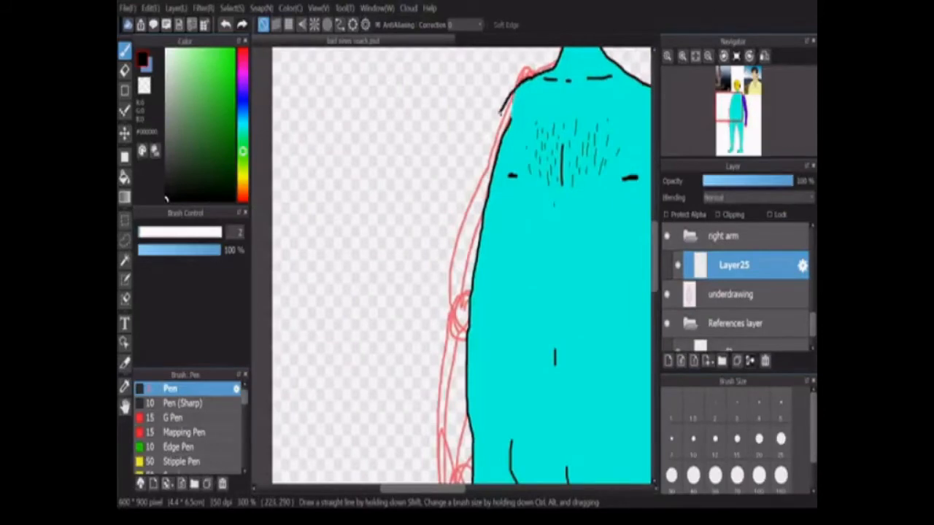
Try outlining the right arm's outer edge from the shoulder down to the forearm on the new layer, undoing the strokes.
drag(500, 113, 460, 221)
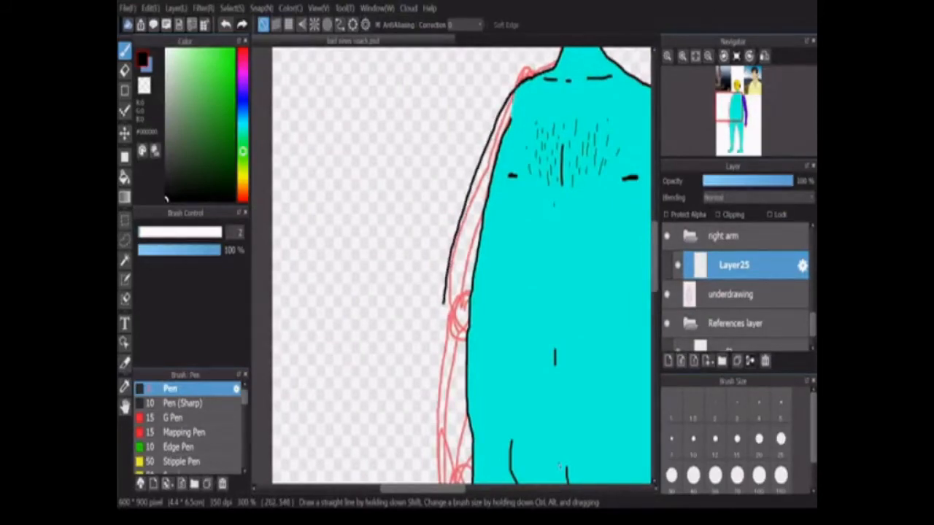
scroll(466, 263, down, 3)
scroll(467, 263, up, 1)
mouse_move(443, 139)
mouse_down()
mouse_move(439, 220)
mouse_move(464, 285)
mouse_up()
scroll(467, 263, down, 5)
scroll(467, 263, up, 4)
scroll(467, 263, down, 4)
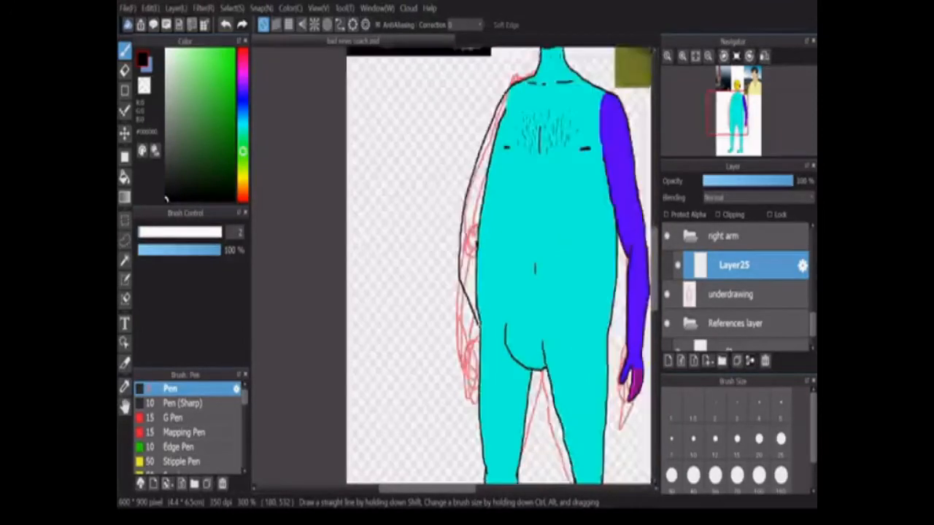
scroll(467, 263, up, 3)
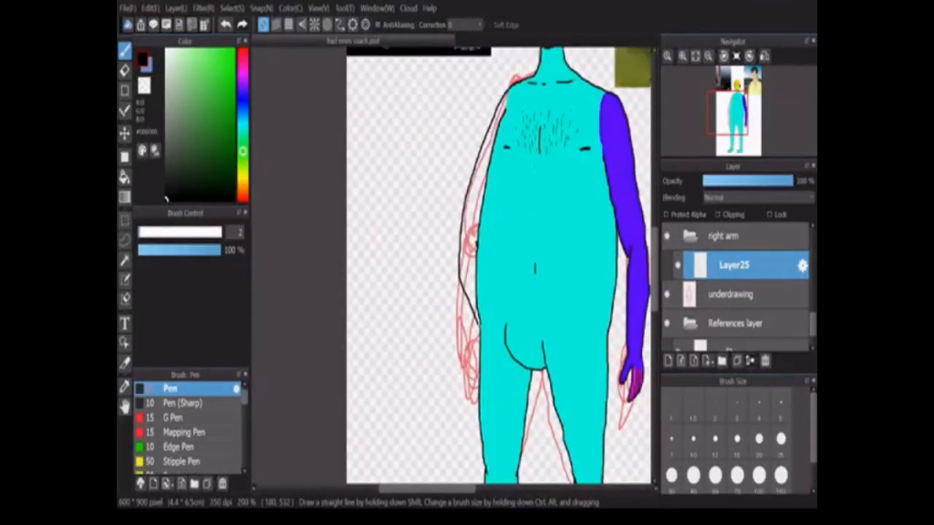
scroll(467, 263, down, 2)
scroll(467, 263, up, 4)
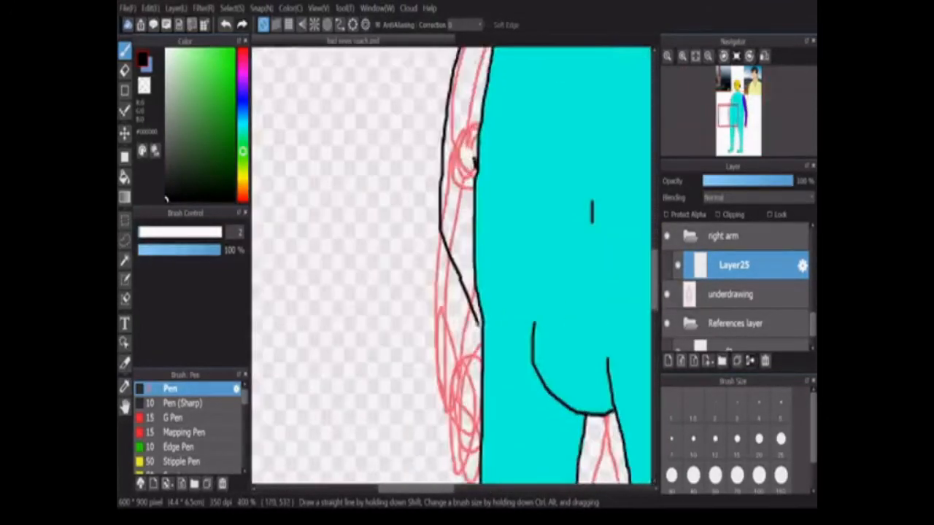
scroll(467, 263, down, 3)
click(225, 27)
click(226, 32)
Draw the right arm's outer edge in black from the shoulder past the elbow to the wrist with the Pen at size 2.
scroll(503, 149, up, 3)
mouse_move(509, 141)
mouse_down()
mouse_move(475, 214)
mouse_move(446, 325)
mouse_up()
drag(654, 232, 654, 266)
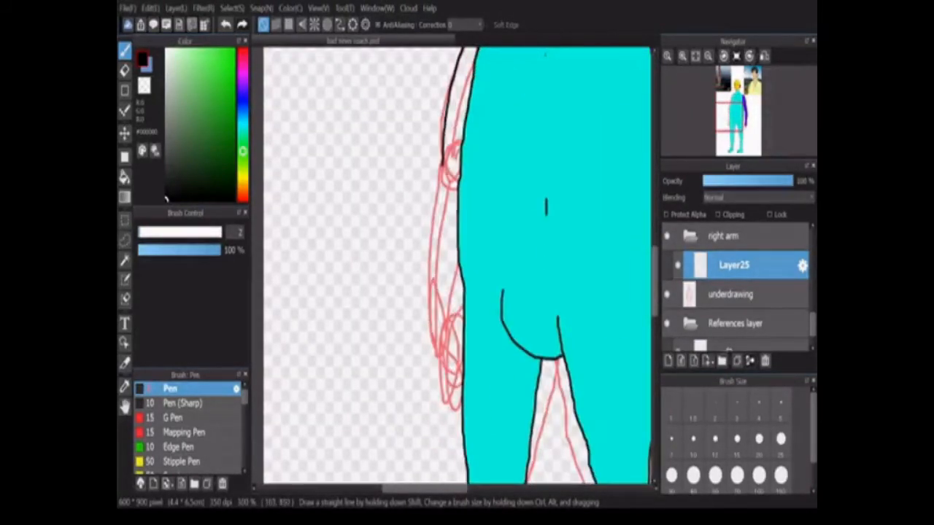
drag(442, 176, 442, 284)
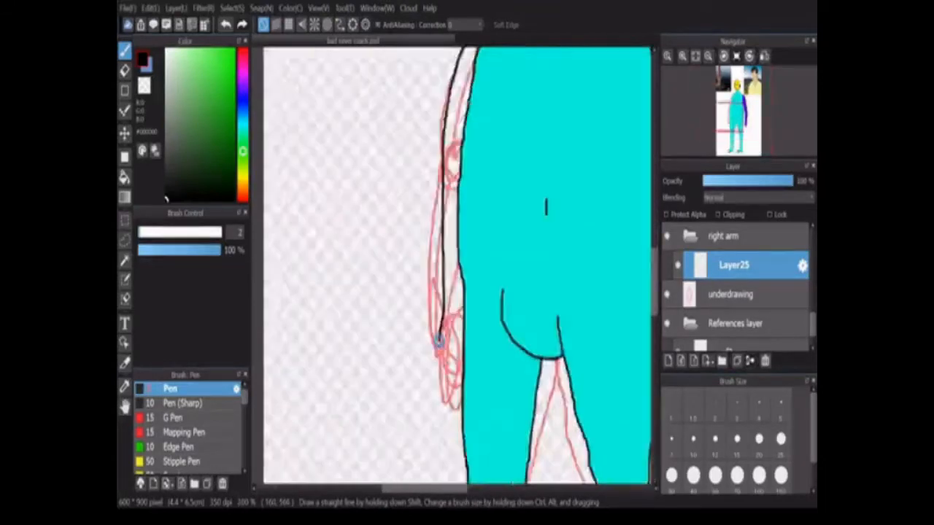
key(ctrl+minus)
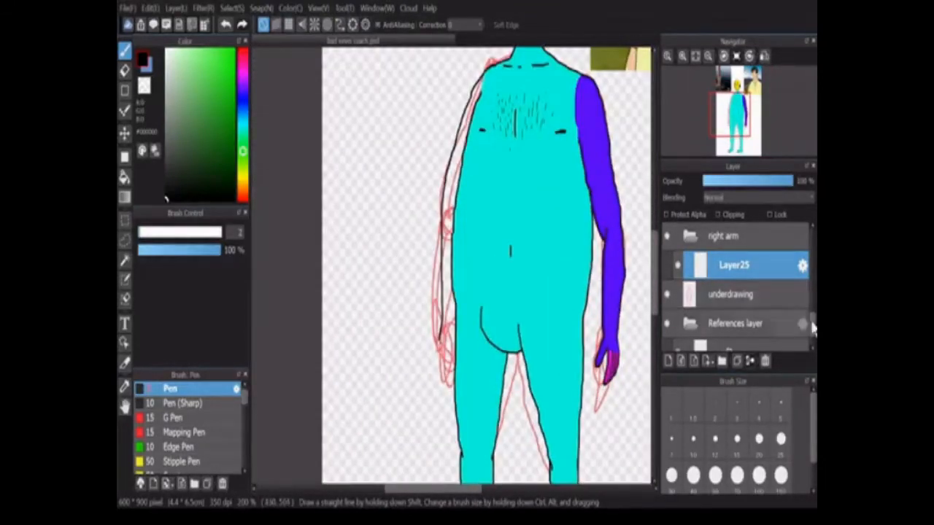
Add a layer named "right arm thumb" above the right arm folder and outline the thumb on it in black.
drag(813, 326, 813, 323)
click(690, 269)
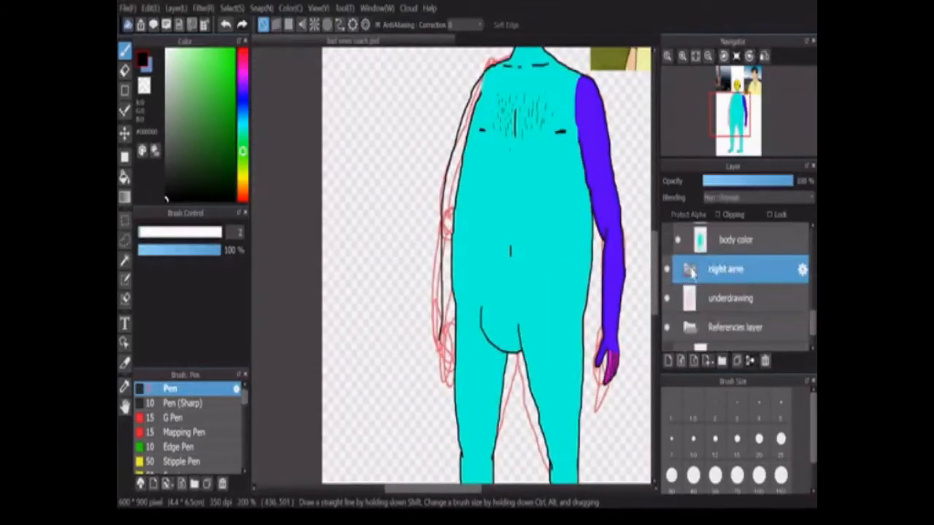
click(669, 360)
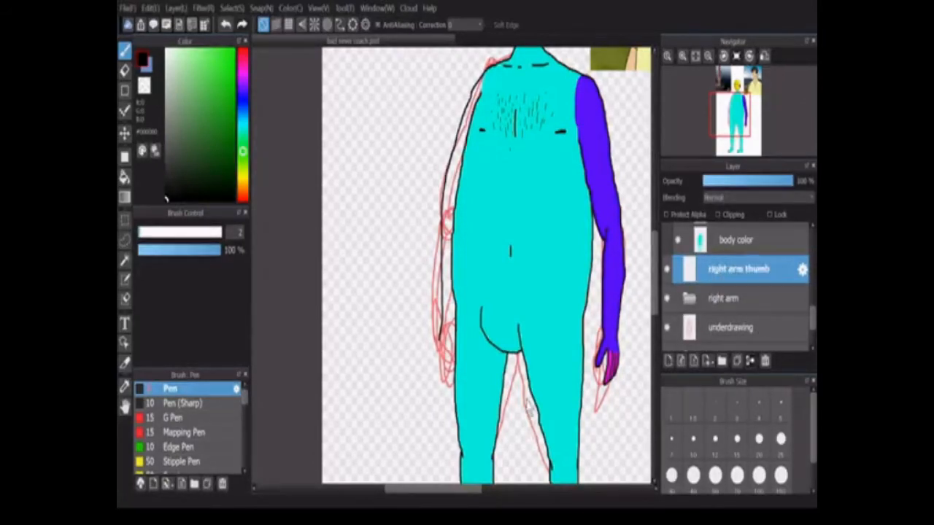
scroll(452, 310, up, 3)
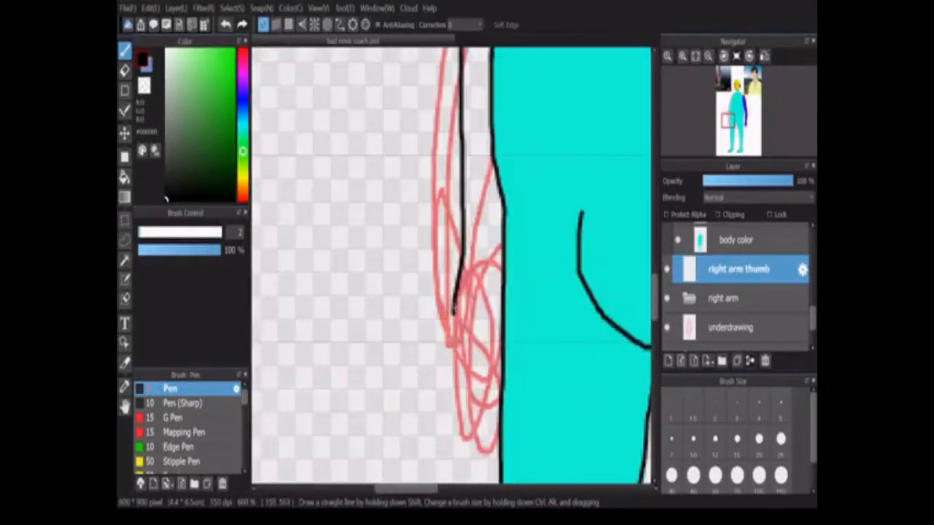
mouse_move(452, 310)
mouse_down()
mouse_move(479, 374)
mouse_move(476, 315)
mouse_up()
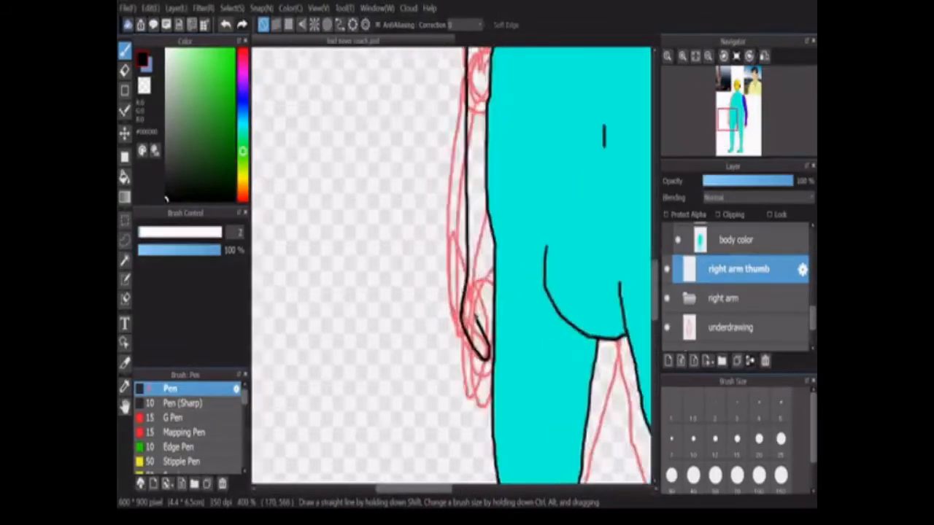
On Layer25 in the right arm folder, draw and thicken the hand's lower edge from the thumb's base to the body outline.
click(704, 299)
click(762, 330)
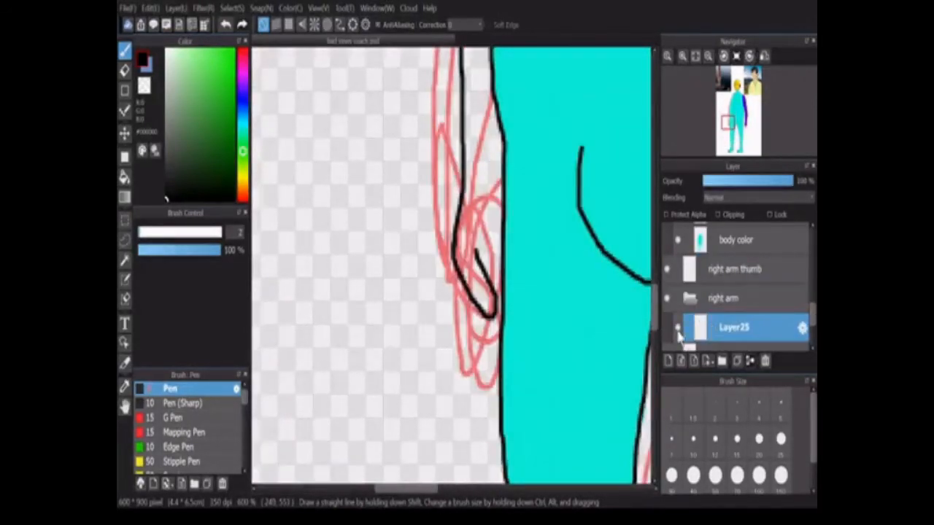
scroll(765, 333, down, 1)
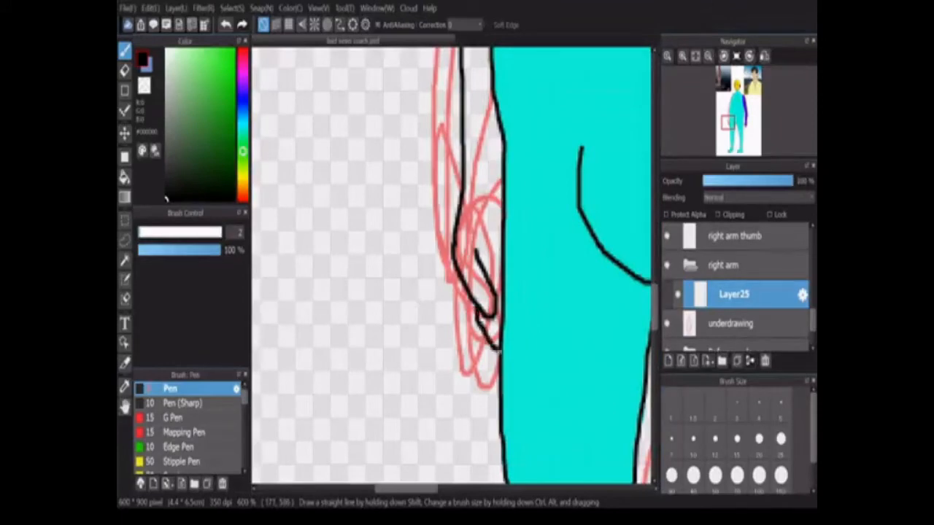
scroll(499, 328, up, 2)
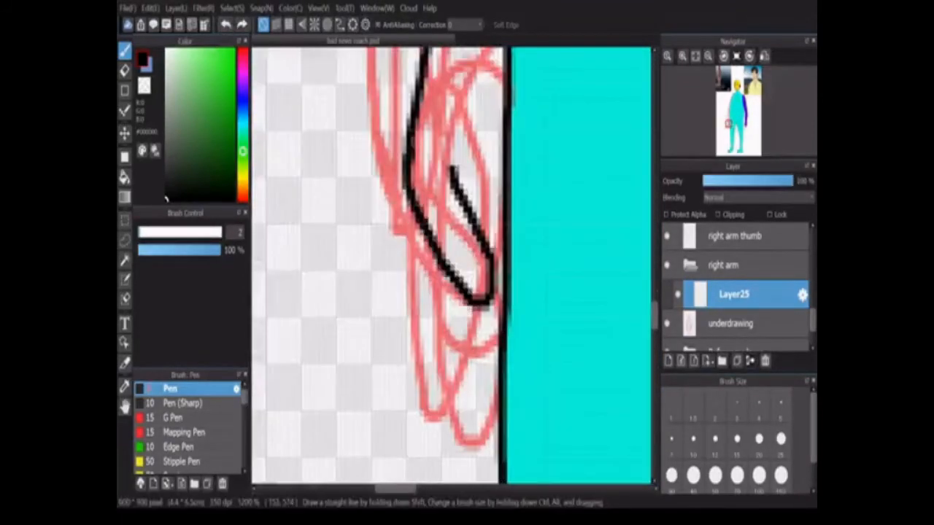
mouse_move(404, 186)
mouse_down()
mouse_move(450, 302)
mouse_move(501, 379)
mouse_up()
drag(416, 247, 449, 320)
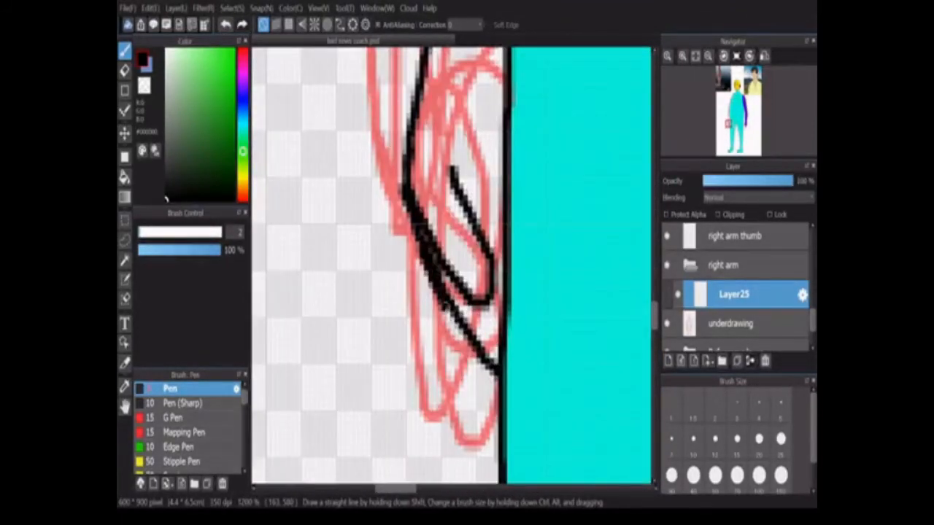
scroll(481, 343, up, 1)
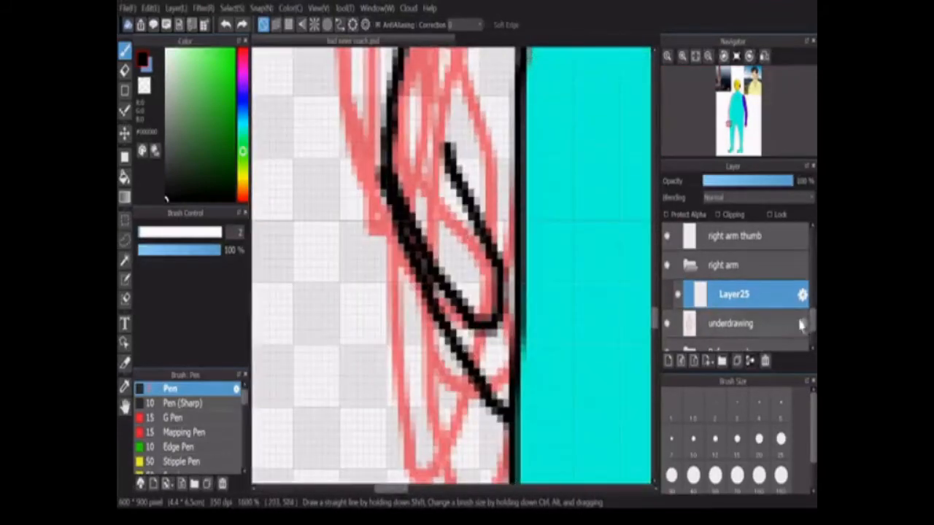
Create a folder named "right arm thumb" and move the right arm thumb layer into it.
scroll(711, 290, up, 2)
click(711, 289)
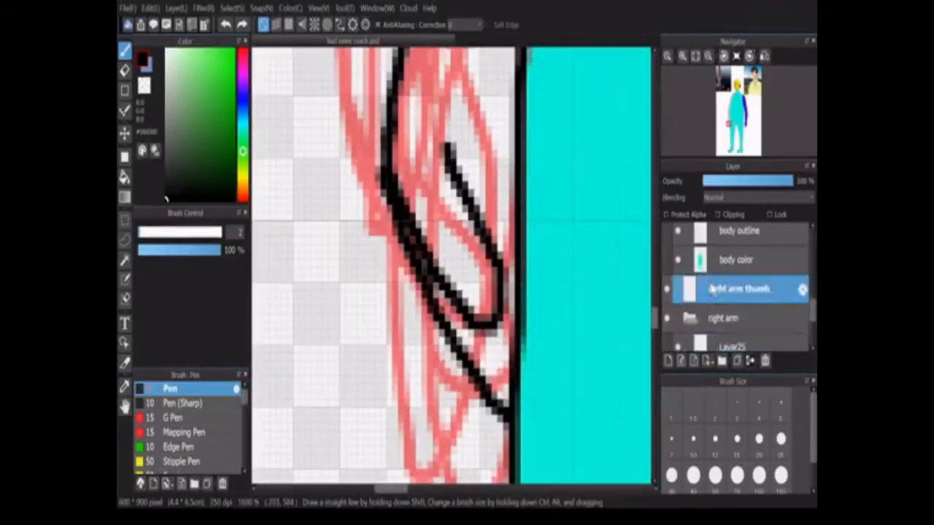
click(722, 361)
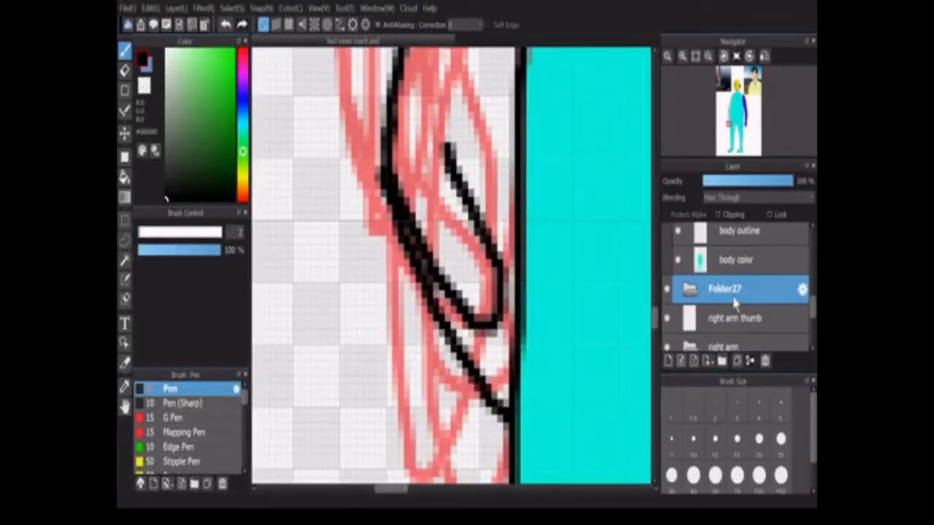
text(right arm thumb)
click(522, 442)
drag(733, 318, 732, 290)
Rename Layer25 in the right arm folder as "outline" and hide the underdrawing layer.
scroll(753, 324, down, 3)
scroll(752, 324, up, 2)
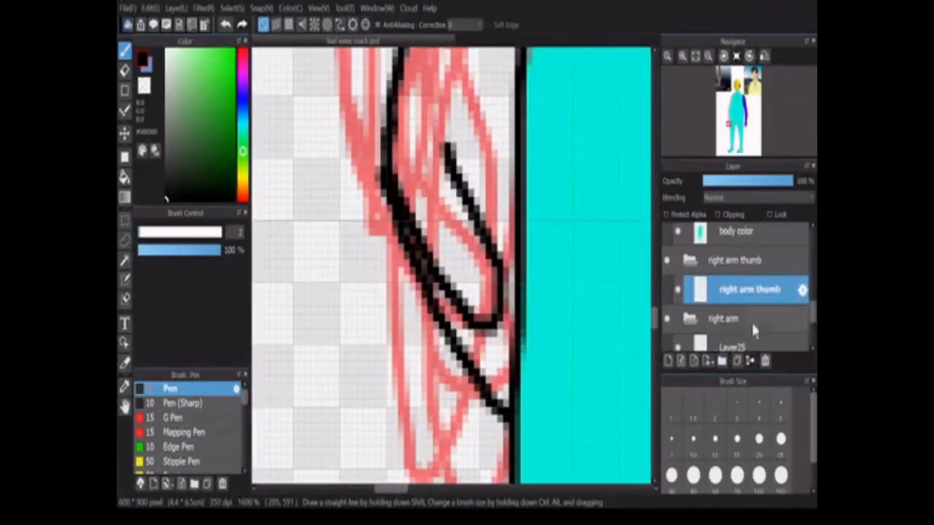
click(755, 333)
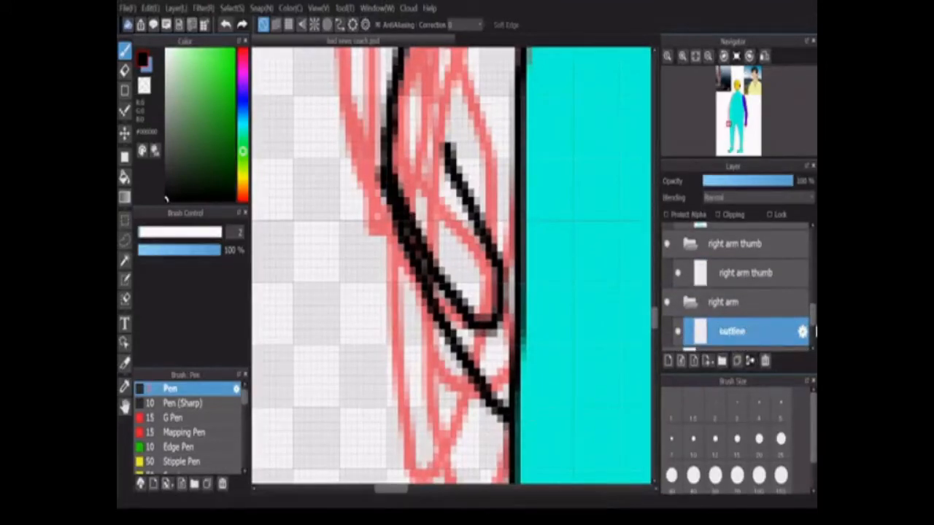
scroll(737, 292, down, 1)
scroll(627, 315, down, 2)
click(666, 319)
scroll(532, 191, down, 4)
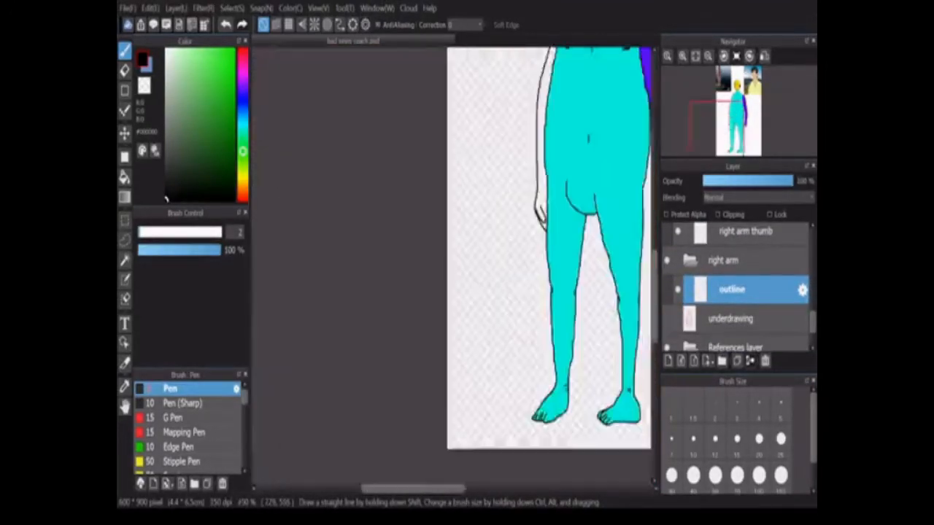
scroll(532, 191, up, 4)
scroll(549, 278, up, 2)
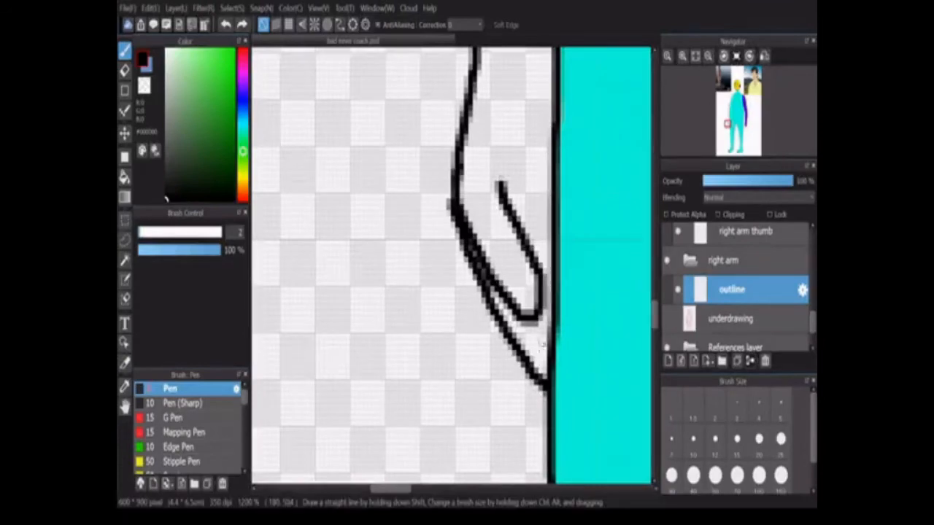
On the outline layer in the right arm folder, close the gap below the thumb tip and draw a finger line beside the body.
drag(542, 305, 553, 316)
drag(537, 202, 552, 247)
scroll(552, 269, down, 8)
scroll(553, 269, up, 3)
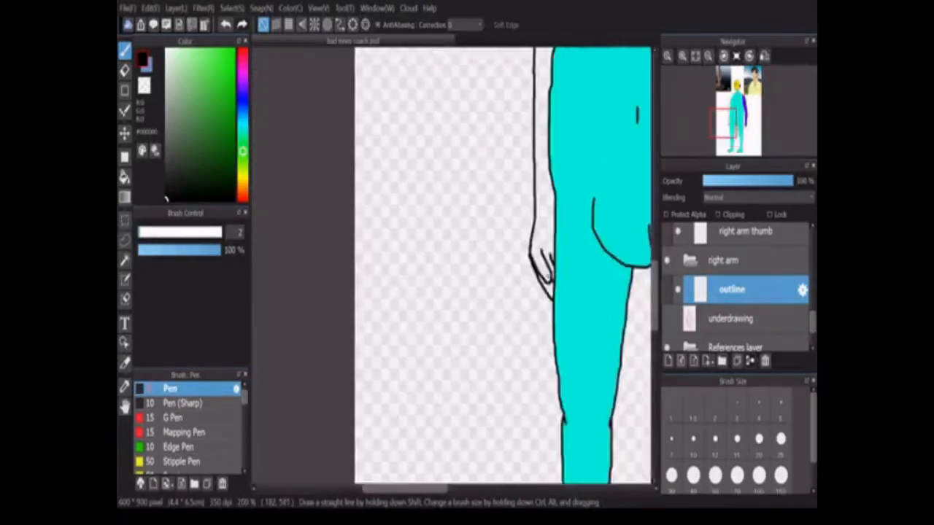
key(e)
drag(432, 489, 469, 496)
drag(356, 263, 385, 299)
key(b)
scroll(373, 282, up, 1)
scroll(383, 295, down, 3)
scroll(386, 292, up, 1)
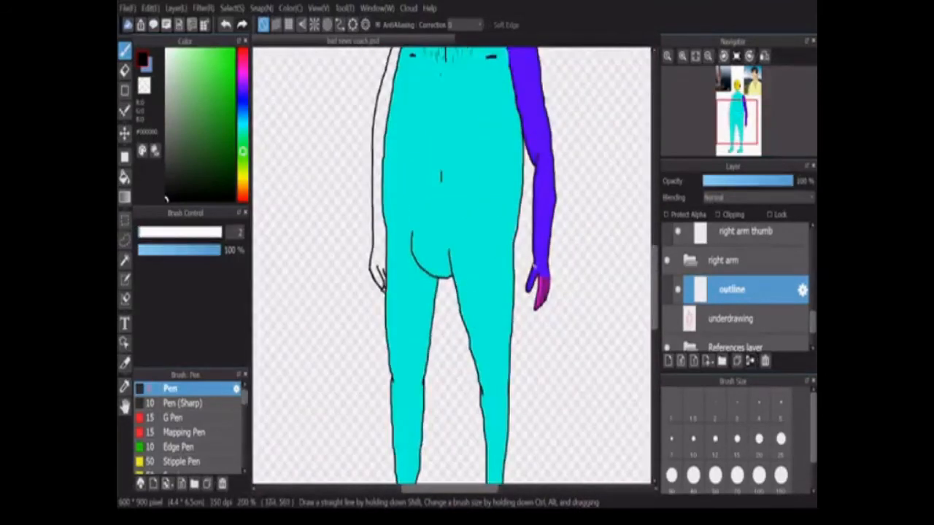
On the right arm thumb layer, erase the thumb outline and redraw it in black with a 2 px pen.
scroll(534, 265, up, 1)
key(e)
click(722, 234)
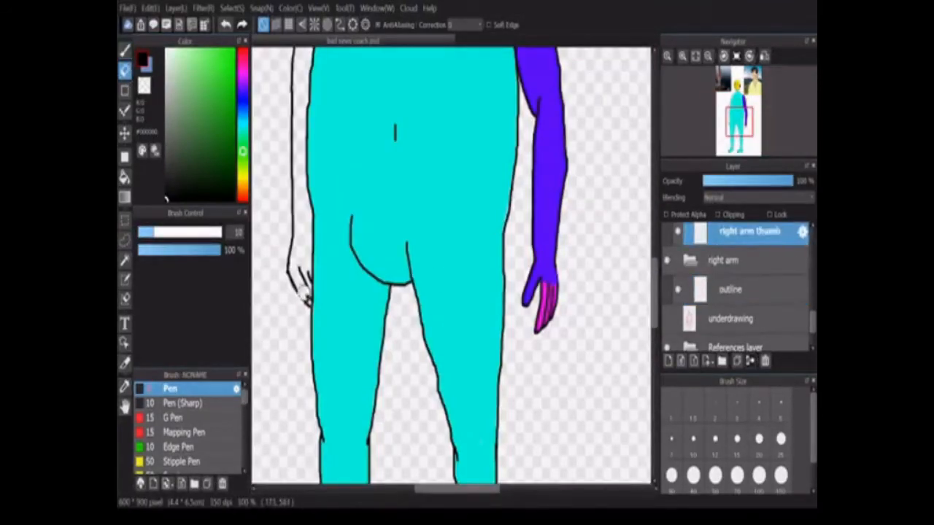
key(b)
scroll(301, 290, up, 3)
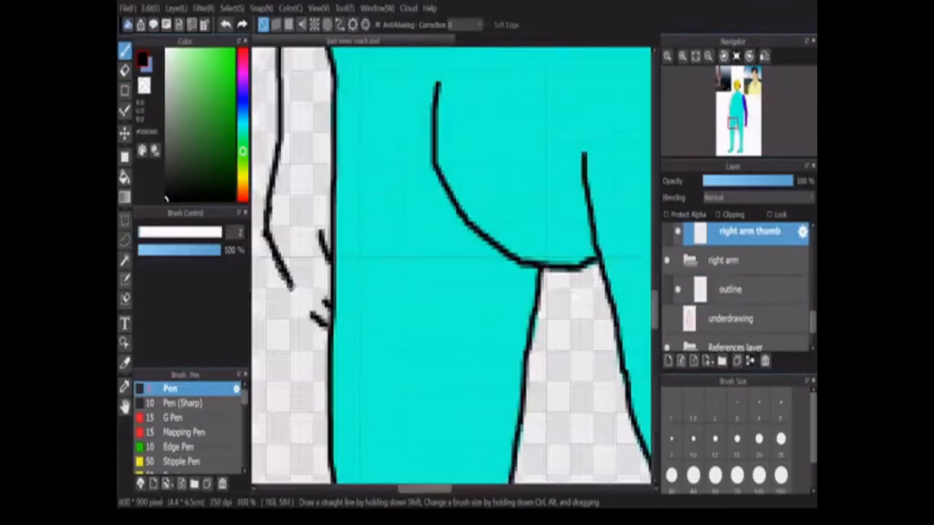
scroll(303, 288, down, 3)
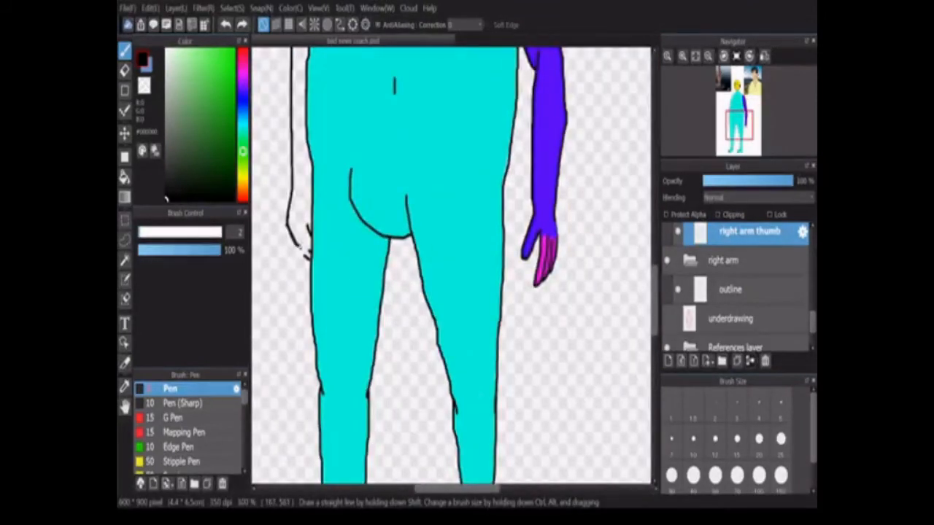
scroll(291, 255, up, 3)
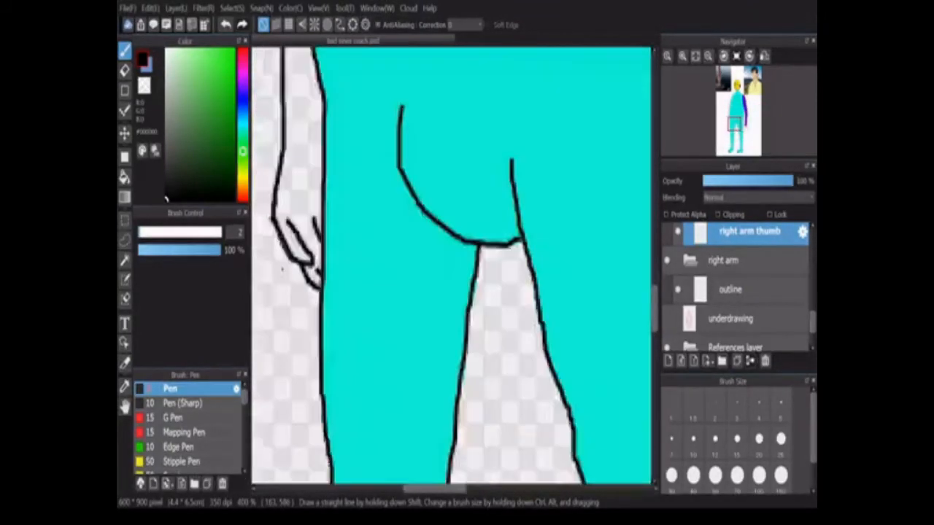
drag(324, 264, 330, 270)
scroll(327, 266, down, 2)
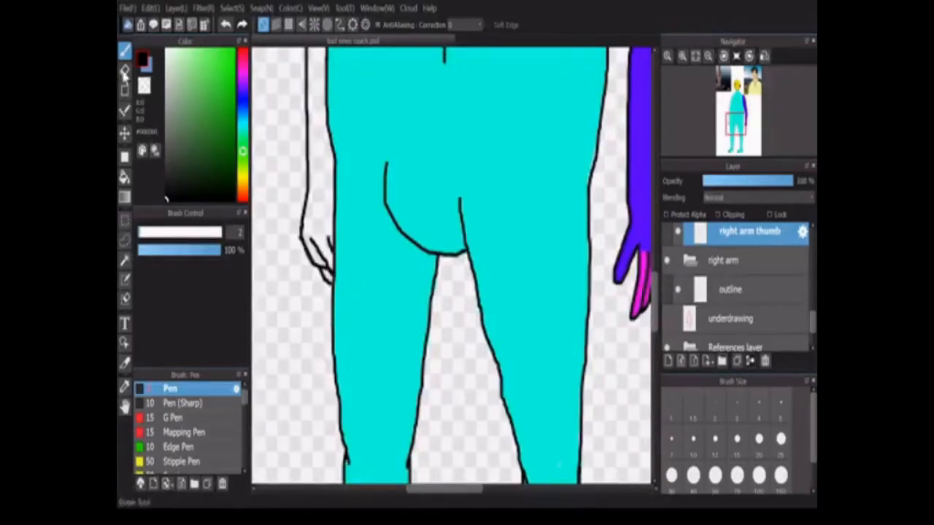
On the right arm's outline layer, erase the finger line next to the thumb and redraw it in black.
click(125, 71)
click(733, 290)
scroll(352, 237, up, 1)
key(b)
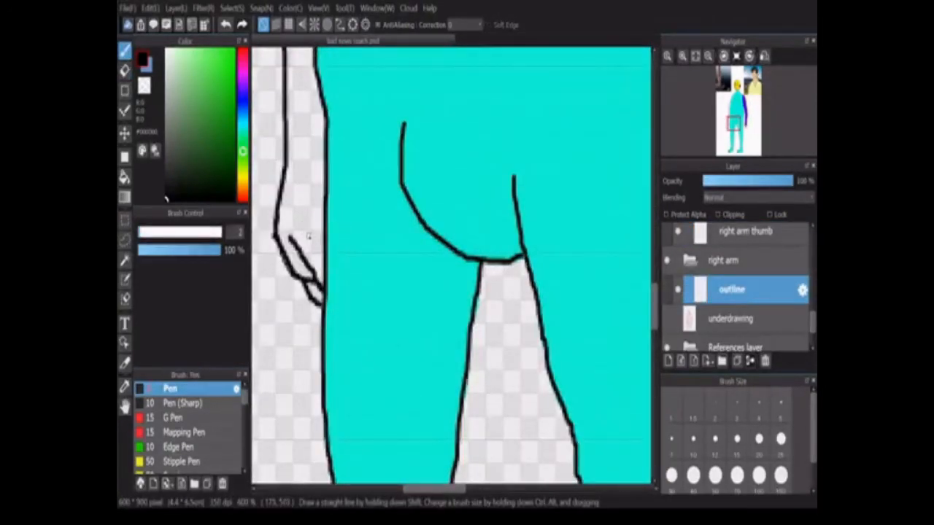
drag(308, 235, 326, 275)
Clean up the thumb and finger line ends with the eraser on the right arm thumb and outline layers.
scroll(344, 271, down, 2)
scroll(344, 271, up, 1)
click(739, 235)
key(e)
scroll(321, 250, down, 1)
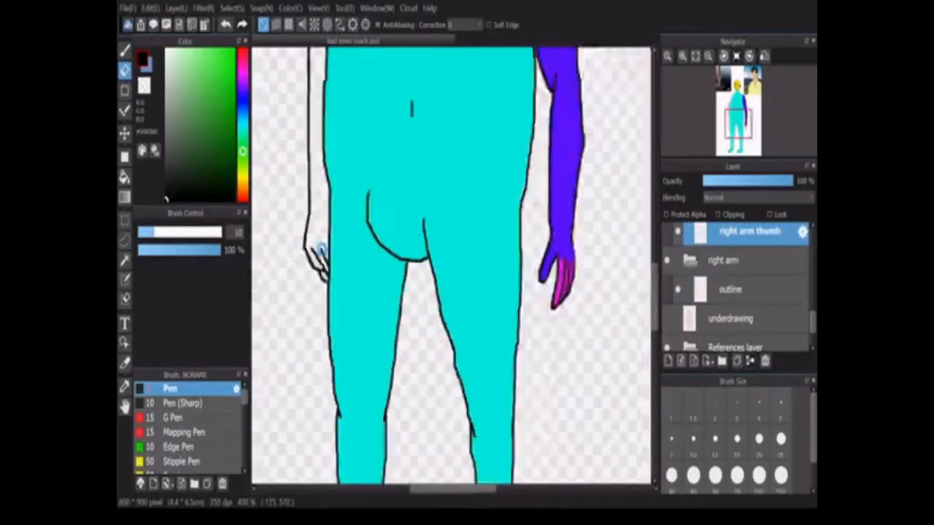
scroll(321, 250, up, 1)
scroll(318, 254, down, 1)
click(732, 290)
scroll(291, 310, down, 1)
scroll(301, 342, up, 4)
scroll(301, 355, down, 1)
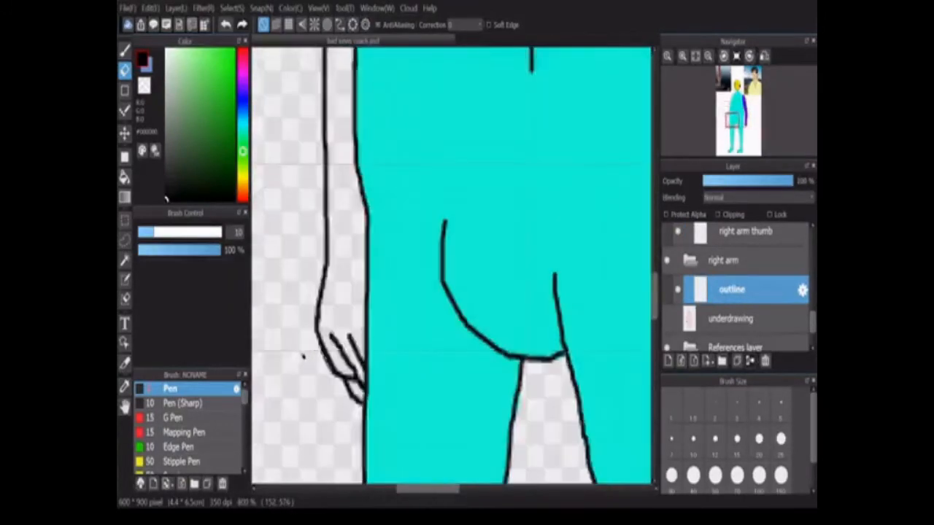
Choose bright green and add a layer named "color" below the outline layer in the right arm folder.
click(233, 50)
click(733, 439)
mouse_move(655, 291)
mouse_down()
mouse_move(657, 181)
mouse_move(656, 230)
mouse_up()
click(125, 50)
click(669, 362)
drag(733, 319, 728, 275)
click(739, 323)
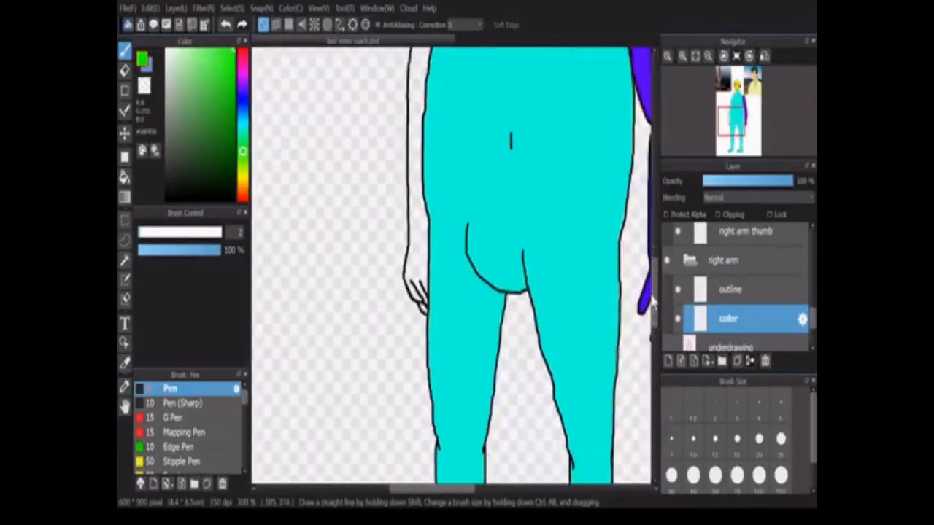
Paint the right arm's shoulder green on its color layer with a 12 px pen.
scroll(438, 282, up, 3)
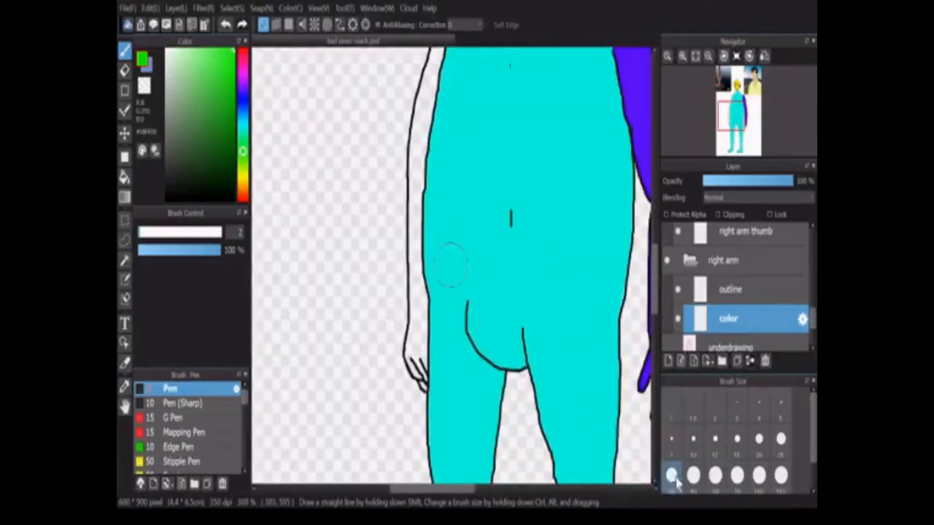
click(726, 446)
drag(655, 300, 654, 283)
mouse_move(468, 70)
mouse_down()
mouse_move(448, 99)
mouse_move(436, 155)
mouse_up()
scroll(464, 82, up, 3)
click(729, 290)
click(124, 69)
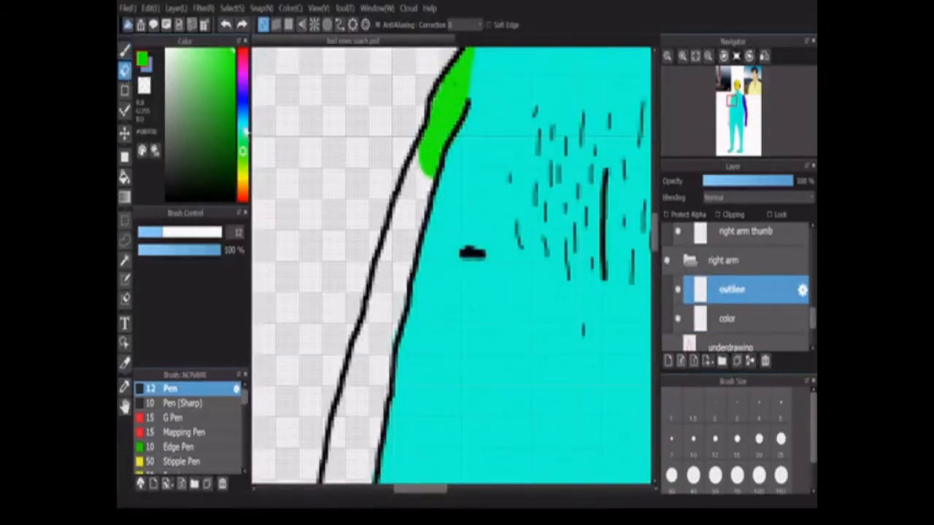
click(744, 232)
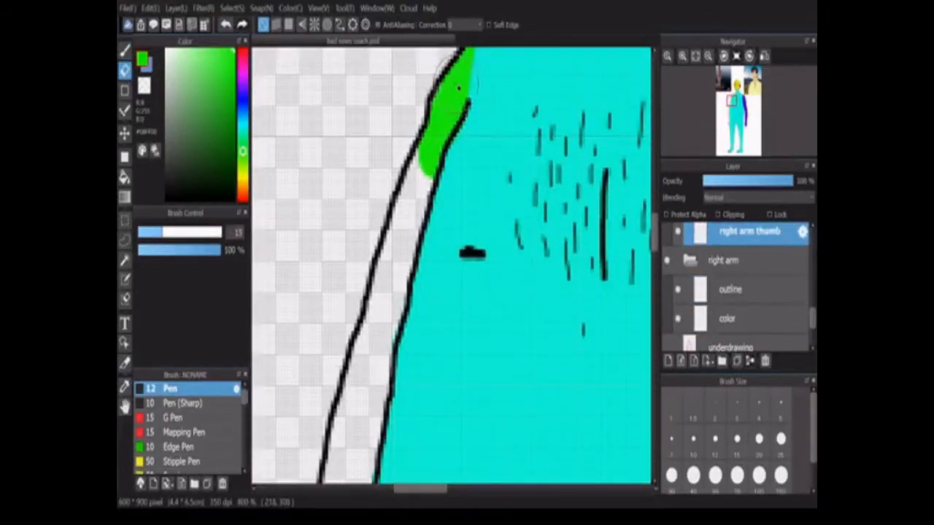
Continue the green fill on the right arm's color layer from the upper arm down to the hand.
scroll(317, 226, down, 2)
click(730, 321)
mouse_move(653, 268)
mouse_down()
mouse_move(653, 291)
mouse_move(654, 268)
mouse_up()
click(124, 50)
mouse_move(371, 102)
mouse_down()
mouse_move(327, 261)
mouse_move(327, 337)
mouse_up()
scroll(340, 297, down, 1)
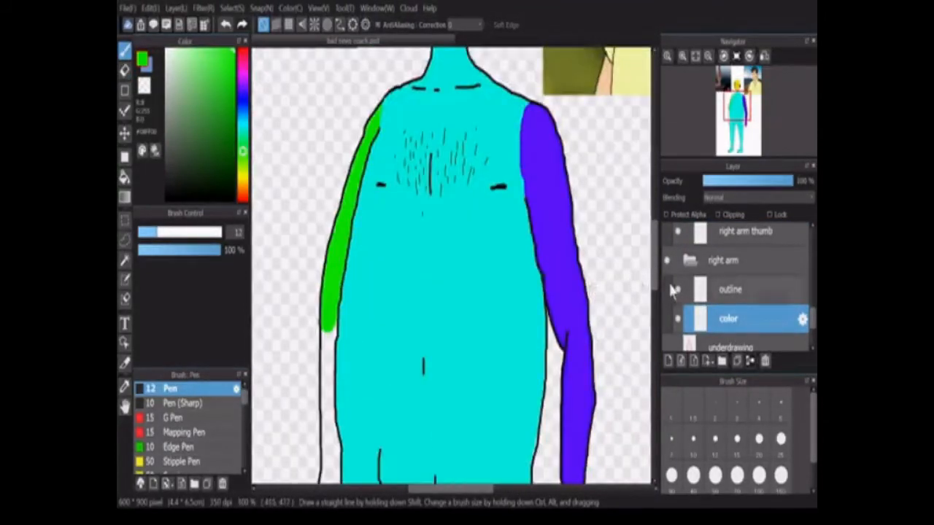
drag(654, 276, 655, 299)
drag(329, 197, 334, 376)
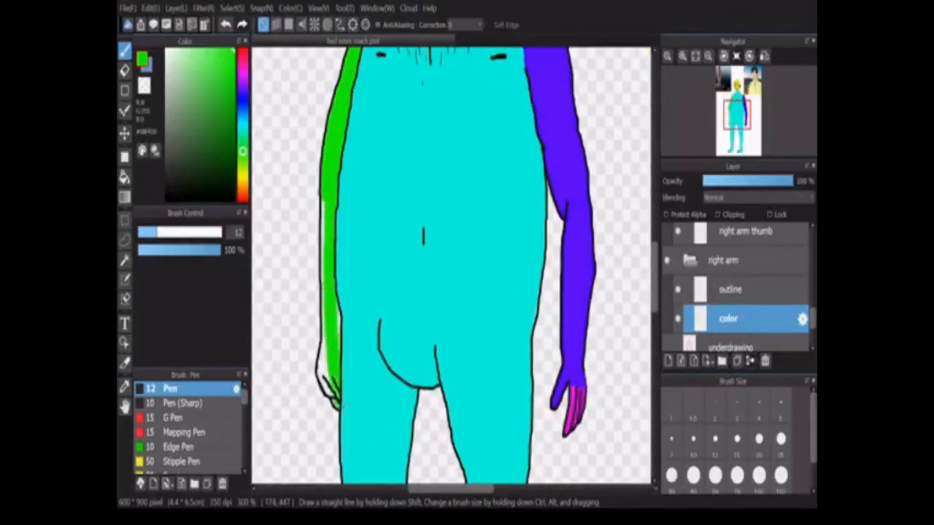
Fill the remaining gaps in the right forearm and hand with green and erase the paint outside the outline.
scroll(345, 342, down, 1)
scroll(339, 336, up, 4)
drag(334, 343, 333, 252)
scroll(286, 60, down, 6)
scroll(286, 54, up, 3)
drag(298, 61, 297, 243)
scroll(292, 239, down, 3)
scroll(292, 239, up, 6)
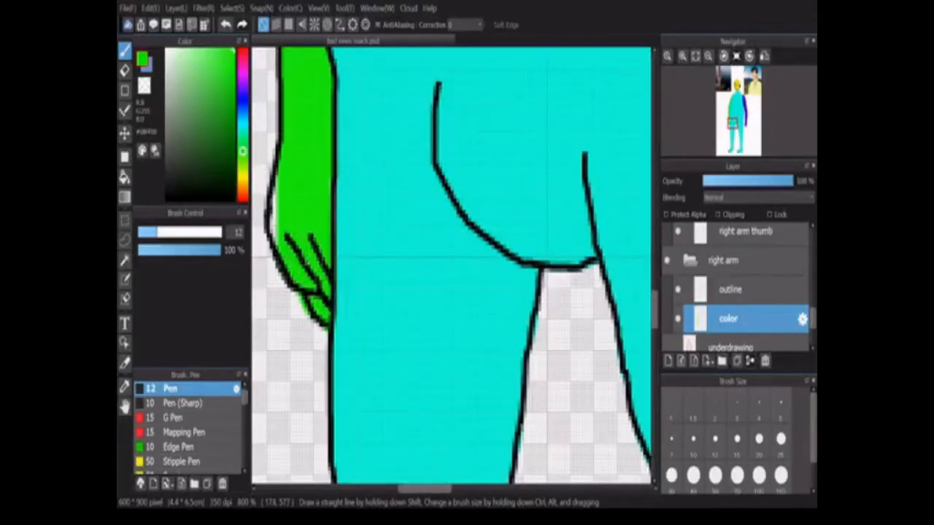
key(e)
click(125, 51)
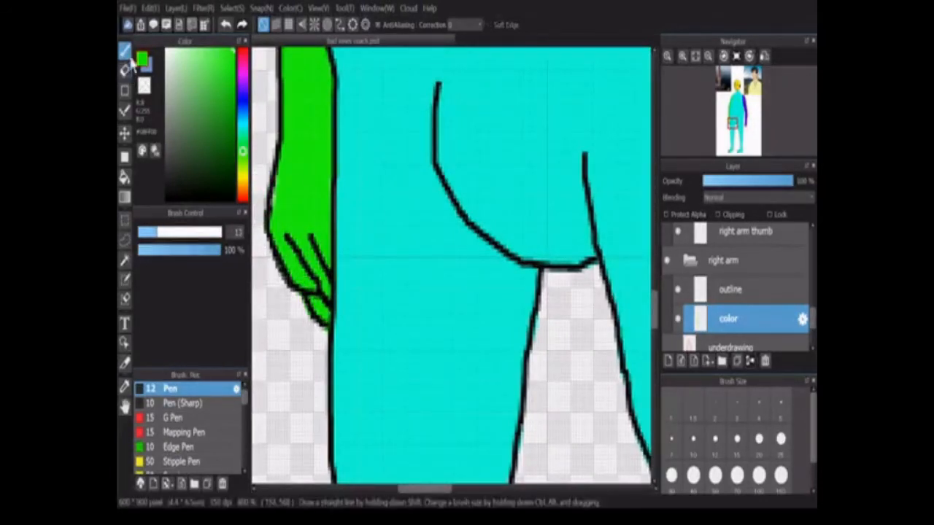
Hide and show the body outline layer to check its edge along the green right arm and hand.
scroll(314, 194, down, 6)
scroll(305, 62, up, 6)
drag(813, 317, 813, 305)
click(764, 305)
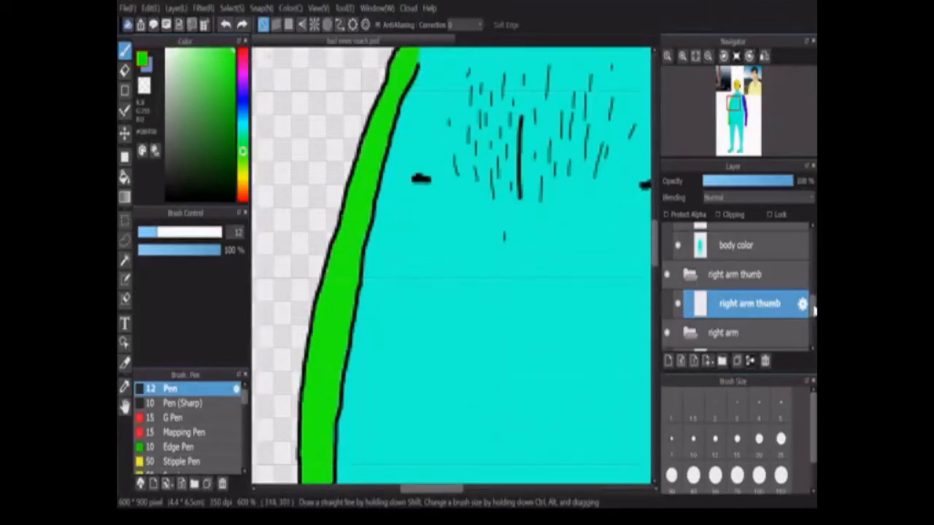
scroll(737, 291, up, 1)
click(677, 249)
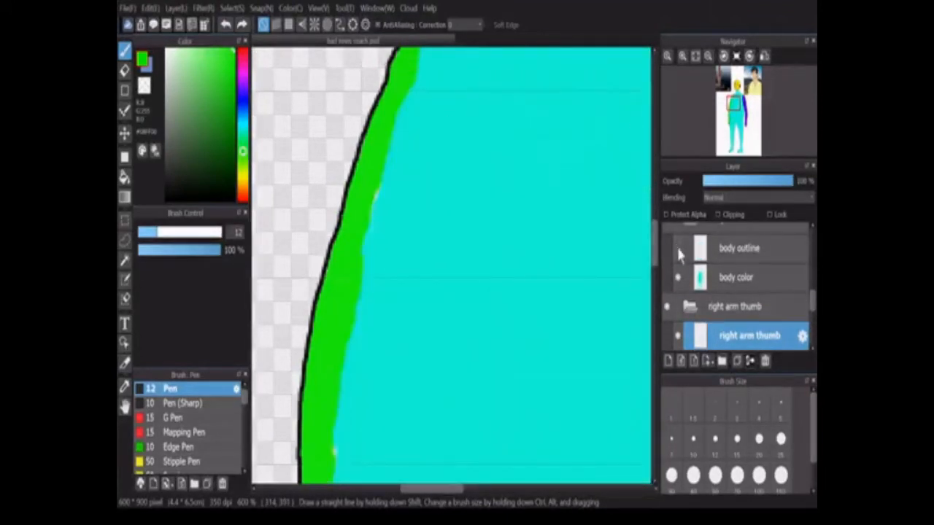
click(671, 438)
scroll(678, 343, up, 1)
click(741, 294)
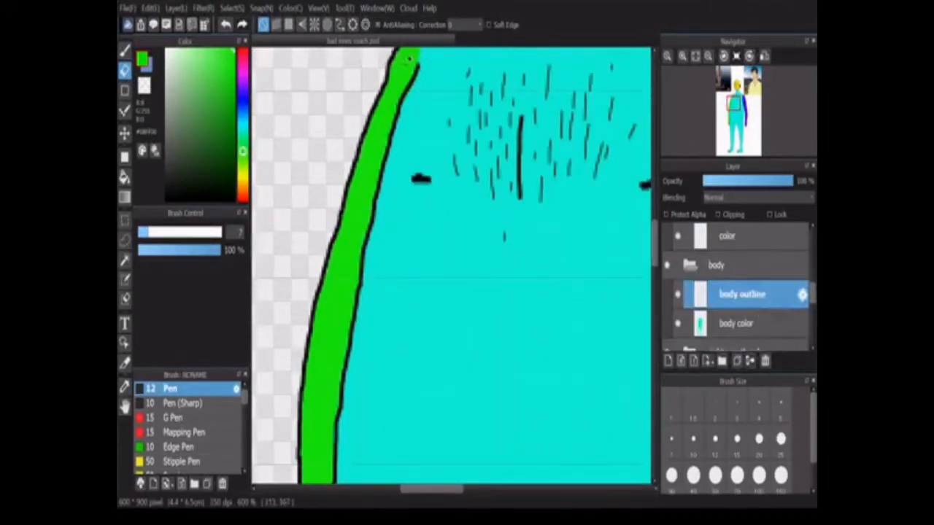
scroll(350, 340, down, 2)
scroll(350, 341, up, 4)
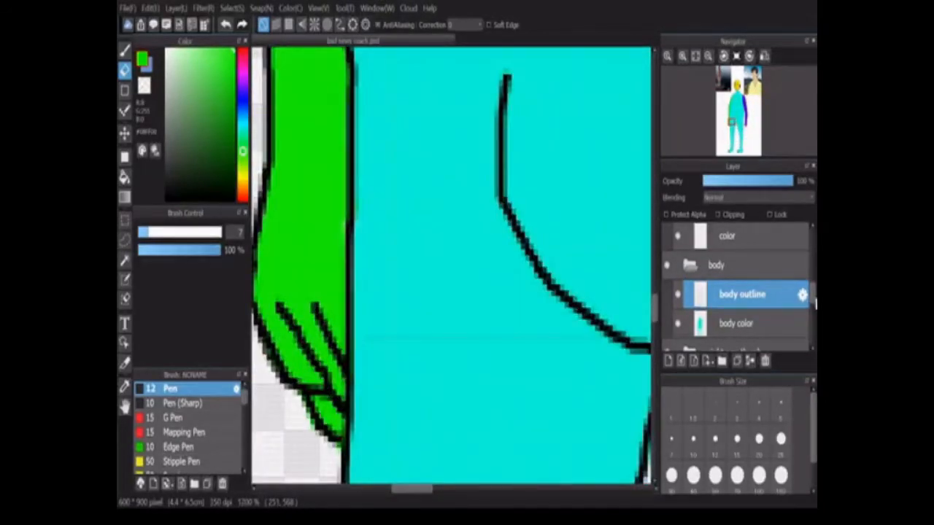
On the right arm's outline layer, shorten the upper end of the finger line with a 7 px eraser.
scroll(795, 314, down, 3)
click(764, 323)
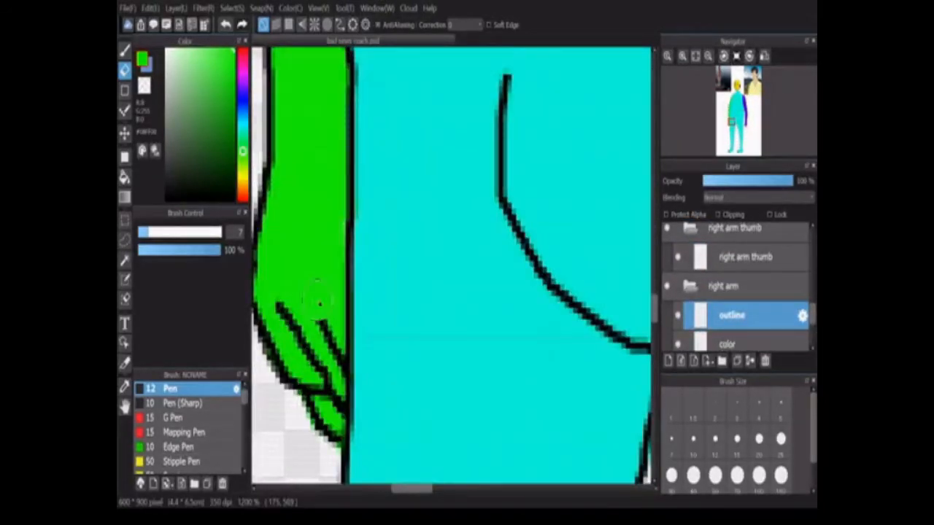
scroll(321, 310, down, 1)
Add a layer named "color" below the right arm thumb layer and paint the thumb blue with a 5 px pen.
key(b)
drag(247, 182, 243, 103)
click(759, 403)
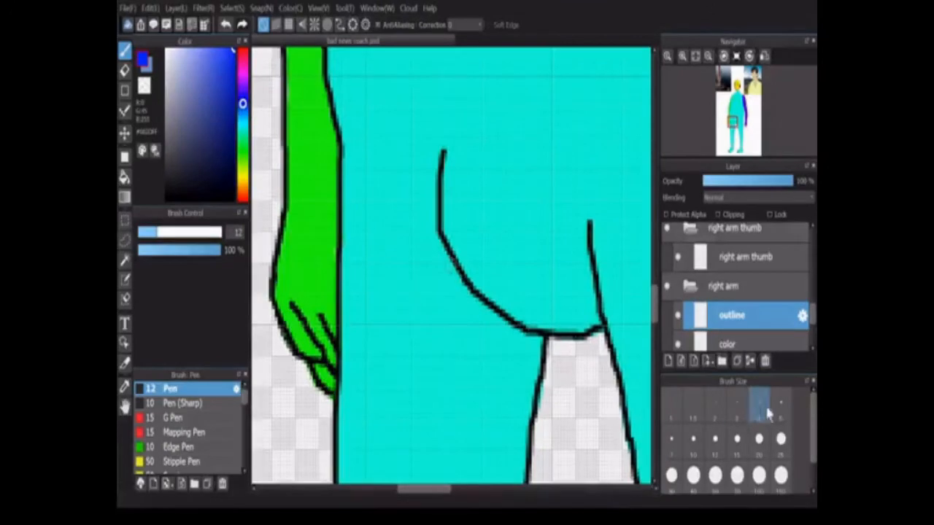
click(744, 256)
click(668, 360)
drag(731, 257, 744, 290)
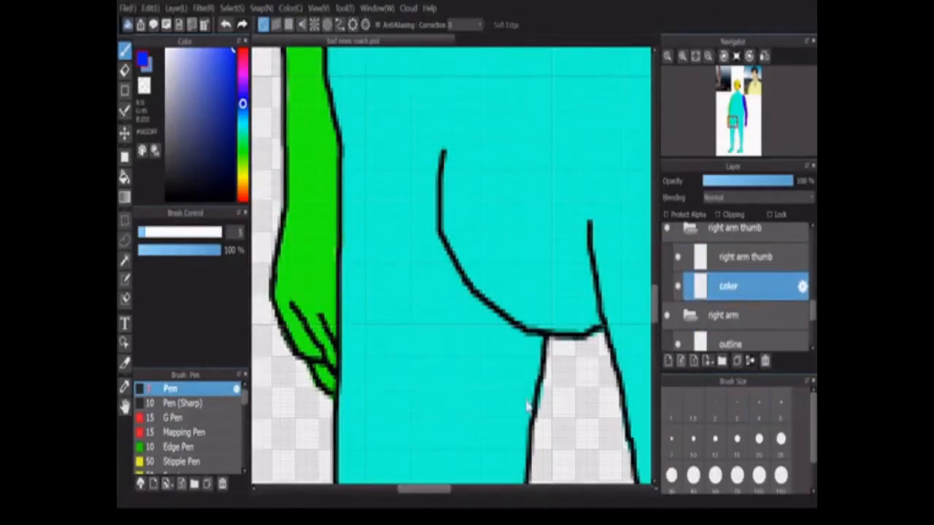
scroll(527, 406, up, 1)
drag(295, 380, 343, 458)
Sample the reference character's skin tone and recolour the head with it on the alpha-protected Head color layer, using a 70 px pen.
scroll(342, 458, down, 2)
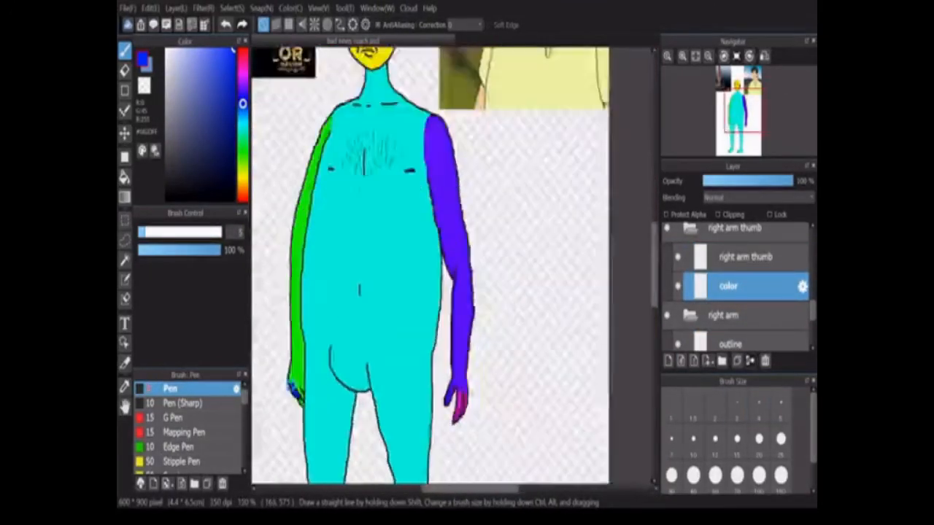
scroll(359, 291, down, 3)
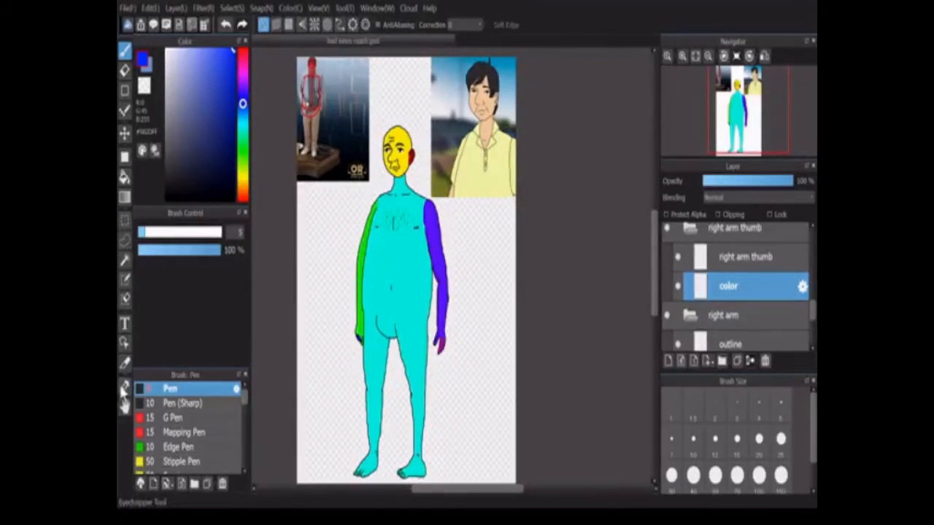
alt+click(429, 151)
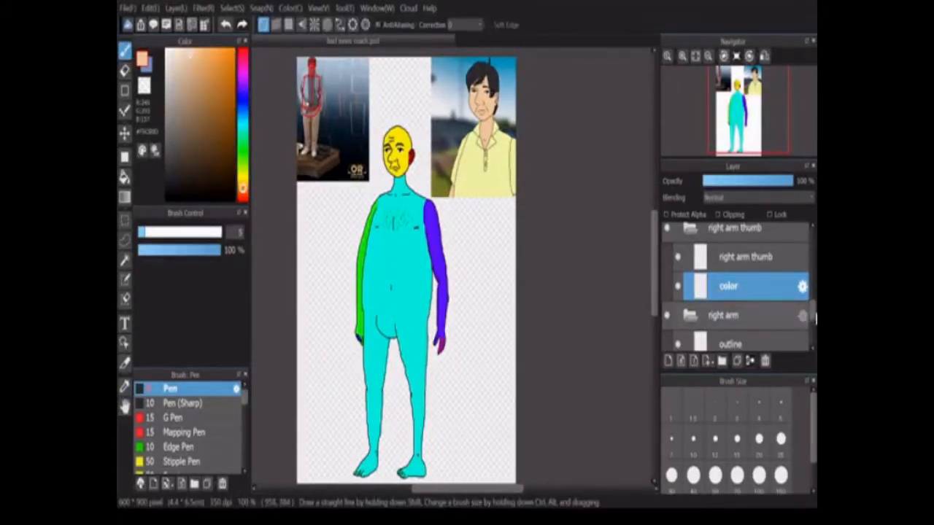
scroll(810, 292, up, 5)
click(802, 289)
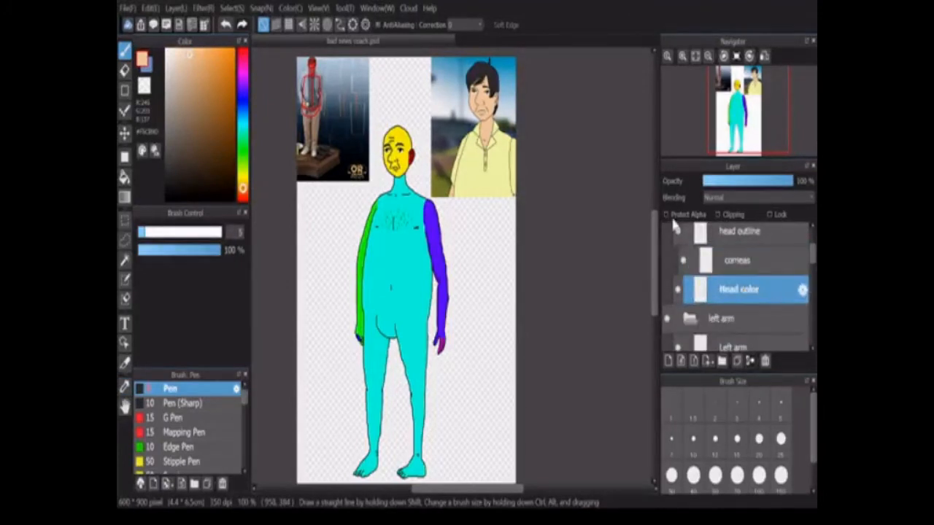
click(745, 488)
scroll(408, 182, up, 3)
drag(387, 88, 386, 161)
scroll(714, 307, up, 3)
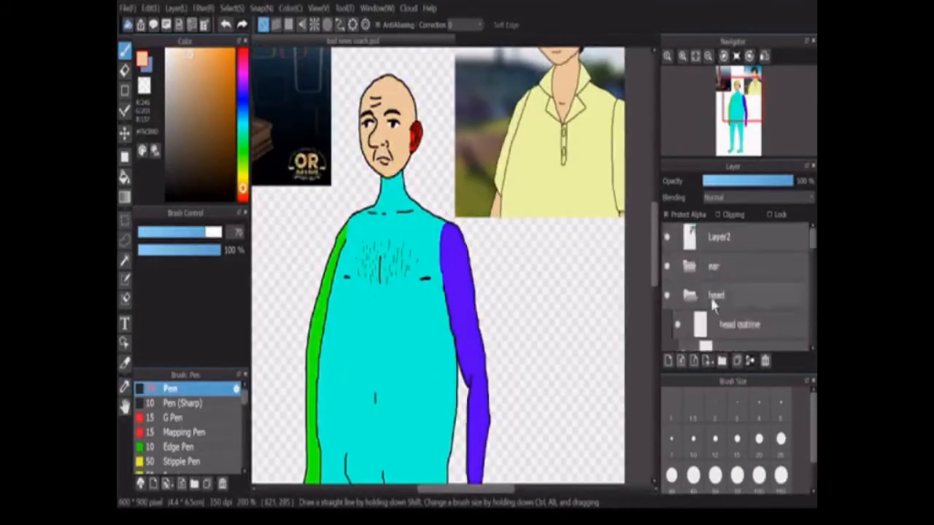
Recolour the ear with the skin tone on the alpha-protected ear color layer.
click(690, 266)
click(737, 324)
scroll(427, 163, down, 3)
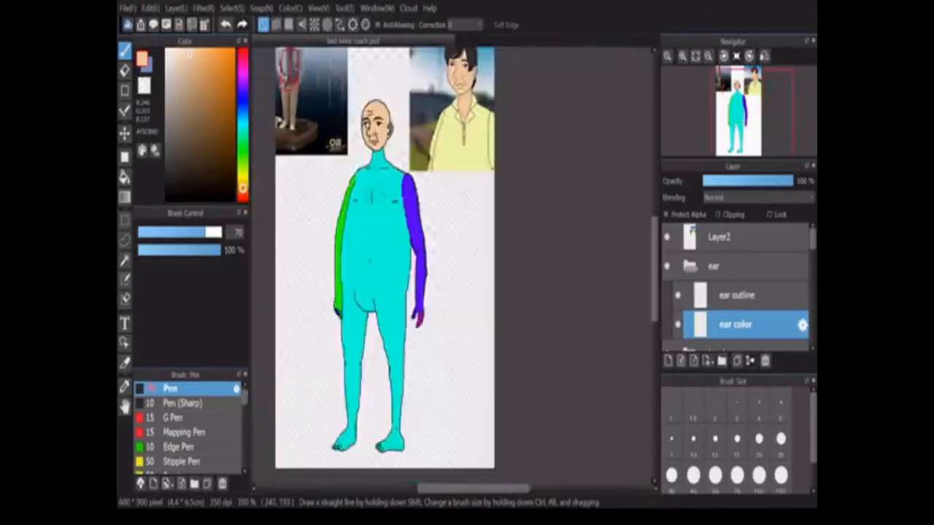
scroll(361, 124, up, 3)
scroll(811, 262, down, 5)
scroll(811, 262, up, 5)
Collapse the ear and head folders and recolour the left arm with the skin tone on alpha-protected Layer19.
click(689, 248)
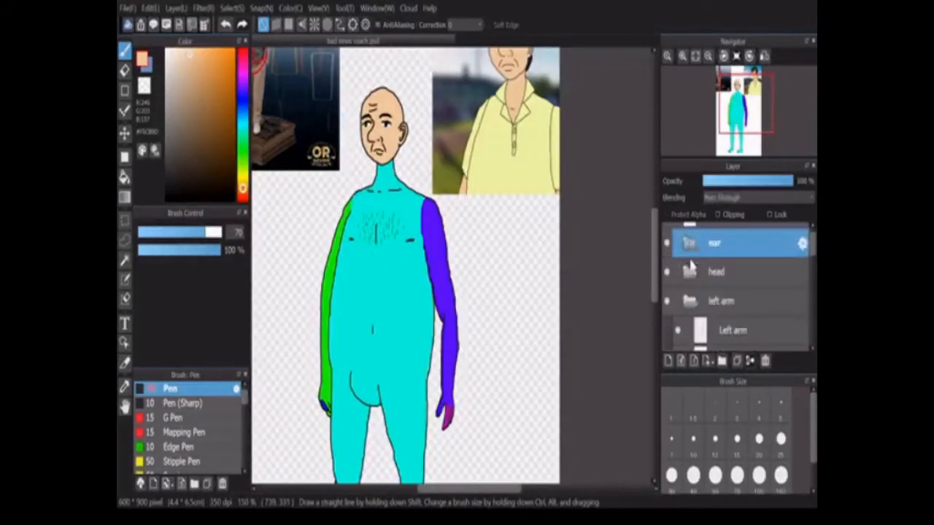
click(690, 307)
scroll(751, 299, down, 2)
click(751, 285)
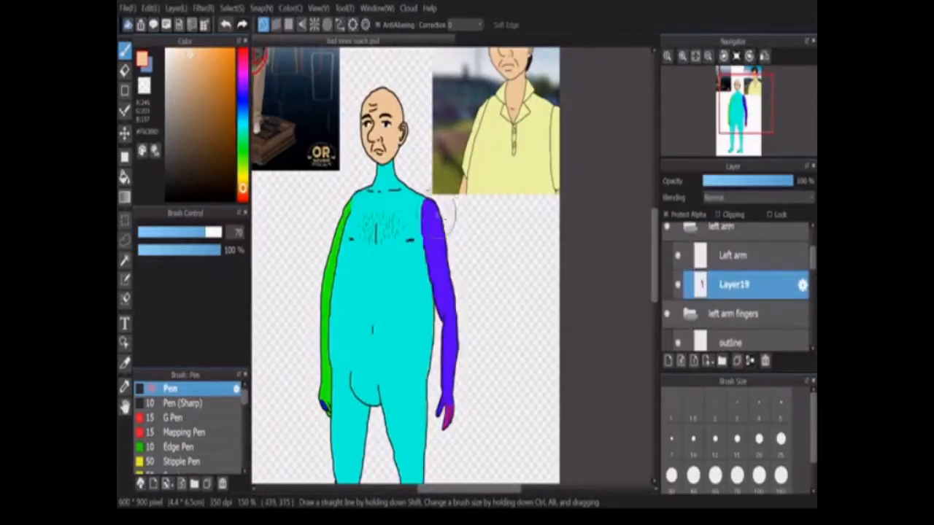
key(alt+Delete)
Recolour the left arm fingers with the skin tone on their alpha-protected color layer.
click(690, 314)
scroll(741, 321, down, 2)
click(741, 316)
scroll(448, 427, up, 2)
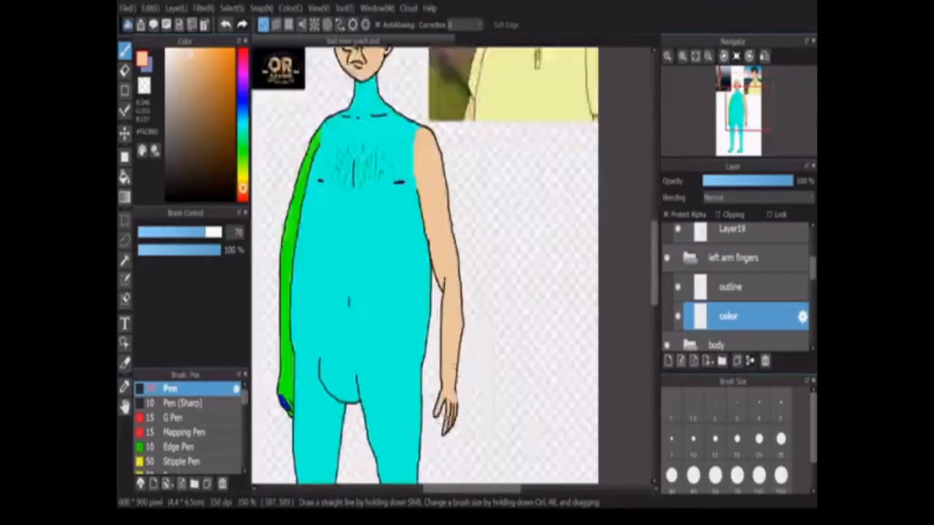
scroll(467, 386, down, 2)
scroll(803, 308, down, 3)
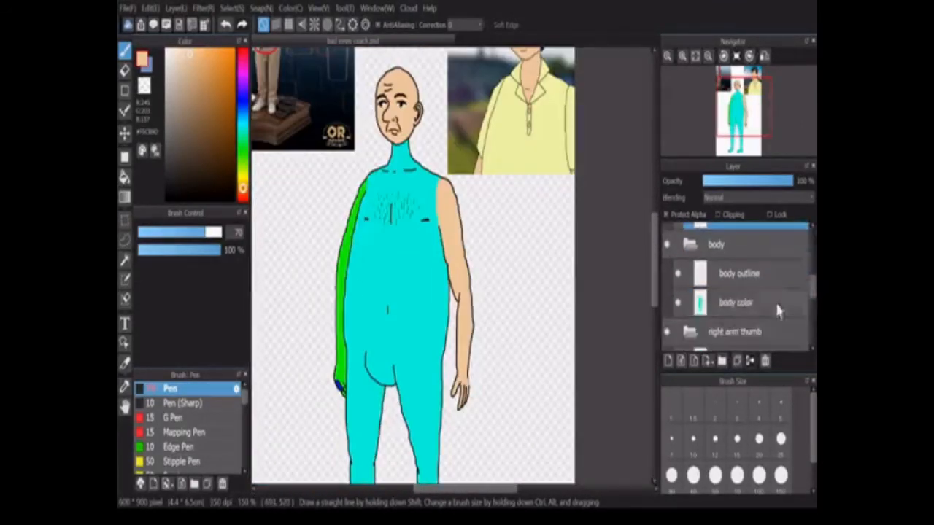
Recolour the whole body with the skin tone on the alpha-protected body color layer.
click(759, 302)
scroll(471, 178, down, 3)
key(alt+Delete)
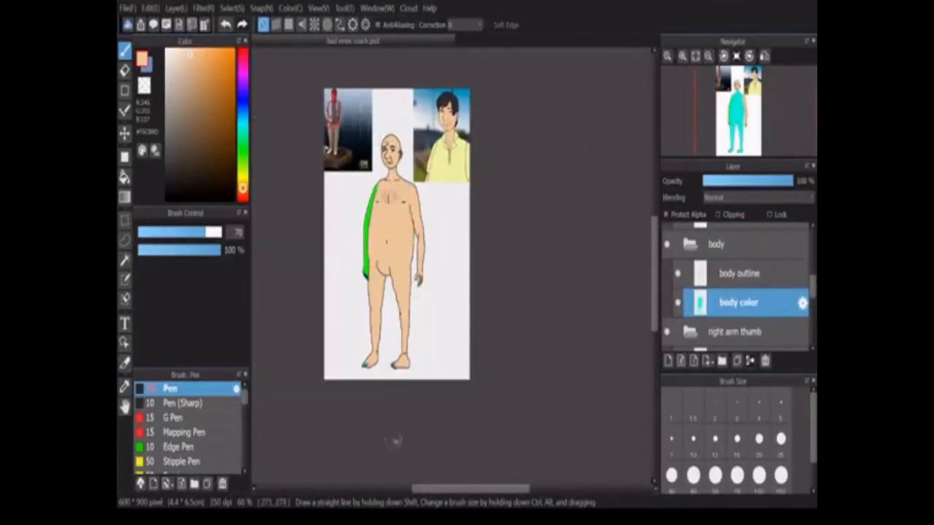
scroll(374, 229, up, 5)
scroll(373, 229, down, 1)
Recolour the right thumb and the right arm with the skin tone on their alpha-protected color layers.
scroll(812, 307, down, 3)
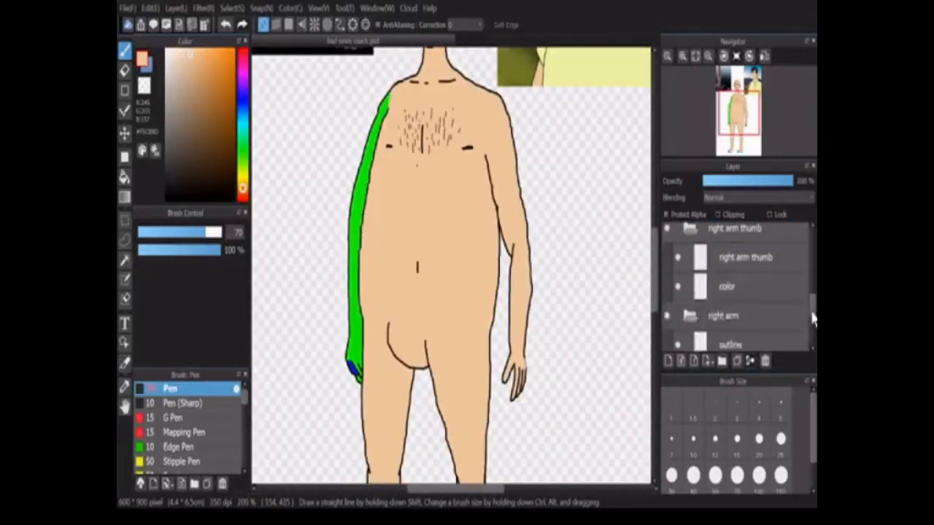
scroll(812, 317, up, 1)
click(751, 328)
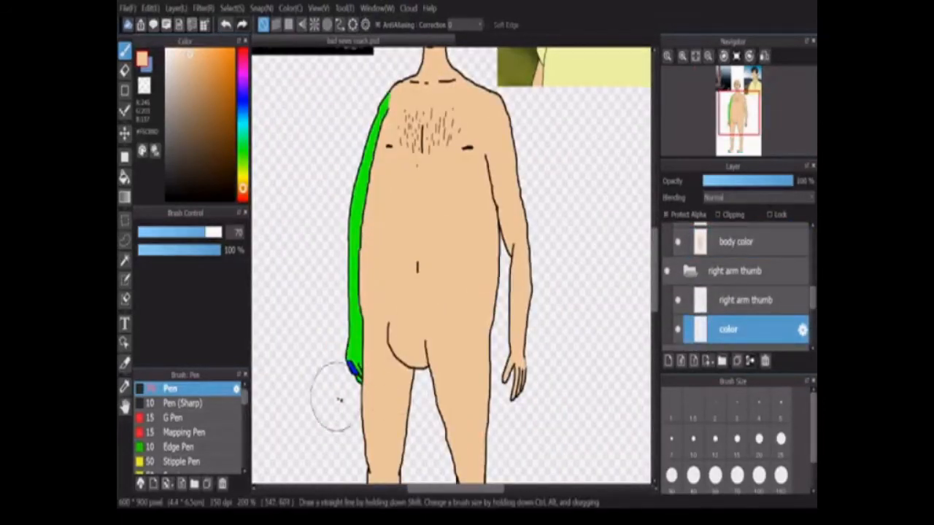
scroll(752, 306, down, 2)
click(751, 310)
key(ctrl+z)
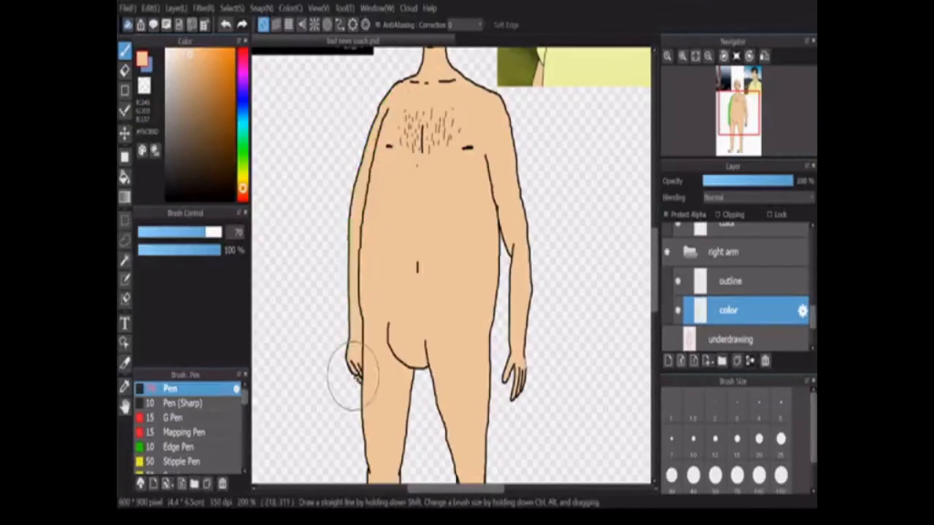
On the body outline layer, close the outline gap at the outer edge of the character's left hand with a black 2 px pen.
scroll(813, 321, down, 3)
scroll(654, 266, down, 1)
scroll(654, 266, up, 1)
scroll(751, 292, up, 3)
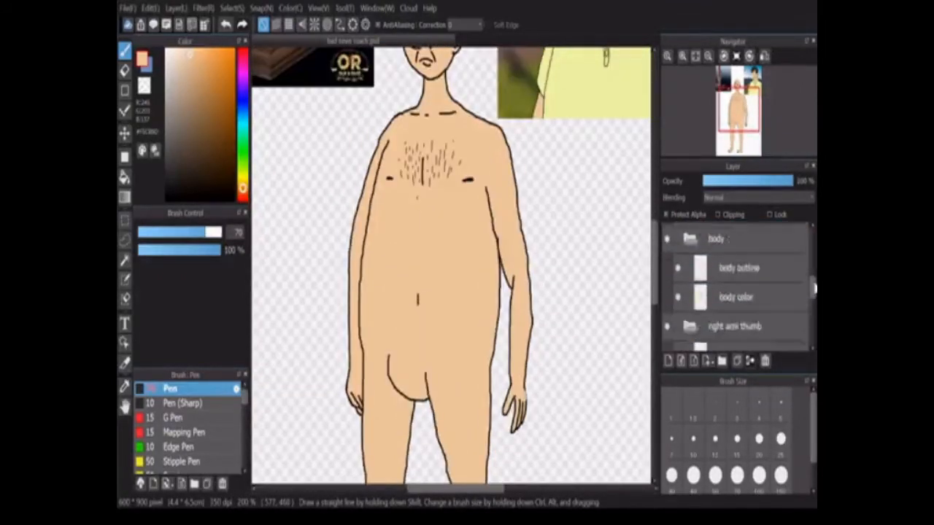
scroll(751, 291, down, 1)
click(741, 257)
drag(212, 232, 140, 232)
key(ctrl+plus)
click(166, 197)
key(ctrl+plus)
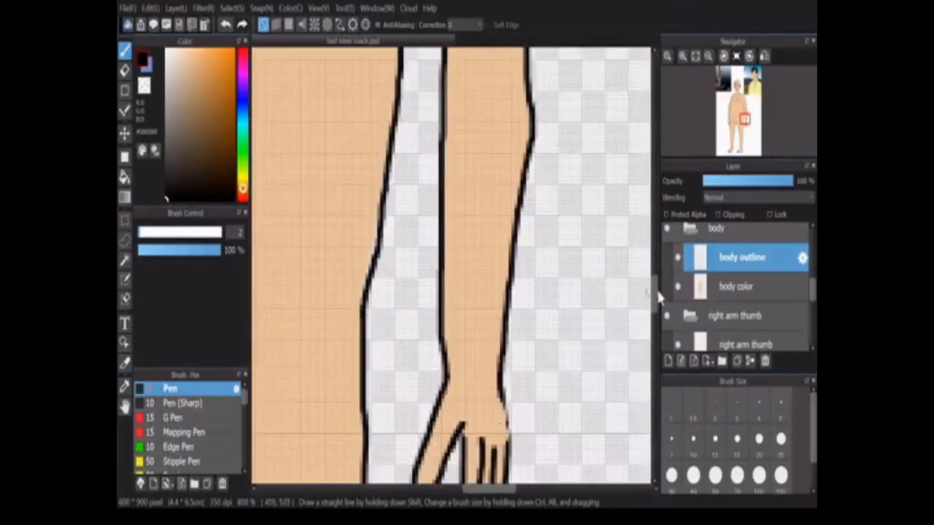
scroll(510, 317, down, 1)
key(ctrl+plus)
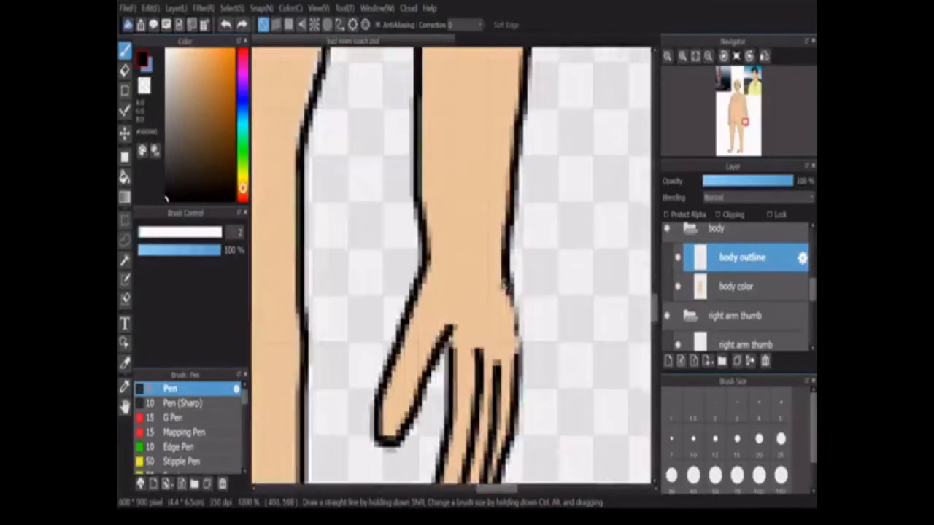
drag(518, 317, 518, 354)
scroll(463, 248, down, 3)
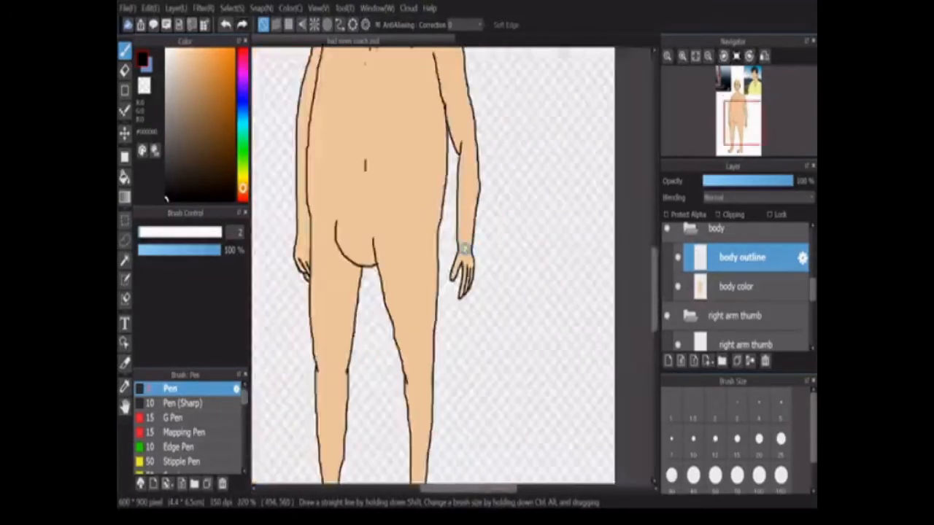
Delete the two reference picture layers so that only the character remains on the canvas.
scroll(428, 177, up, 1)
scroll(378, 258, down, 3)
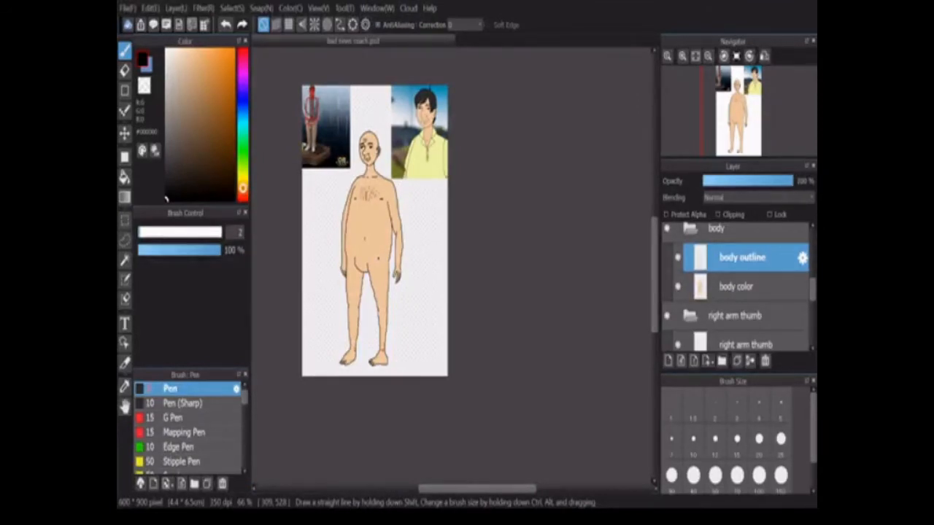
drag(813, 295, 814, 241)
click(739, 278)
click(765, 362)
click(723, 236)
click(765, 361)
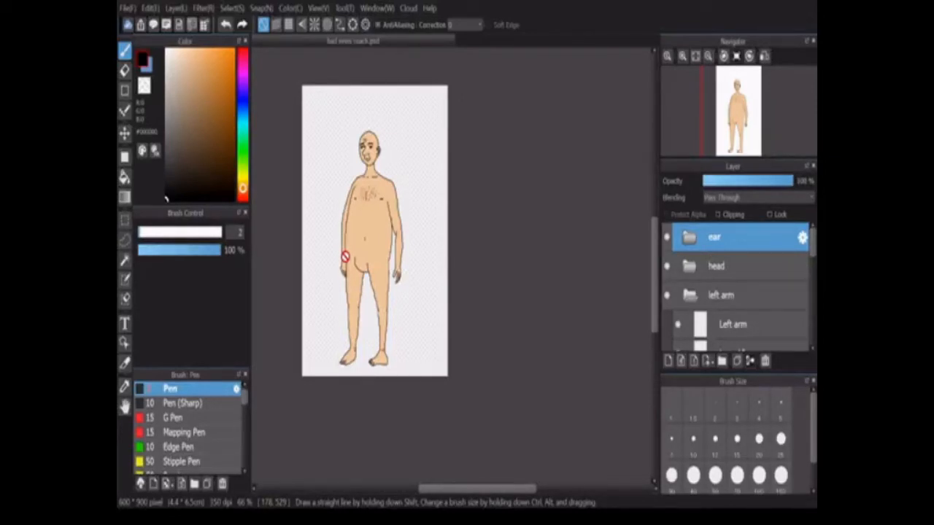
Add a new layer above the ear folder and sketch a red 2 px waistline for the shorts below the navel.
scroll(345, 256, up, 3)
click(668, 360)
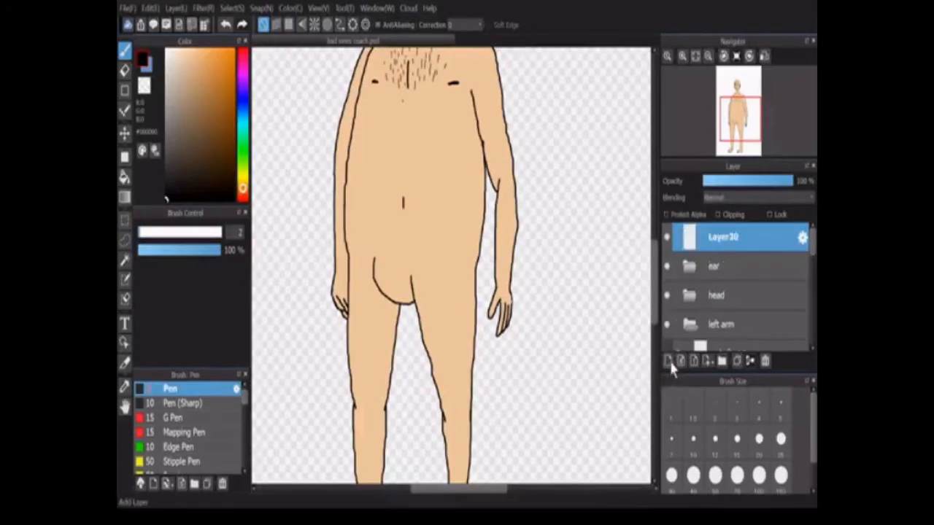
click(242, 50)
scroll(376, 254, up, 2)
scroll(377, 253, up, 1)
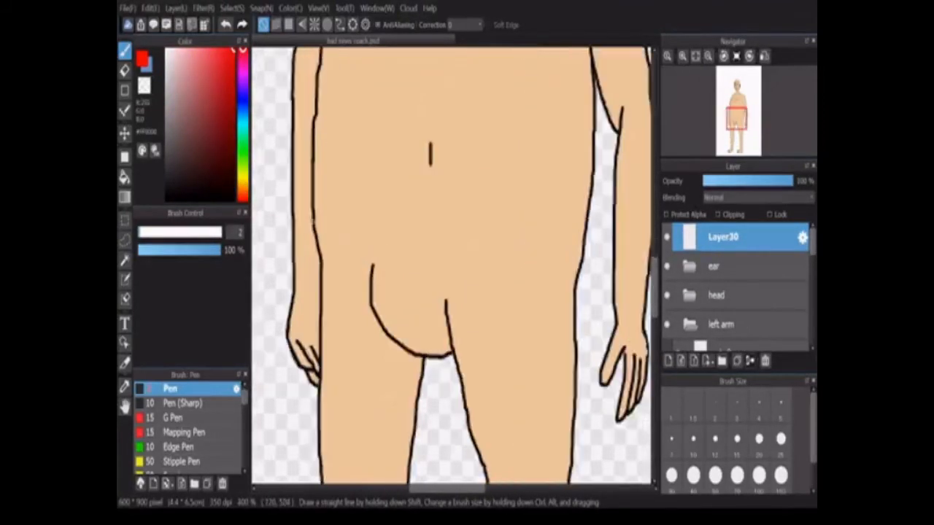
drag(384, 210, 585, 220)
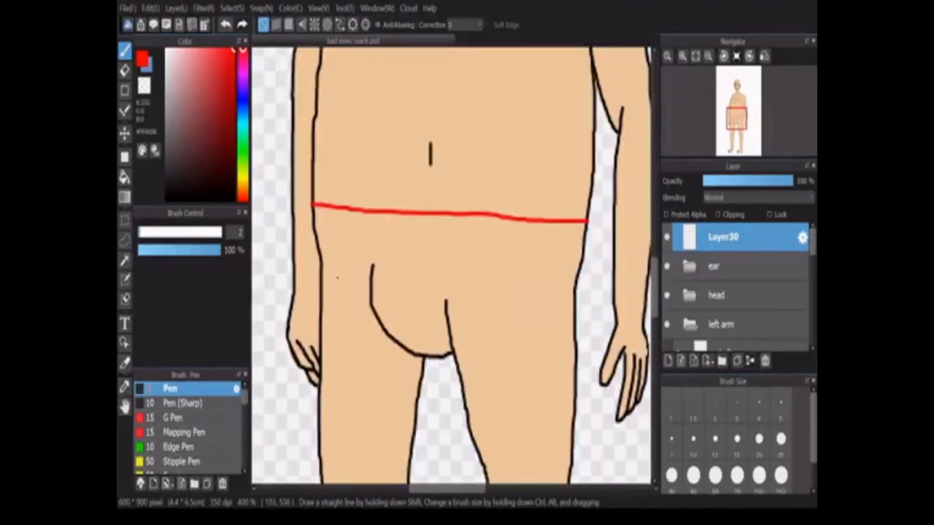
Sketch the shorts' crotch curve and the hem across the character's left thigh in red.
scroll(362, 267, up, 1)
mouse_move(375, 262)
mouse_down()
mouse_move(374, 320)
mouse_move(404, 376)
mouse_move(438, 410)
mouse_up()
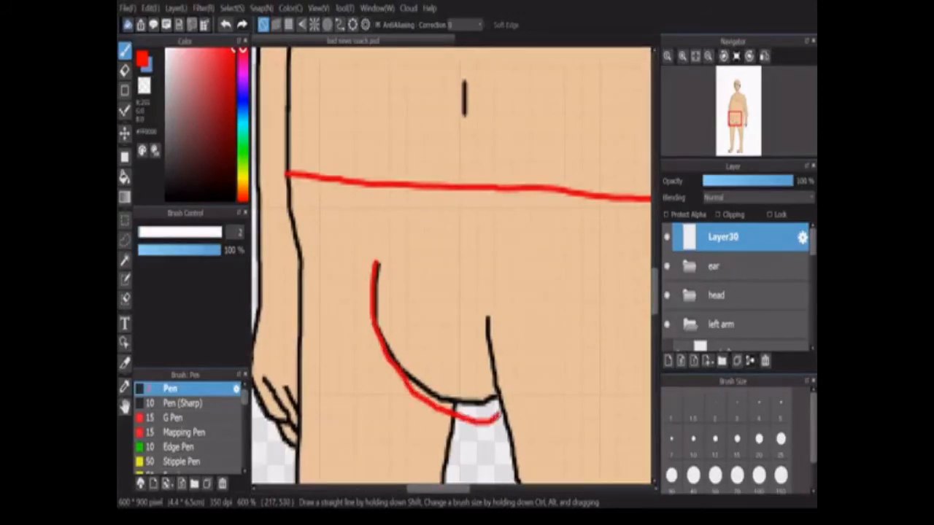
key(ctrl+z)
mouse_move(398, 378)
mouse_down()
mouse_move(444, 411)
mouse_move(500, 415)
mouse_move(532, 397)
mouse_move(599, 396)
mouse_up()
scroll(445, 380, down, 3)
scroll(457, 385, up, 3)
drag(450, 490, 479, 490)
drag(406, 396, 464, 403)
Trace the shorts' side edge in red along the character's left hip from the waistline to the hem.
scroll(483, 208, up, 1)
drag(469, 240, 461, 343)
key(ctrl+z)
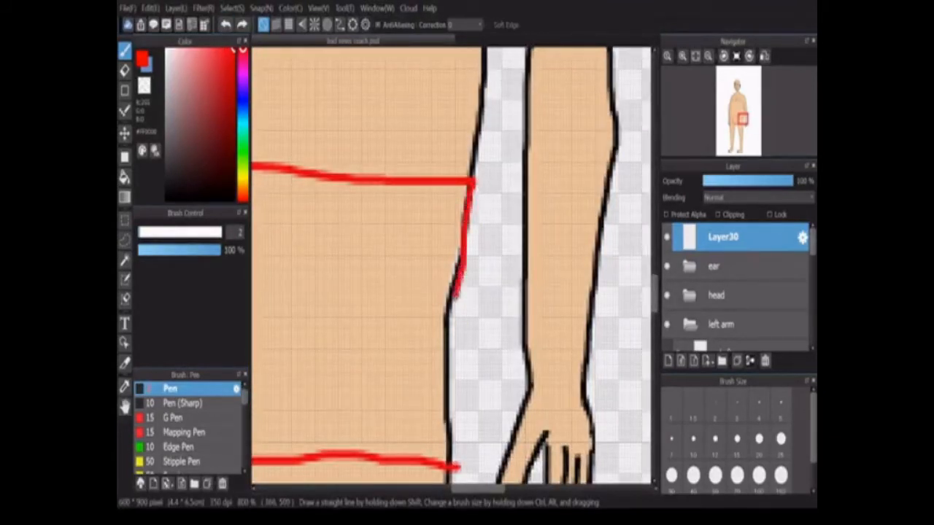
scroll(438, 467, down, 1)
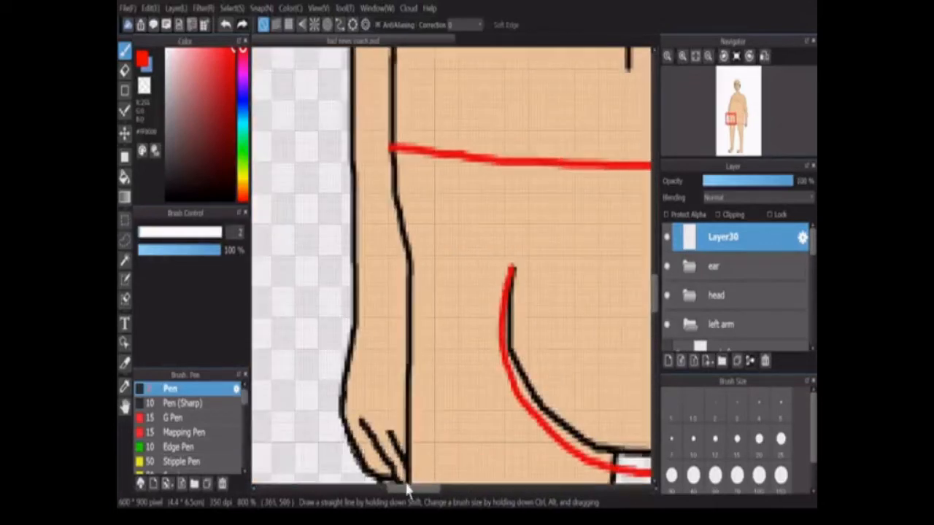
scroll(380, 157, down, 2)
scroll(379, 158, up, 2)
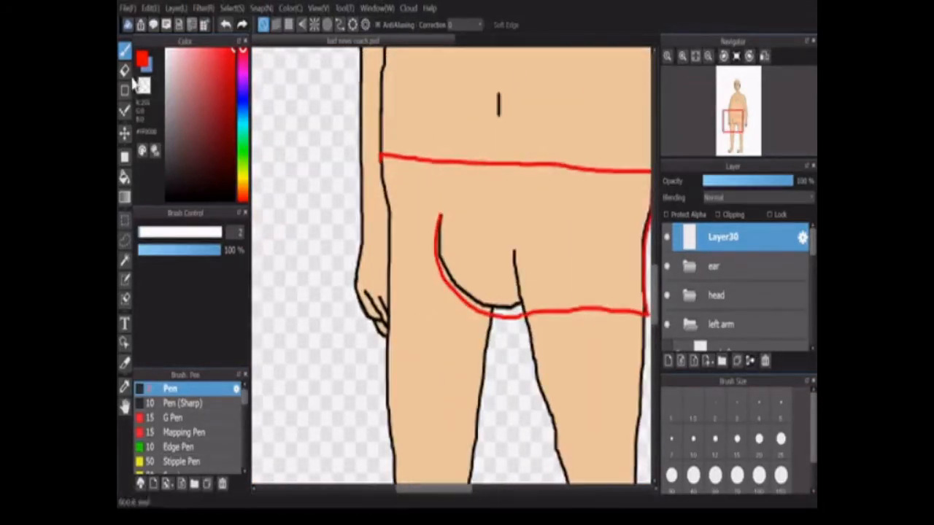
Trim the red crotch curve with the 7 px eraser and join it to the hem with a line between the legs.
key(e)
scroll(511, 307, up, 1)
scroll(510, 308, up, 1)
mouse_move(562, 332)
mouse_down()
mouse_move(438, 333)
mouse_move(296, 202)
mouse_move(349, 264)
mouse_move(445, 318)
mouse_move(546, 321)
mouse_up()
key(p)
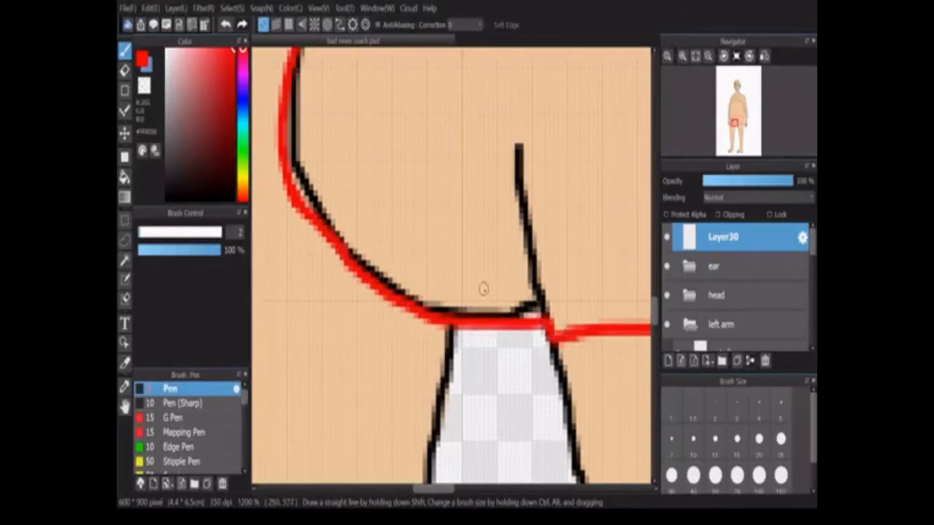
scroll(483, 289, down, 2)
key(e)
scroll(438, 291, down, 1)
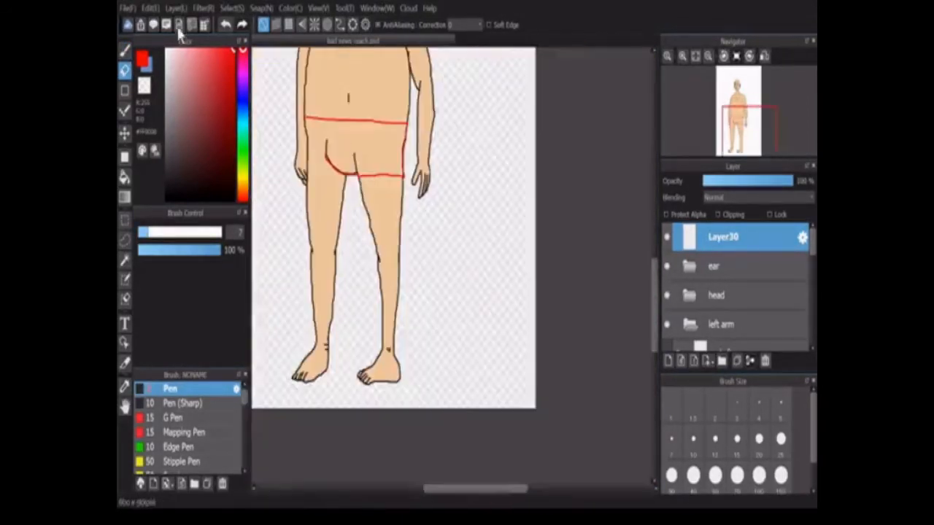
Sketch the shorts' hem across the character's right thigh in red, from the crotch to the outer leg.
key(p)
scroll(328, 188, up, 2)
scroll(437, 291, left, 2)
scroll(416, 95, up, 2)
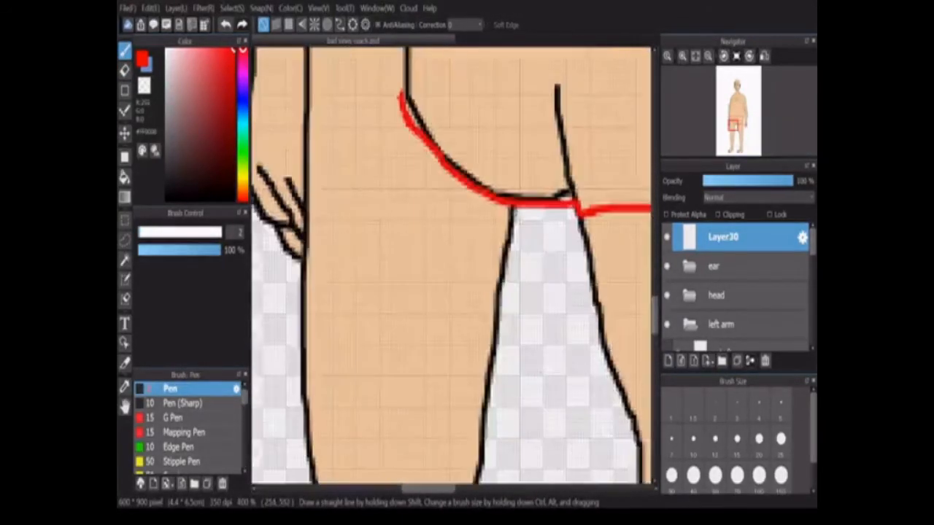
drag(517, 212, 306, 198)
scroll(307, 198, down, 2)
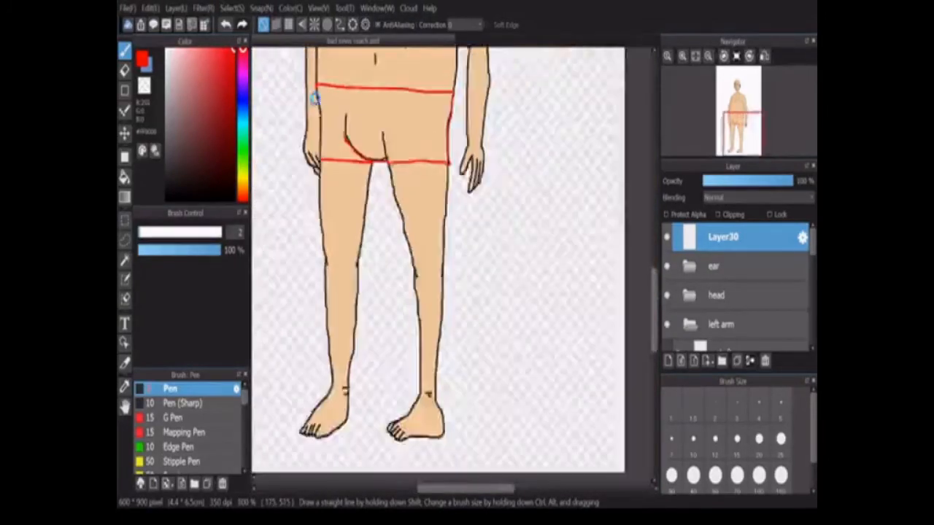
Trace the shorts' side edge along the character's right hip and sketch a second red line to form the waistband.
scroll(315, 146, up, 3)
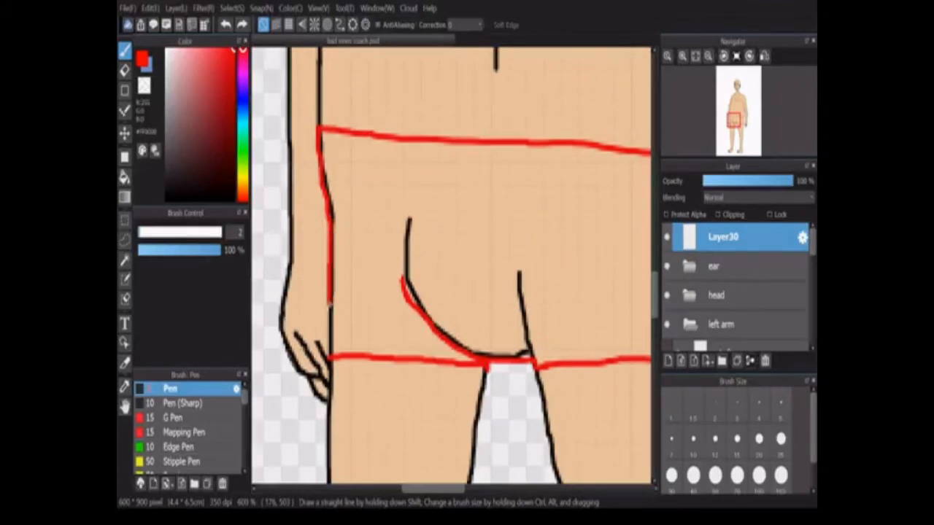
scroll(408, 175, down, 3)
scroll(453, 212, up, 2)
scroll(332, 346, up, 3)
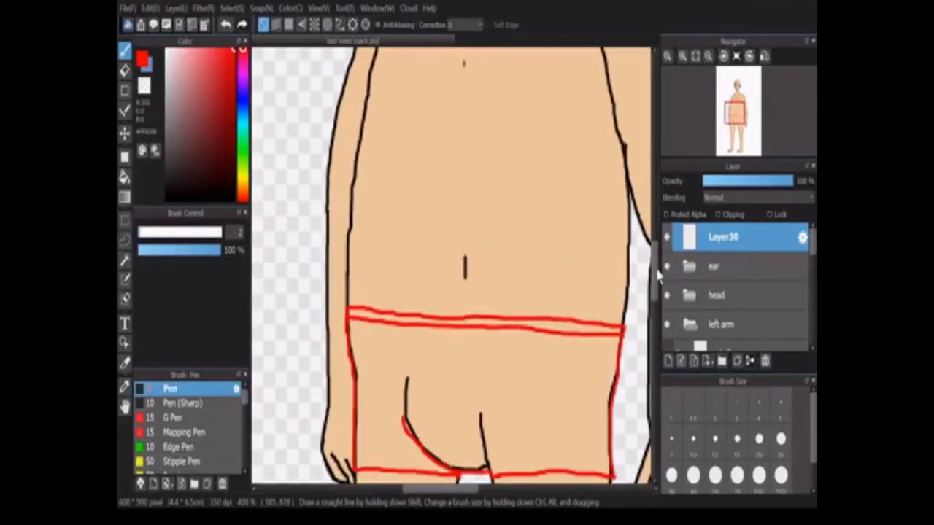
drag(657, 271, 654, 290)
Sketch a second red line below the hem on both legs to form the shorts' cuffs.
scroll(525, 321, down, 2)
scroll(525, 340, up, 3)
drag(450, 491, 462, 491)
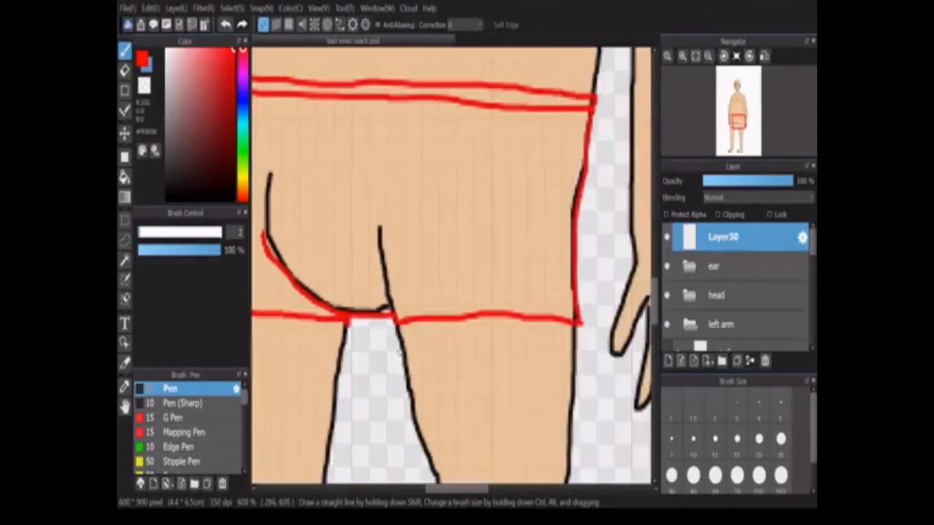
drag(394, 325, 522, 333)
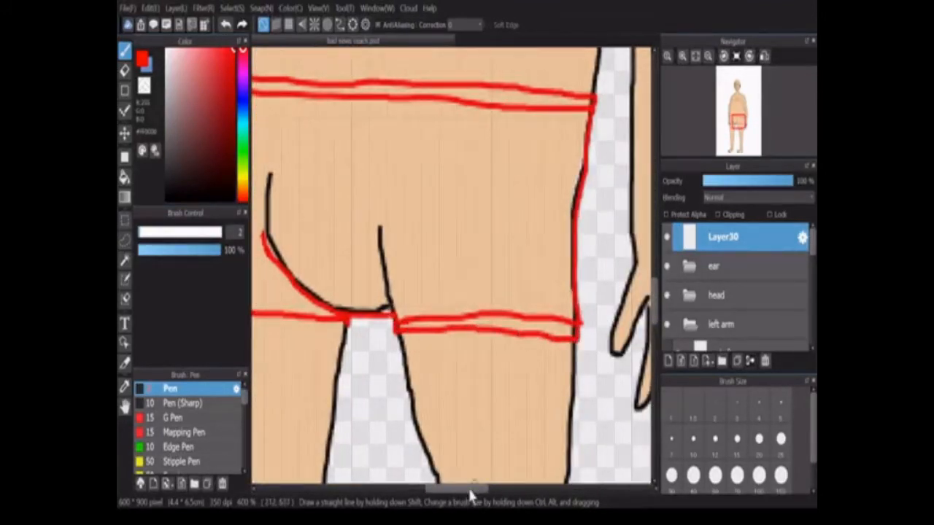
drag(471, 496, 443, 494)
scroll(492, 291, down, 5)
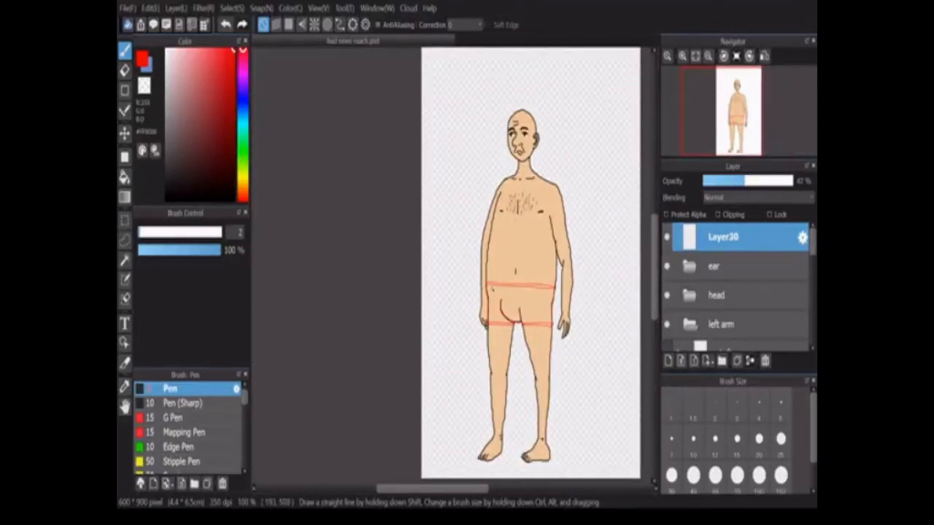
Lower the sketch layer's opacity to 47 %, add a new layer and start inking the waistband from the character's right hip in 2 px black.
click(669, 360)
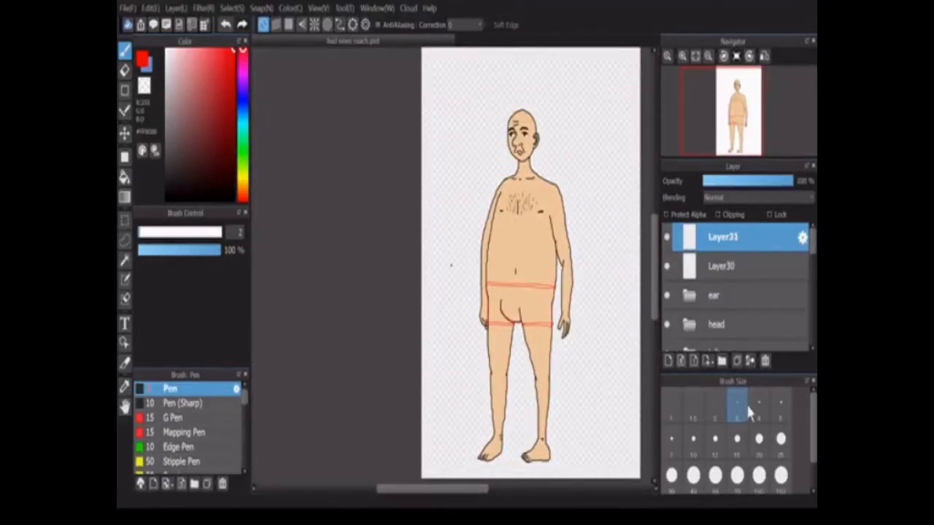
scroll(520, 277, up, 4)
scroll(385, 349, up, 2)
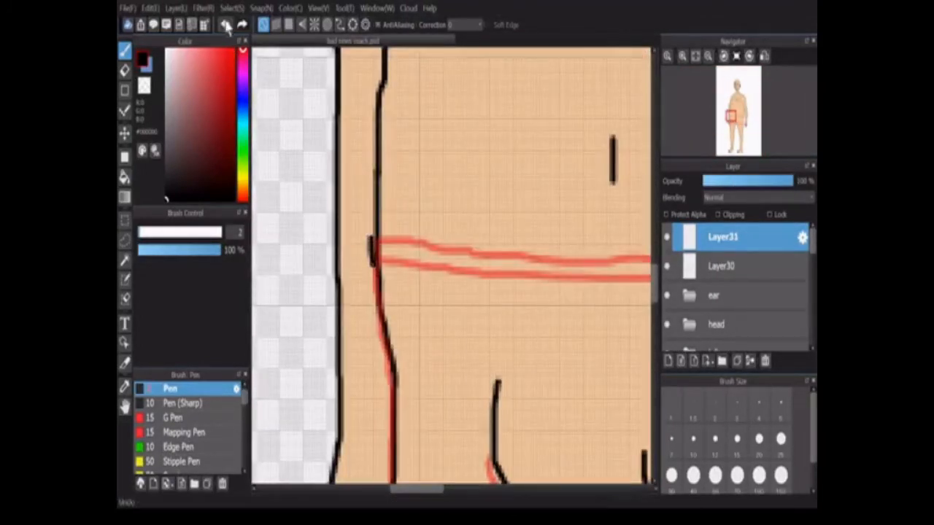
drag(373, 261, 573, 276)
drag(410, 496, 422, 496)
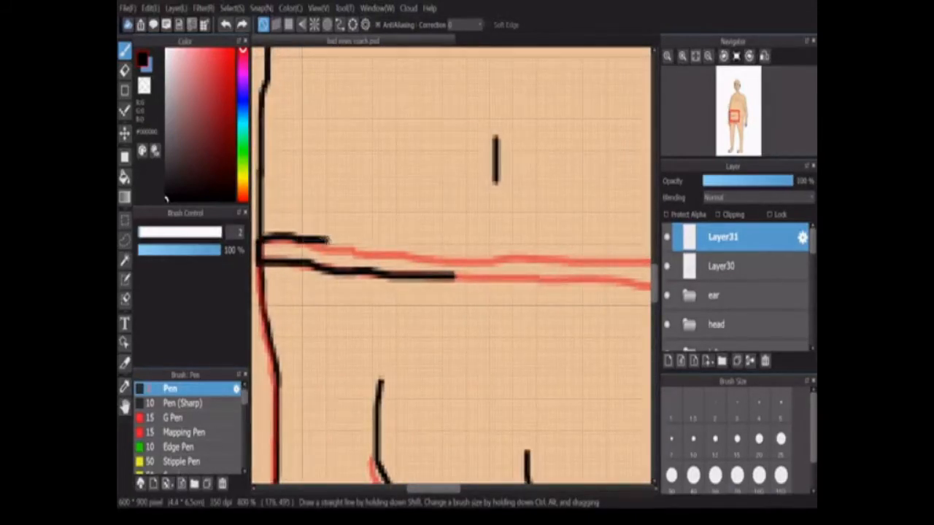
drag(328, 239, 506, 254)
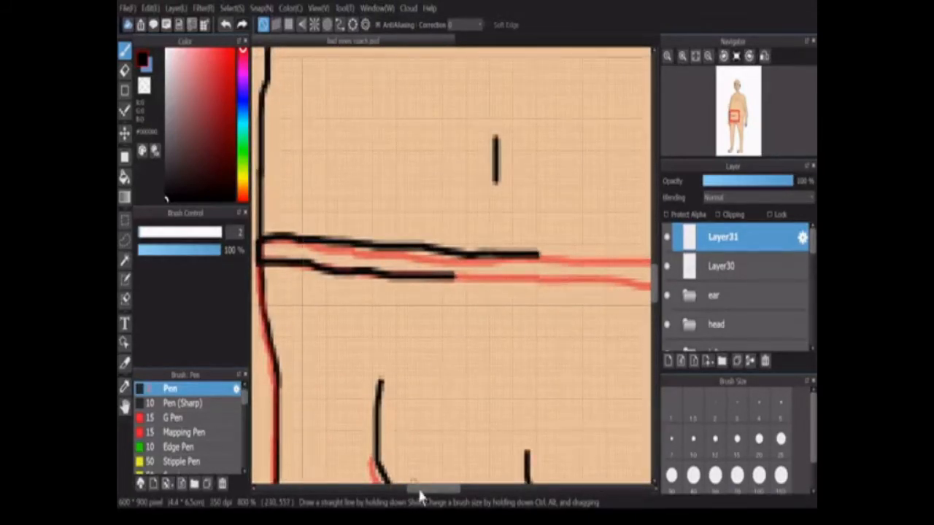
Ink both remaining waistband lines across the belly in black and close the band's end at the character's left hip.
drag(420, 496, 434, 496)
drag(405, 281, 648, 294)
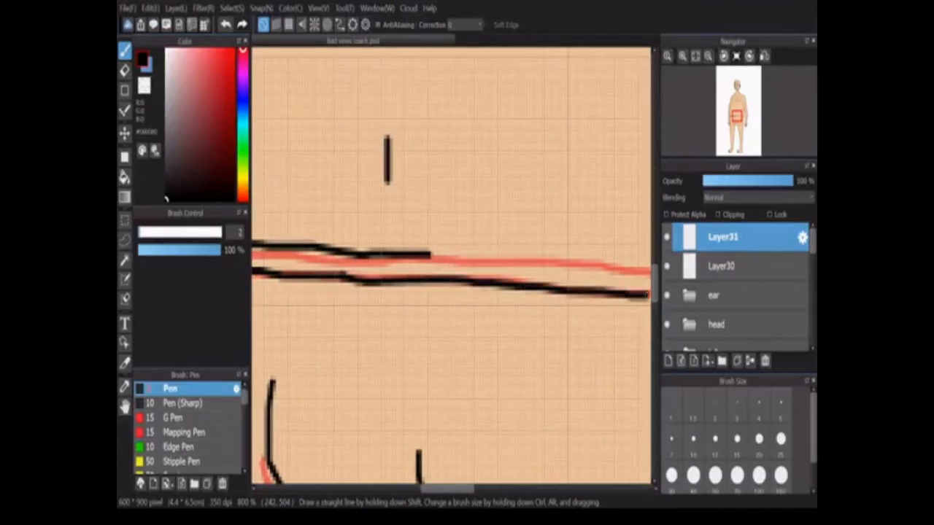
drag(446, 255, 648, 265)
drag(448, 489, 469, 489)
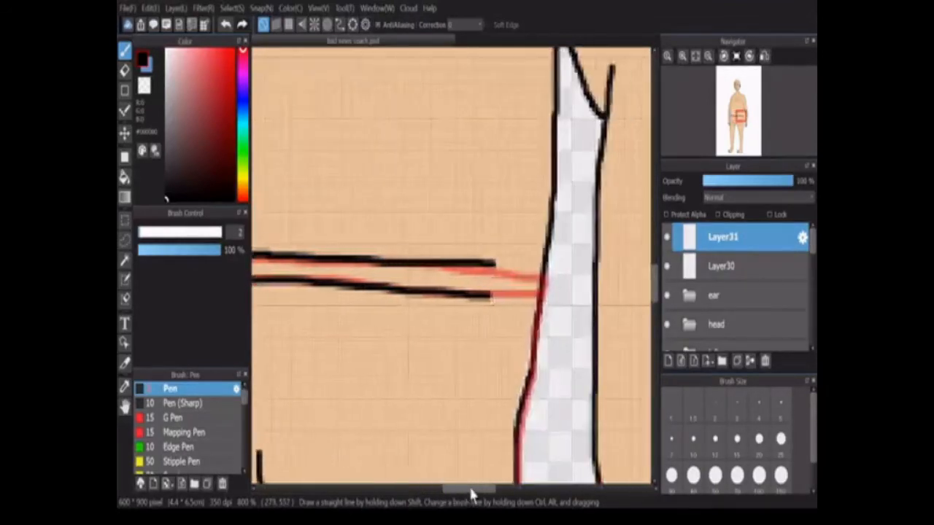
scroll(510, 284, up, 1)
mouse_move(485, 254)
mouse_down()
mouse_move(517, 253)
mouse_move(569, 305)
mouse_move(482, 303)
mouse_up()
scroll(476, 304, down, 3)
scroll(375, 352, down, 1)
scroll(273, 343, up, 2)
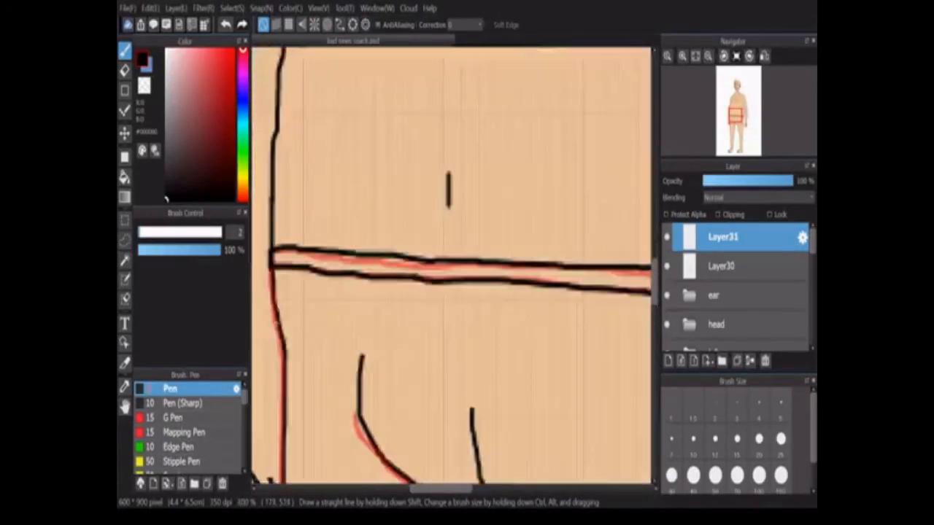
Restore the red sketch on Layer30 to 100 % opacity and make Layer31 active for inking.
scroll(274, 321, down, 1)
click(737, 266)
drag(773, 181, 804, 182)
click(733, 238)
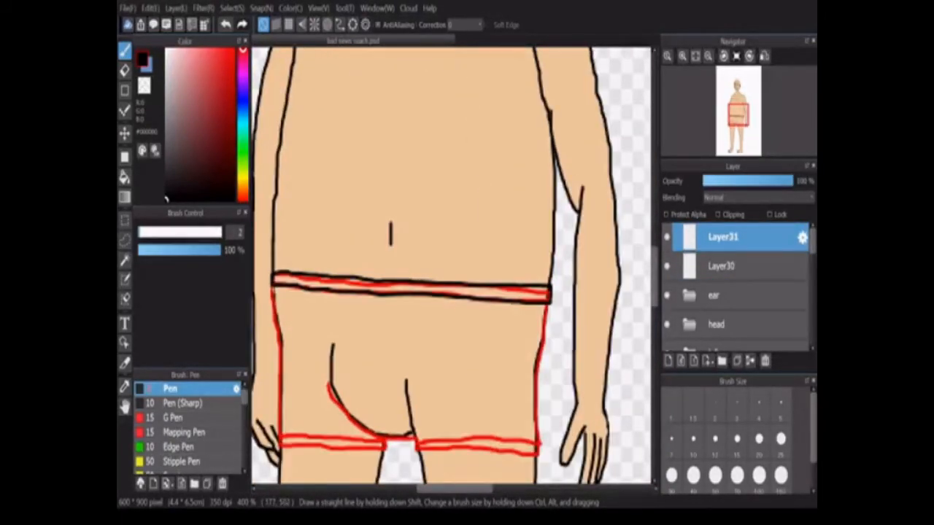
scroll(307, 322, up, 2)
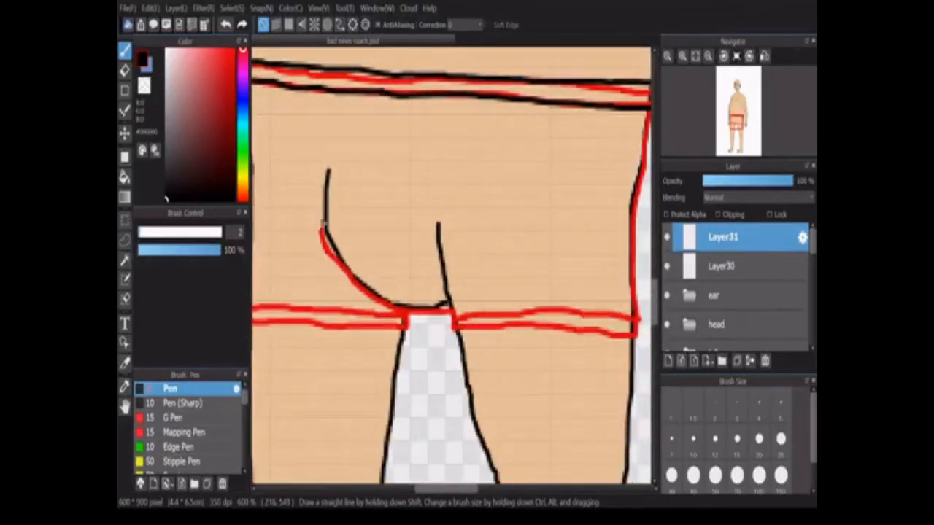
Ink the shorts' side edge and both cuff lines on the character's right leg in black over the red sketch.
scroll(340, 236, down, 3)
scroll(340, 236, up, 3)
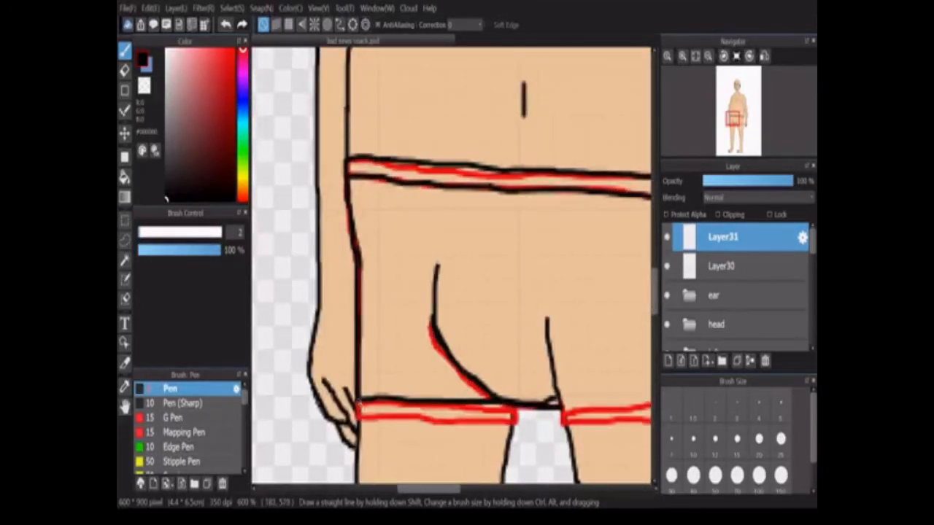
drag(423, 491, 438, 491)
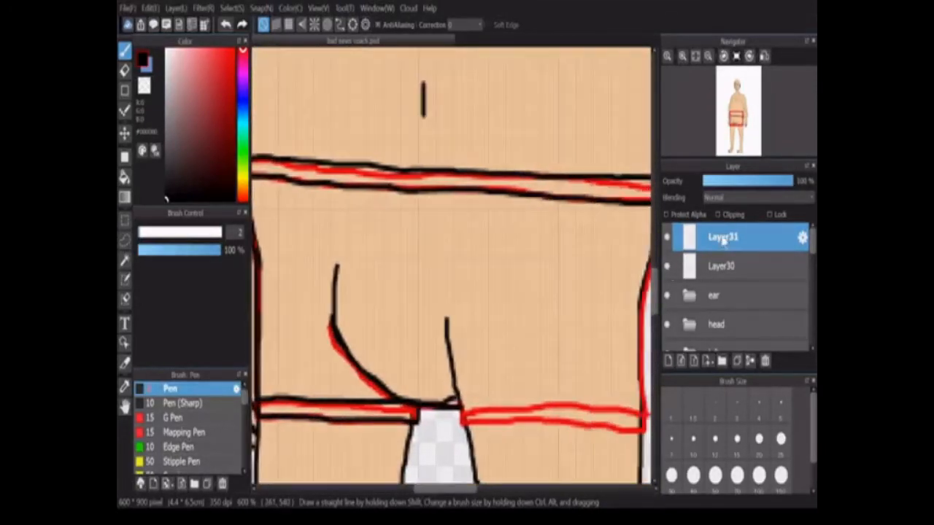
click(667, 266)
click(667, 266)
Ink the lower cuff line on the character's left leg in black from the inner thigh to the outer edge.
scroll(457, 429, down, 1)
scroll(458, 431, up, 1)
scroll(463, 418, up, 2)
right_click(461, 418)
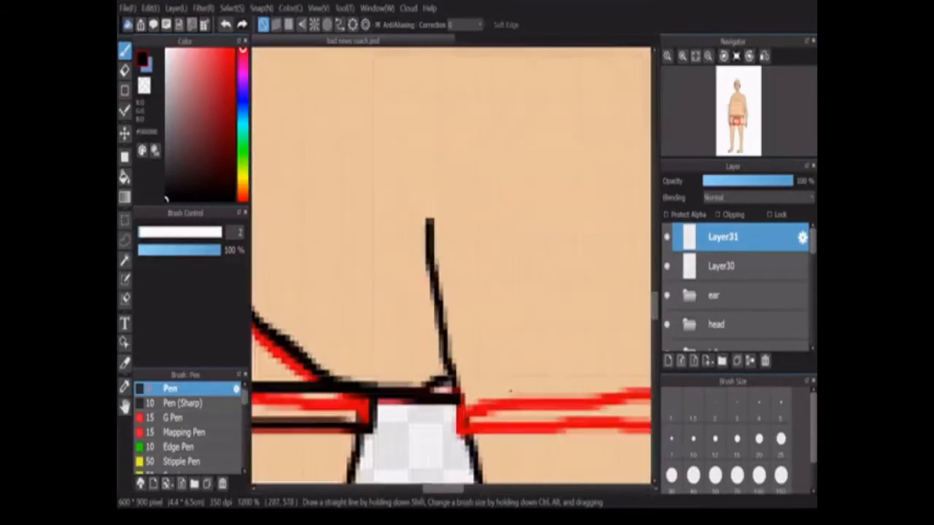
mouse_move(459, 405)
mouse_down()
mouse_move(464, 425)
mouse_move(642, 411)
mouse_up()
drag(449, 489, 478, 490)
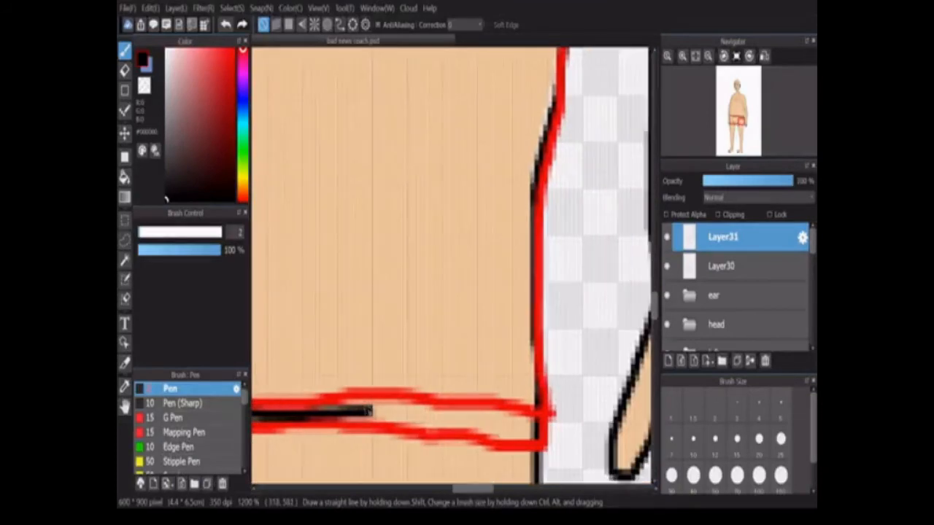
drag(367, 411, 542, 434)
Ink the upper cuff line across the character's left leg in black up to the outer edge.
scroll(375, 436, down, 4)
scroll(339, 438, up, 3)
mouse_move(308, 420)
mouse_down()
mouse_move(399, 404)
mouse_move(549, 406)
mouse_up()
scroll(301, 415, up, 1)
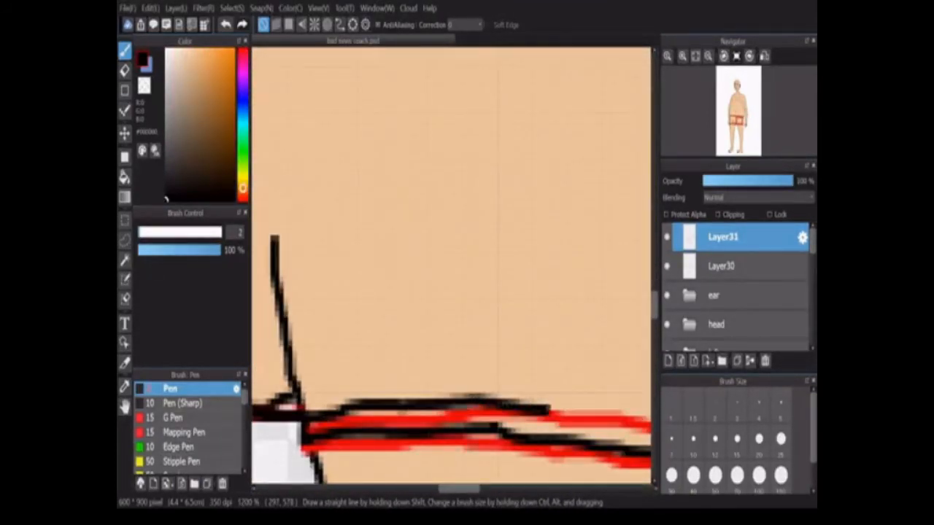
drag(456, 488, 480, 491)
mouse_move(377, 410)
mouse_down()
mouse_move(495, 412)
mouse_move(502, 448)
mouse_up()
scroll(505, 306, down, 4)
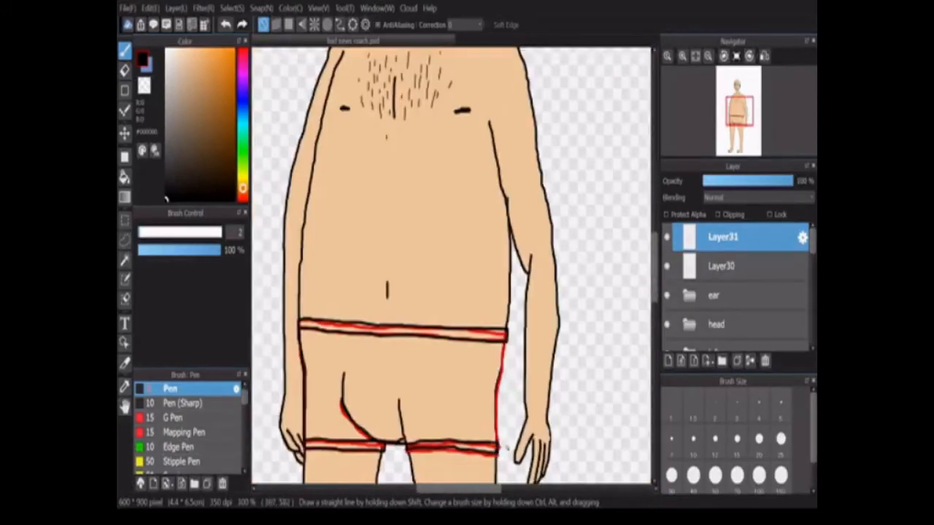
Ink the shorts' outer edge from the waistband to the cuff at the character's left hip and hide the Layer30 sketch.
click(667, 268)
click(667, 272)
click(667, 271)
click(666, 270)
scroll(502, 365, up, 2)
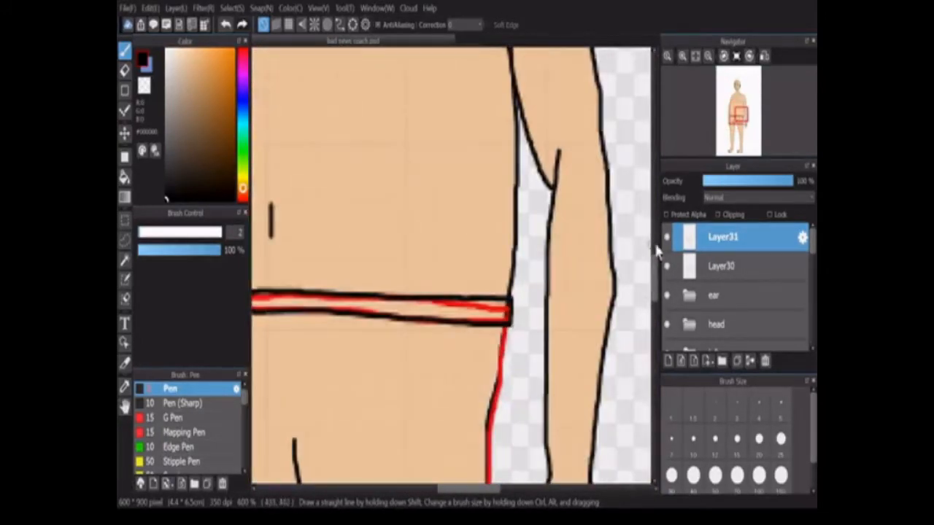
scroll(654, 272, down, 3)
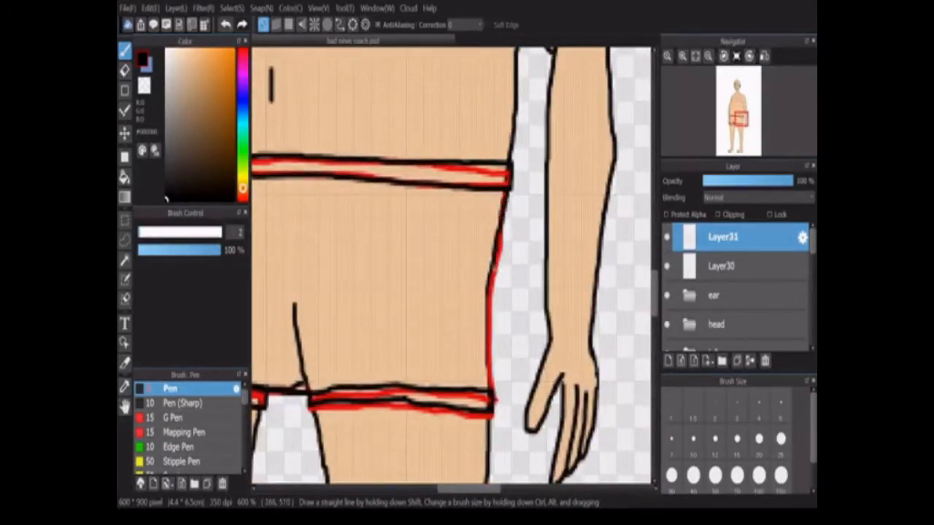
click(666, 267)
scroll(339, 216, down, 4)
scroll(339, 215, up, 3)
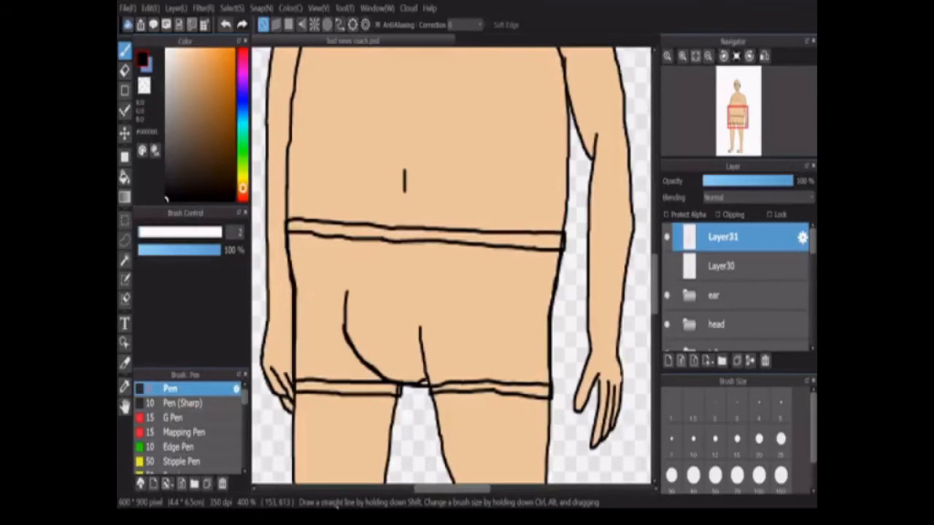
Replace the Layer30 sketch with a new layer placed below Layer31 and set the pen size to 30 px.
scroll(377, 183, down, 4)
scroll(377, 184, up, 4)
scroll(377, 184, down, 1)
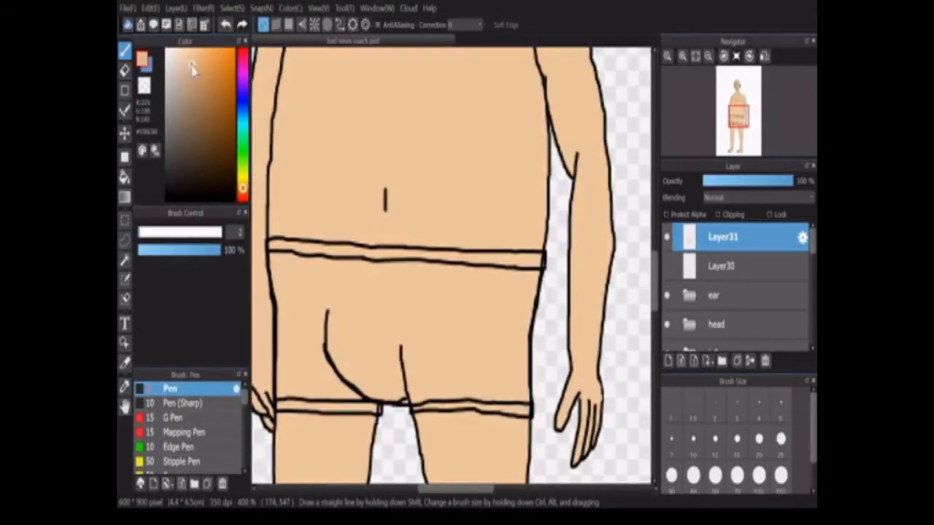
click(671, 475)
click(722, 267)
click(764, 361)
click(669, 361)
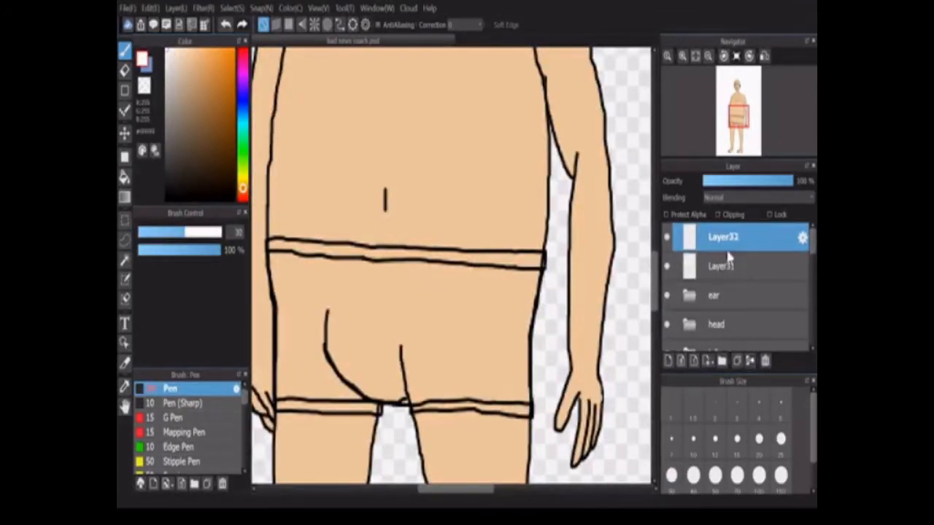
drag(726, 248, 729, 278)
Paint the whole shorts area on Layer32 in blue #4600FF, covering waistband and cuffs.
click(243, 92)
click(233, 50)
mouse_move(284, 250)
mouse_down()
mouse_move(285, 348)
mouse_move(305, 383)
mouse_up()
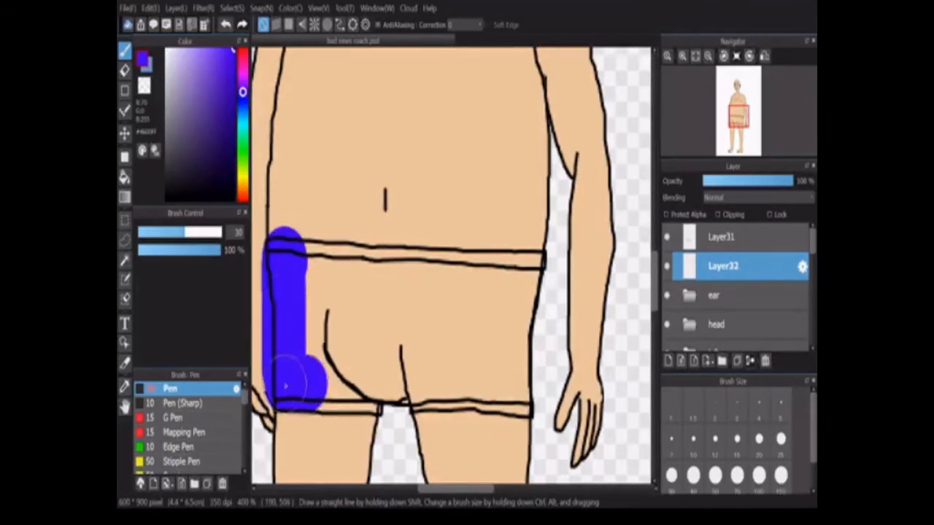
mouse_move(290, 265)
mouse_down()
mouse_move(484, 259)
mouse_move(529, 302)
mouse_move(520, 387)
mouse_move(423, 390)
mouse_move(306, 337)
mouse_move(321, 390)
mouse_move(370, 382)
mouse_move(389, 295)
mouse_move(474, 358)
mouse_move(485, 291)
mouse_move(503, 304)
mouse_up()
scroll(507, 300, down, 5)
scroll(507, 300, up, 4)
Erase the blue overflow along the shorts' edge and below the cuff on the character's right side with a 7 px eraser.
click(125, 70)
scroll(327, 269, down, 1)
scroll(328, 269, up, 1)
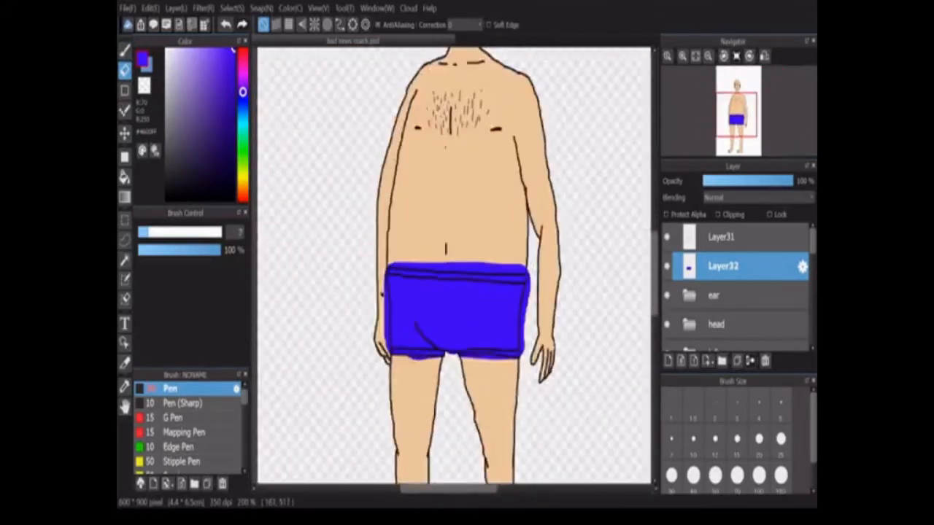
scroll(383, 293, down, 2)
scroll(385, 292, up, 4)
mouse_move(384, 252)
mouse_down()
mouse_move(388, 371)
mouse_move(388, 210)
mouse_up()
scroll(389, 413, up, 1)
drag(447, 444, 521, 442)
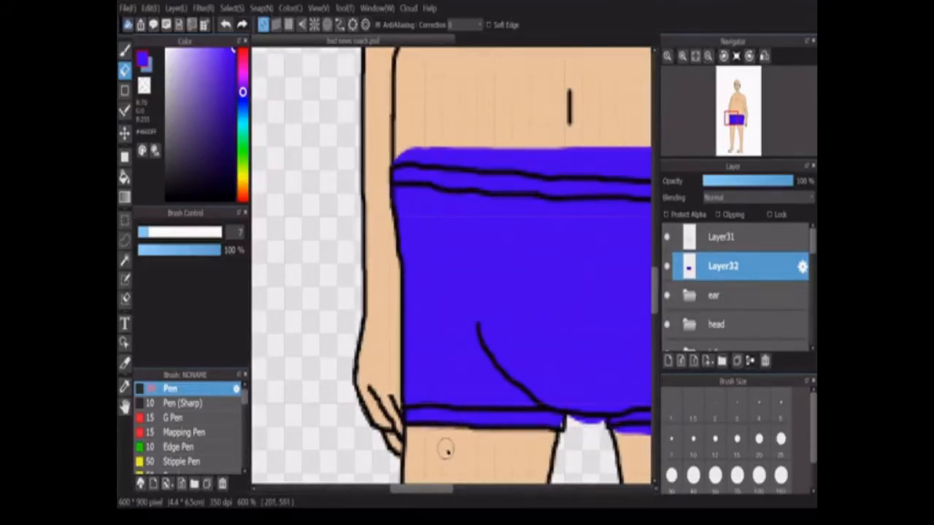
Erase the blue overflow in the gap between the legs and below the cuff on the character's left leg.
scroll(436, 470, up, 2)
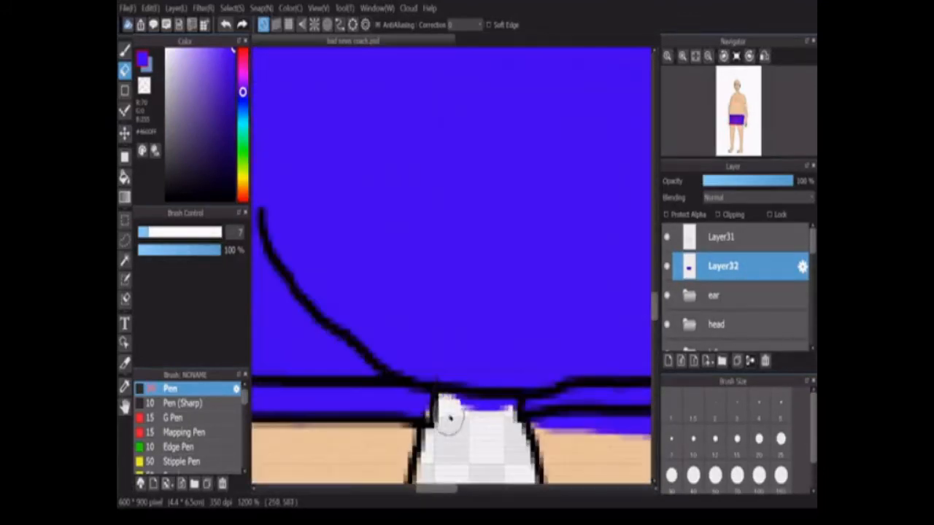
key(b)
key(e)
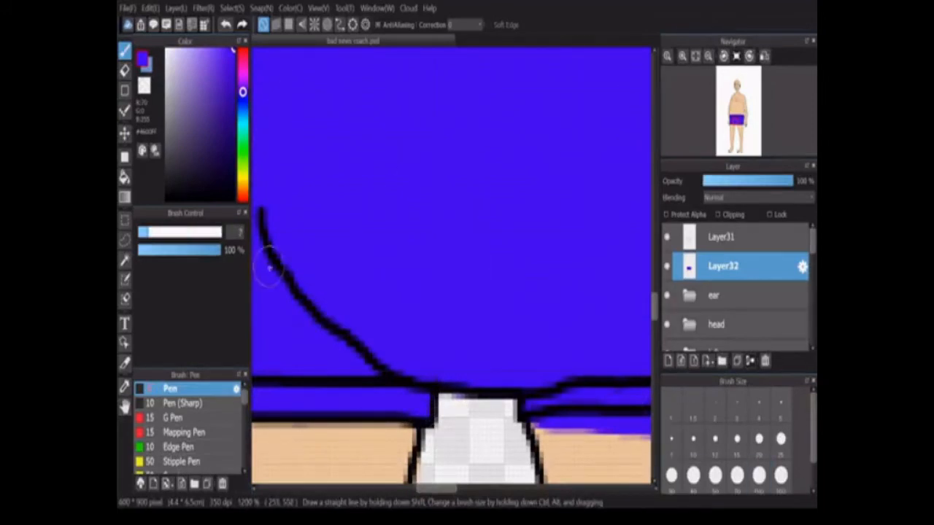
drag(436, 489, 453, 490)
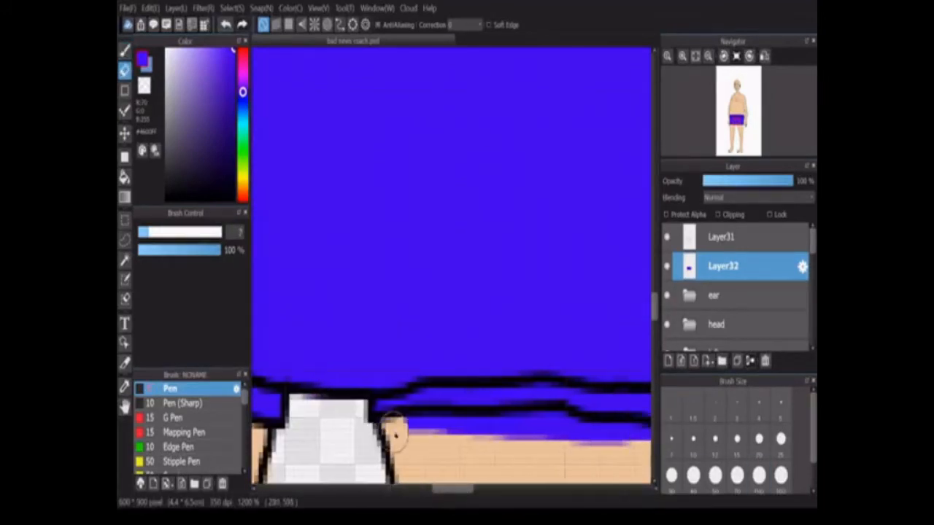
drag(380, 429, 589, 434)
drag(455, 489, 477, 490)
drag(367, 440, 477, 442)
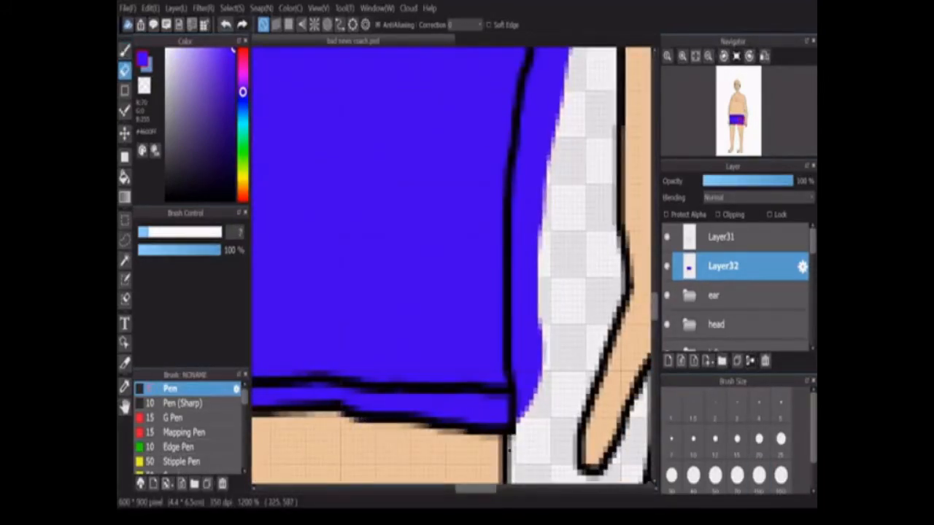
Erase the blue overflow outside the shorts' edge along the character's left hip.
click(656, 269)
drag(656, 264, 654, 297)
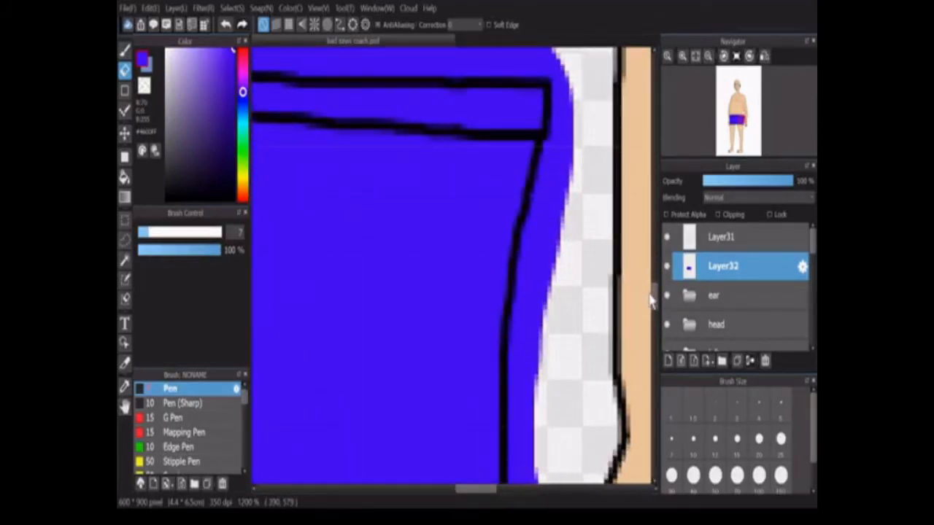
mouse_move(558, 64)
mouse_down()
mouse_move(538, 292)
mouse_move(557, 262)
mouse_up()
mouse_move(654, 307)
mouse_down()
mouse_move(654, 327)
mouse_move(655, 316)
mouse_up()
mouse_move(522, 176)
mouse_down()
mouse_move(518, 244)
mouse_move(539, 287)
mouse_up()
scroll(498, 467, down, 3)
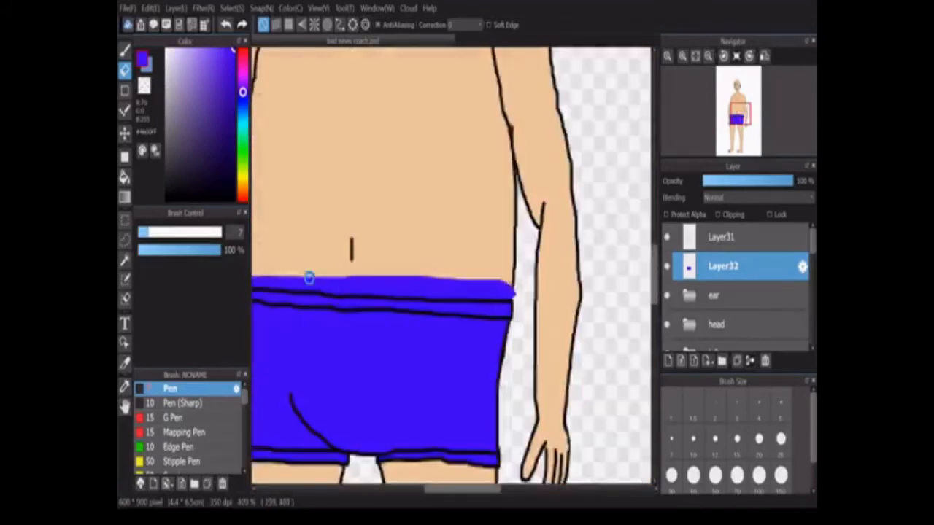
Erase the blue overflow above the waistband across the belly with a 12 px eraser.
scroll(309, 275, down, 3)
scroll(285, 276, up, 5)
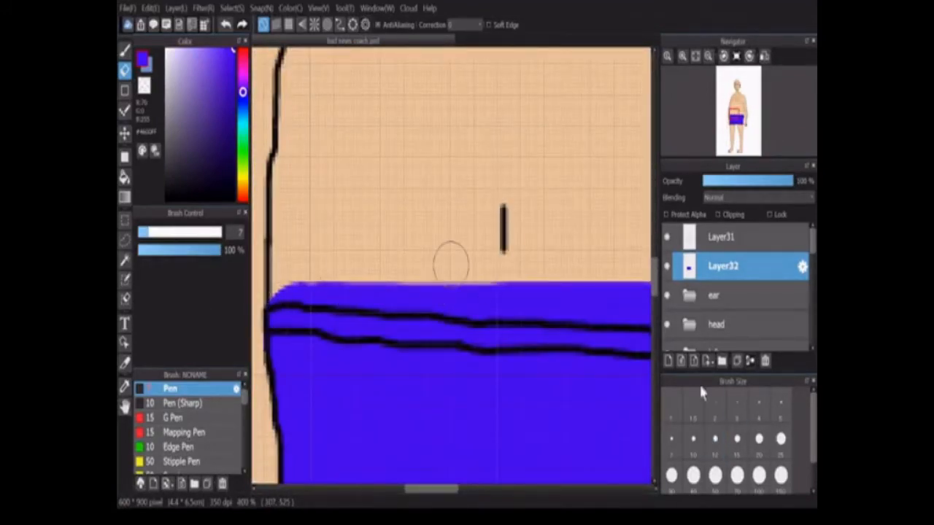
click(715, 439)
mouse_move(271, 298)
mouse_down()
mouse_move(486, 298)
mouse_move(305, 284)
mouse_move(281, 299)
mouse_up()
mouse_move(436, 487)
mouse_down()
mouse_move(474, 494)
mouse_move(450, 489)
mouse_up()
drag(391, 299, 562, 314)
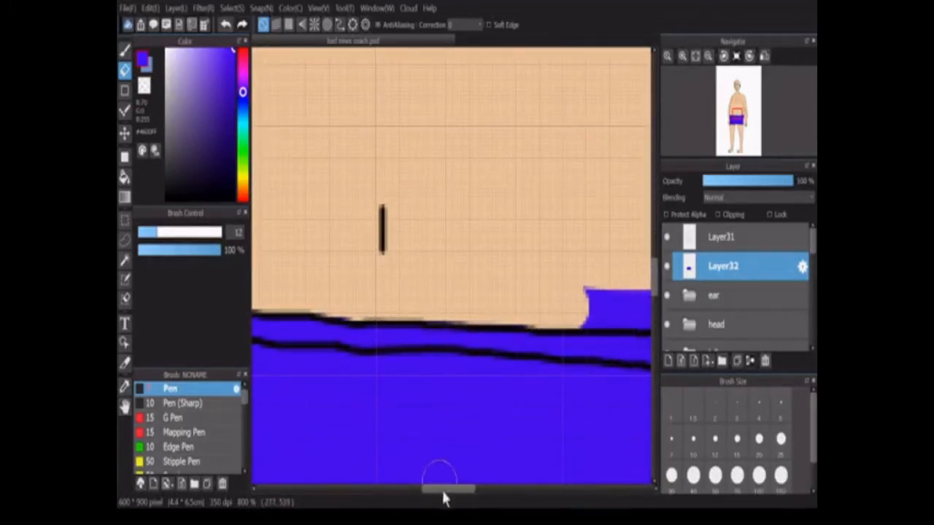
drag(442, 496, 462, 496)
drag(427, 306, 559, 312)
scroll(560, 312, down, 8)
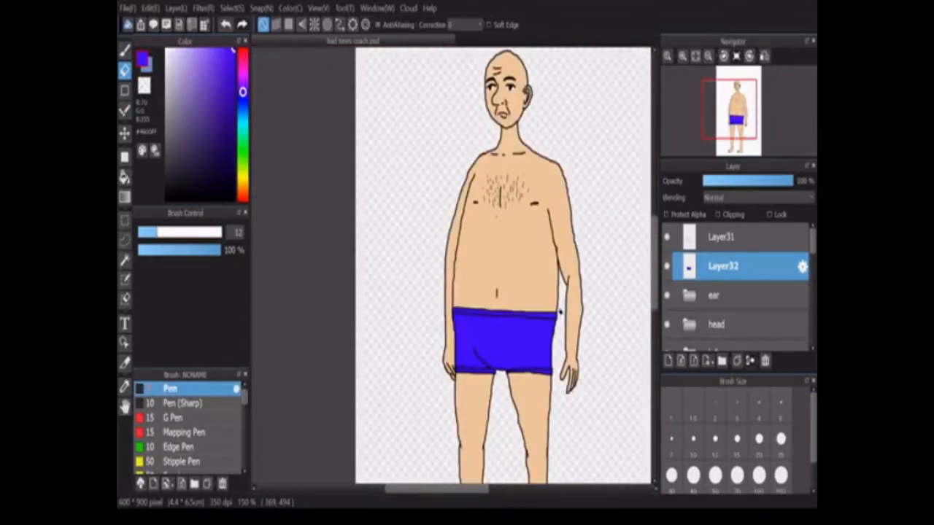
Protect the alpha of Layer32 and repaint the shorts white #FFFFFF with a 100 px pen.
drag(175, 56, 133, 21)
click(683, 215)
click(759, 476)
drag(488, 334, 478, 362)
key(ctrl+z)
click(124, 53)
click(715, 475)
click(759, 475)
scroll(494, 300, up, 3)
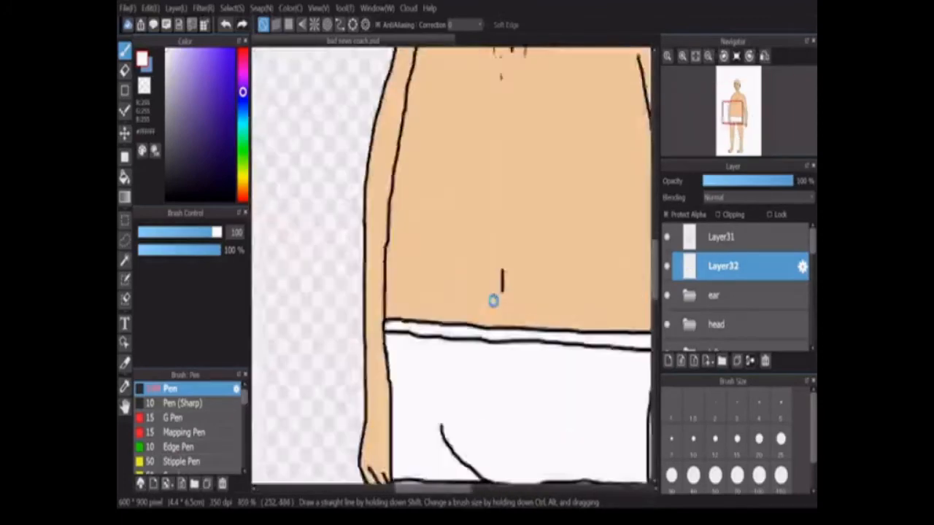
Try erasing the curved fold line with a 7 px eraser on Layer31, and undo the erasure.
scroll(495, 300, down, 2)
click(722, 237)
click(125, 71)
scroll(515, 357, up, 1)
click(671, 439)
drag(443, 362, 474, 401)
scroll(459, 361, down, 2)
scroll(461, 365, up, 2)
click(228, 27)
scroll(338, 276, down, 1)
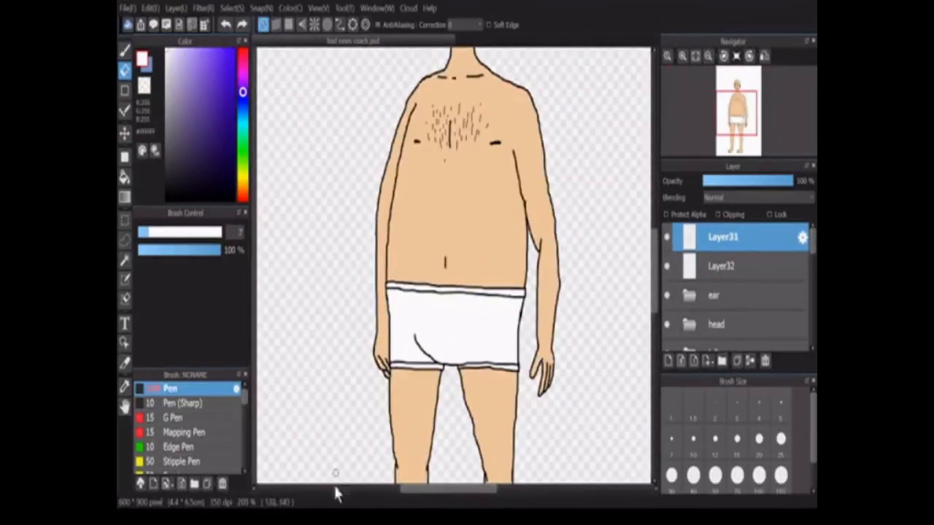
Try drawing a red line down the front of the shorts on Layer31, and undo the stroke.
scroll(451, 412, down, 2)
scroll(451, 413, up, 2)
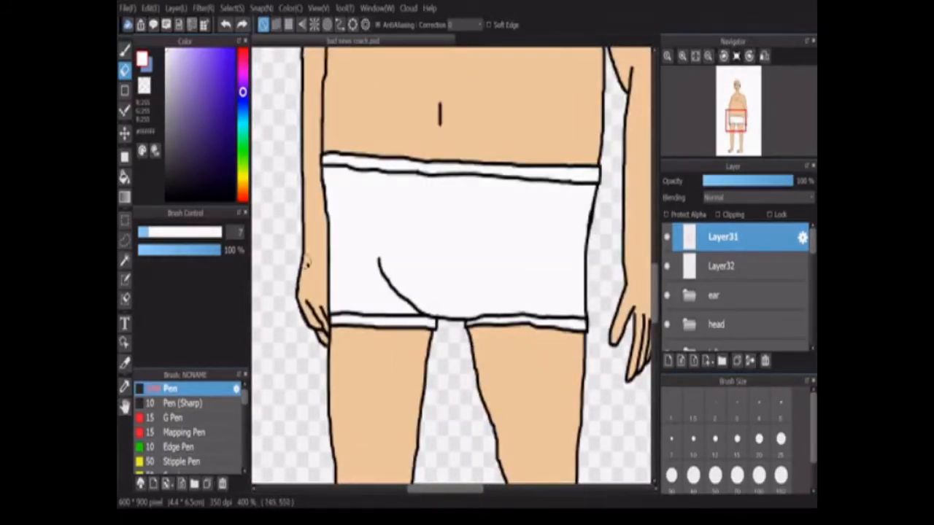
click(715, 408)
click(243, 51)
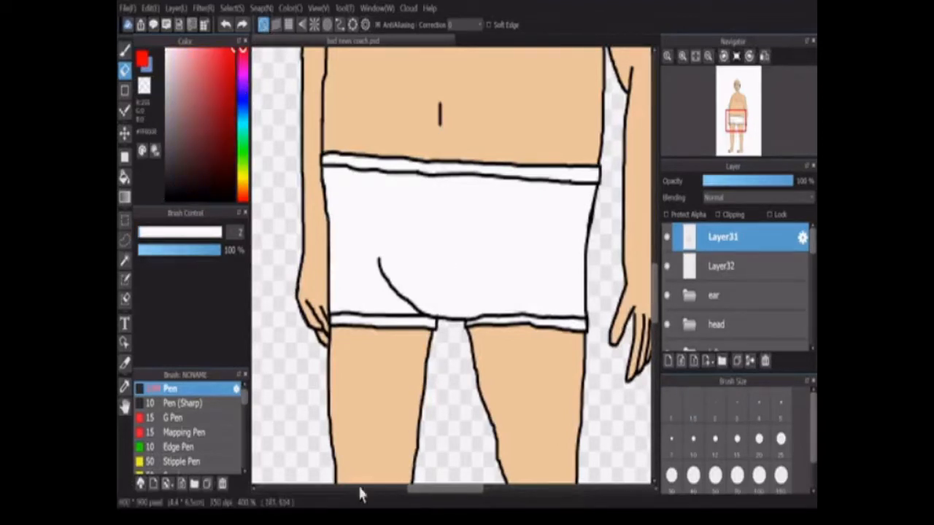
key(b)
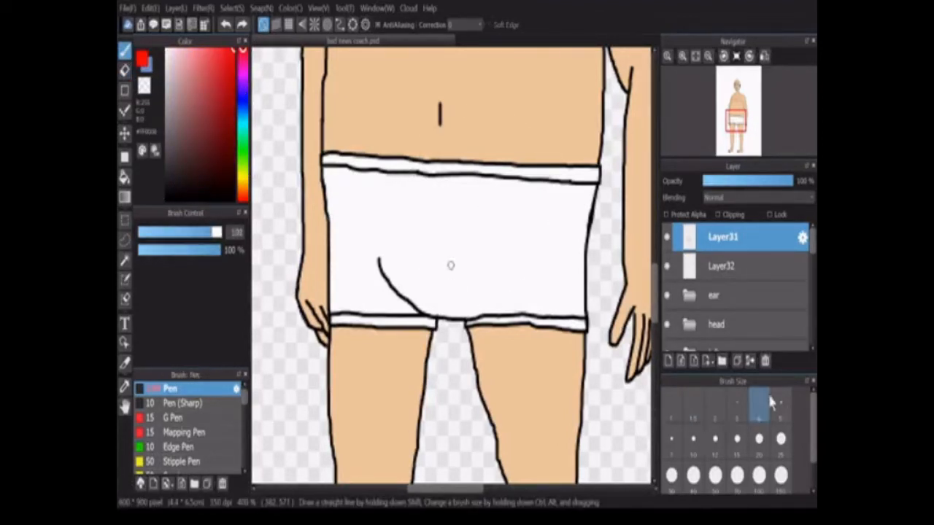
drag(496, 199, 522, 303)
key(ctrl+z)
key(ctrl+0)
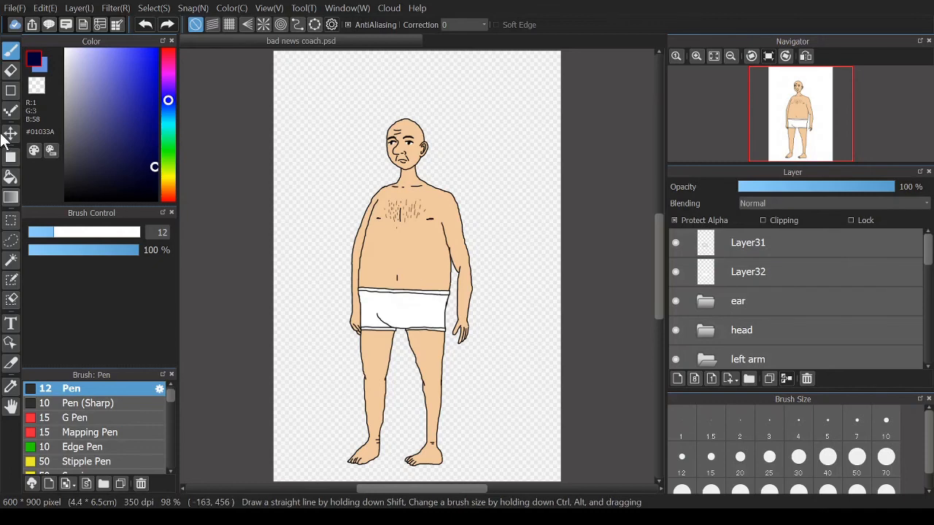
Add a new layer and place it below the right arm folder, directly above the underdrawing.
click(10, 177)
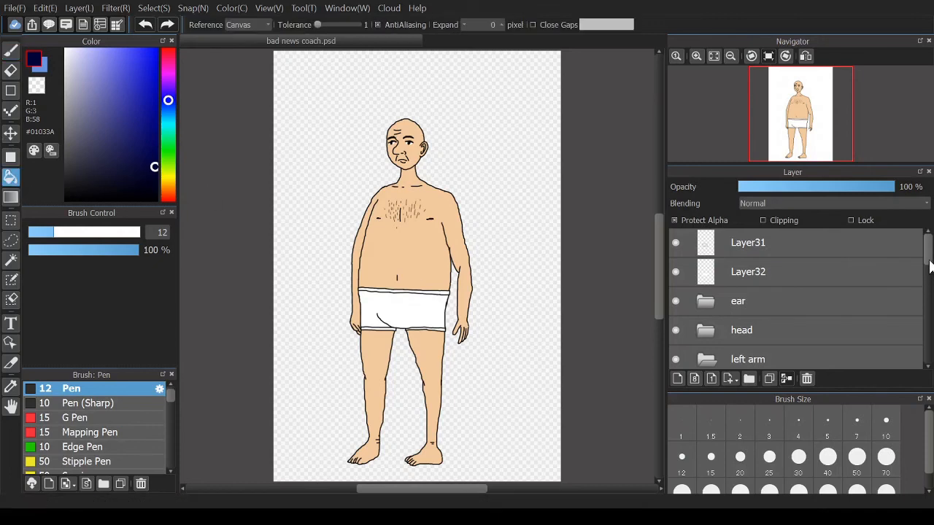
scroll(931, 279, down, 5)
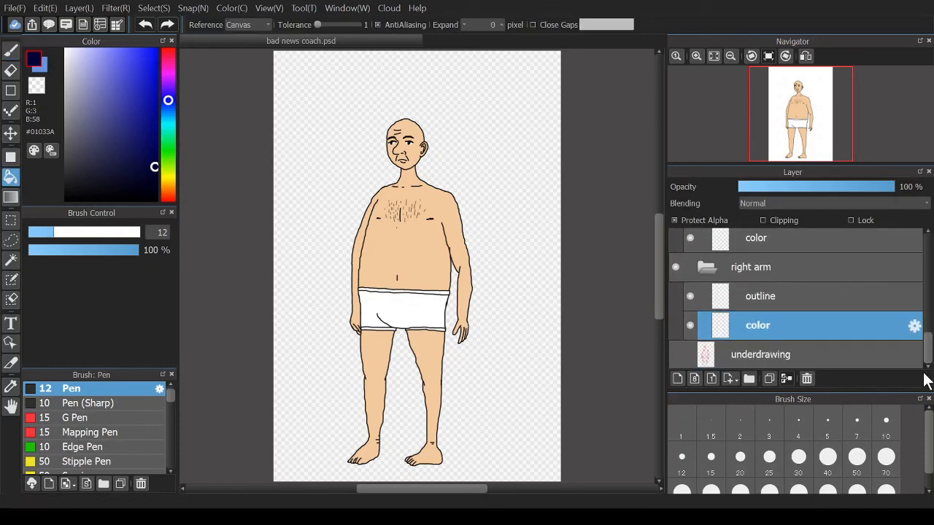
click(676, 379)
scroll(759, 323, down, 1)
scroll(758, 371, down, 1)
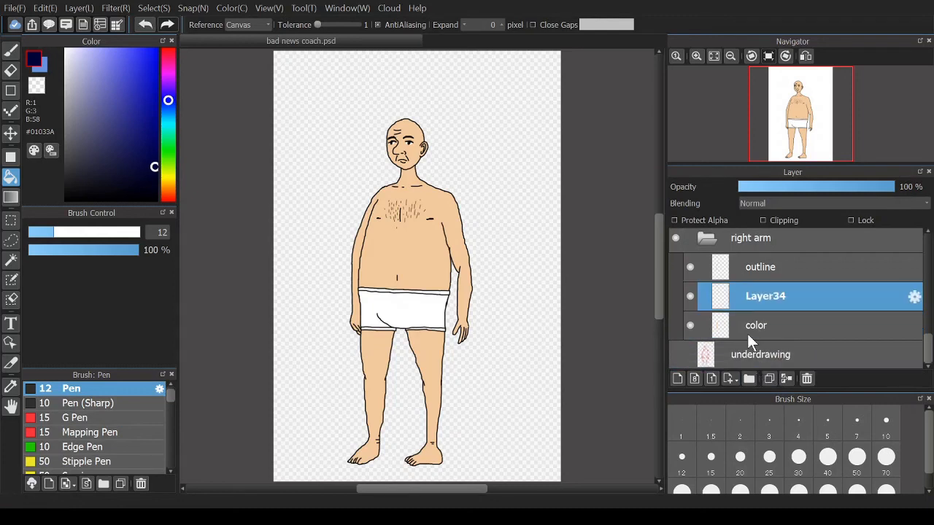
drag(752, 299, 750, 355)
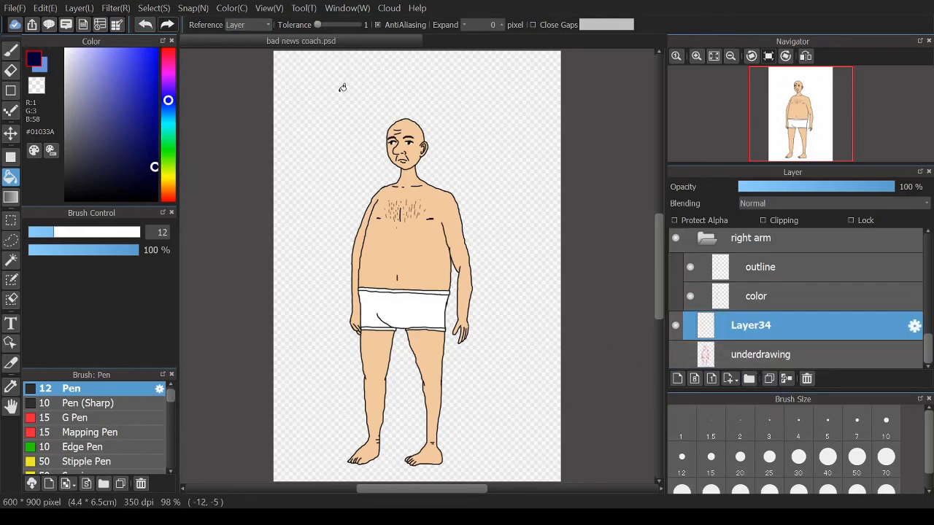
Bucket-fill the new bottom layer with dark navy #01033A, using the layer as the fill reference.
click(371, 104)
key(b)
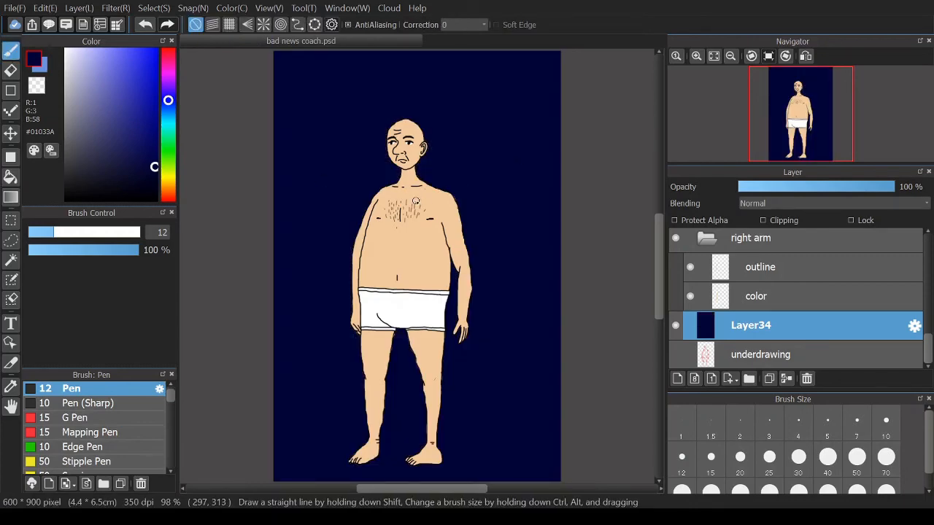
scroll(416, 201, up, 8)
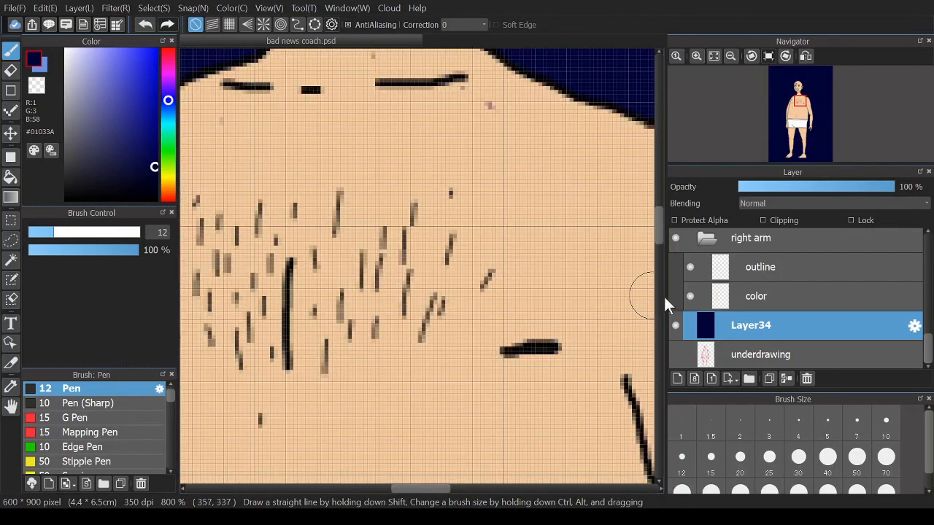
Inspect the character's outlines and skin colouring against the navy background, from the neck down to both feet, ending with the whole figure.
drag(657, 238, 657, 218)
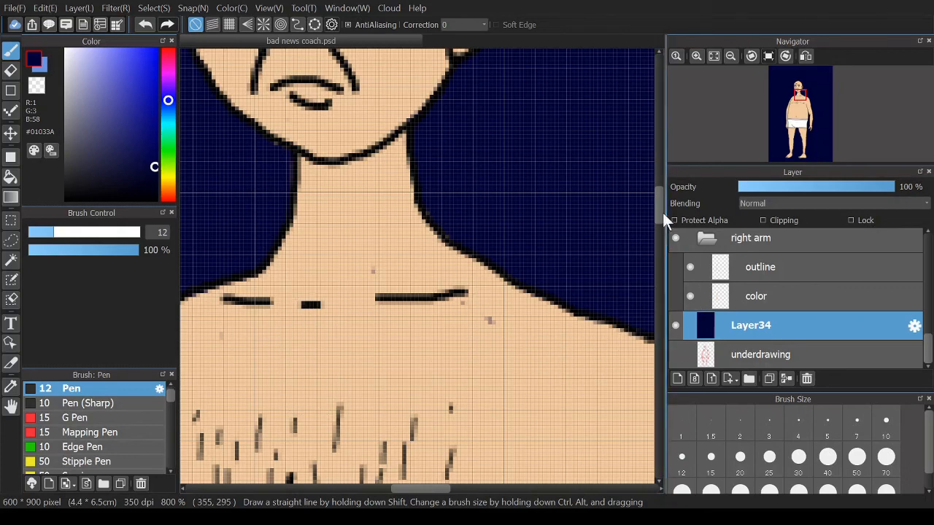
drag(658, 209, 647, 344)
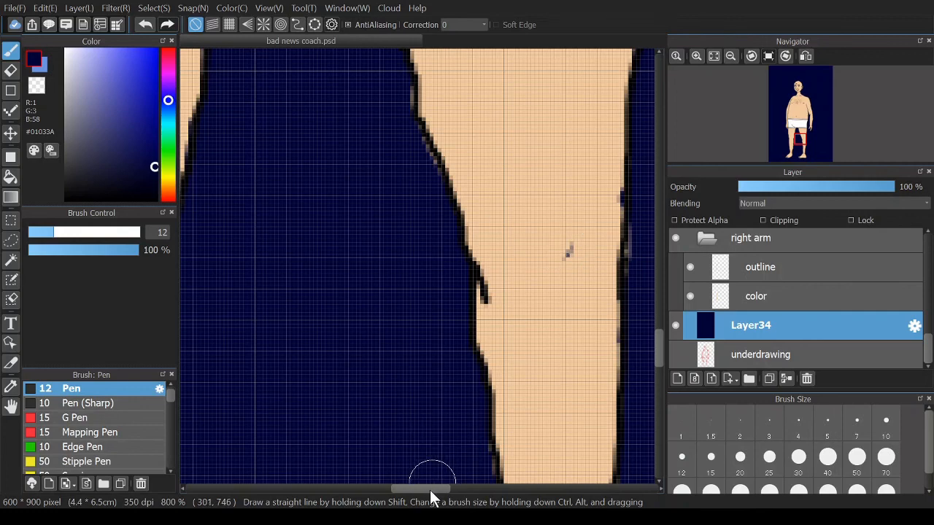
drag(429, 490, 386, 486)
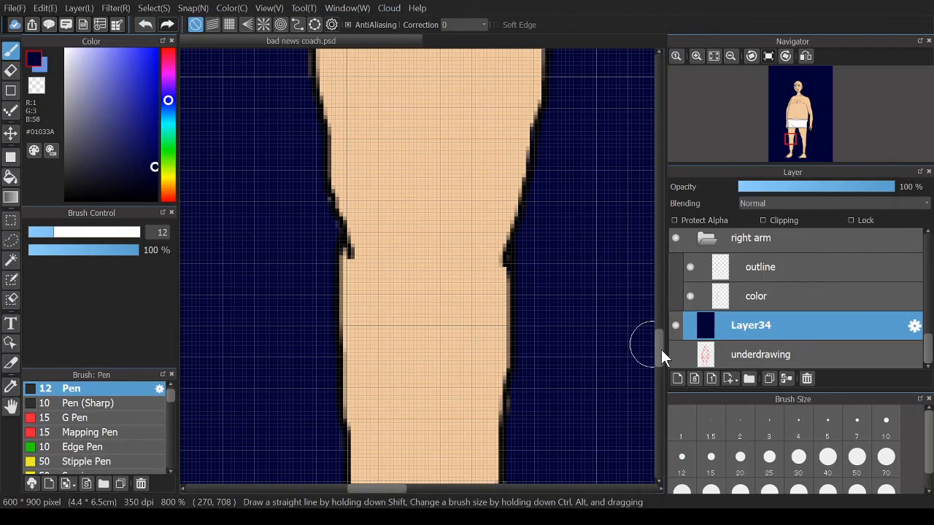
drag(661, 349, 655, 410)
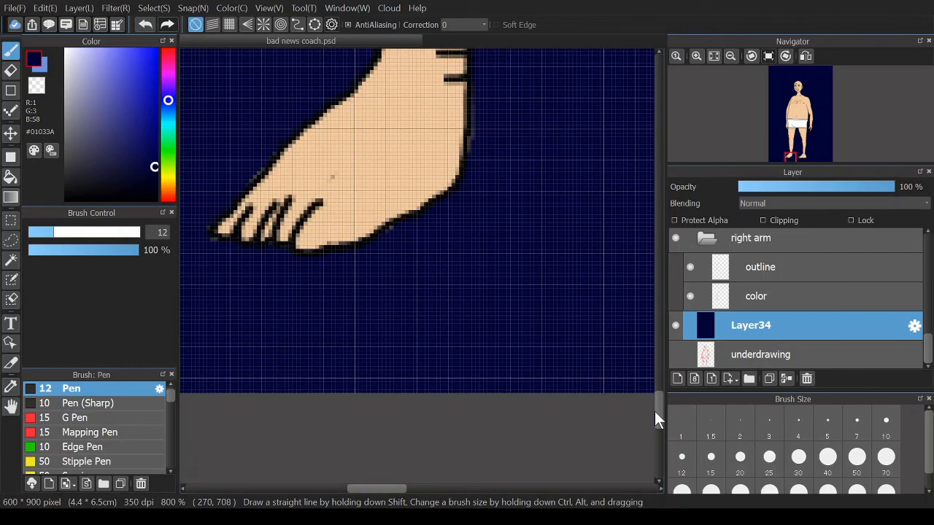
drag(386, 491, 458, 491)
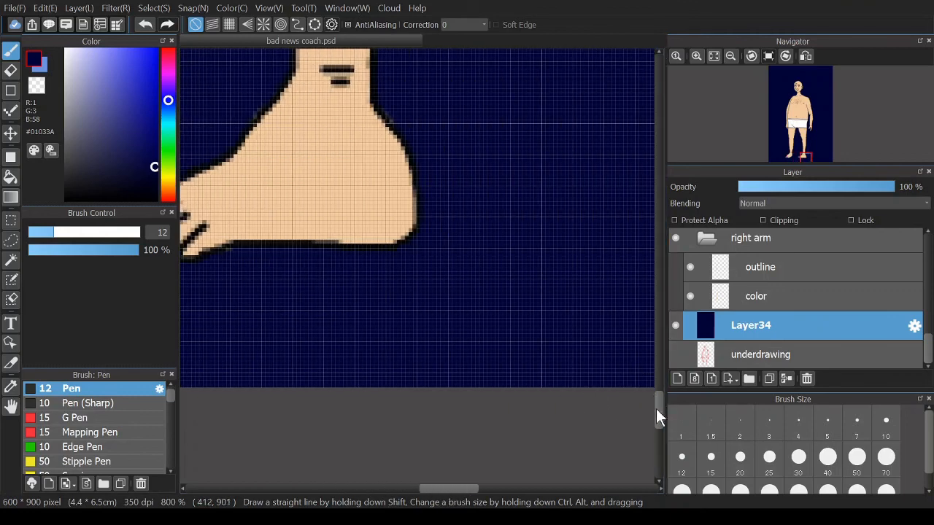
drag(451, 485, 379, 487)
scroll(427, 210, down, 6)
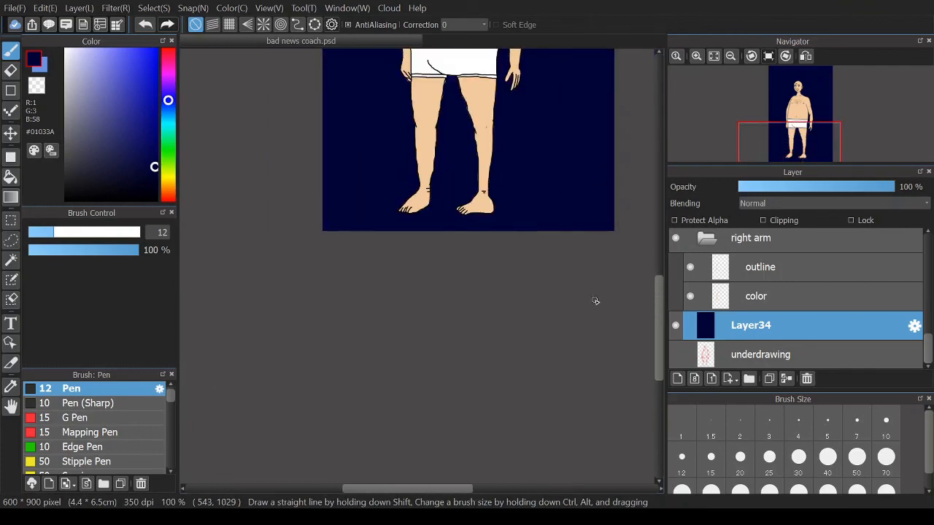
drag(659, 332, 659, 270)
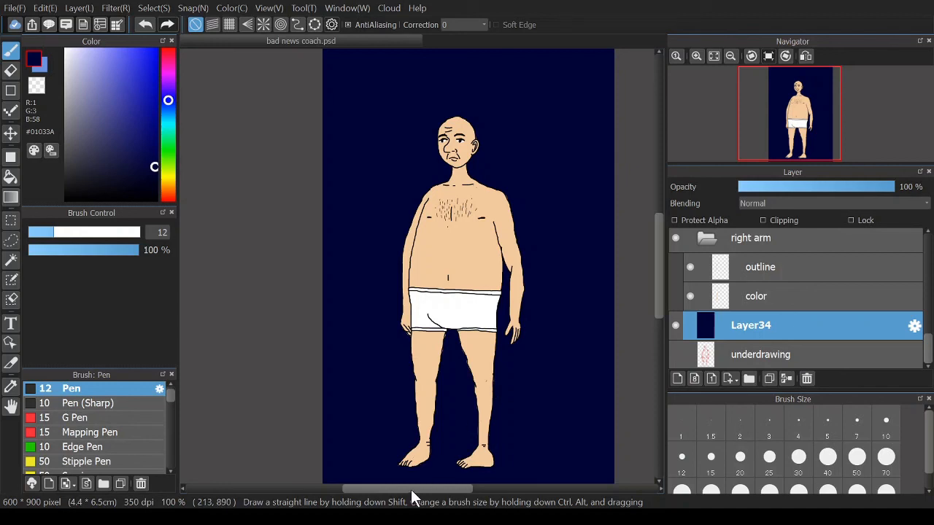
drag(410, 489, 426, 490)
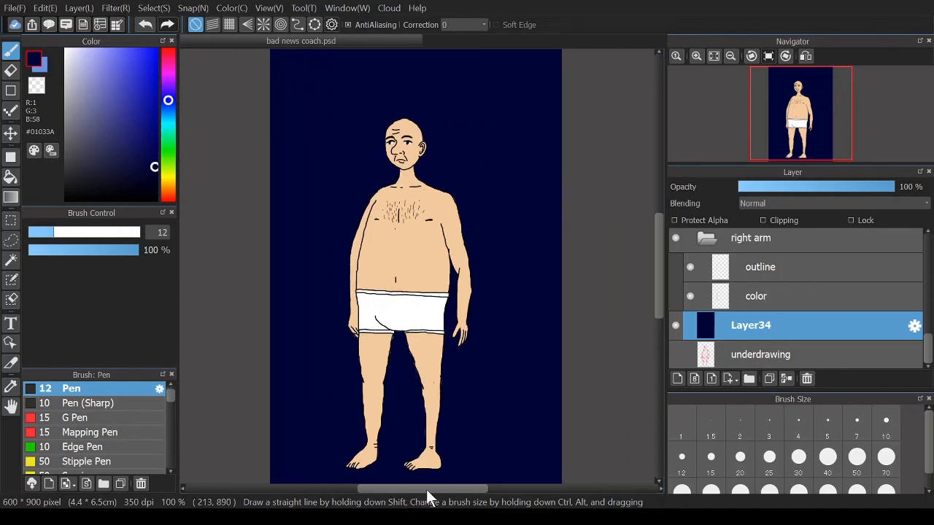